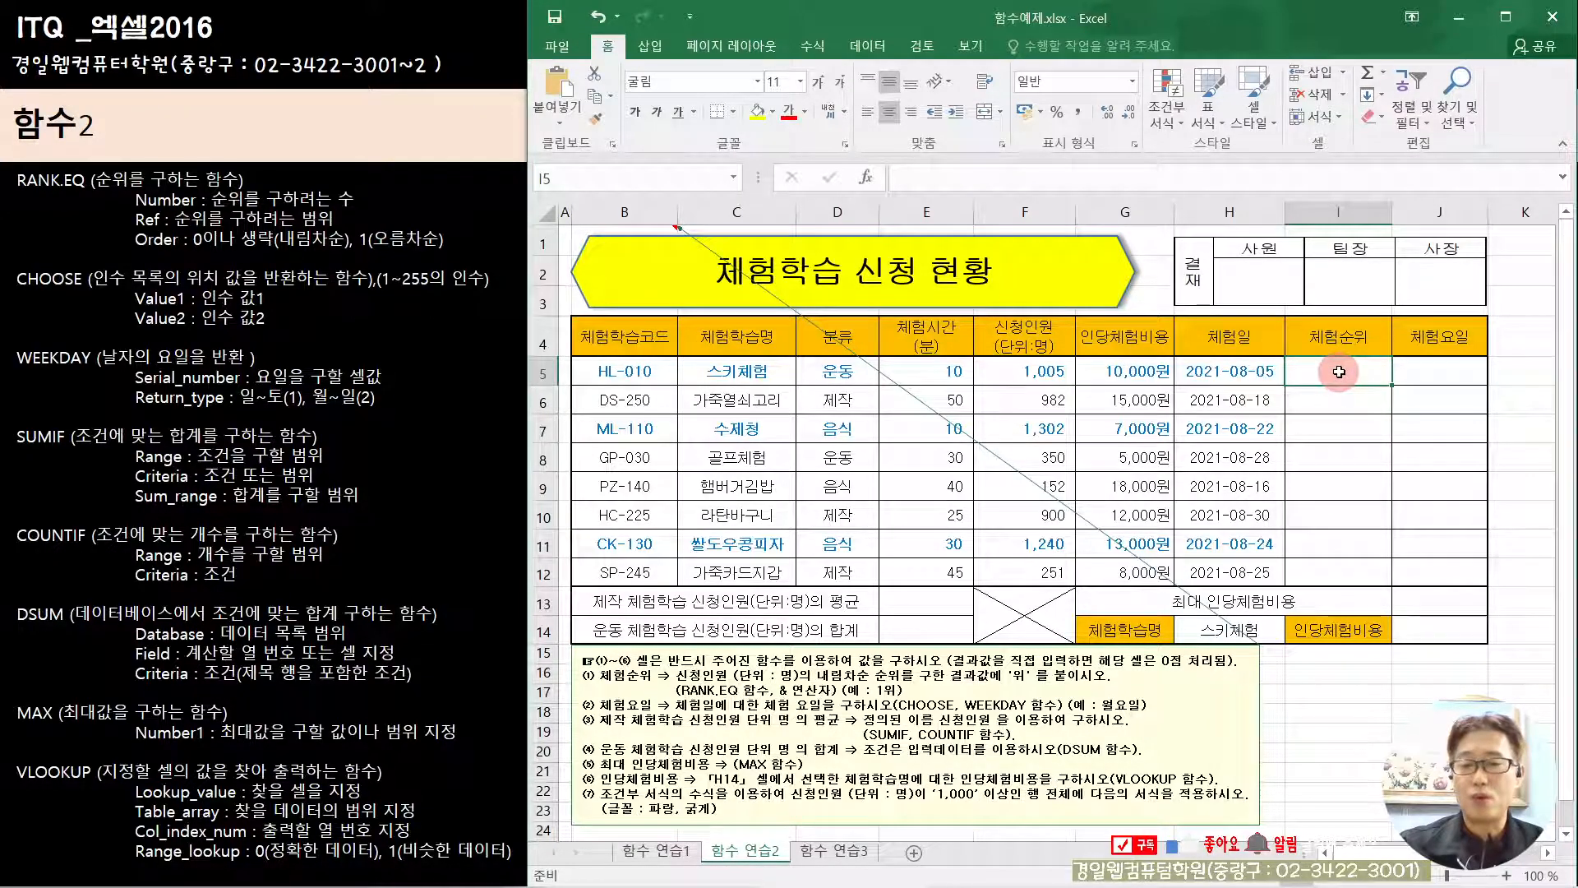
Step: Start a RANK.EQ formula in cell I5 and open its function arguments, keeping the applicant column's first rows uncovered
type("=")
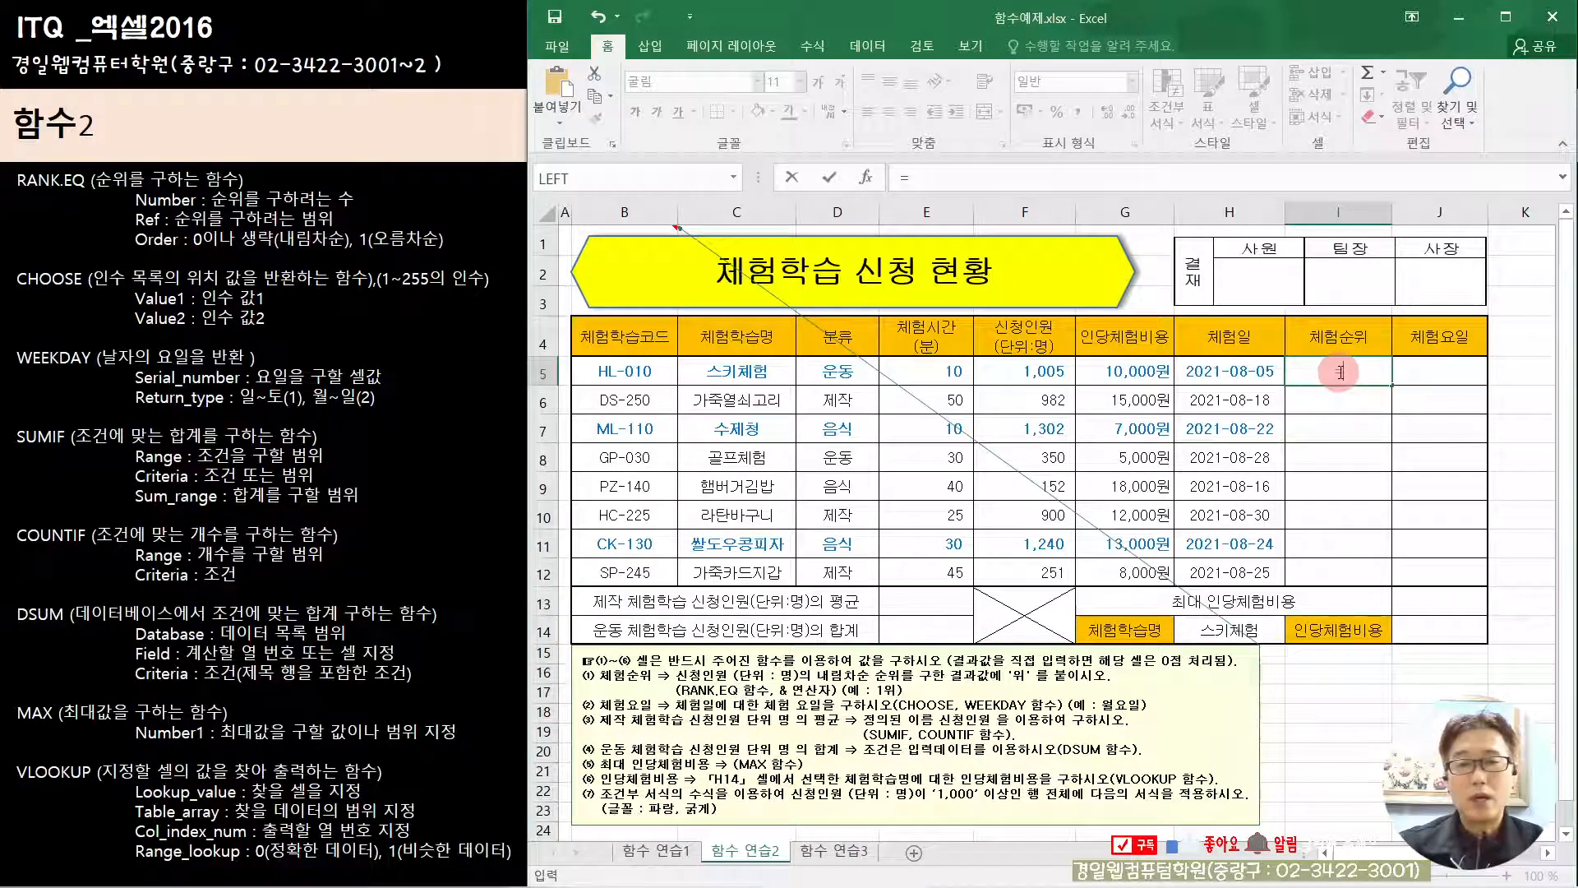
type("r")
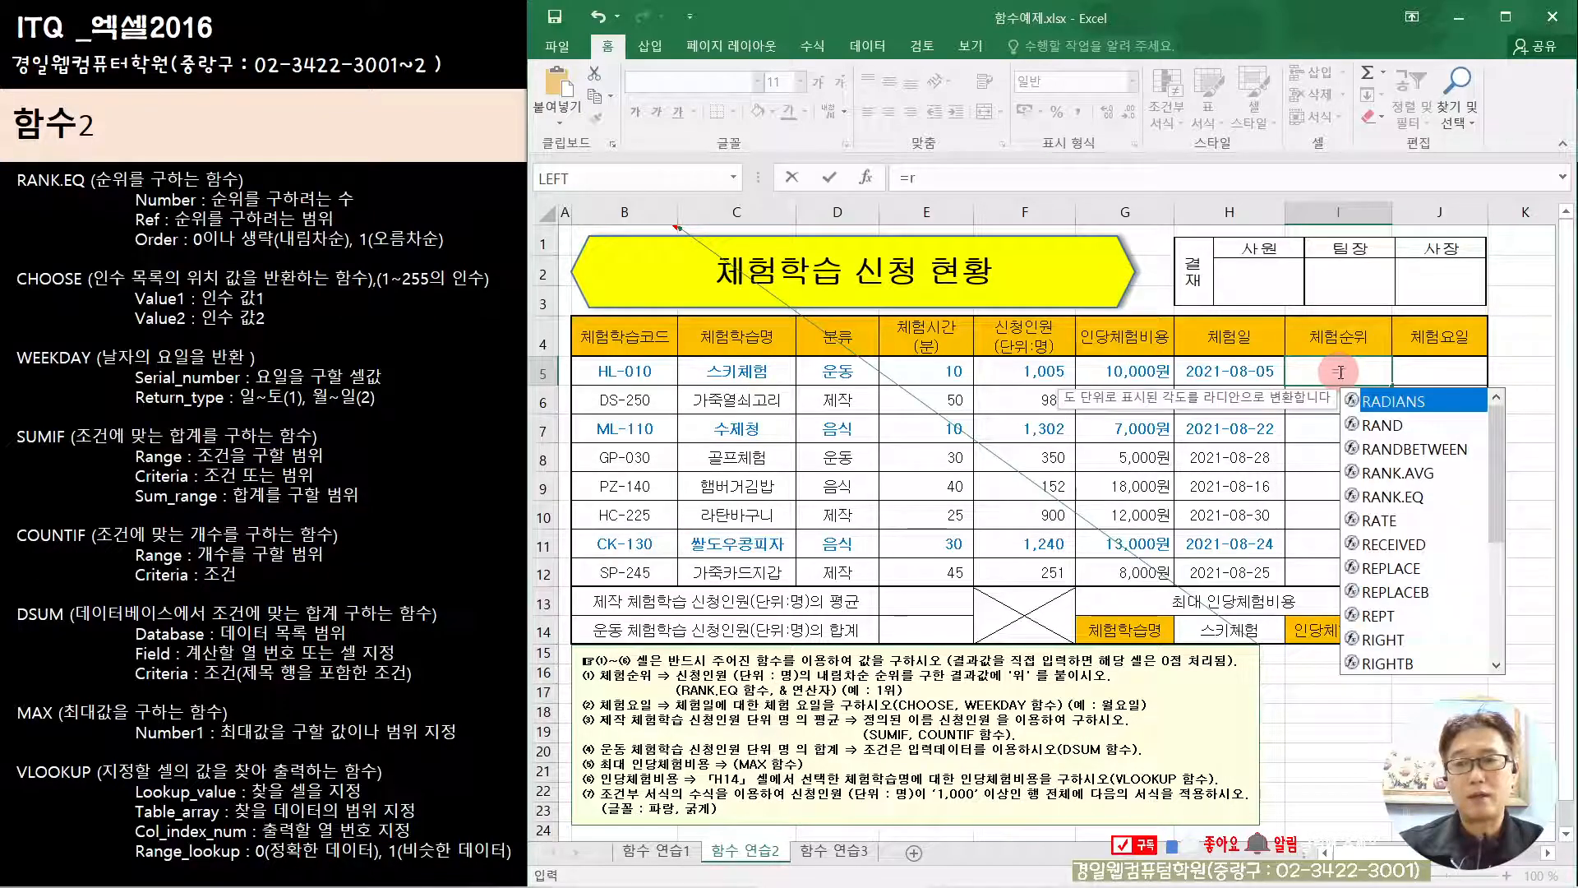
type("a")
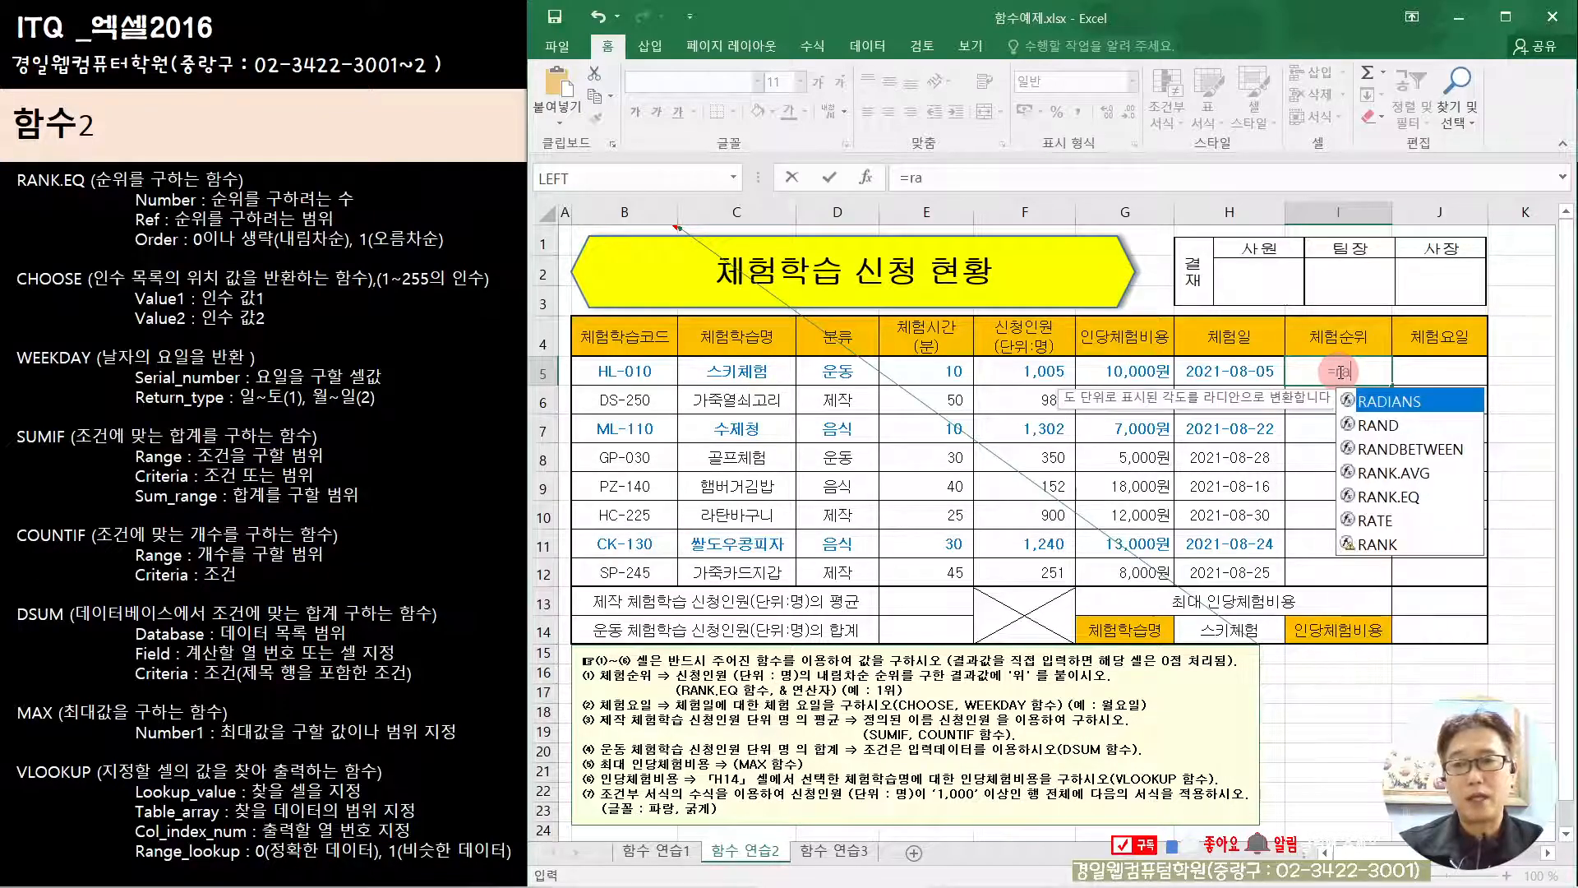
left_click(1414, 497)
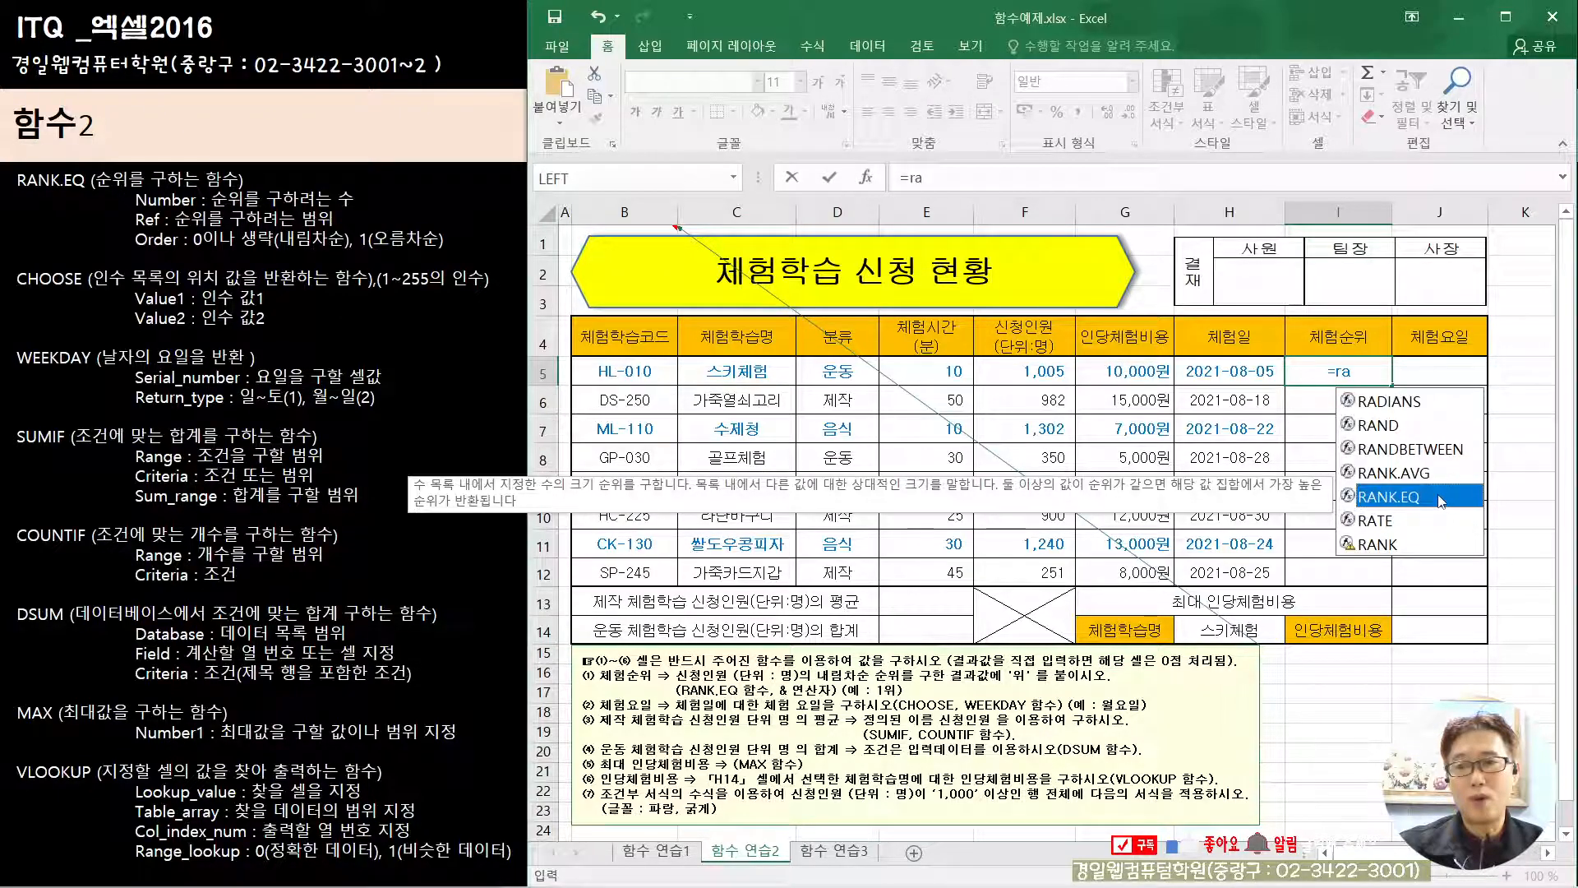
double_click(1439, 497)
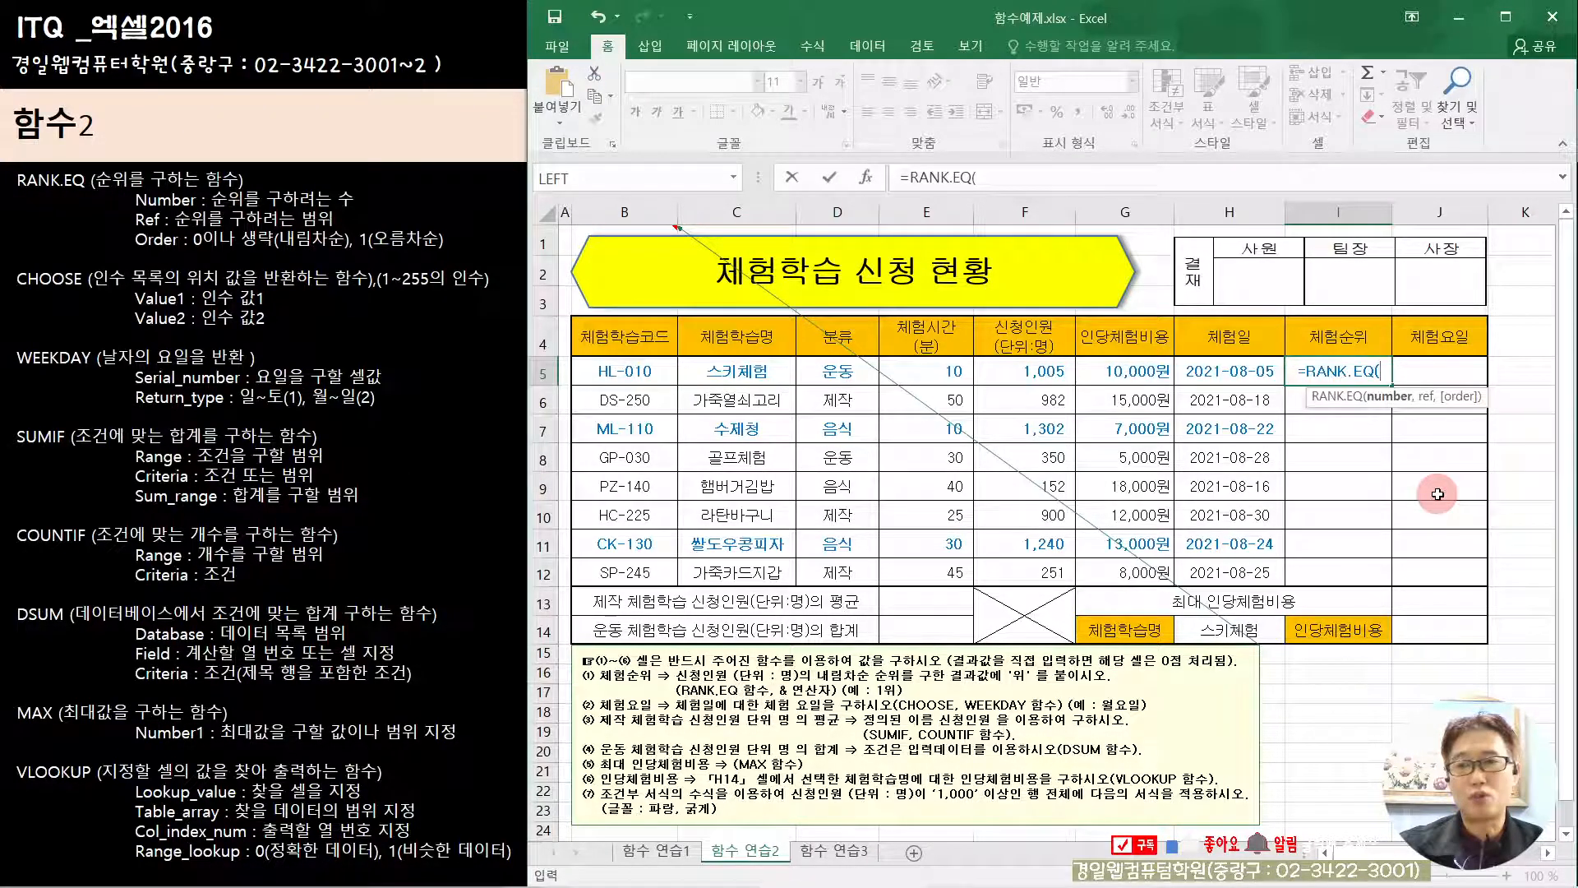
left_click(866, 179)
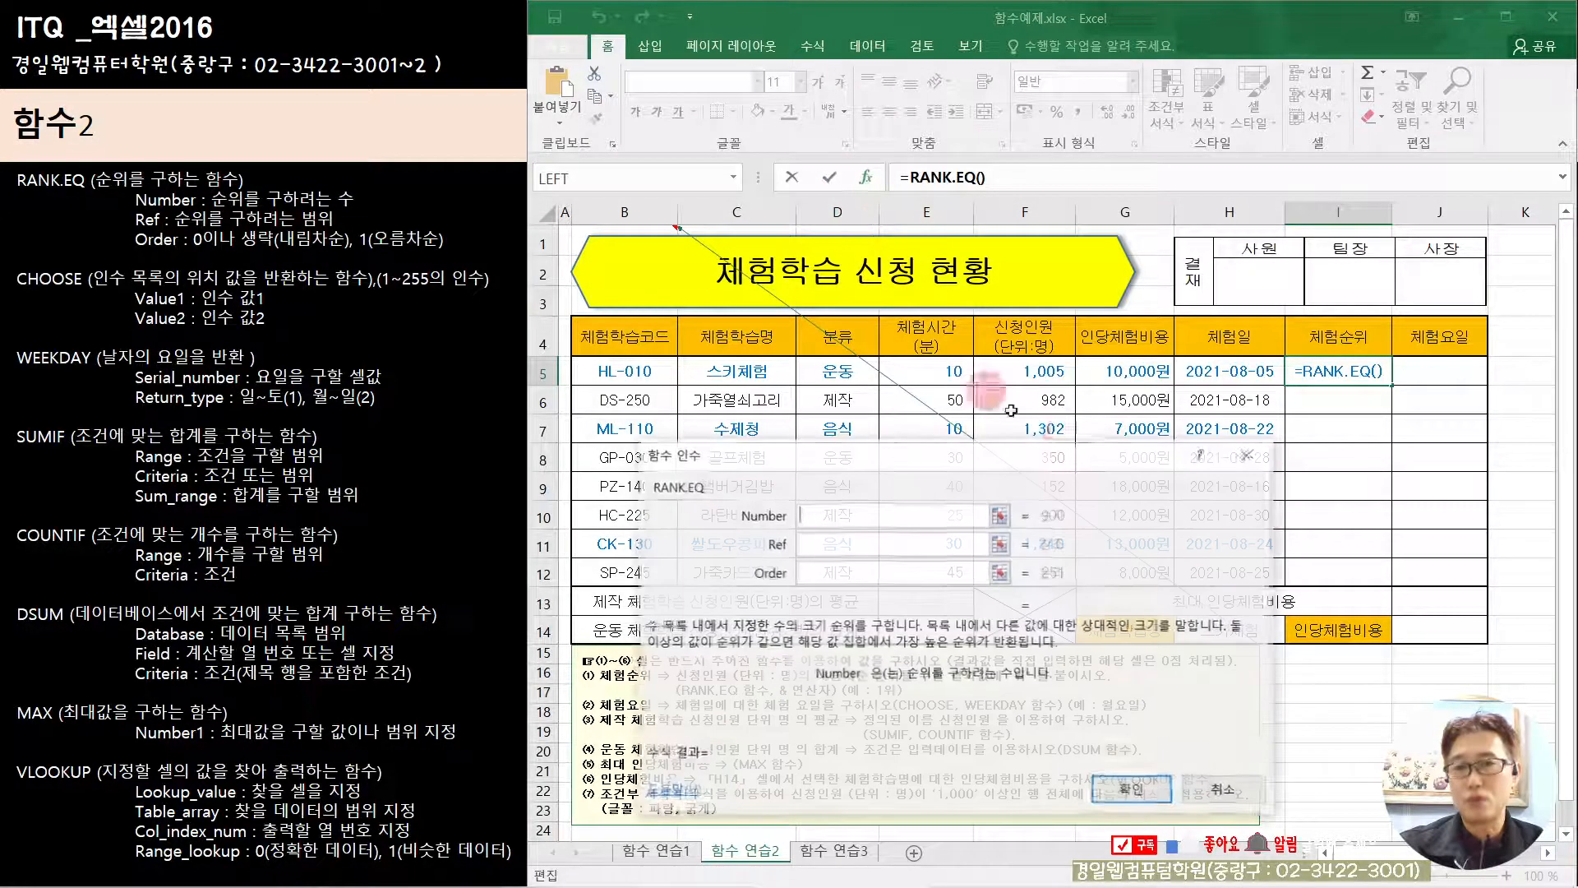
left_click_drag(1043, 461, 1008, 258)
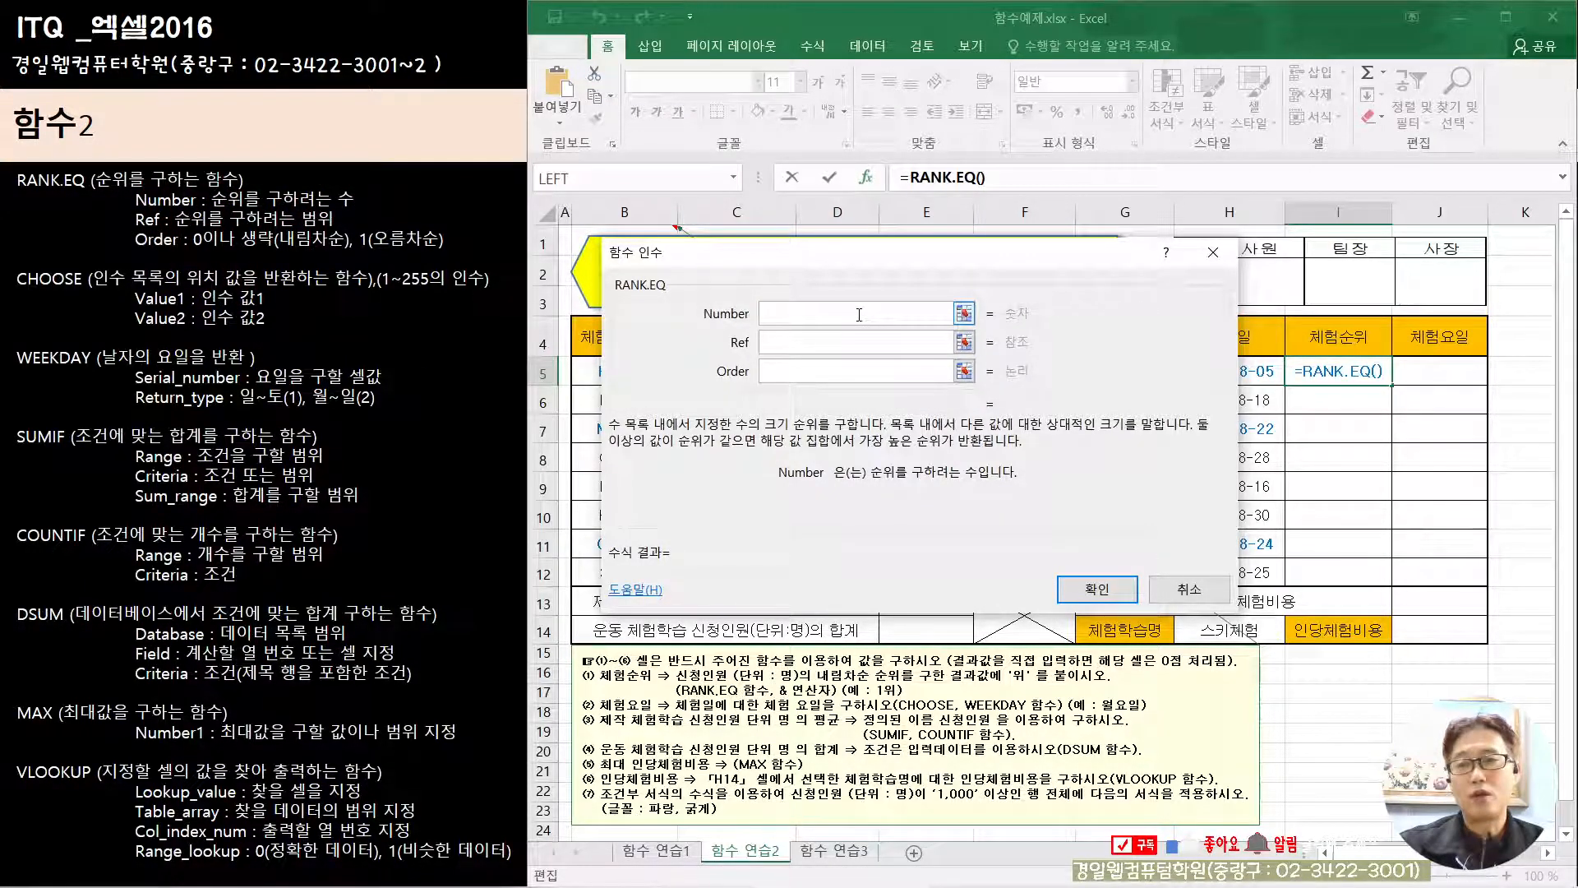
left_click_drag(952, 264, 1042, 466)
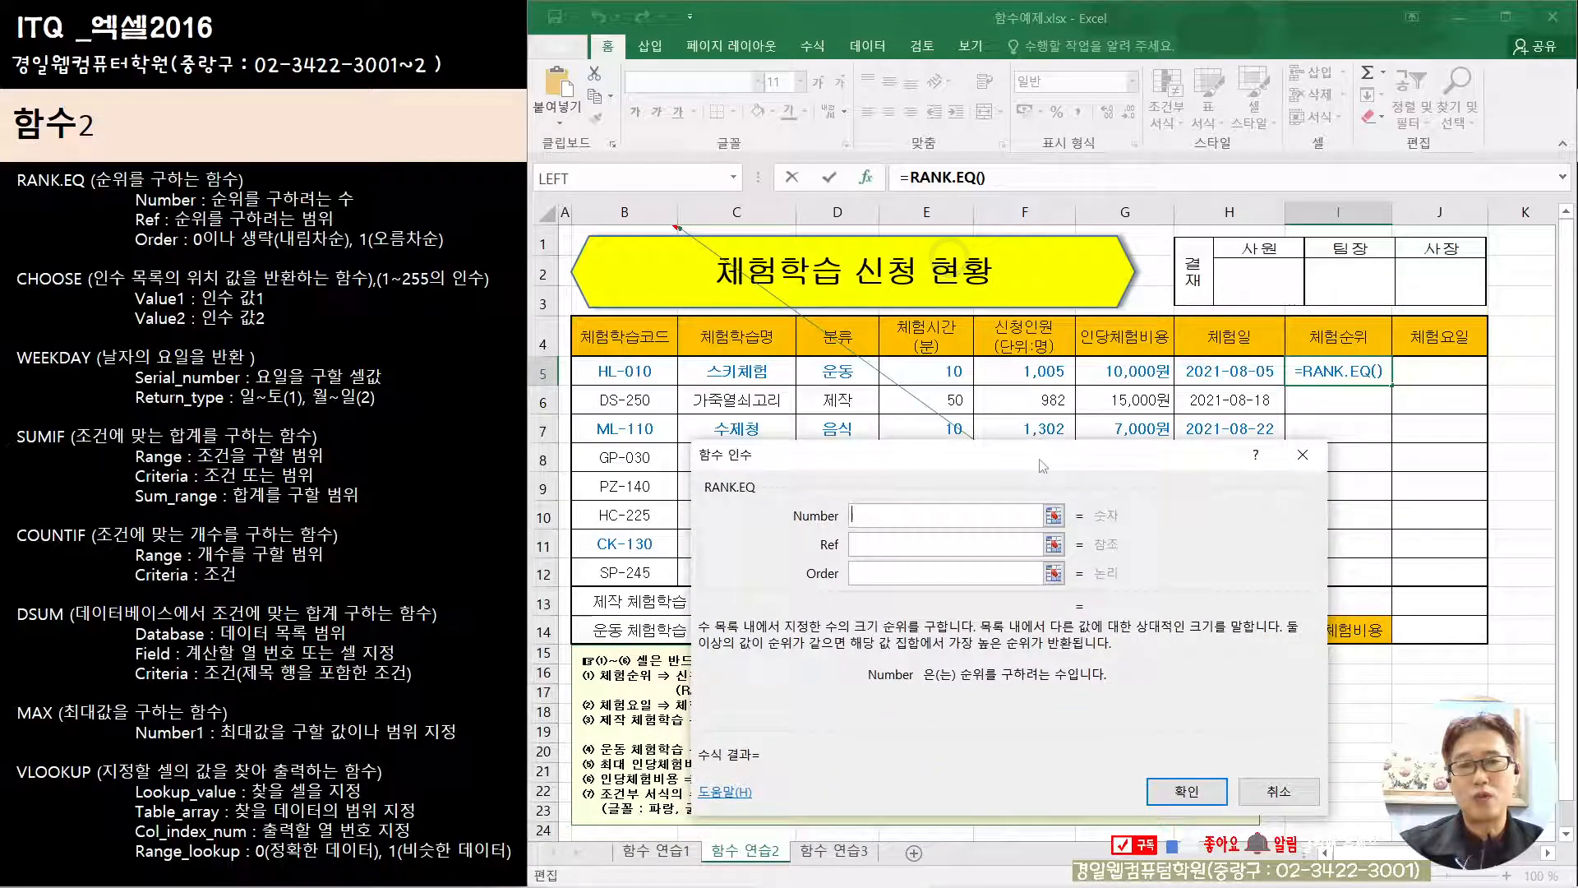
left_click_drag(850, 454, 1066, 496)
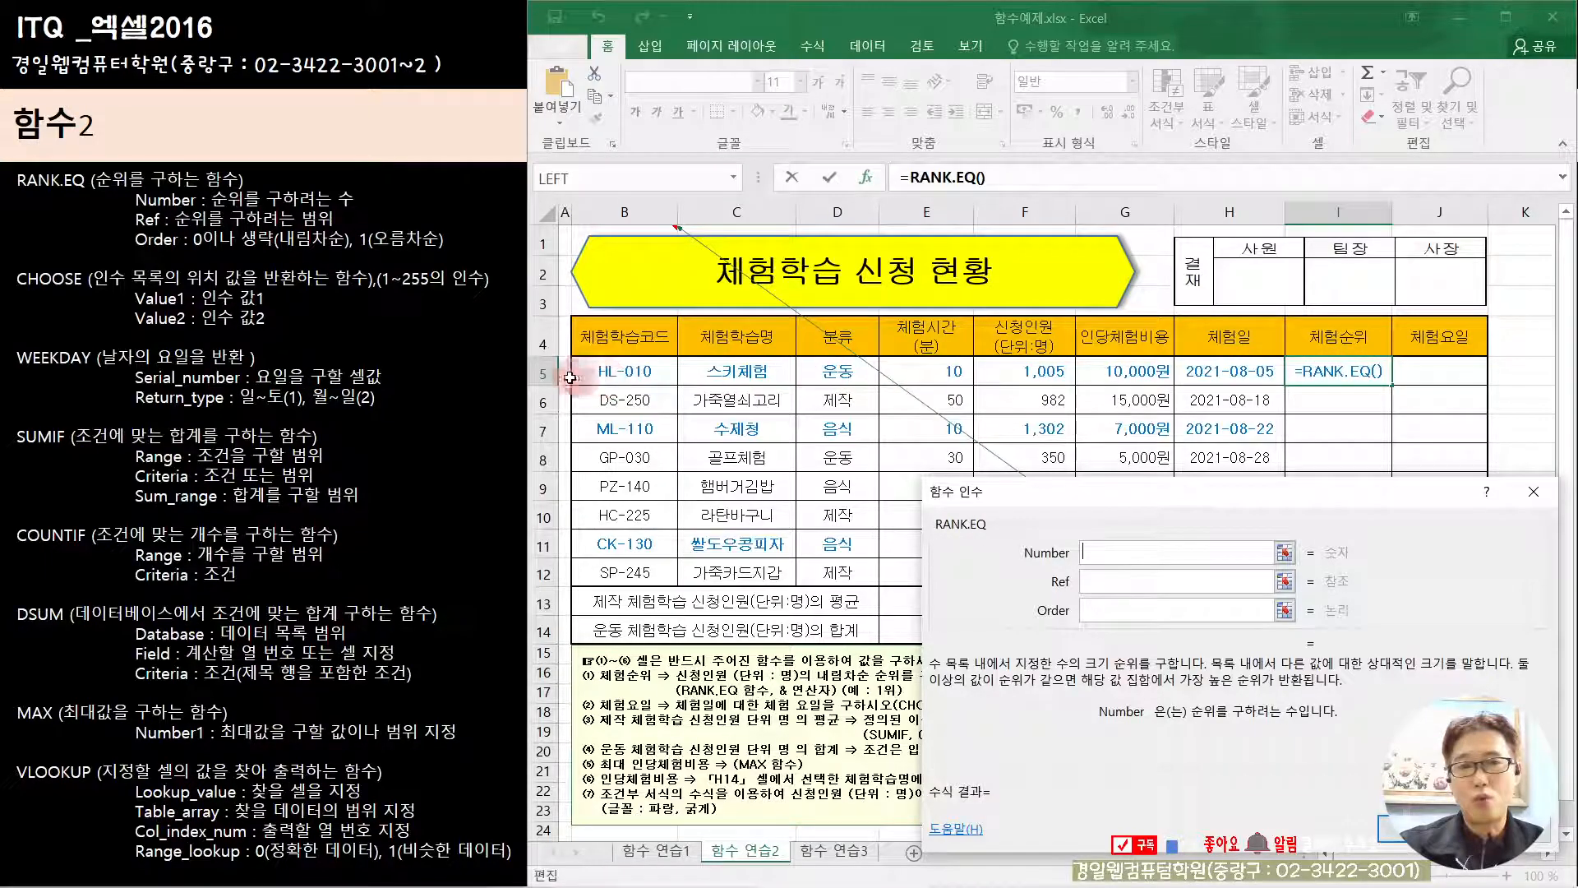
Step: Set the RANK.EQ Number argument to F5 and Ref to the applicant range F5:F12, named 신청인원
left_click(1028, 375)
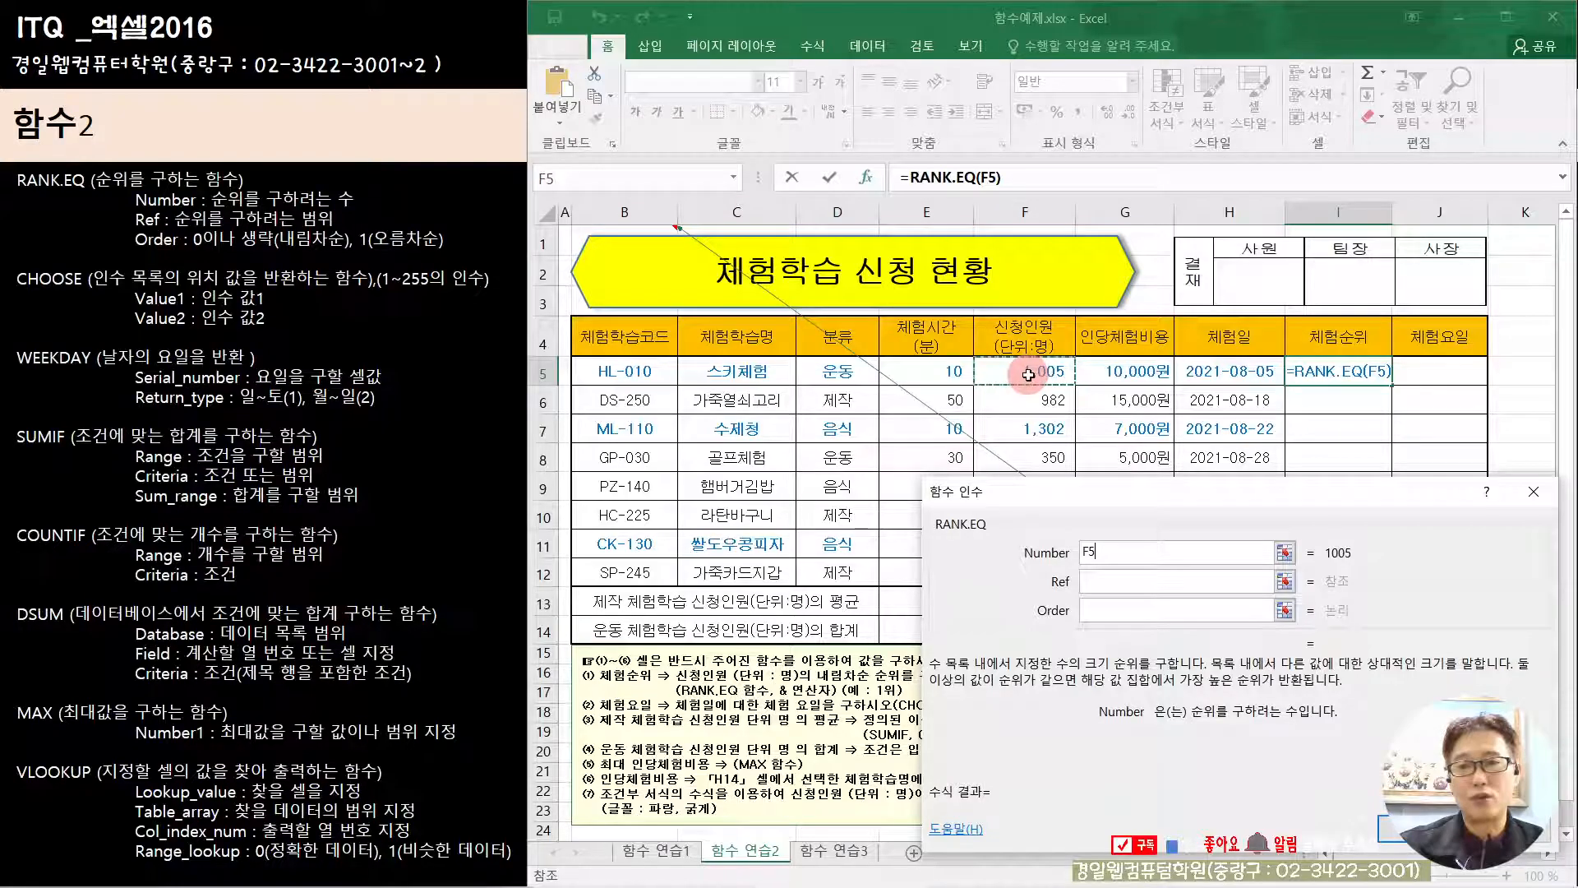
left_click(1110, 581)
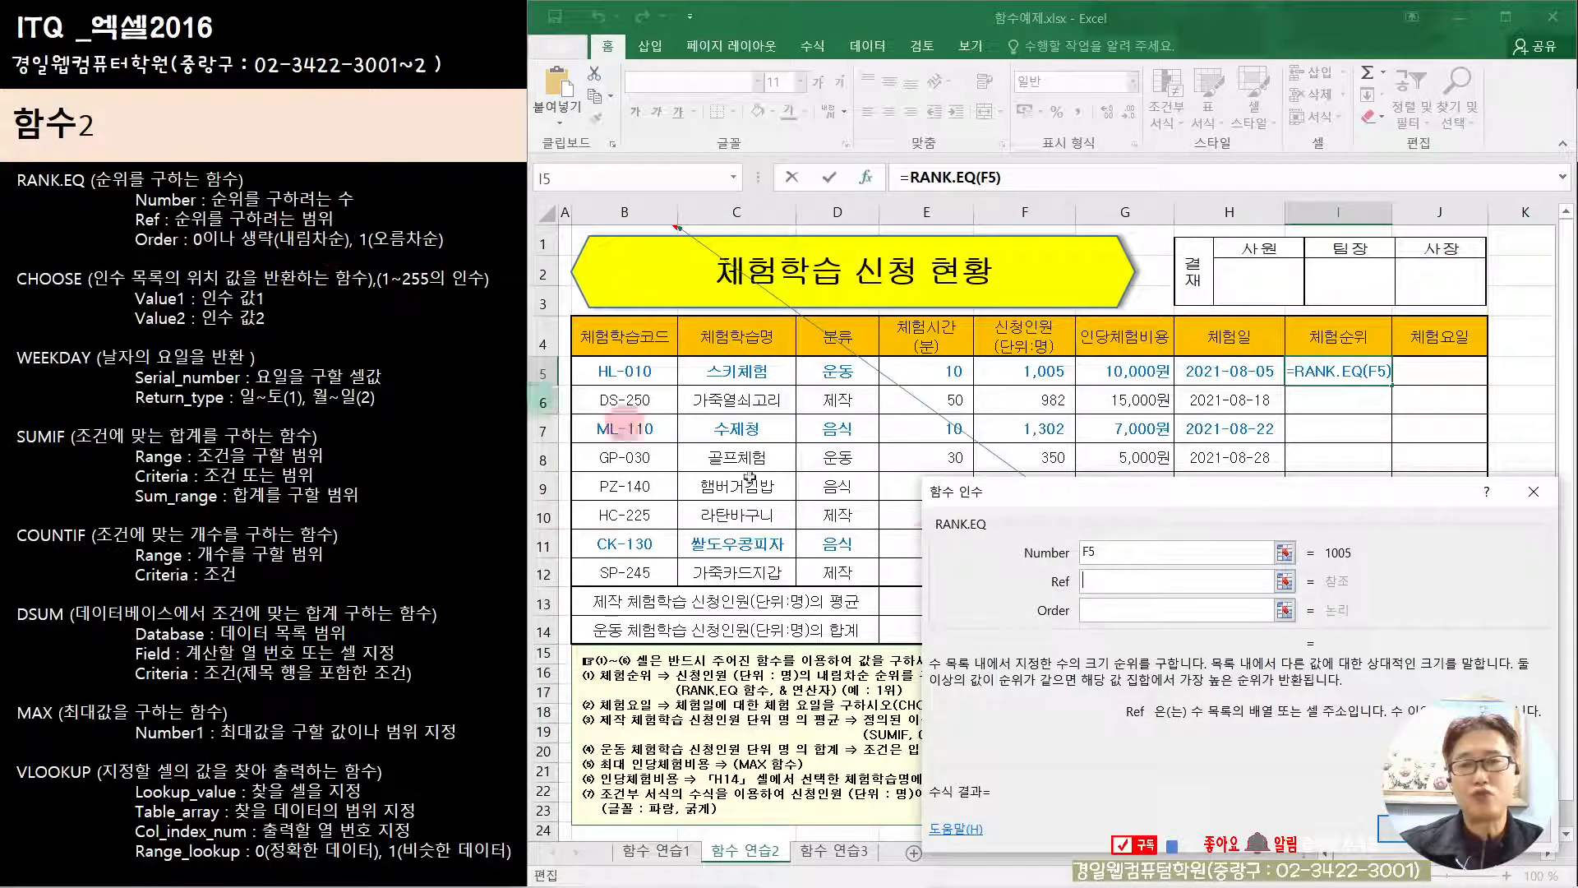
left_click_drag(1084, 502, 1035, 623)
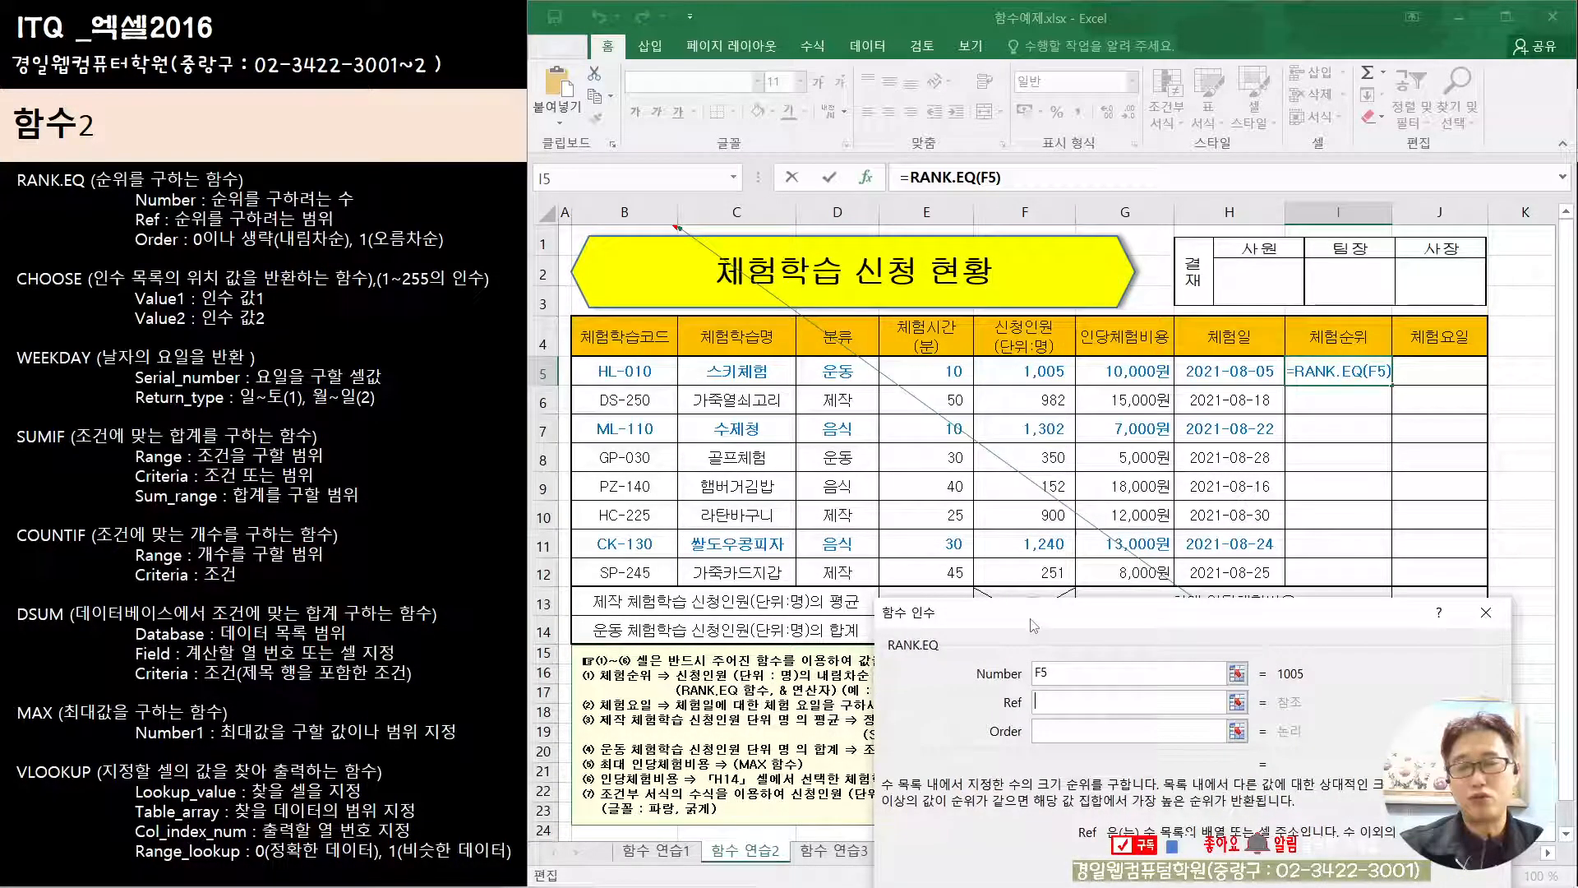
left_click(1022, 374)
left_click_drag(1022, 374, 1040, 566)
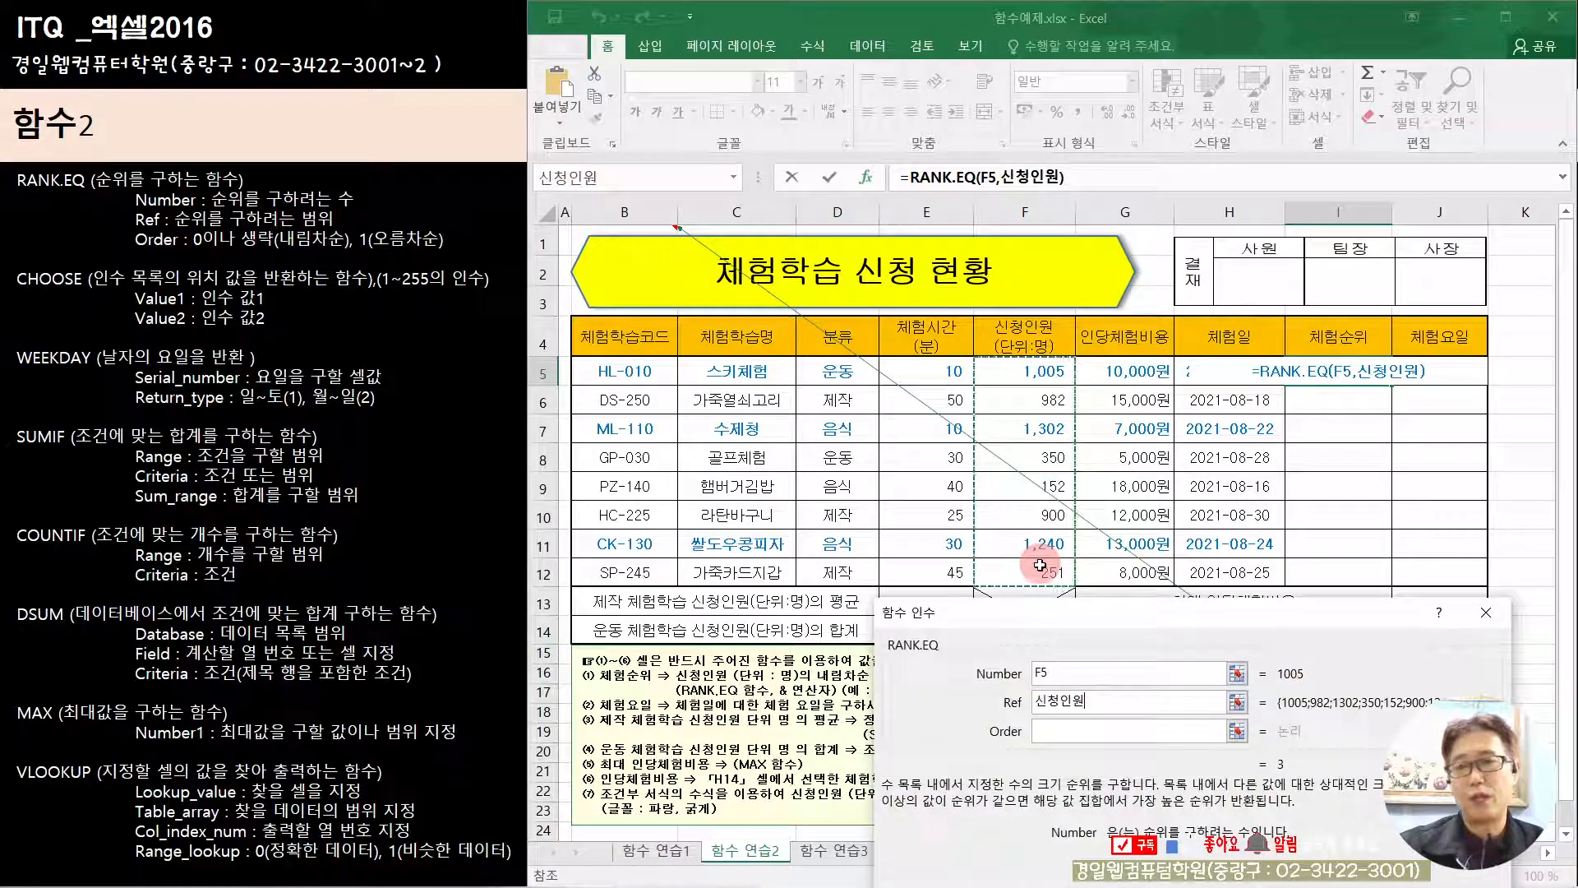
left_click(1062, 676)
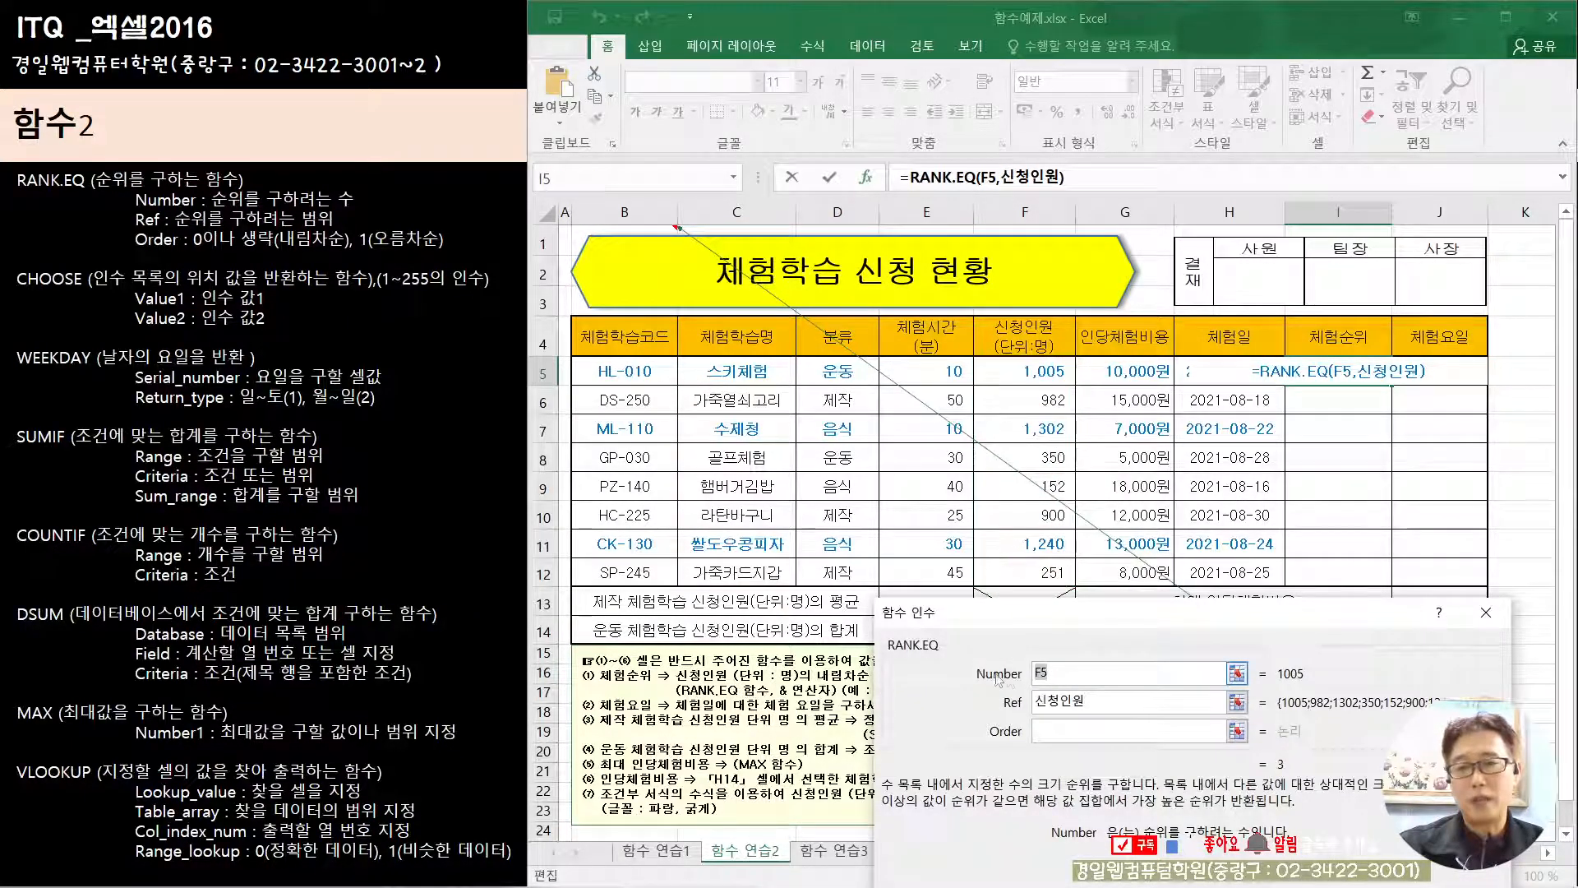
left_click(1119, 701)
left_click_drag(1033, 371, 1037, 569)
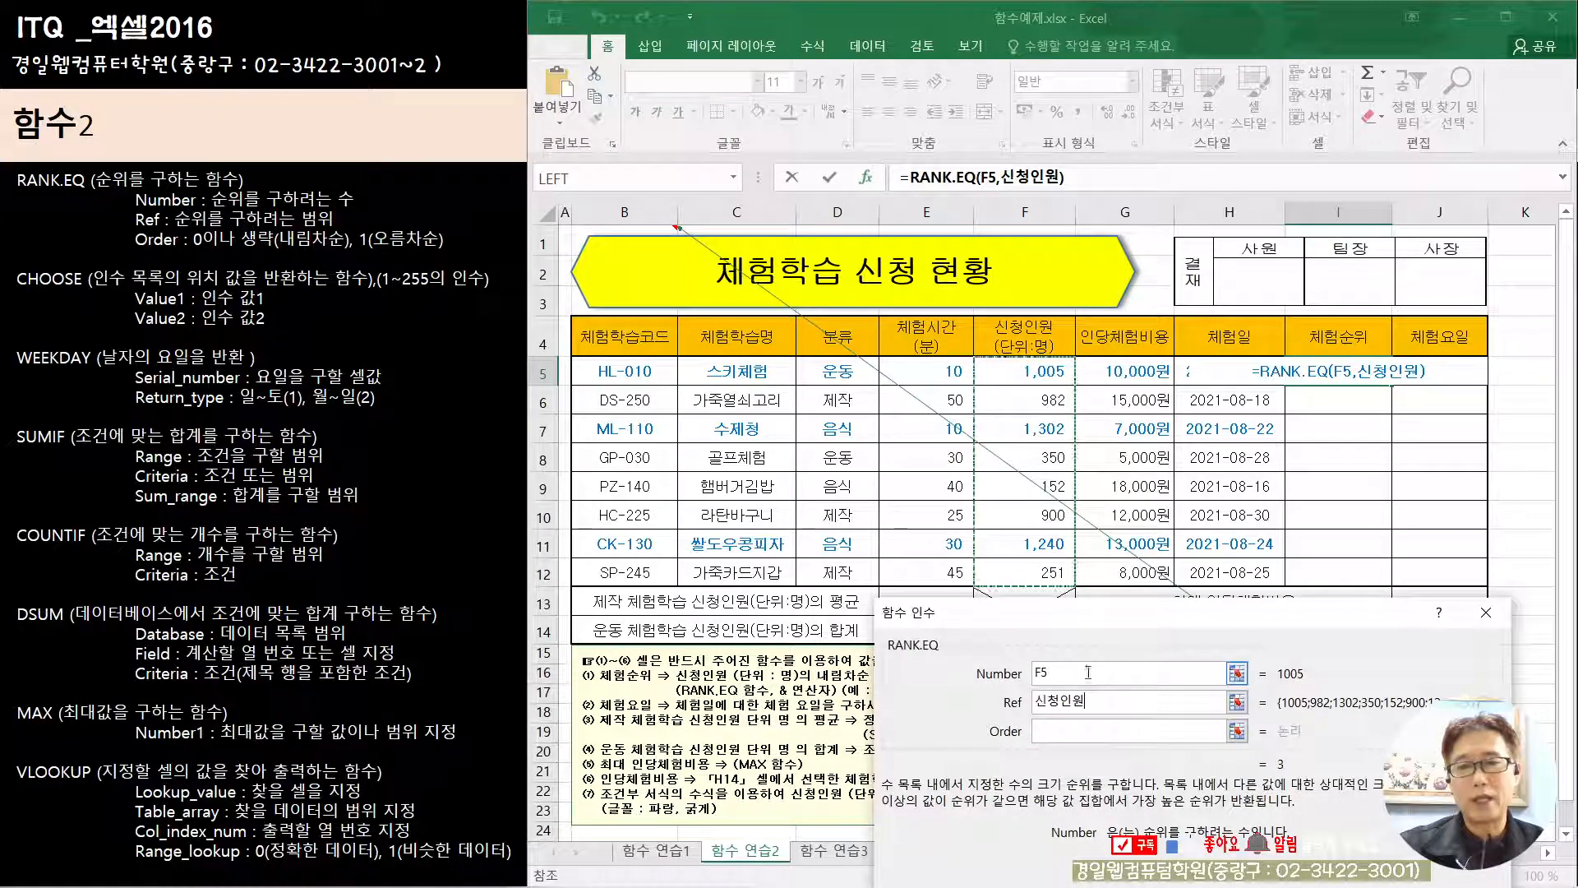
Step: Leave the Order argument empty for descending rank and confirm the RANK.EQ formula
left_click(1047, 732)
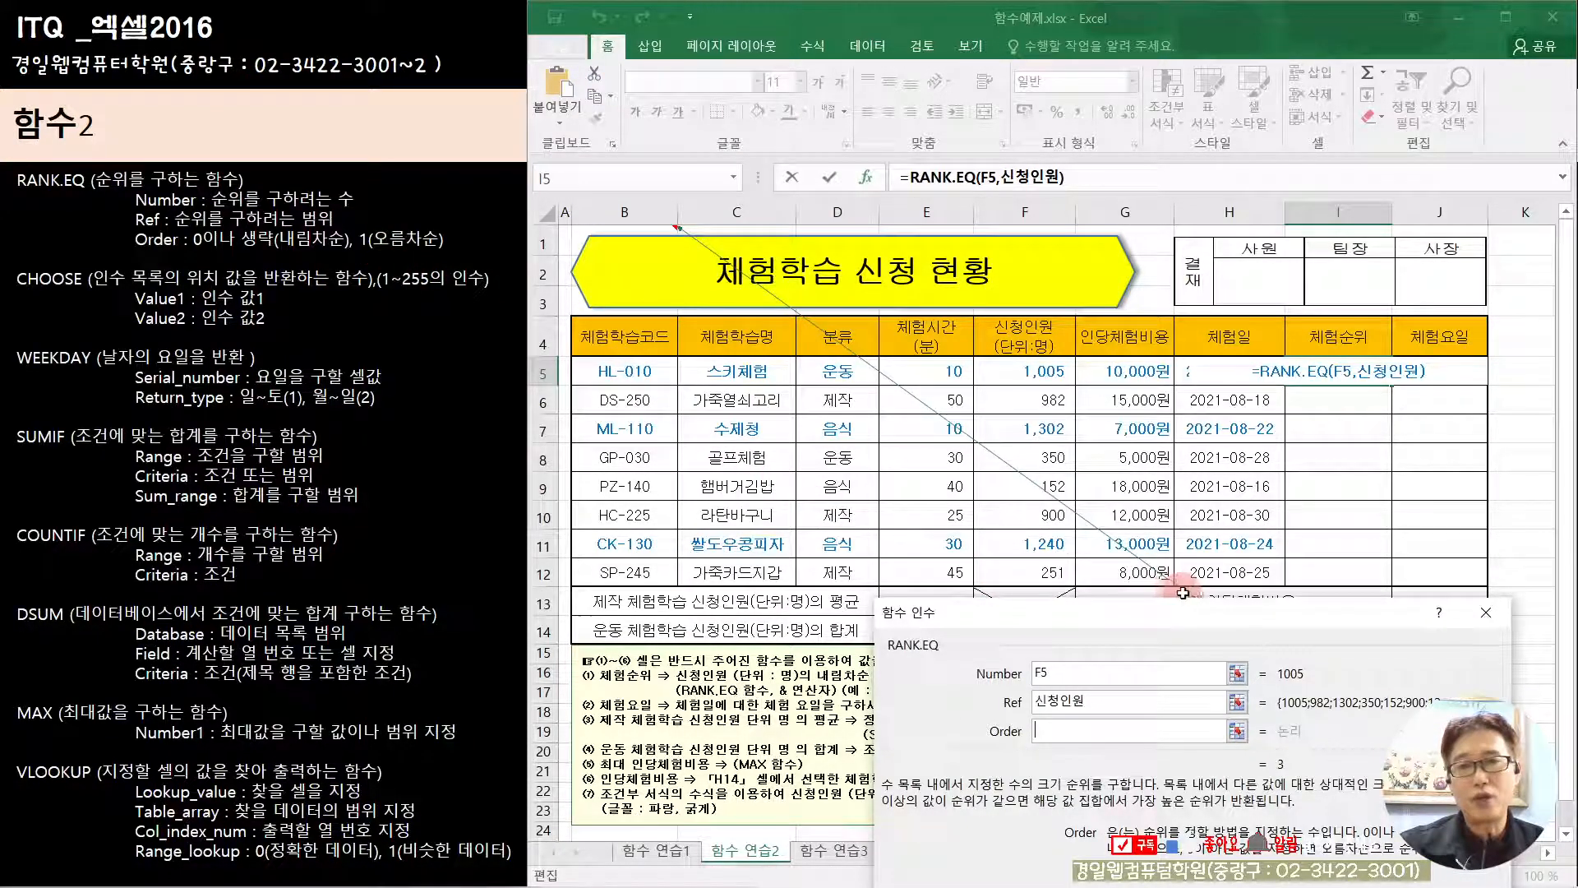
left_click_drag(1181, 627, 1018, 286)
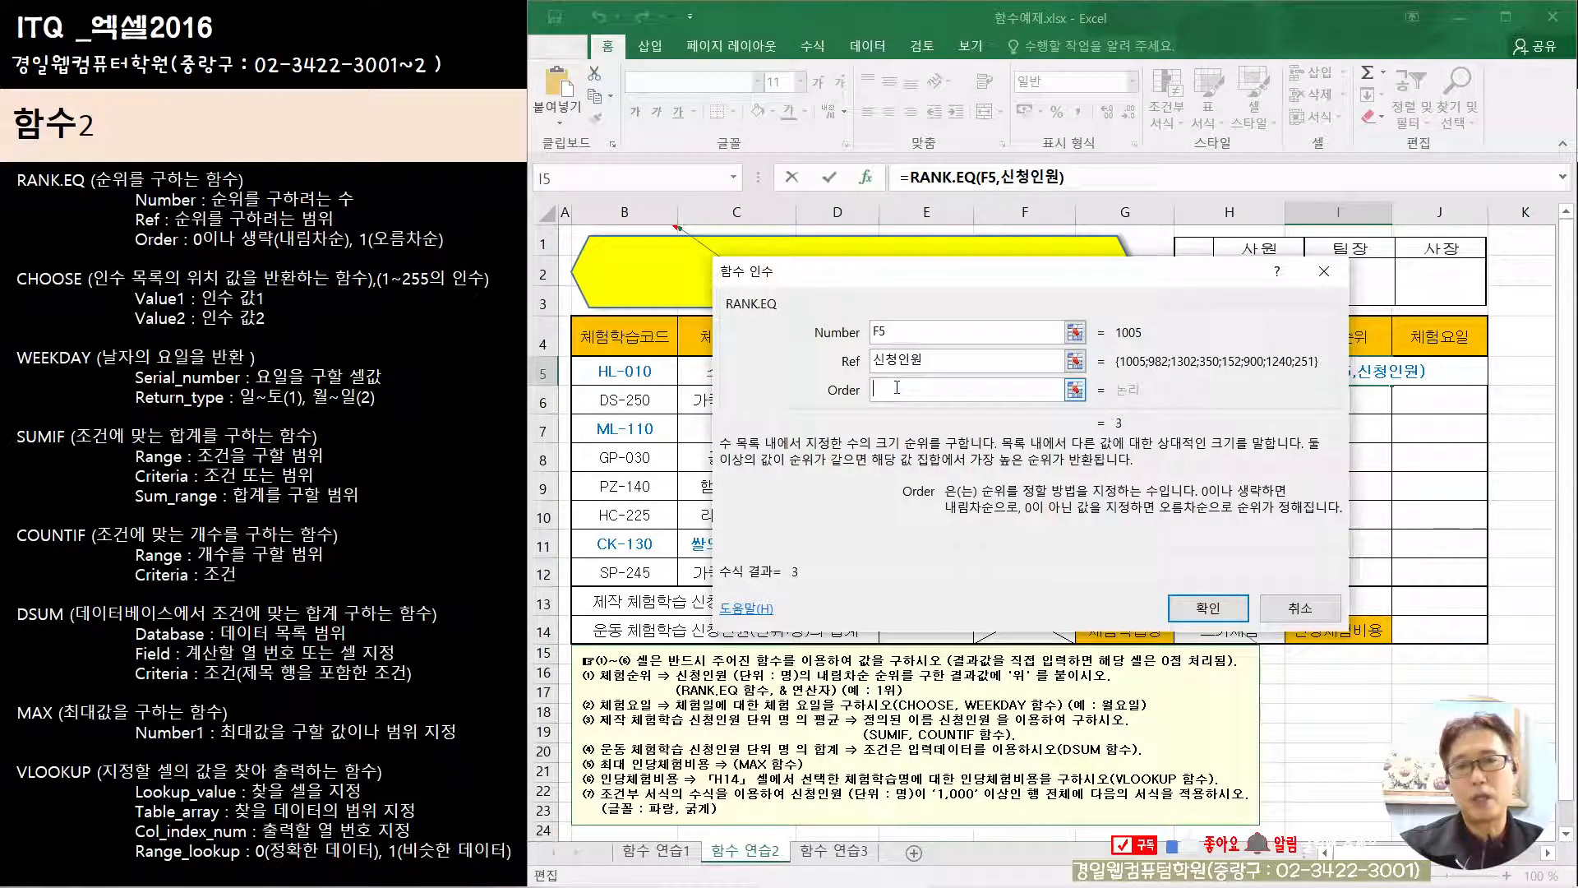
left_click(1208, 608)
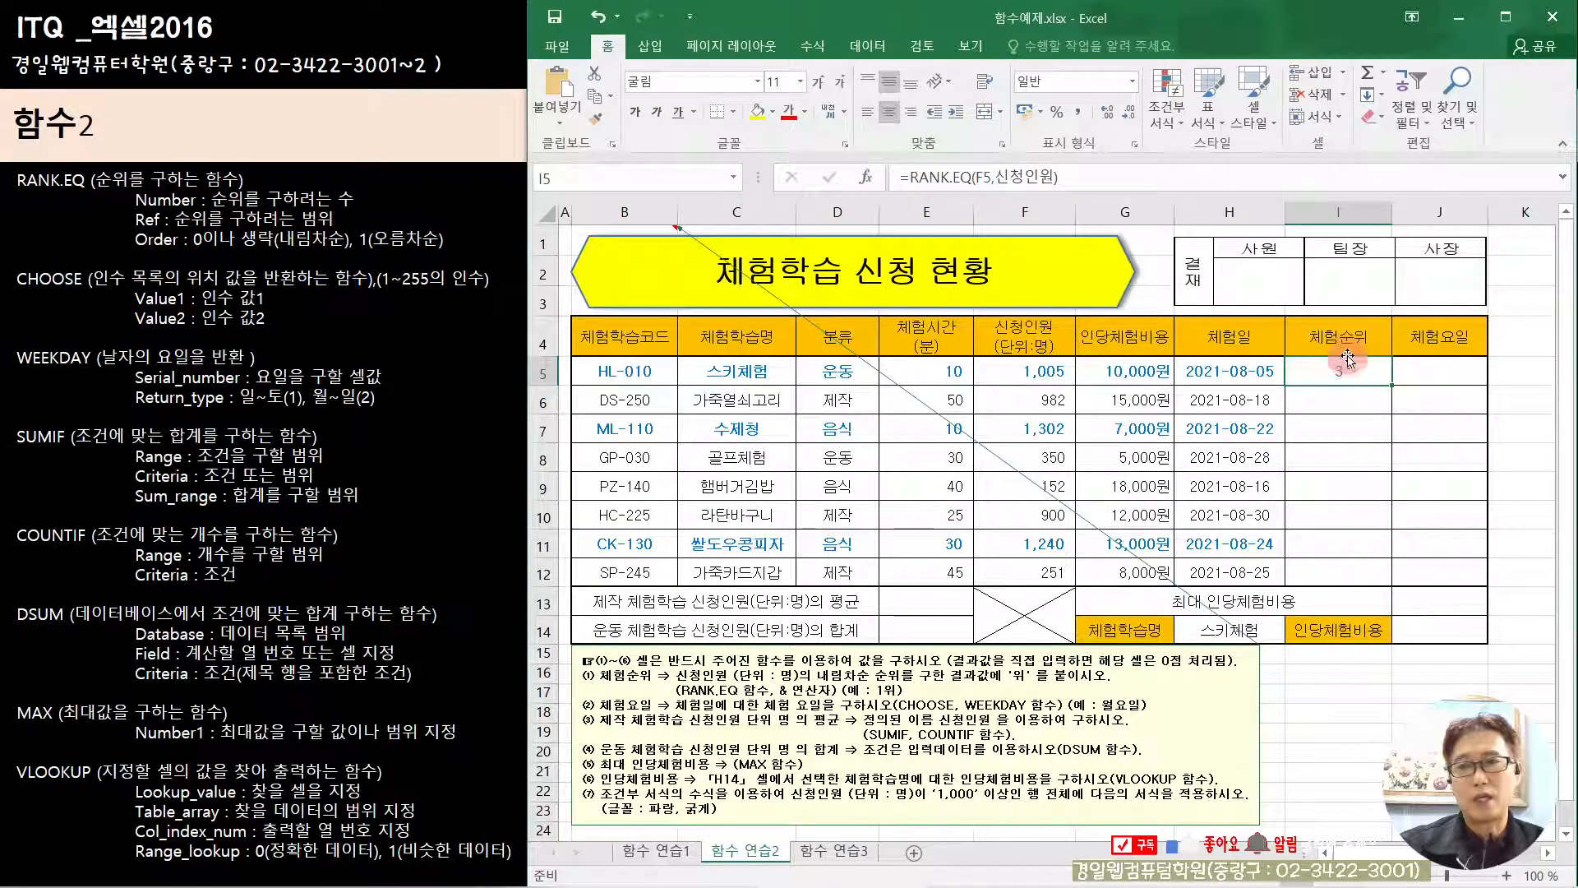
Step: Append &"위" to the RANK.EQ formula in cell I5 and confirm it
left_click(1113, 174)
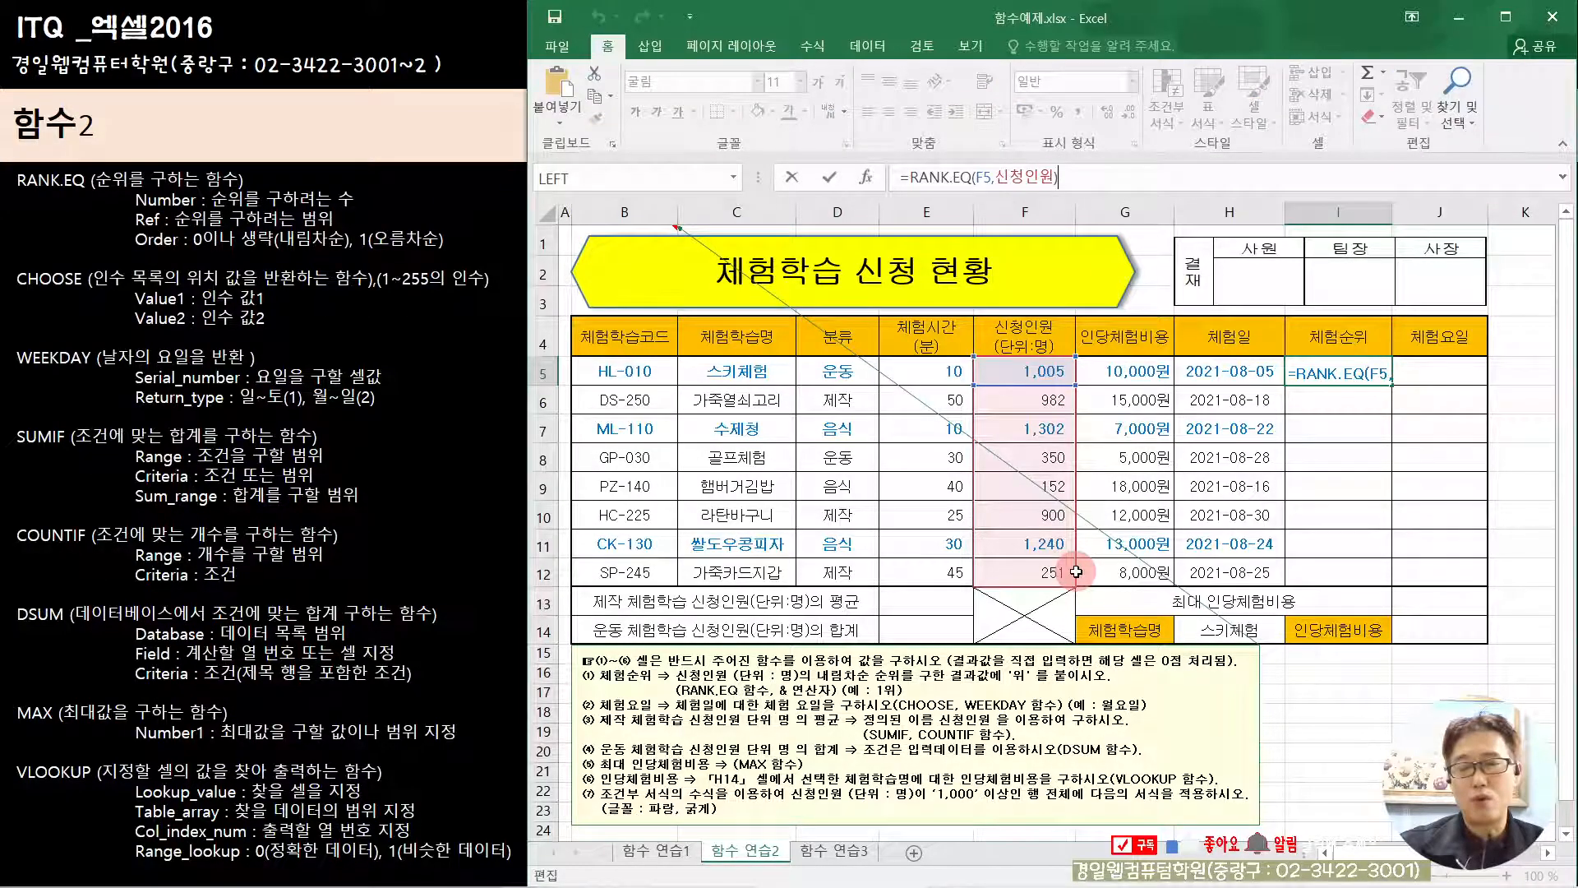
type("&")
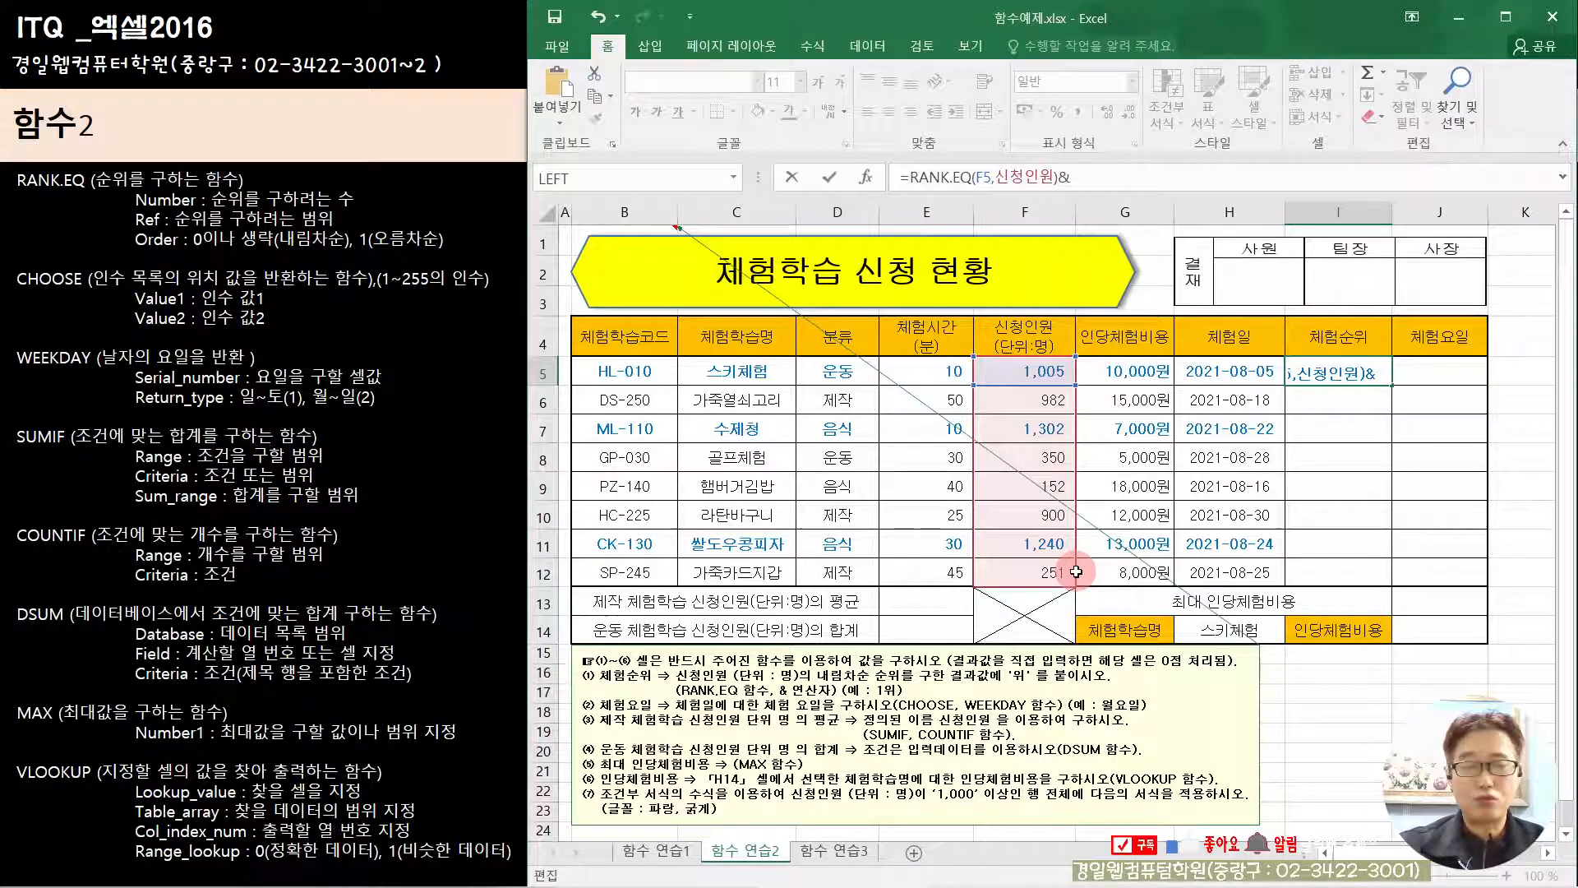
type("\"d")
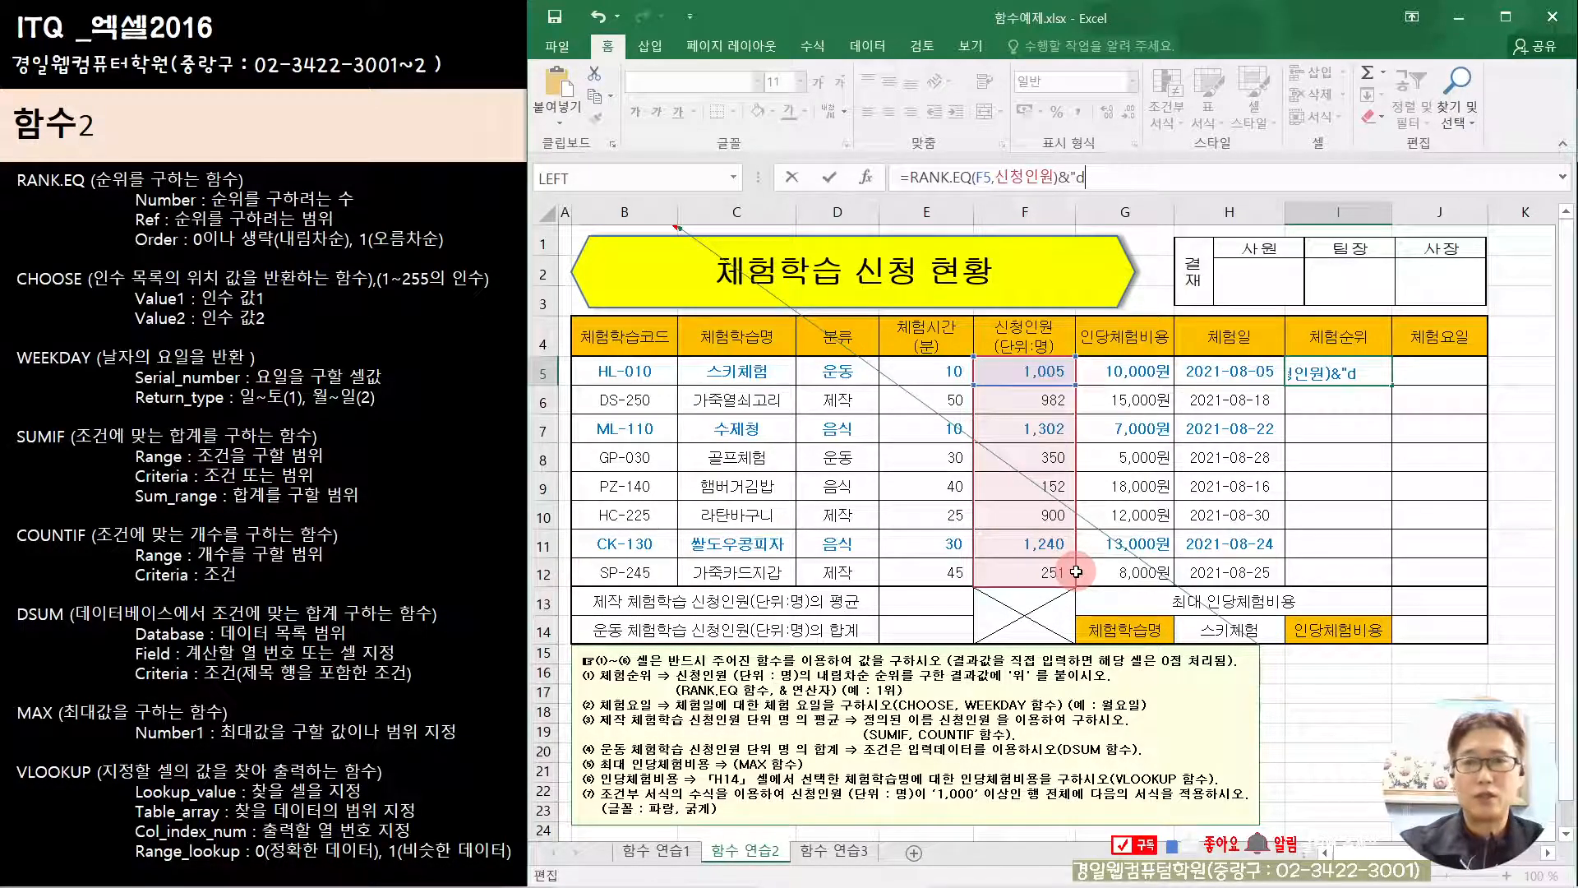
key("BackSpace")
type("위")
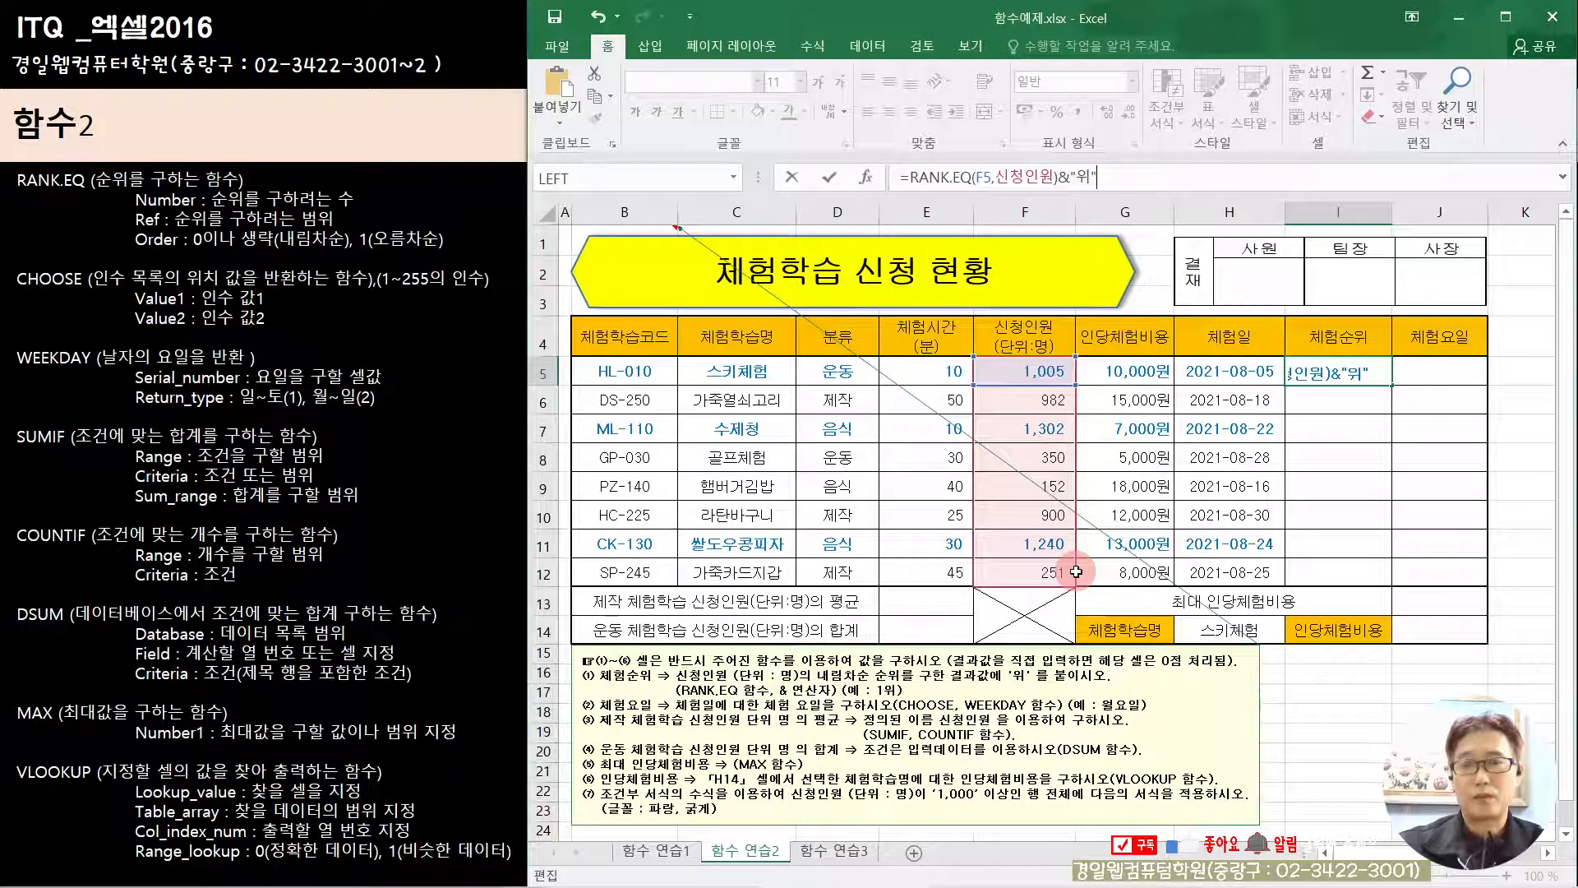
key("Return")
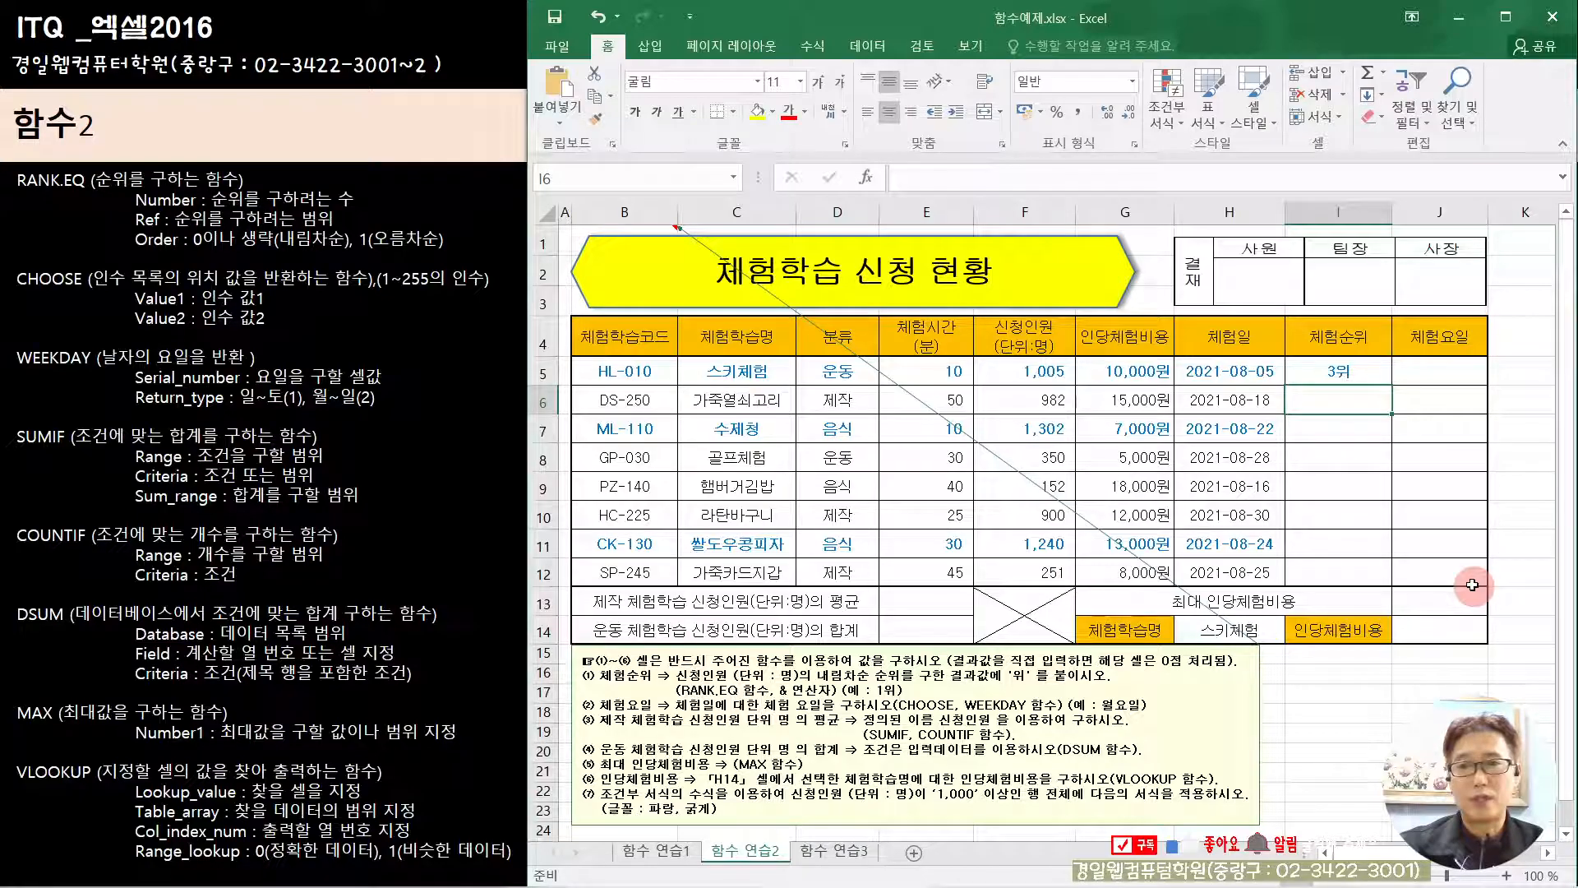
Step: Start a CHOOSE formula in cell J5 under 체험요일 and open its function arguments
left_click(1446, 367)
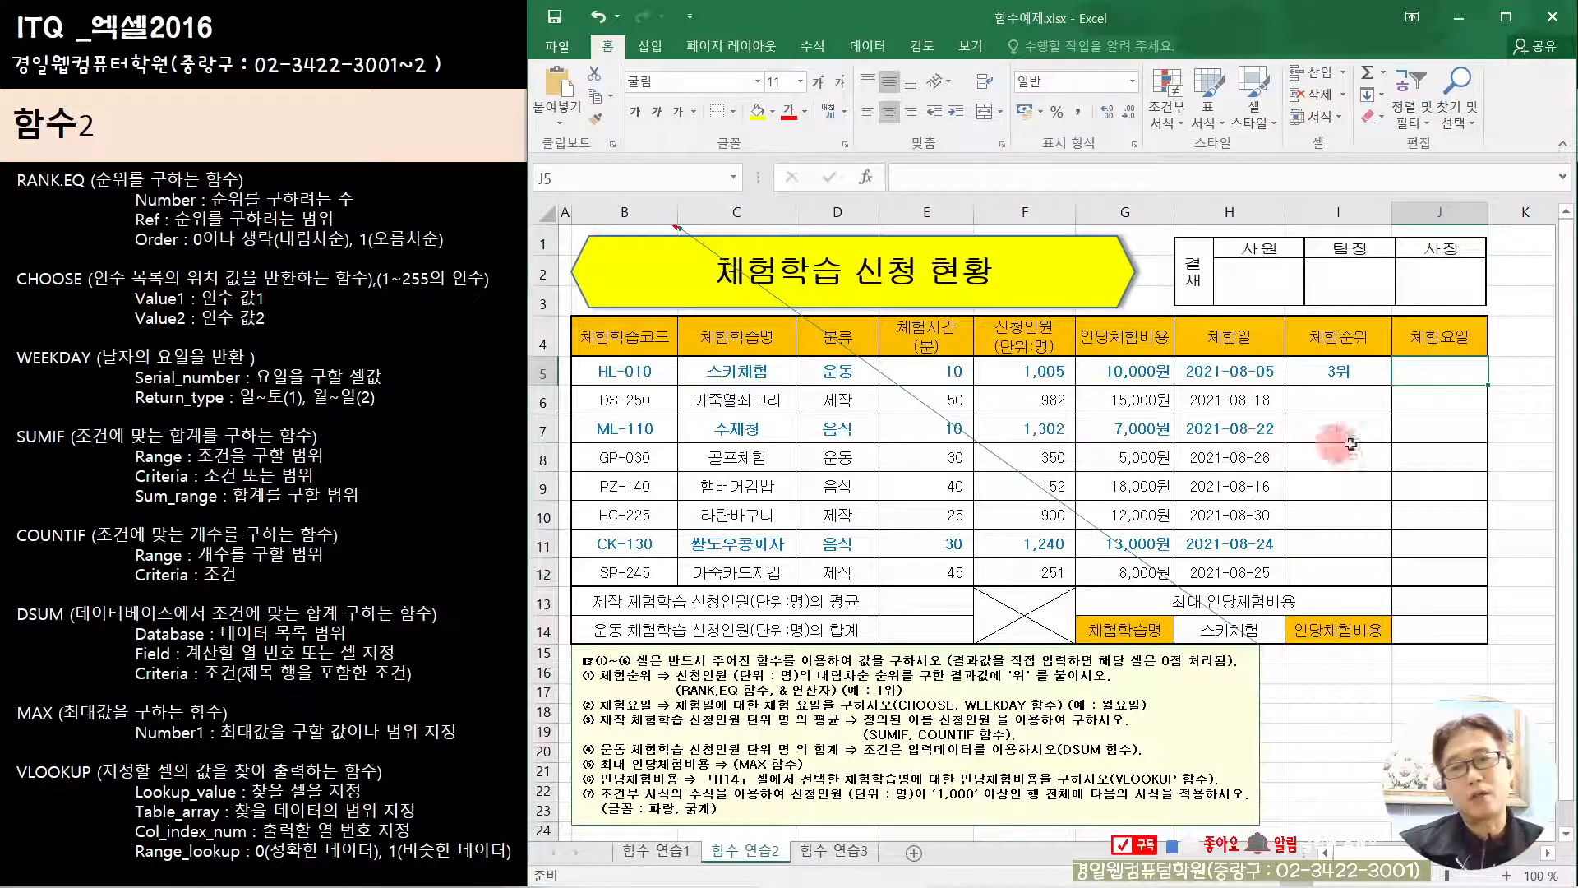
type("=")
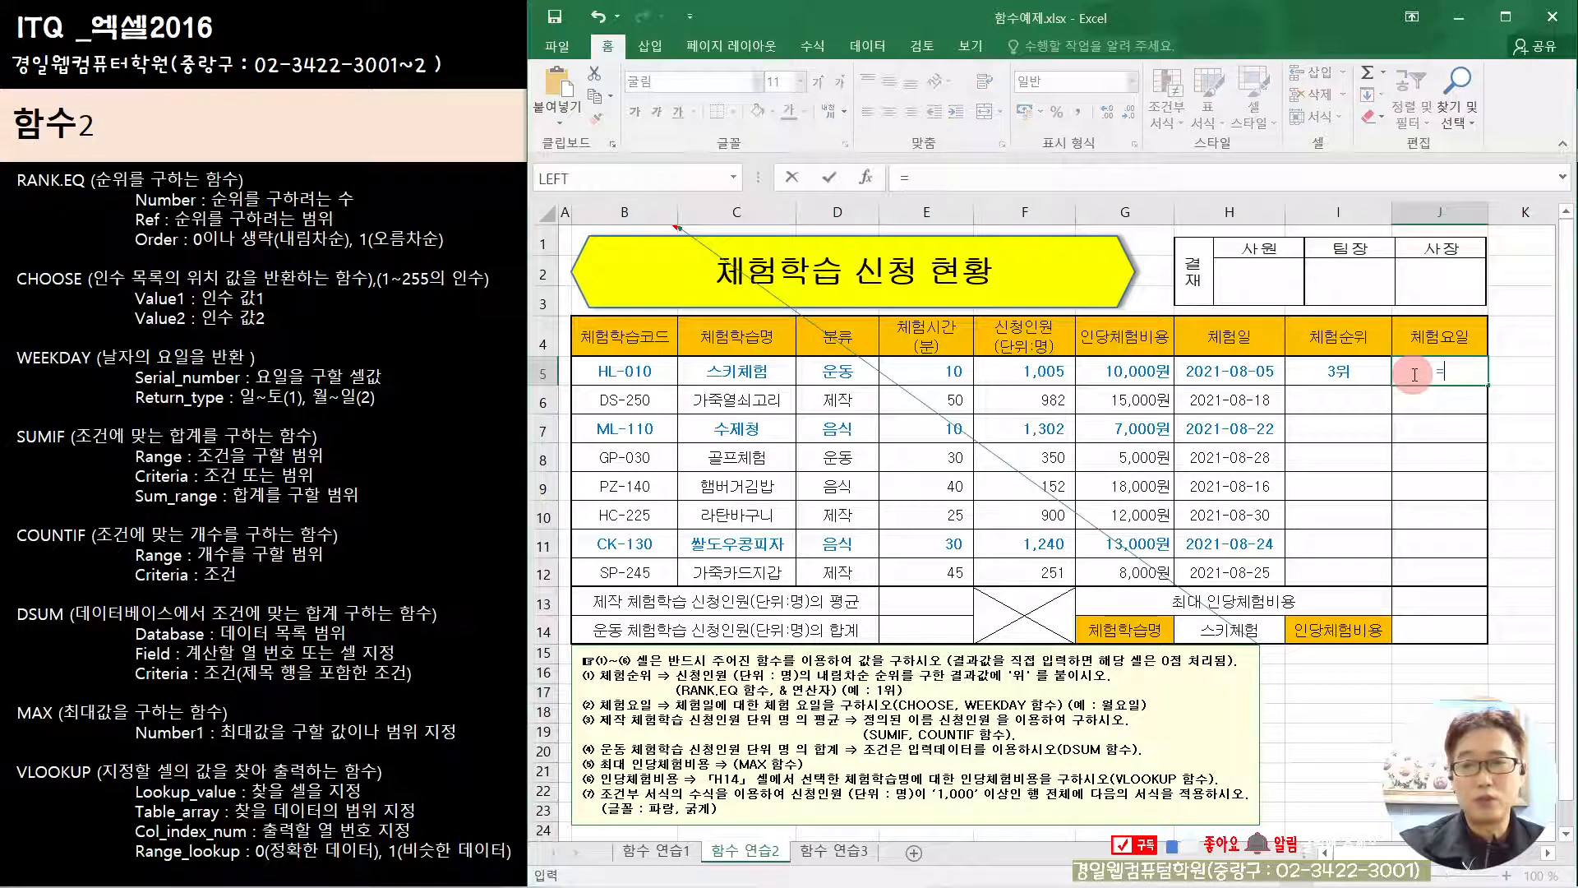
type("ㅊ")
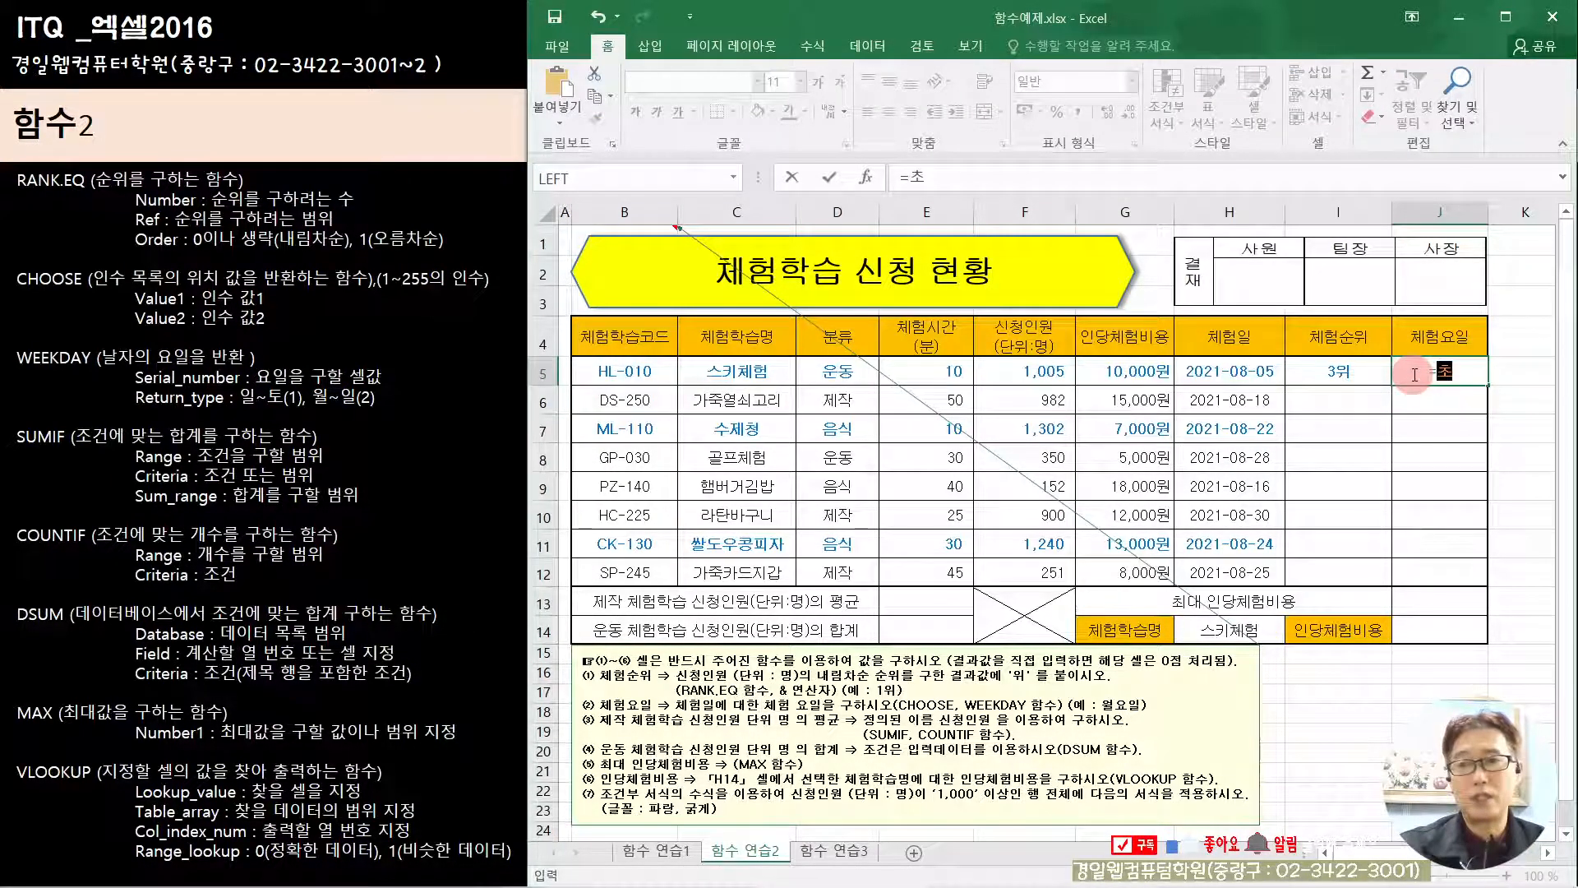
type("ㅗ")
key("BackSpace")
key("BackSpace")
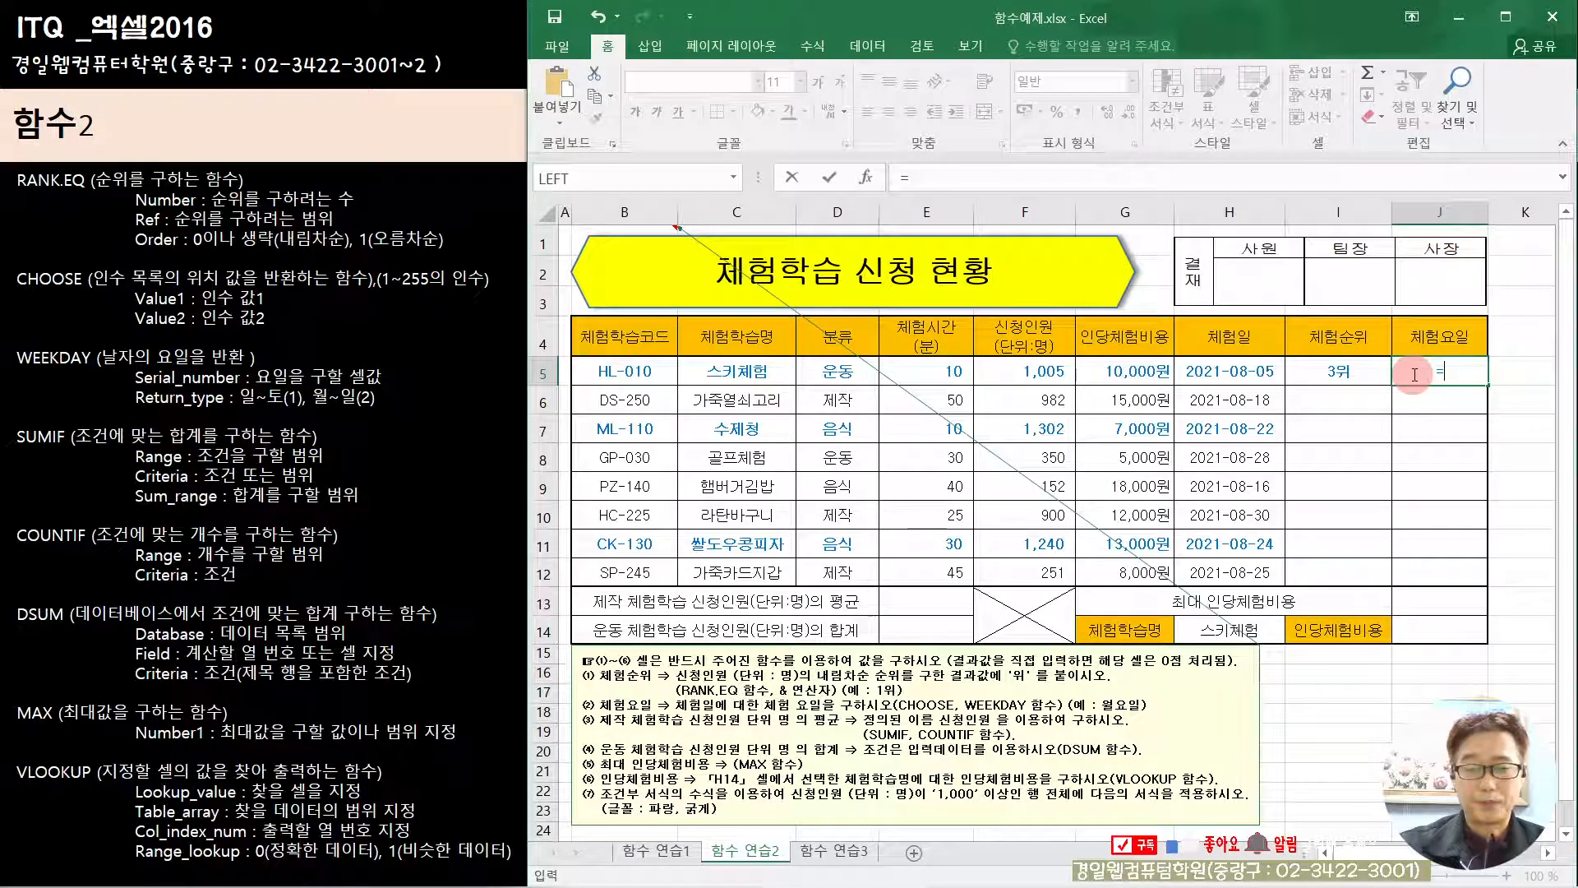
type("ch")
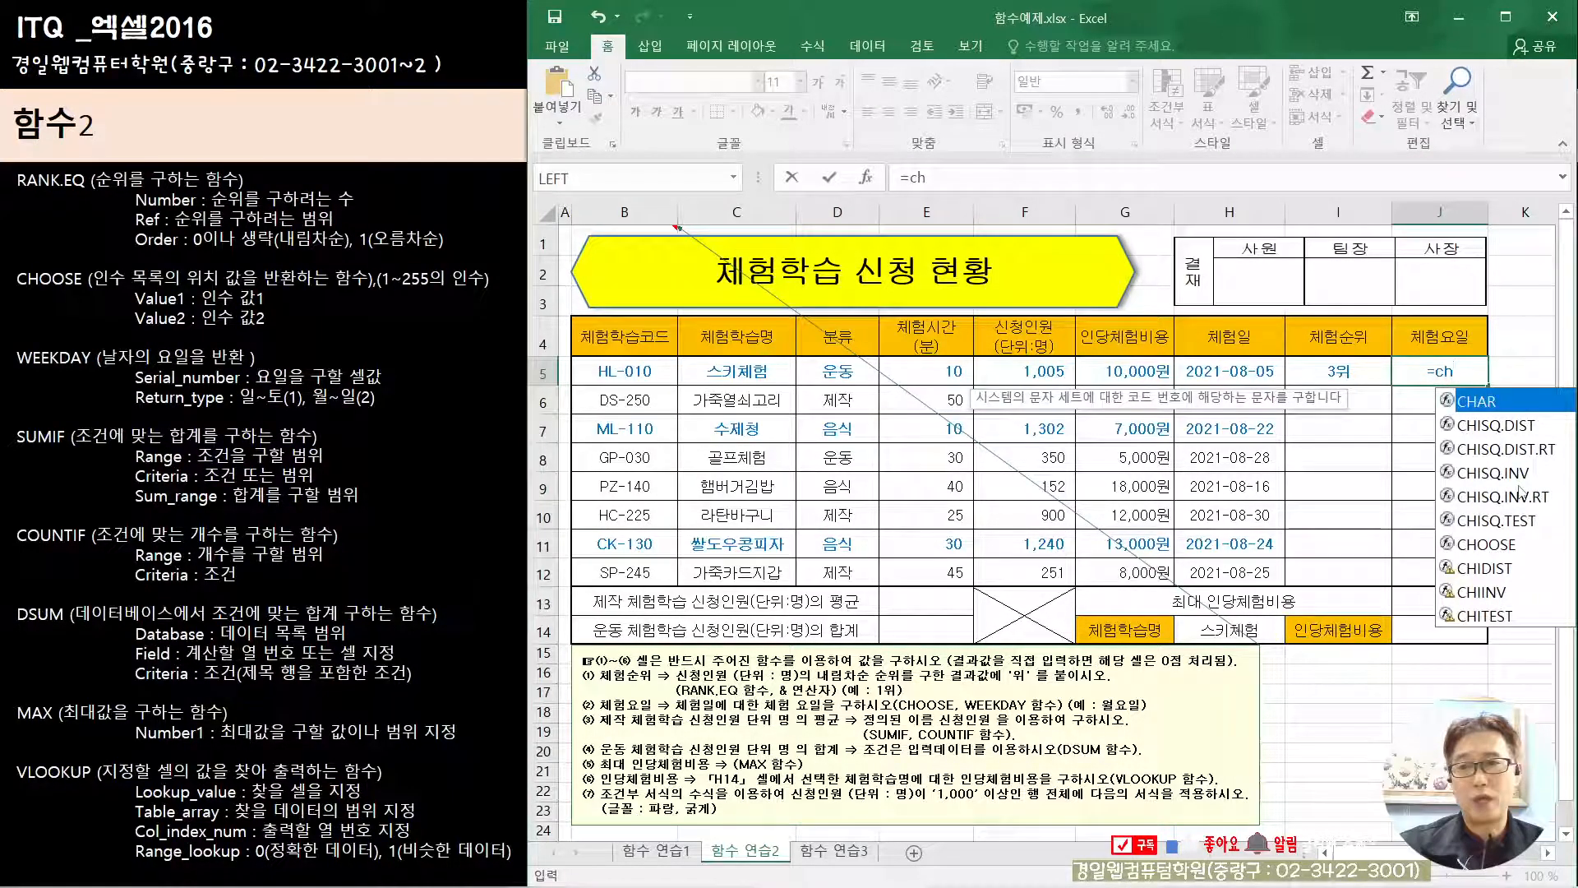
left_click(1468, 546)
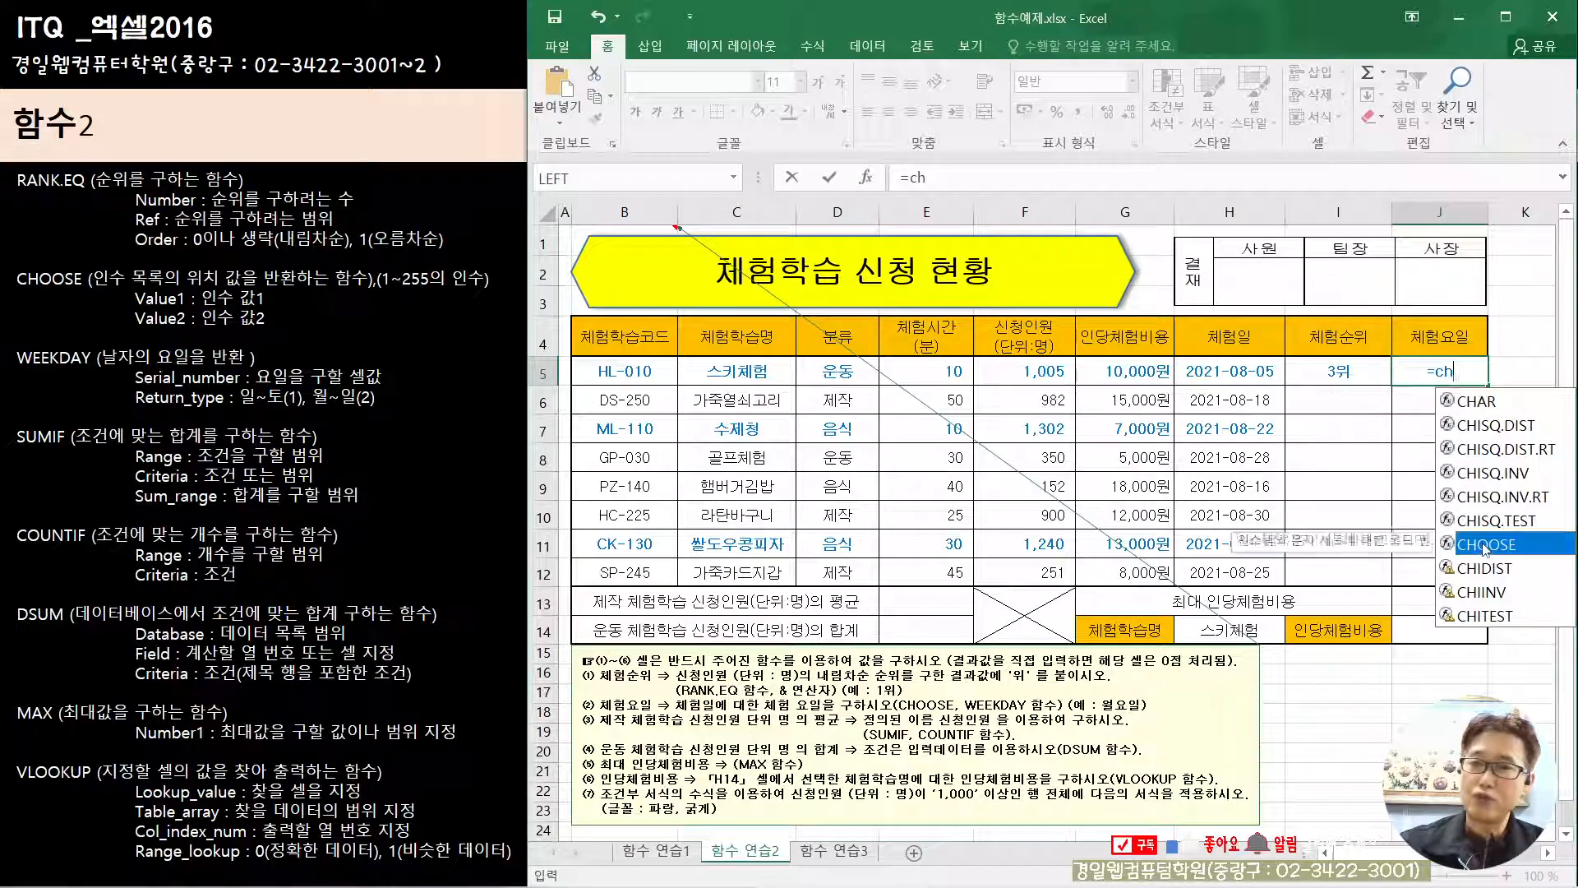
double_click(1468, 545)
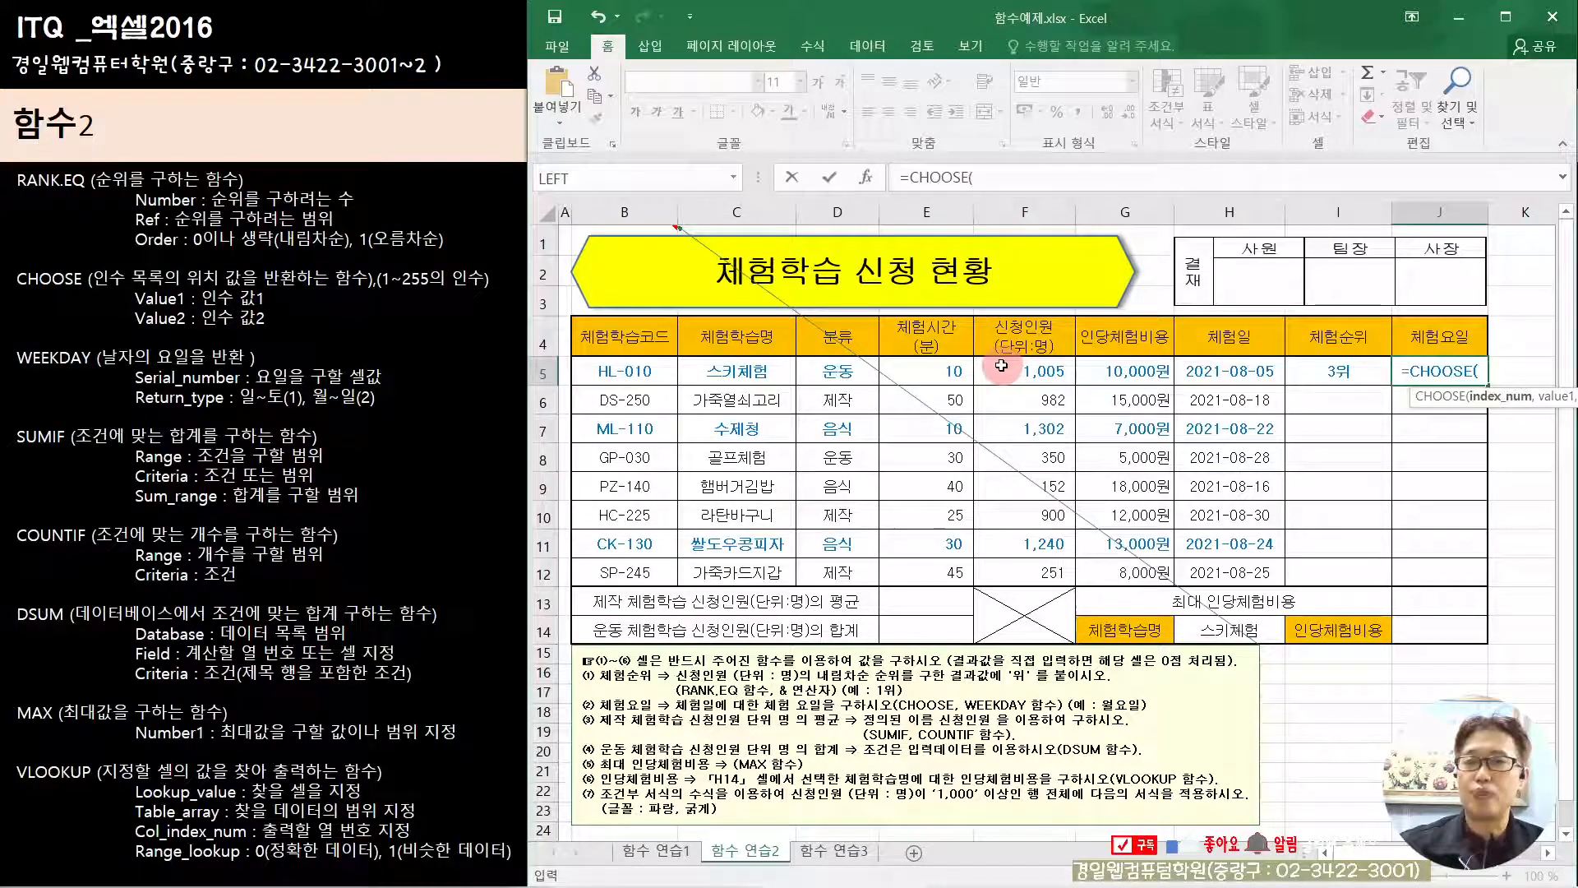
left_click(866, 177)
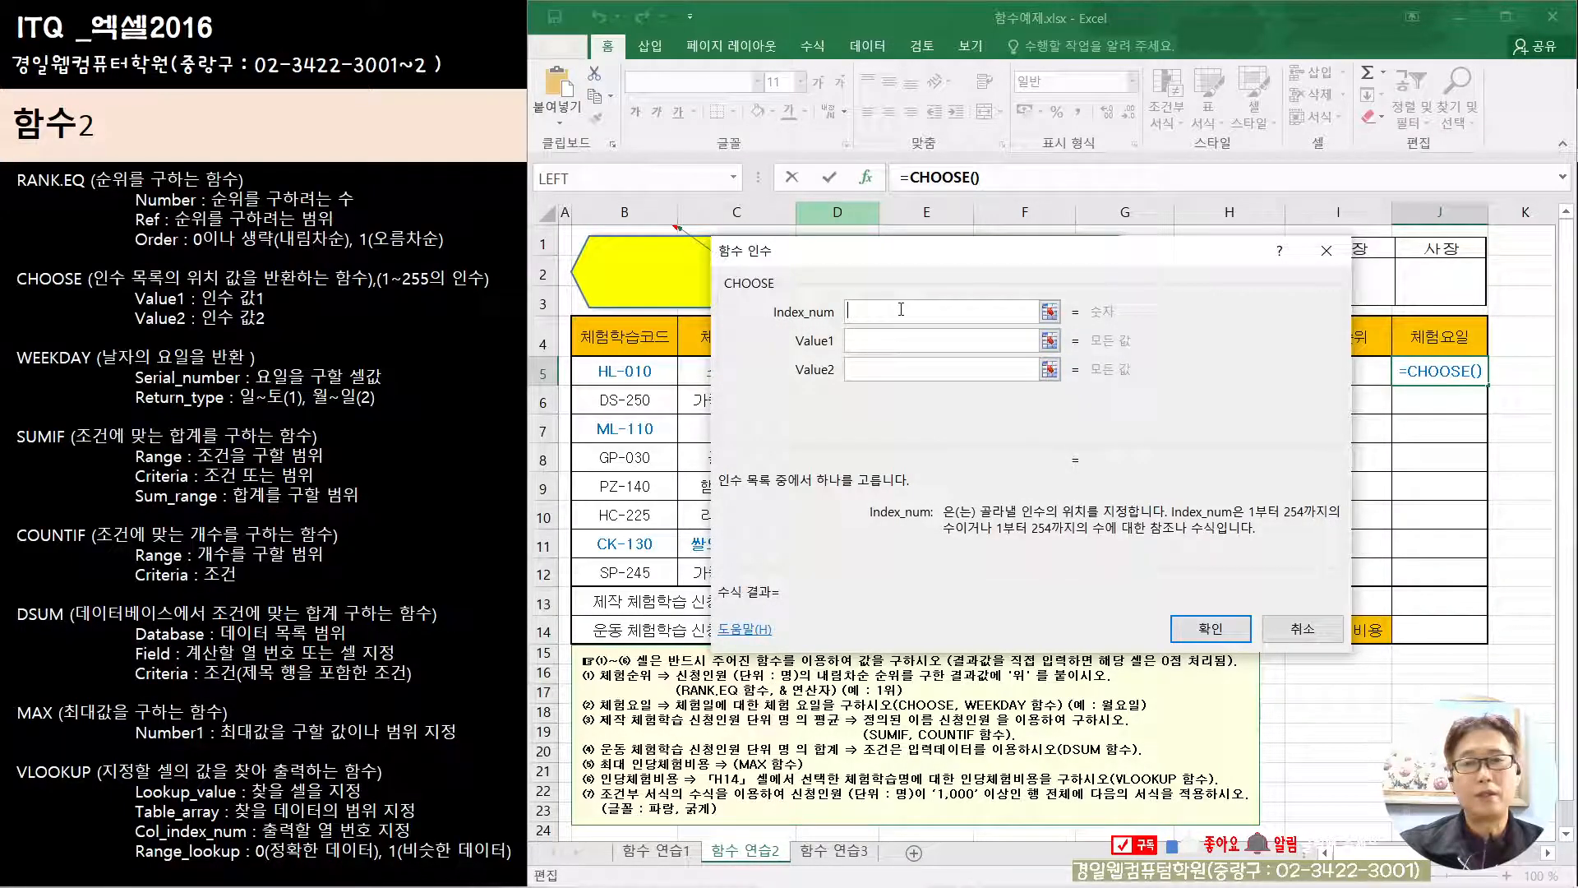
left_click_drag(894, 253, 833, 356)
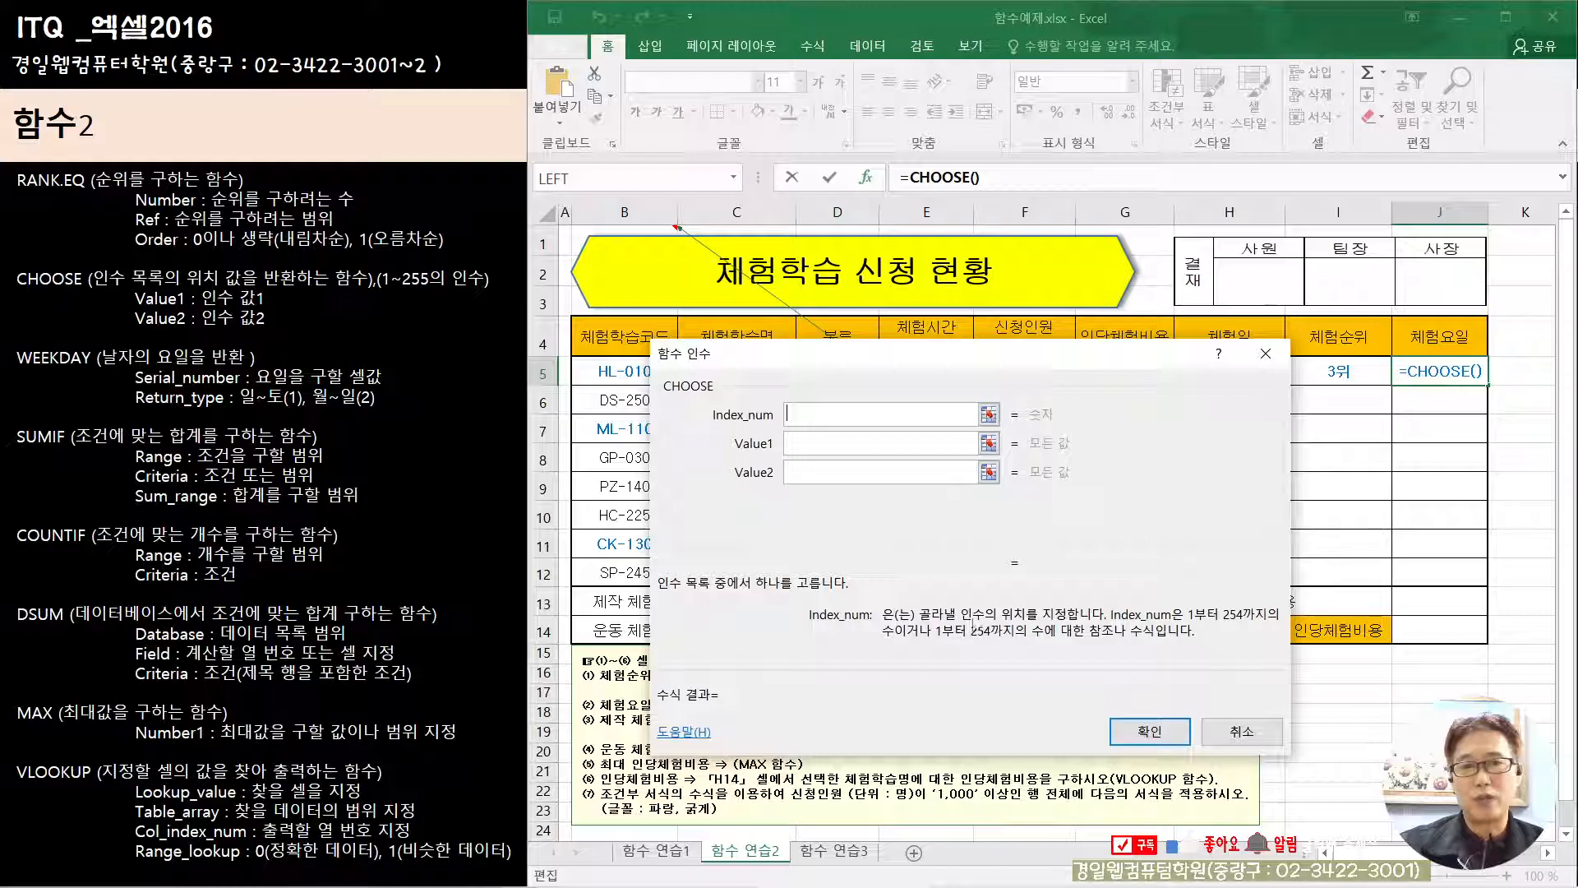
left_click(791, 442)
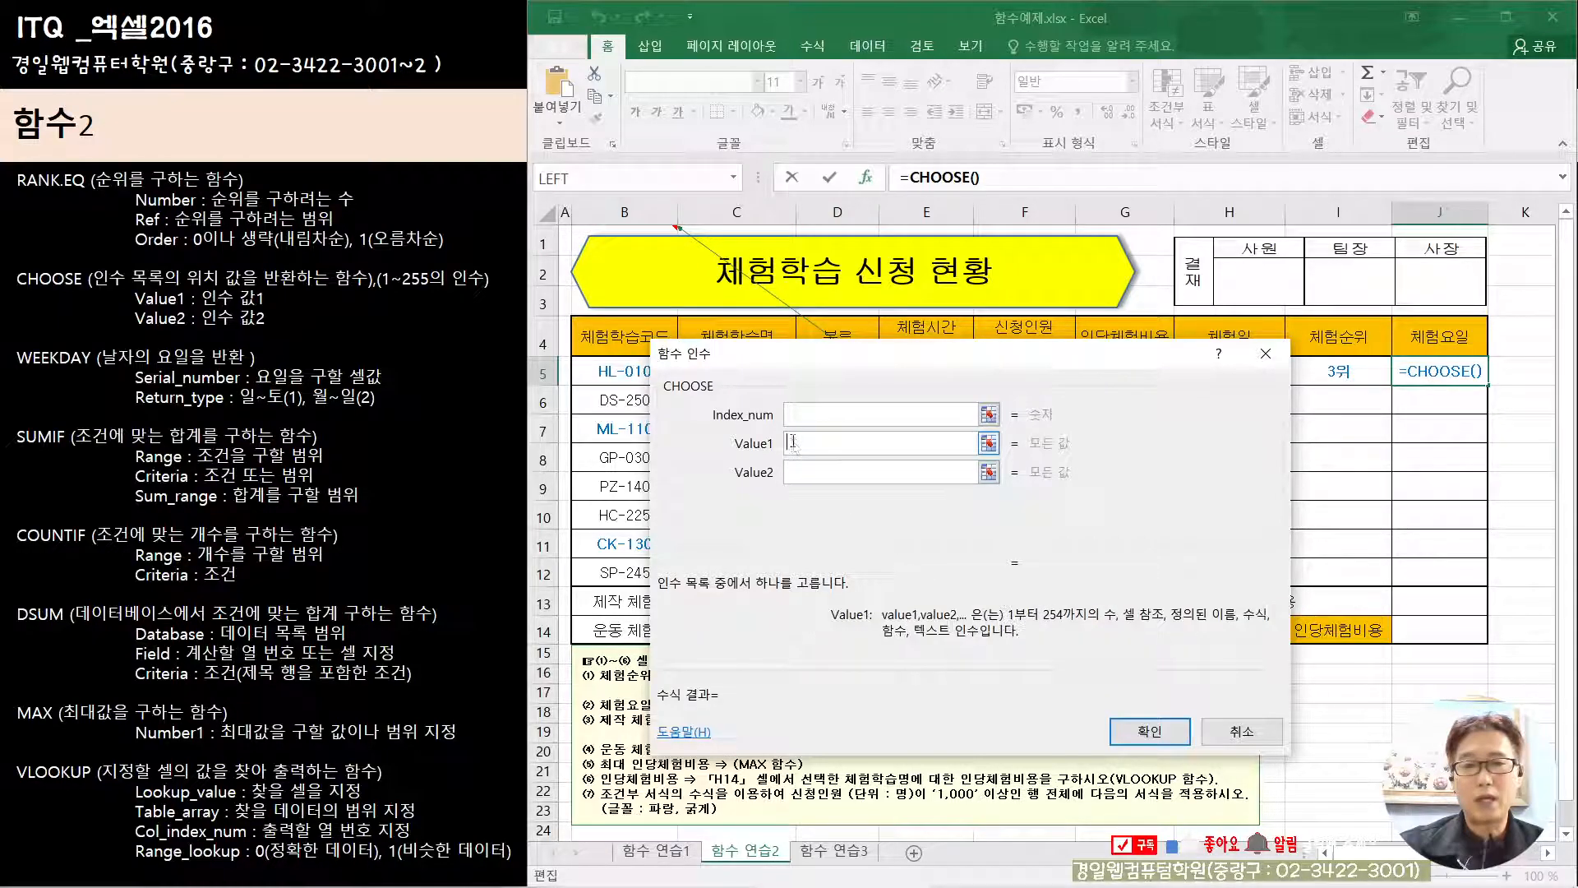
left_click(796, 473)
left_click(801, 500)
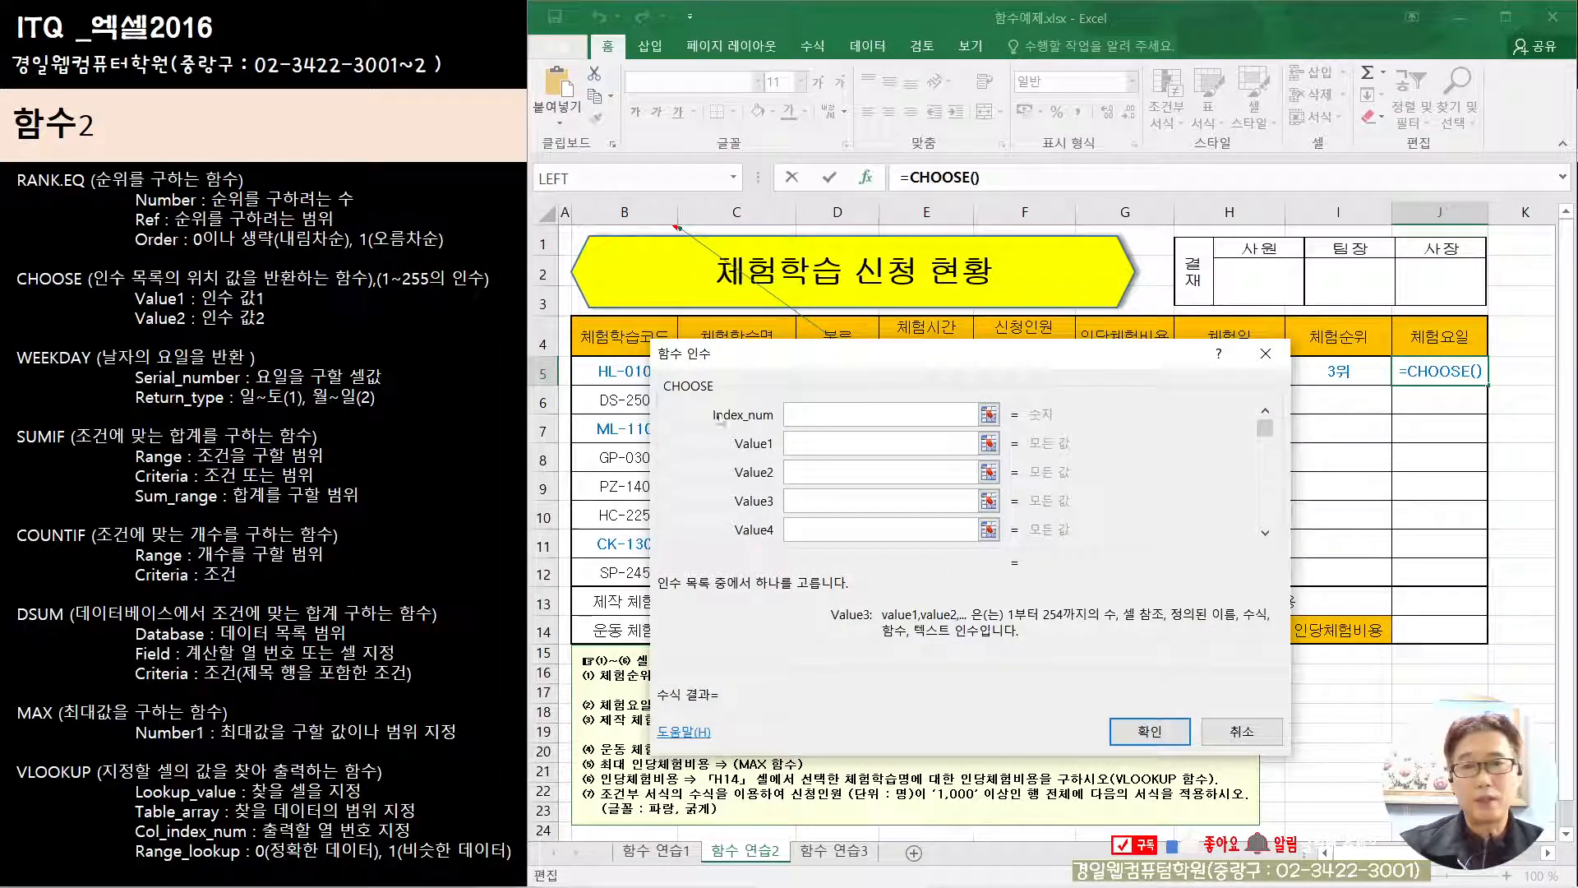
Step: Open the full function list to nest another function in CHOOSE's Index_num argument
left_click(803, 418)
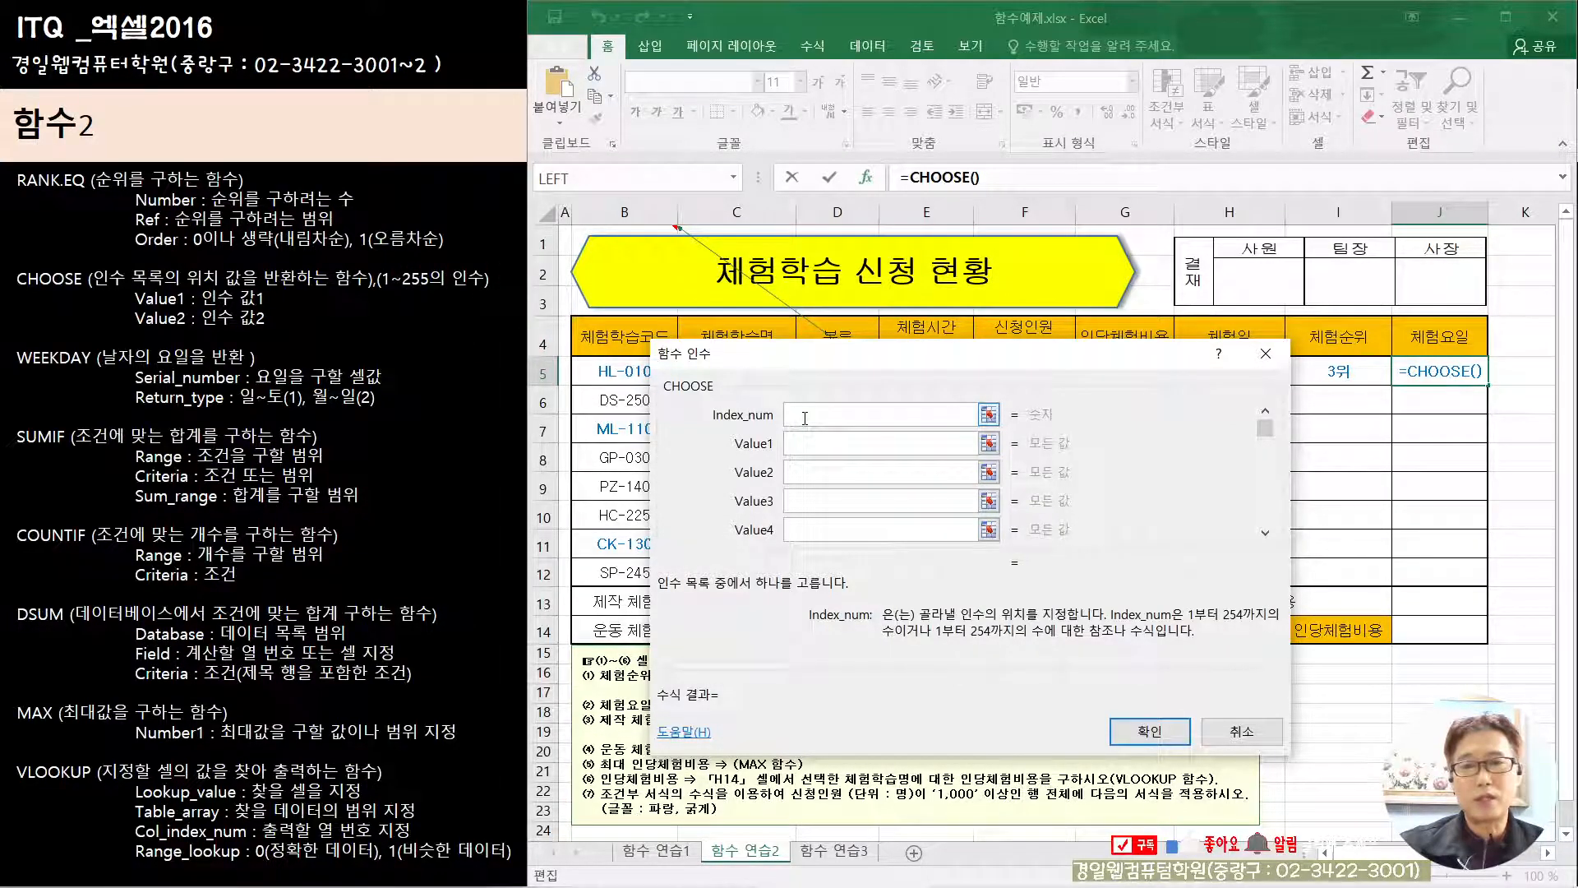
left_click_drag(852, 353, 820, 219)
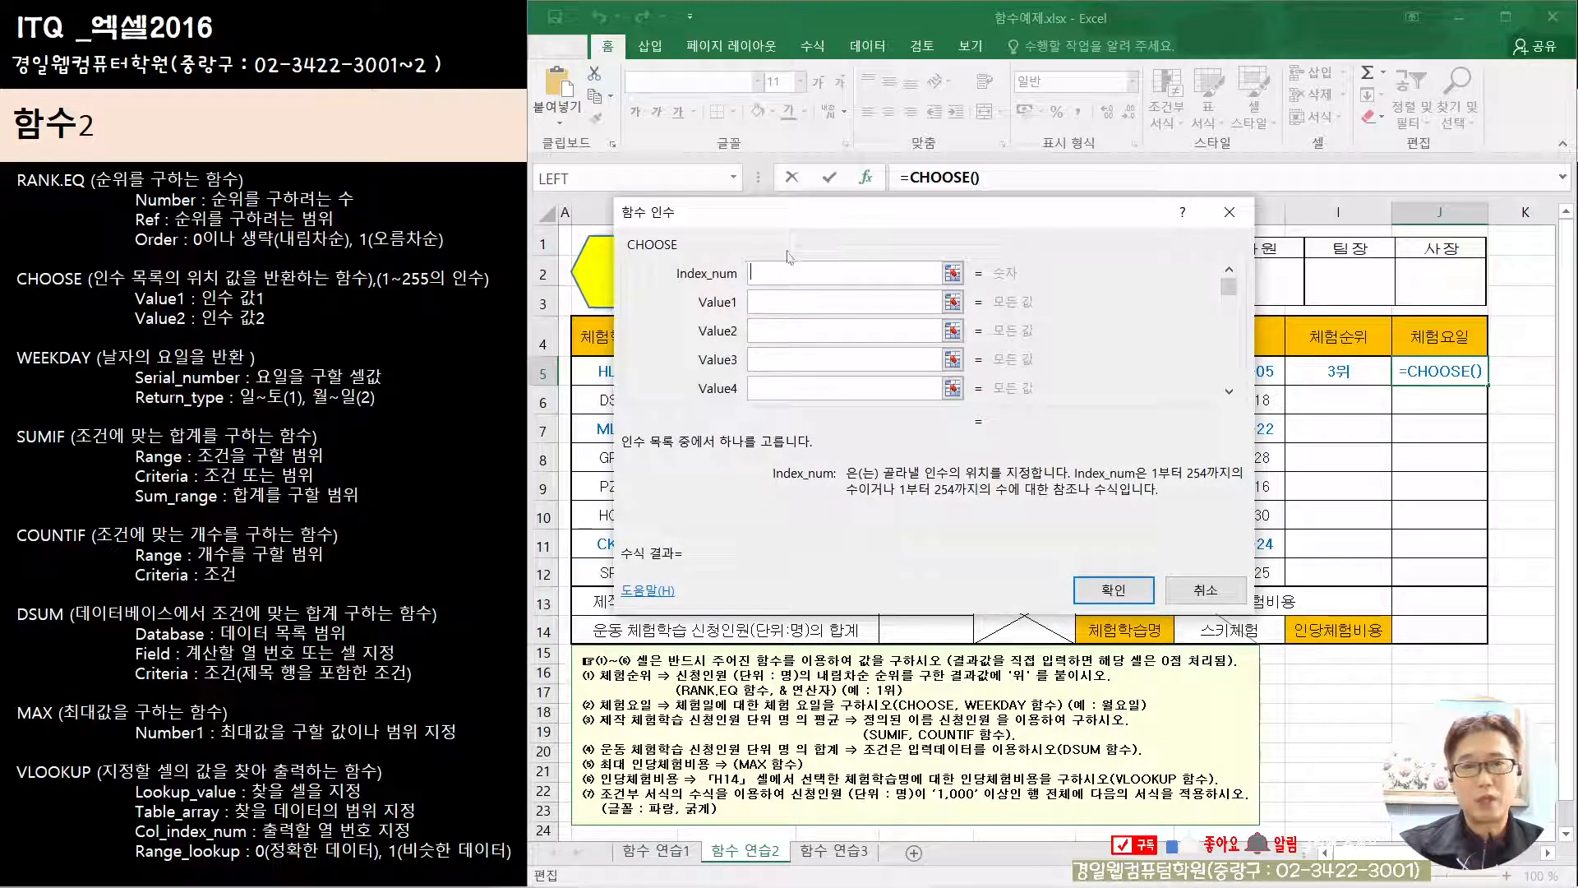
left_click_drag(758, 212, 733, 291)
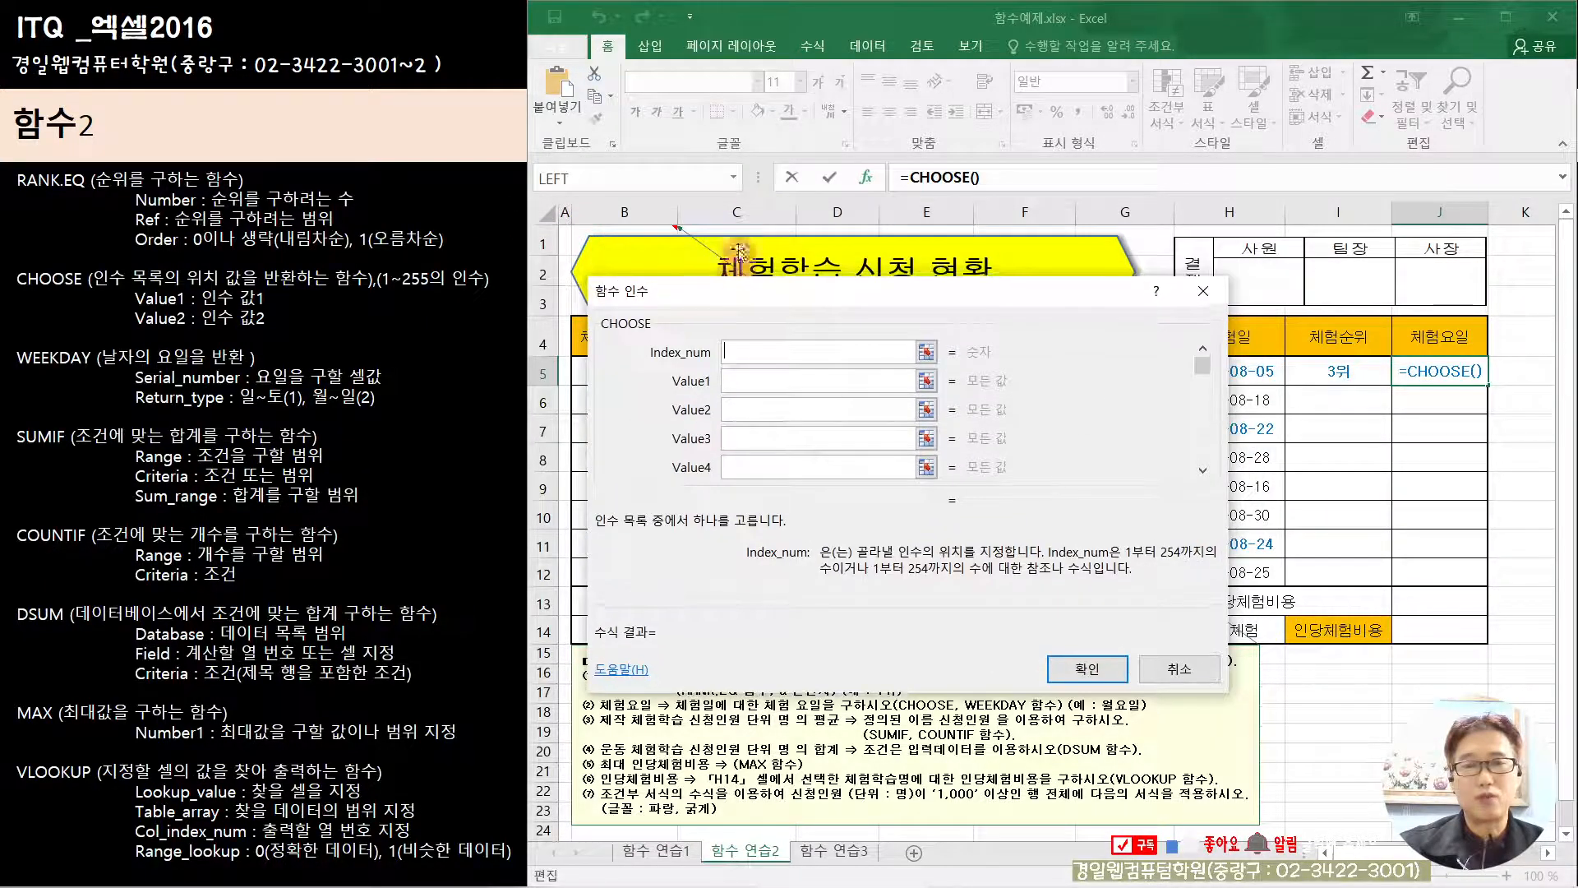
left_click(735, 181)
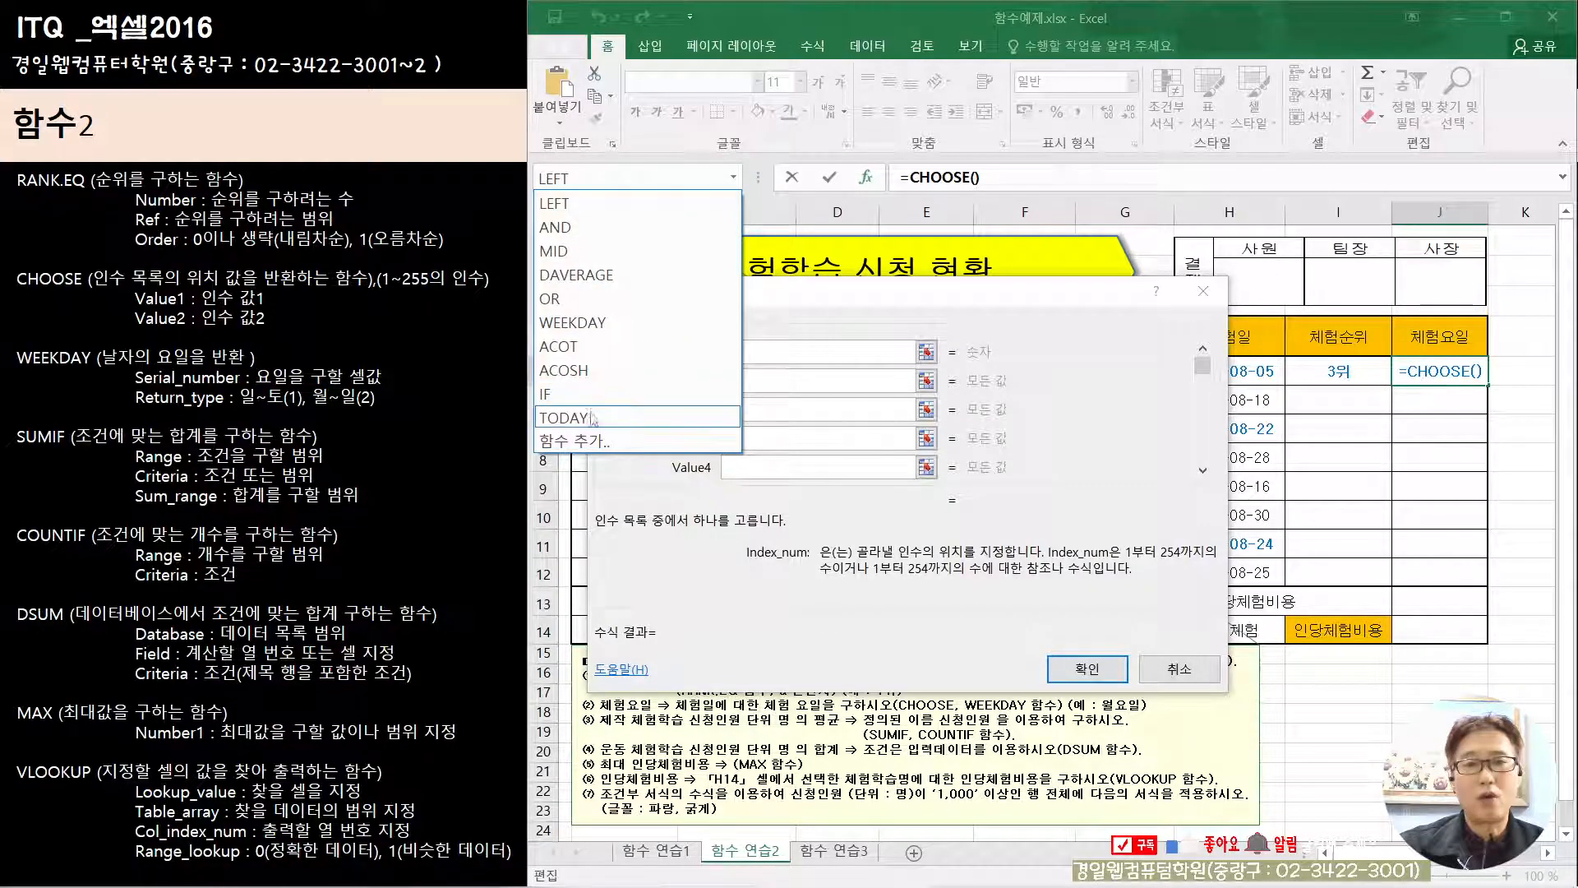
left_click(612, 441)
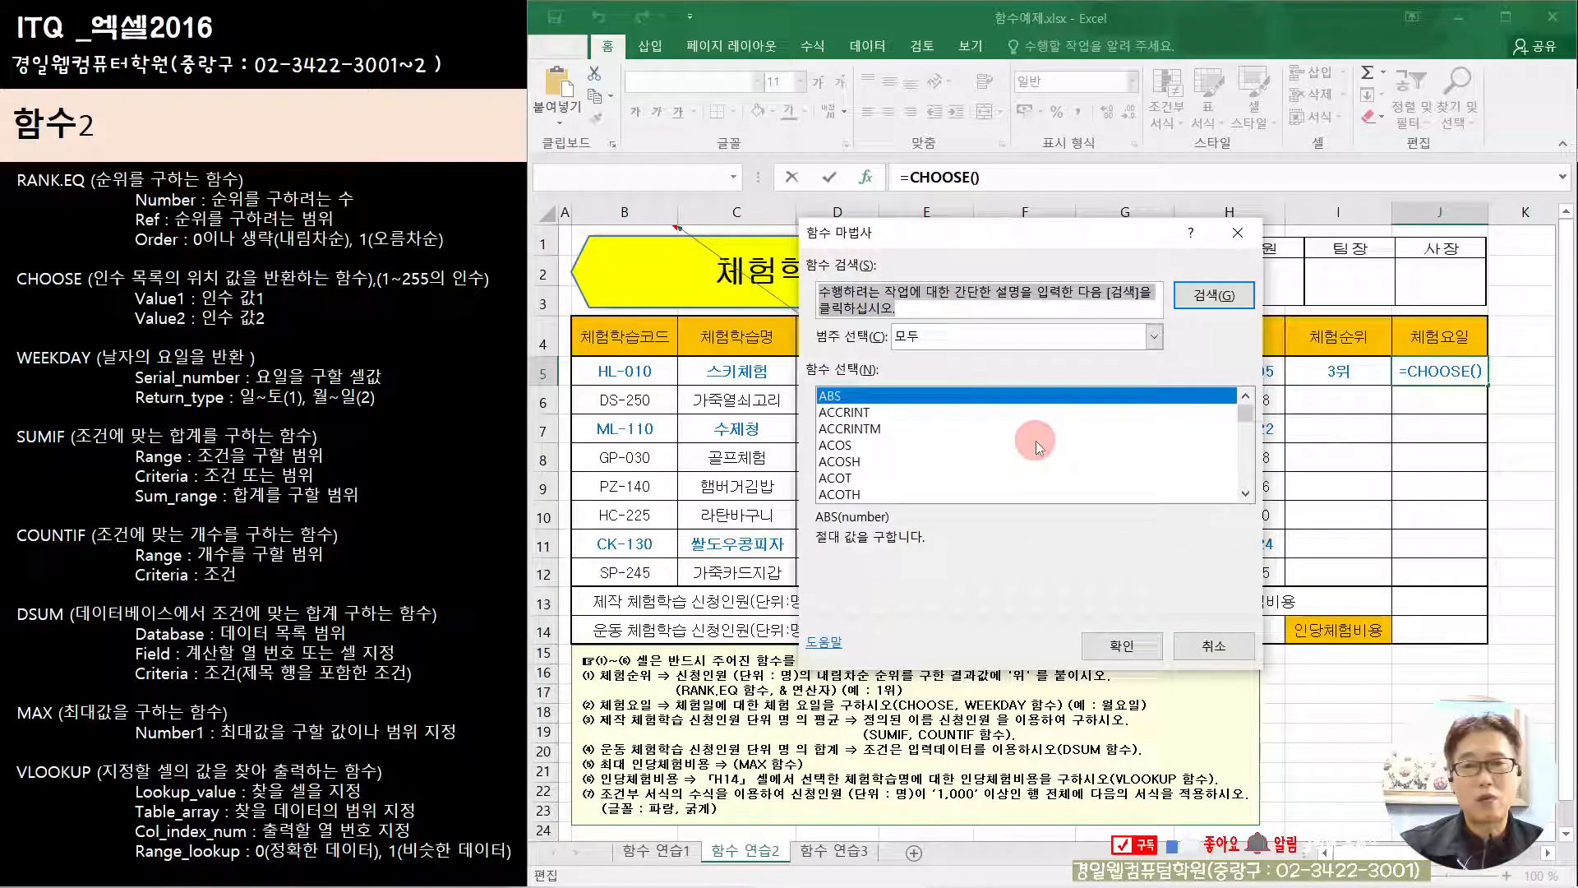
Step: Insert the WEEKDAY function from the 모두 category as CHOOSE's Index_num argument
left_click(1028, 336)
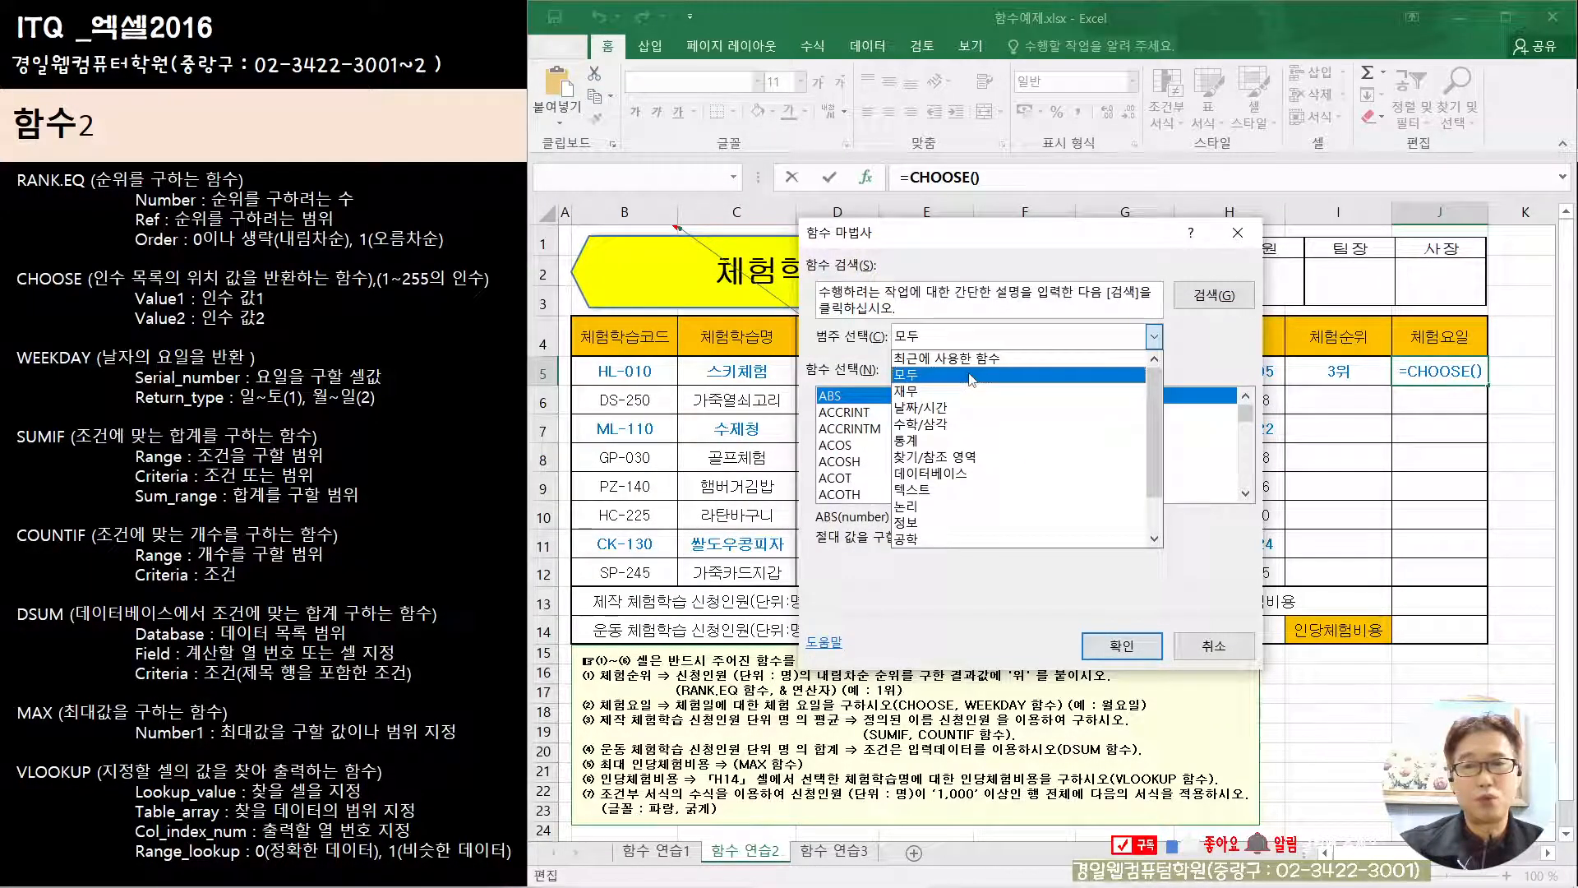
left_click(976, 379)
left_click(1047, 461)
key("w")
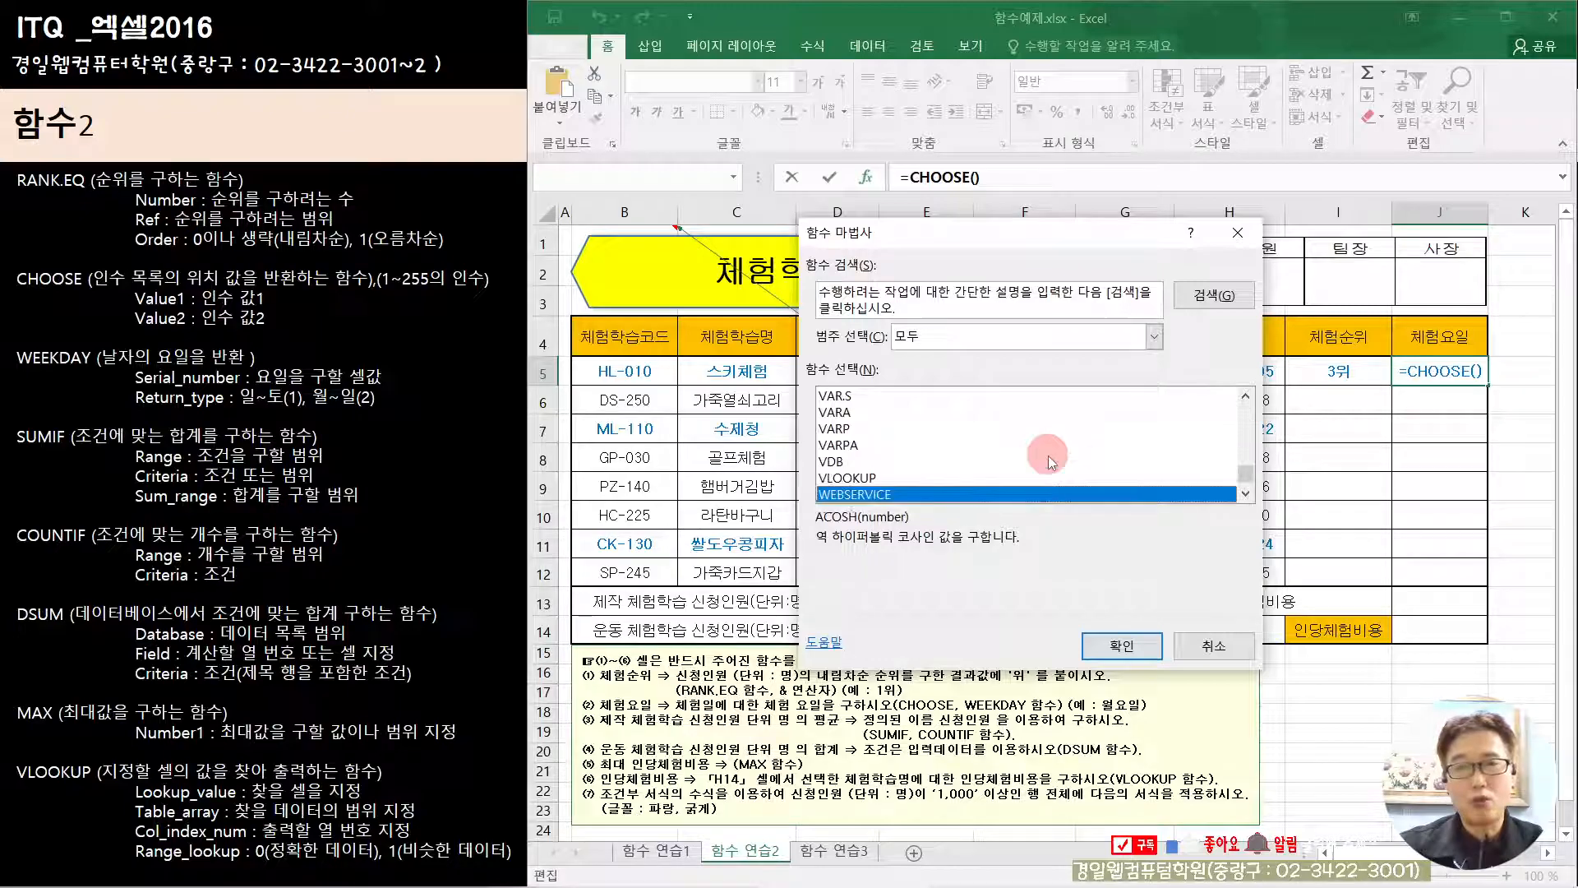
left_click(1245, 497)
left_click(1245, 497)
left_click(1244, 498)
left_click(1244, 498)
left_click(1245, 498)
left_click(1244, 497)
left_click(1244, 498)
left_click(1244, 497)
left_click(1245, 497)
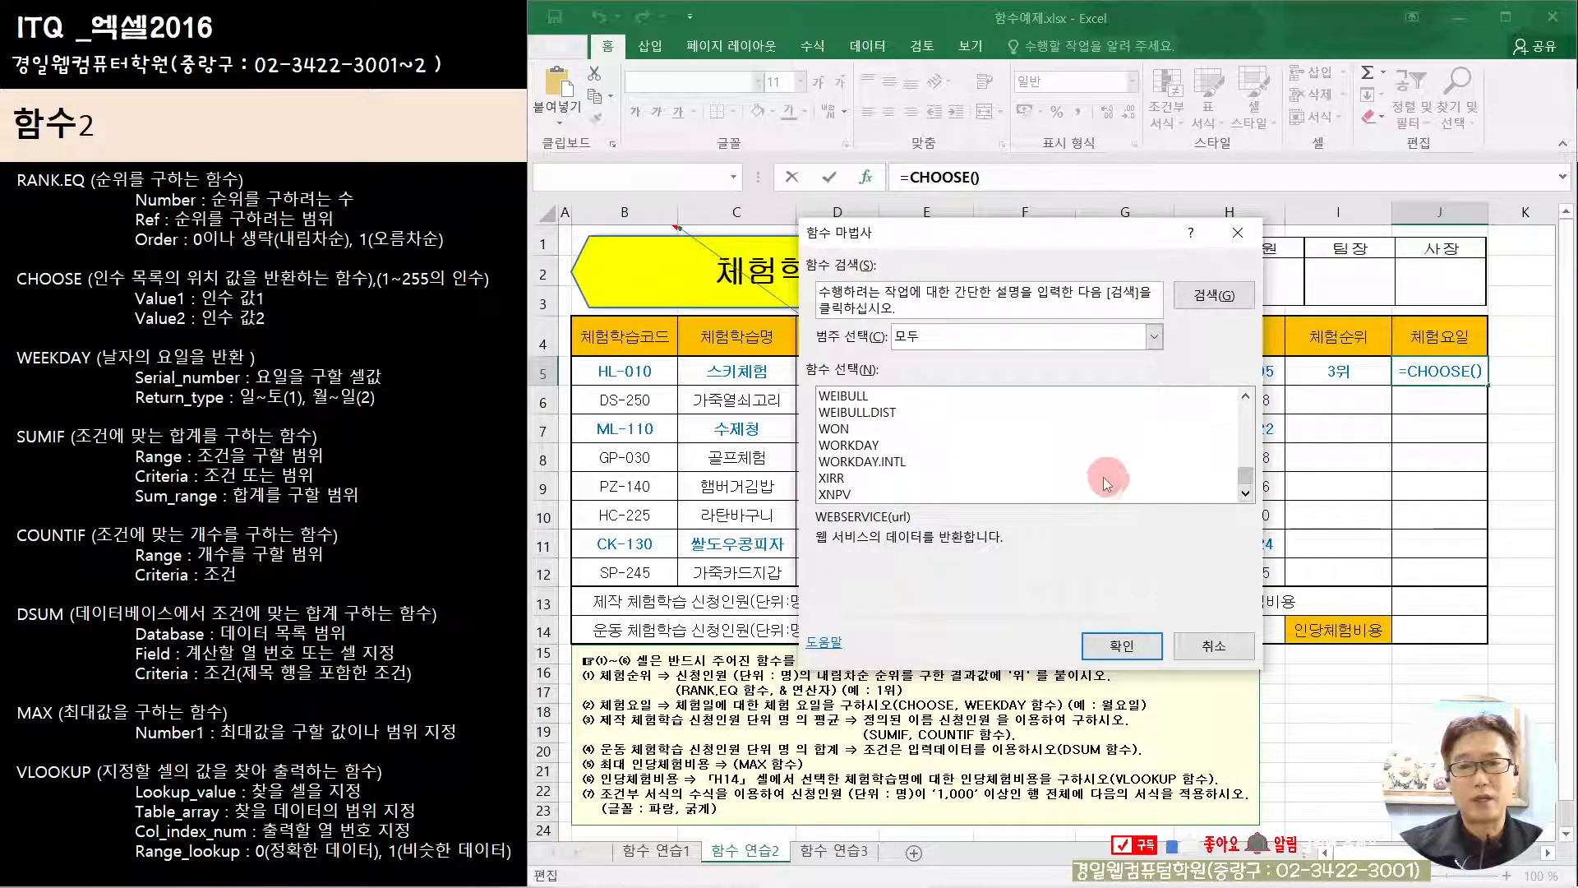
scroll(1002, 481, "up", 2)
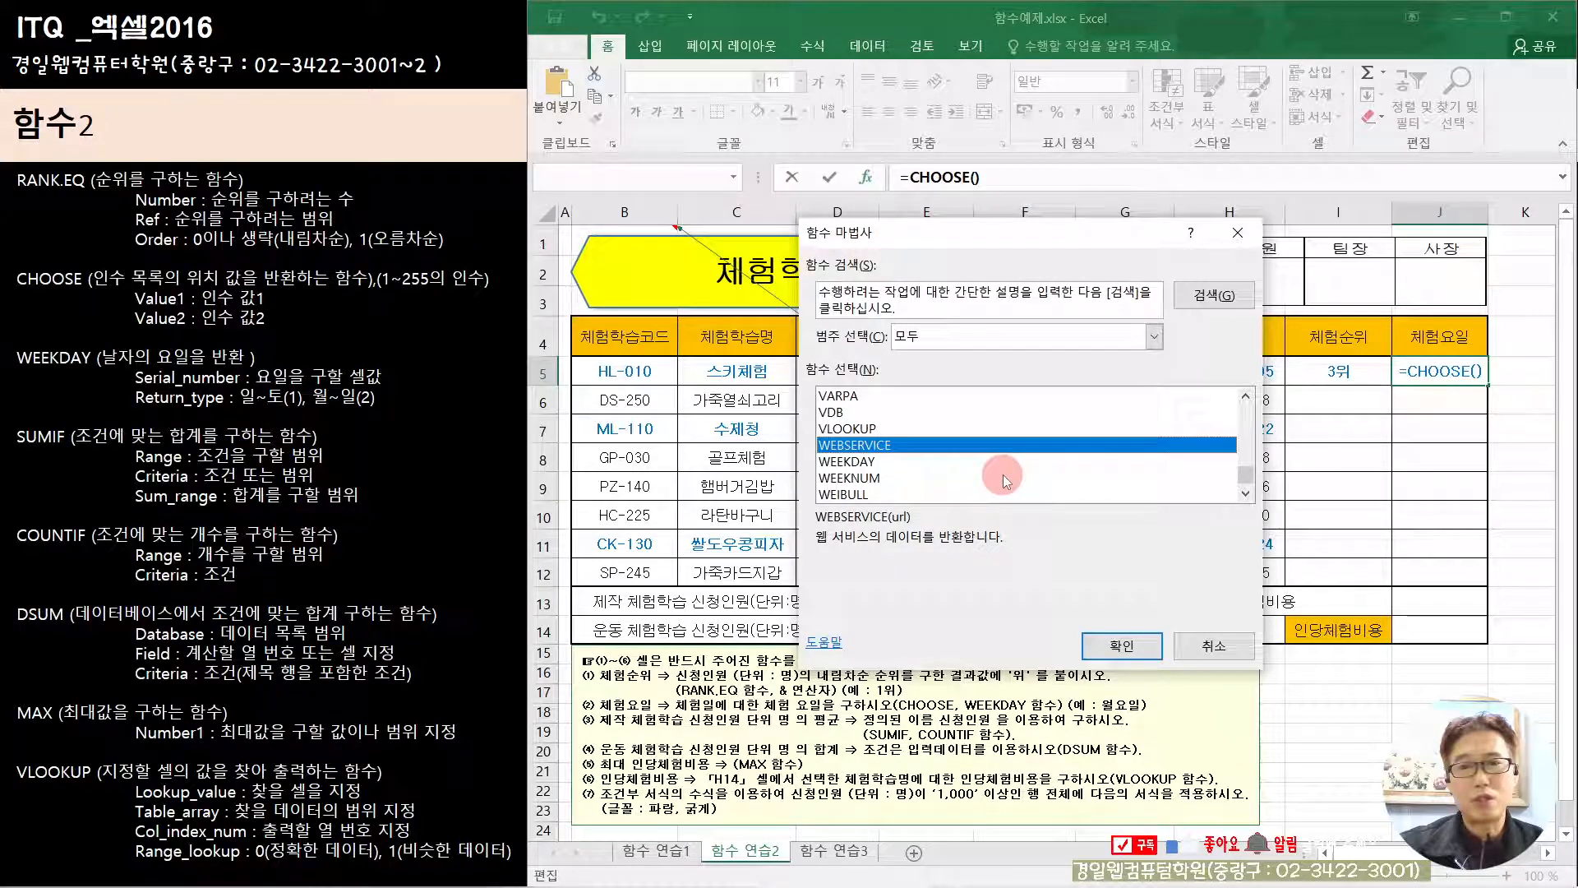
left_click(873, 466)
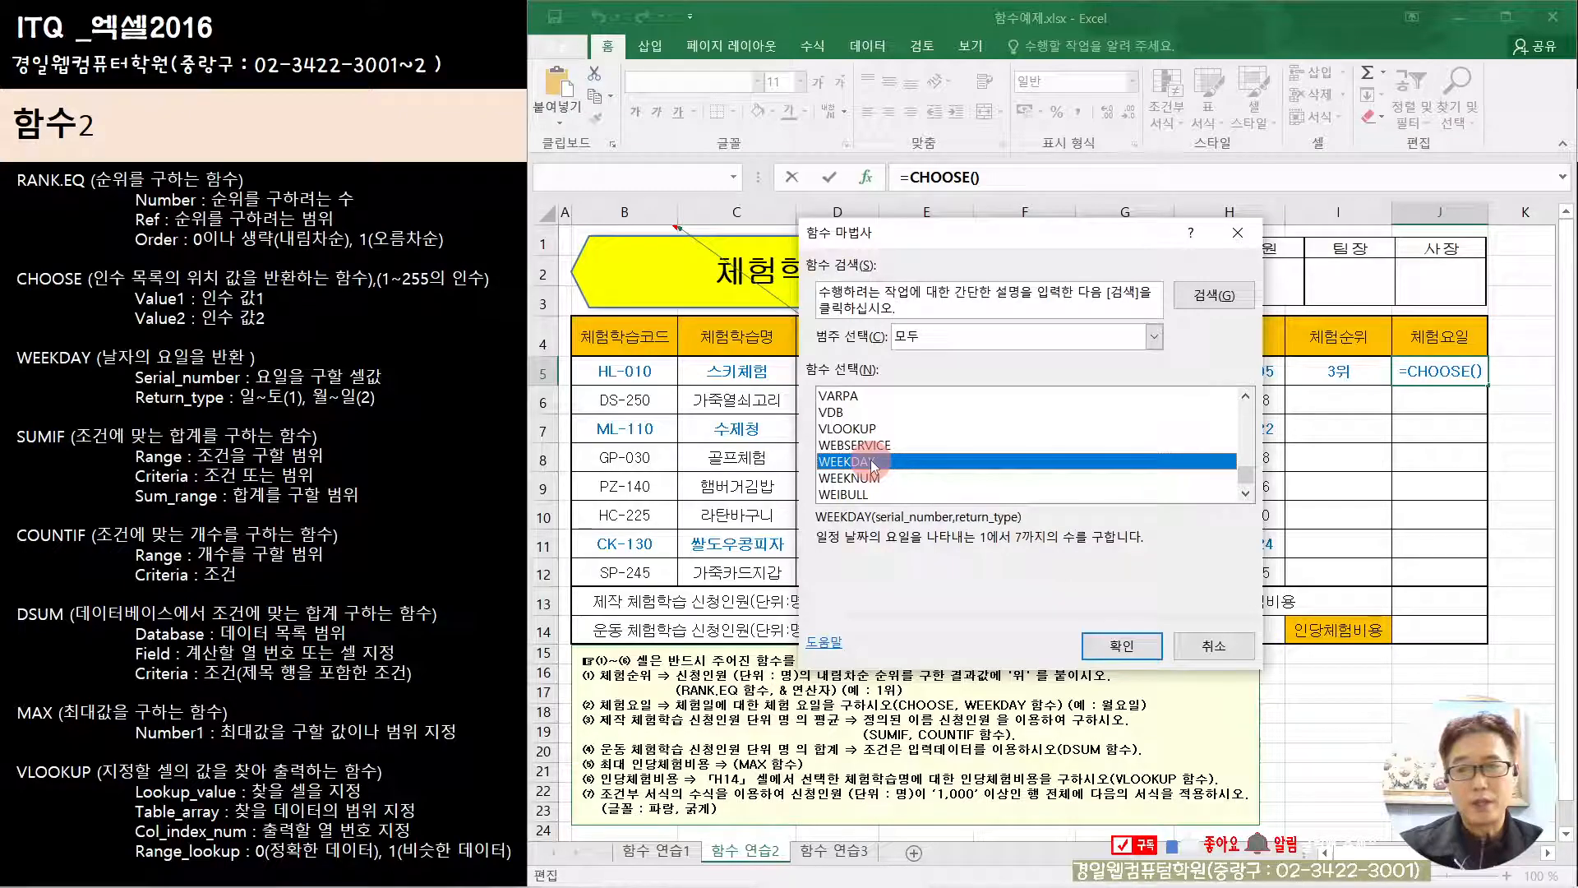
left_click(1113, 644)
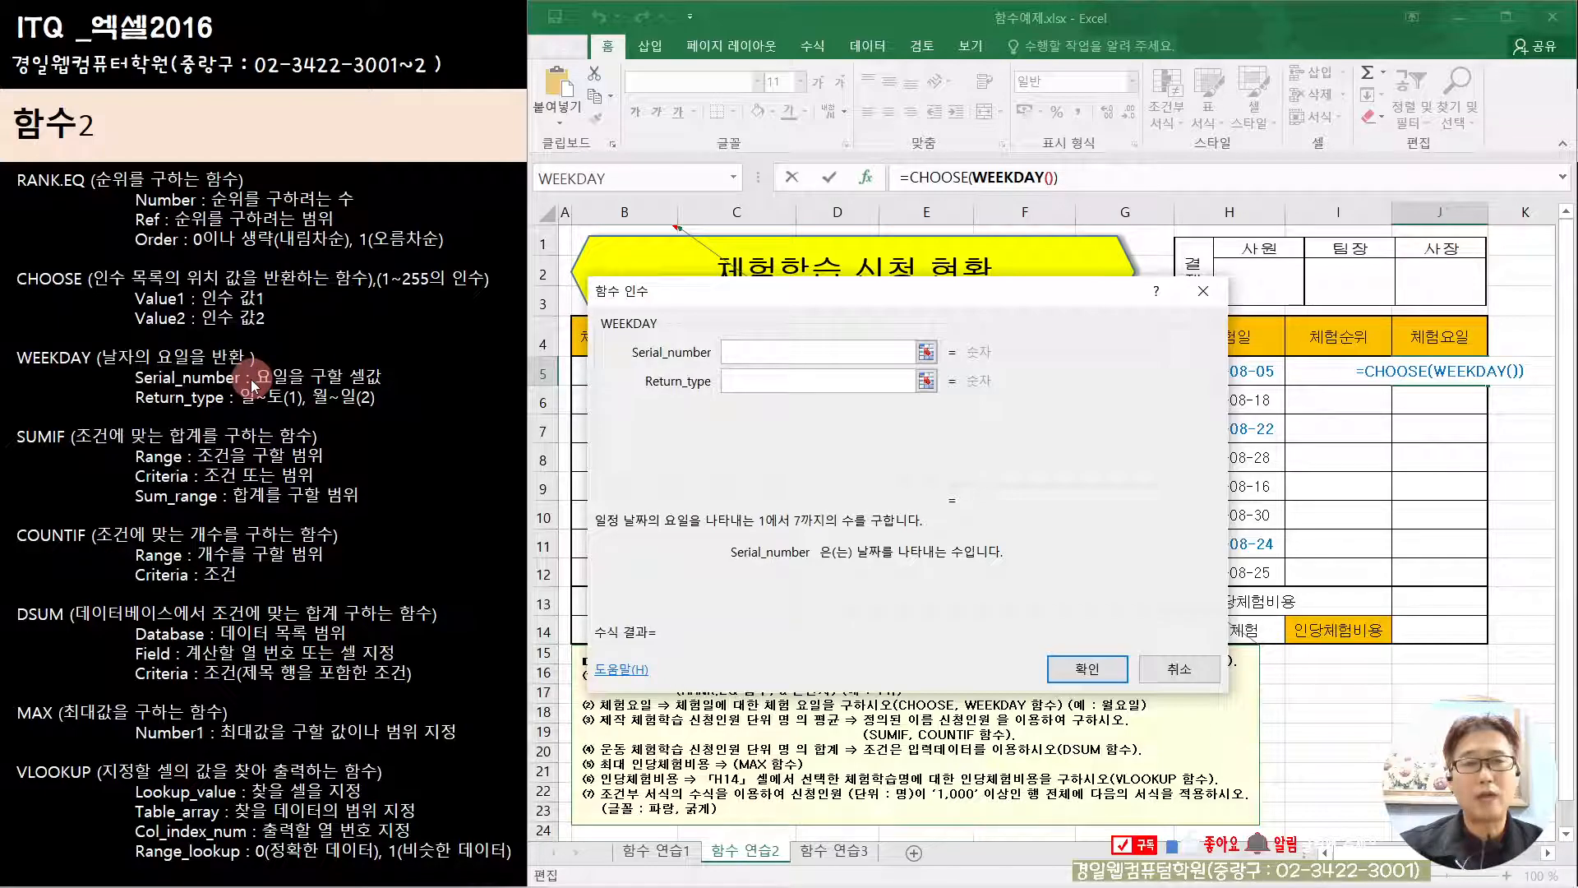
Step: Set WEEKDAY's Serial_number to the 체험일 cell H5 and its Return_type to 1
left_click_drag(818, 305, 912, 475)
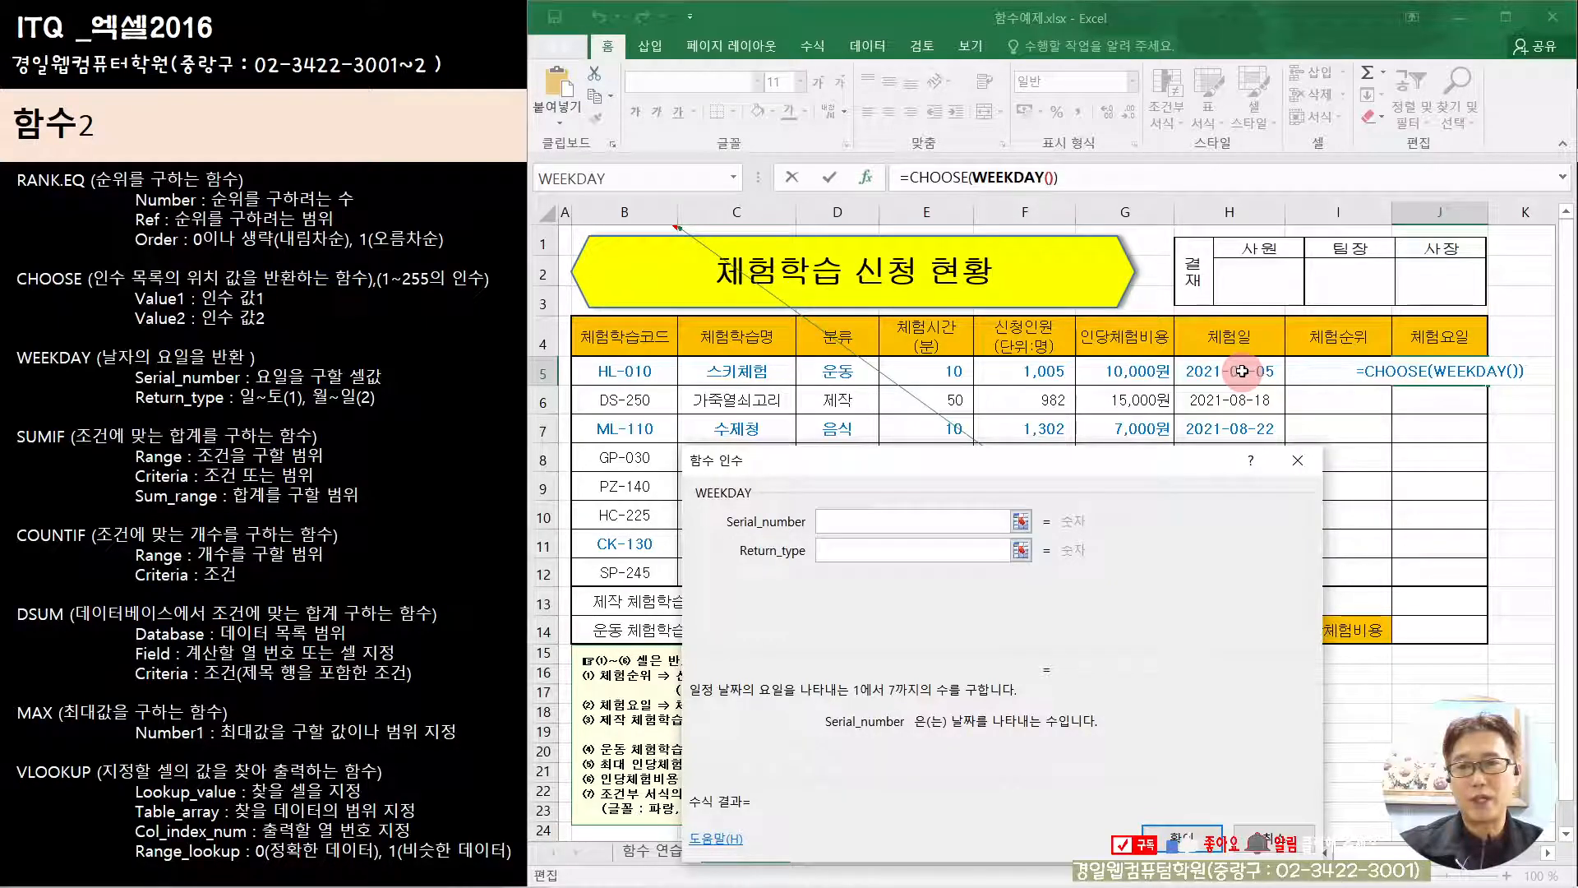
left_click(1241, 370)
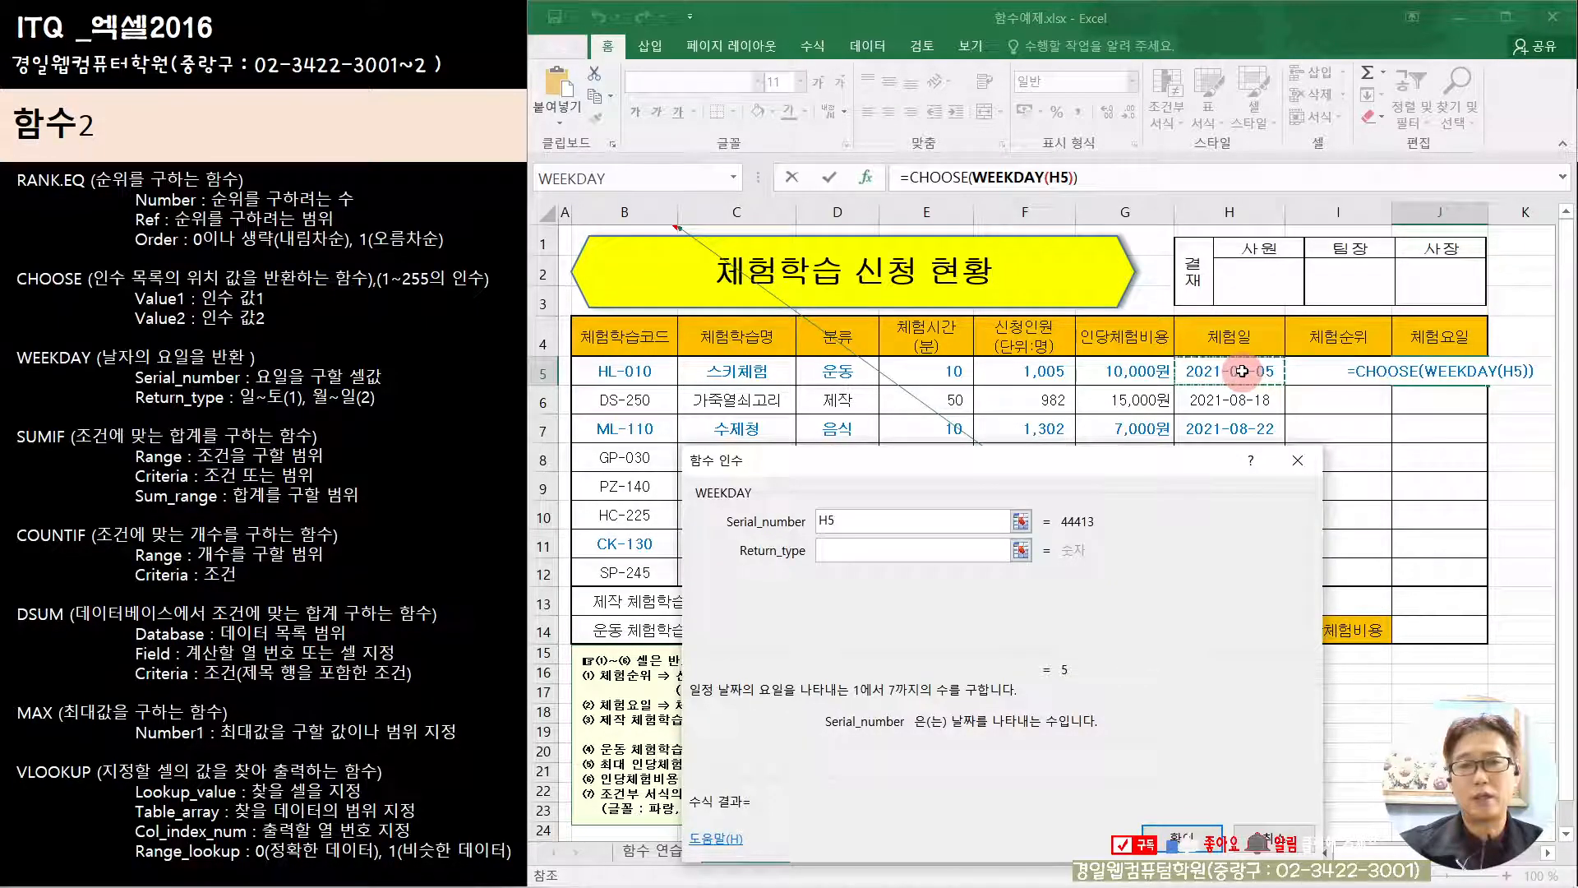
left_click(879, 548)
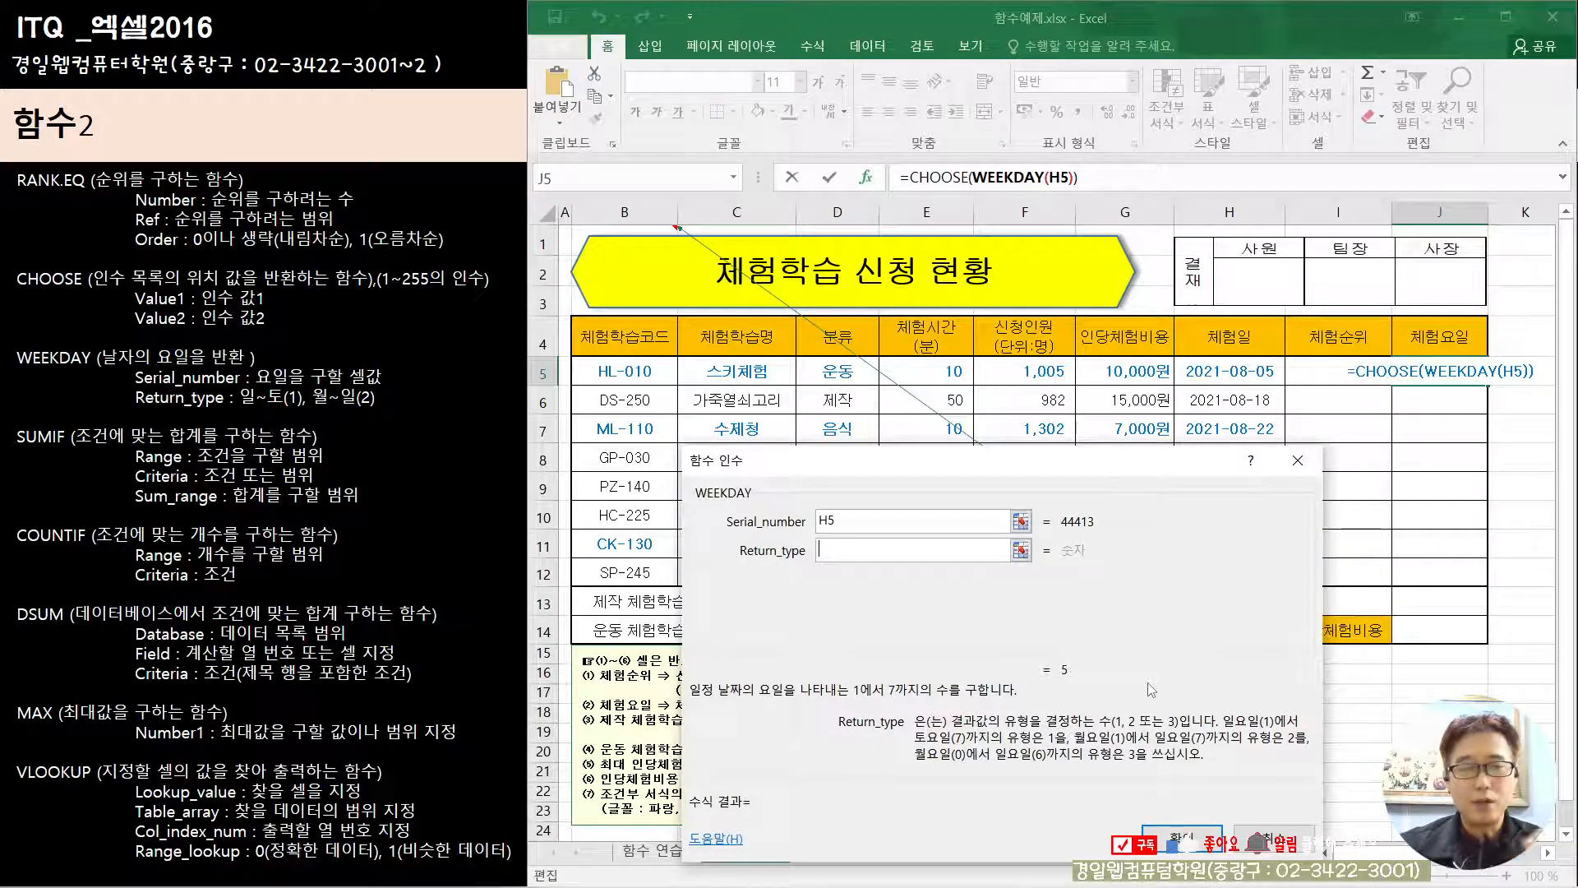
type("1")
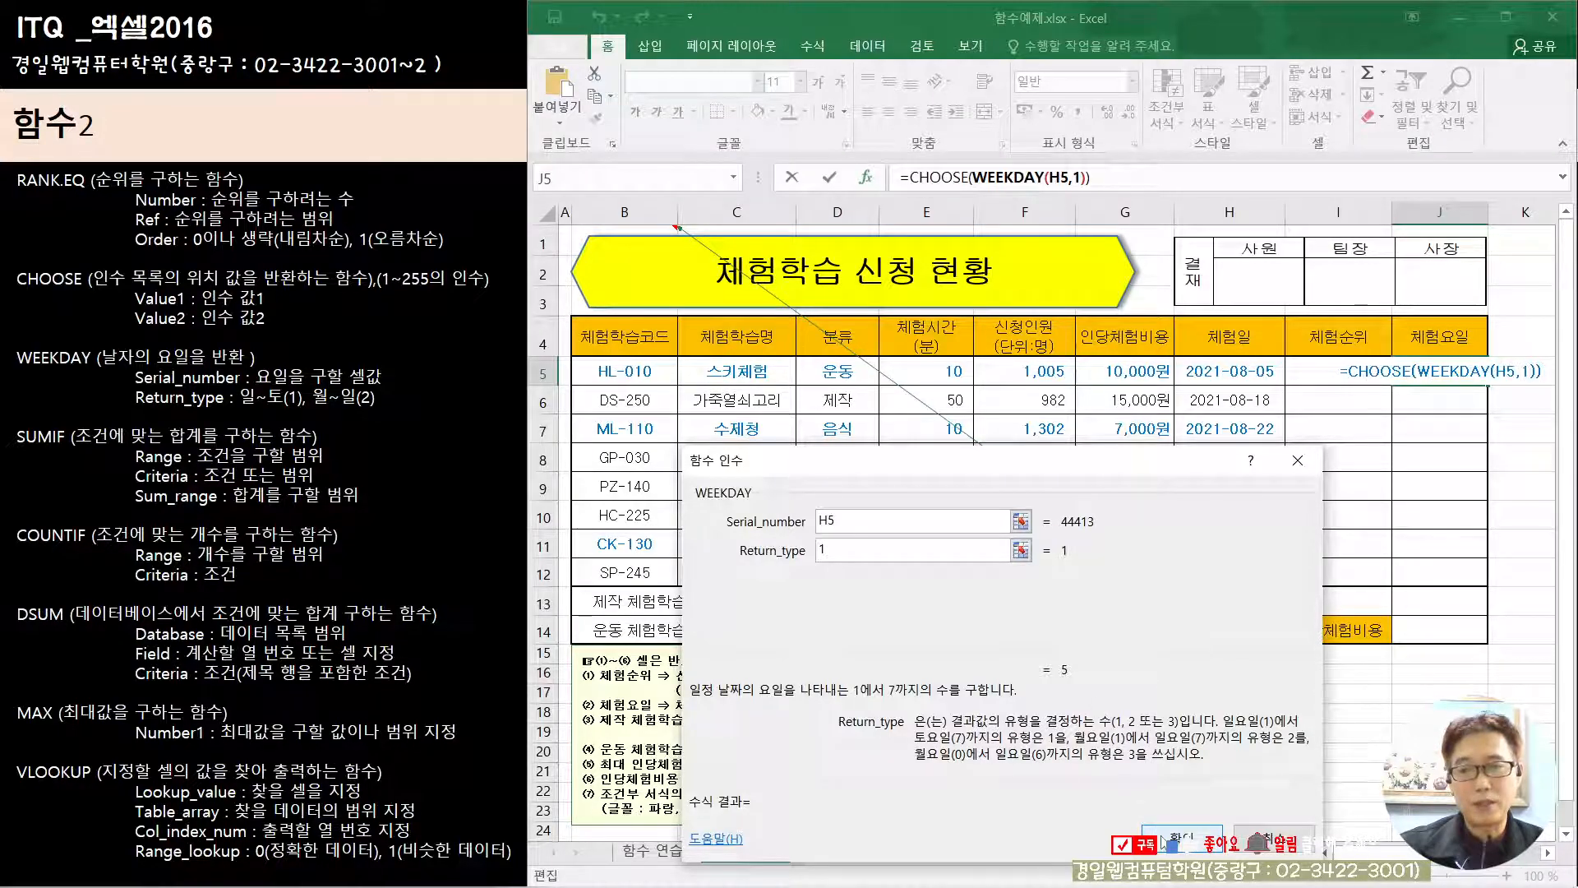
Step: Return to the CHOOSE arguments and set Value1 to 일요일, Value2 to 월요일 and Value3 to 화요일
left_click(936, 178)
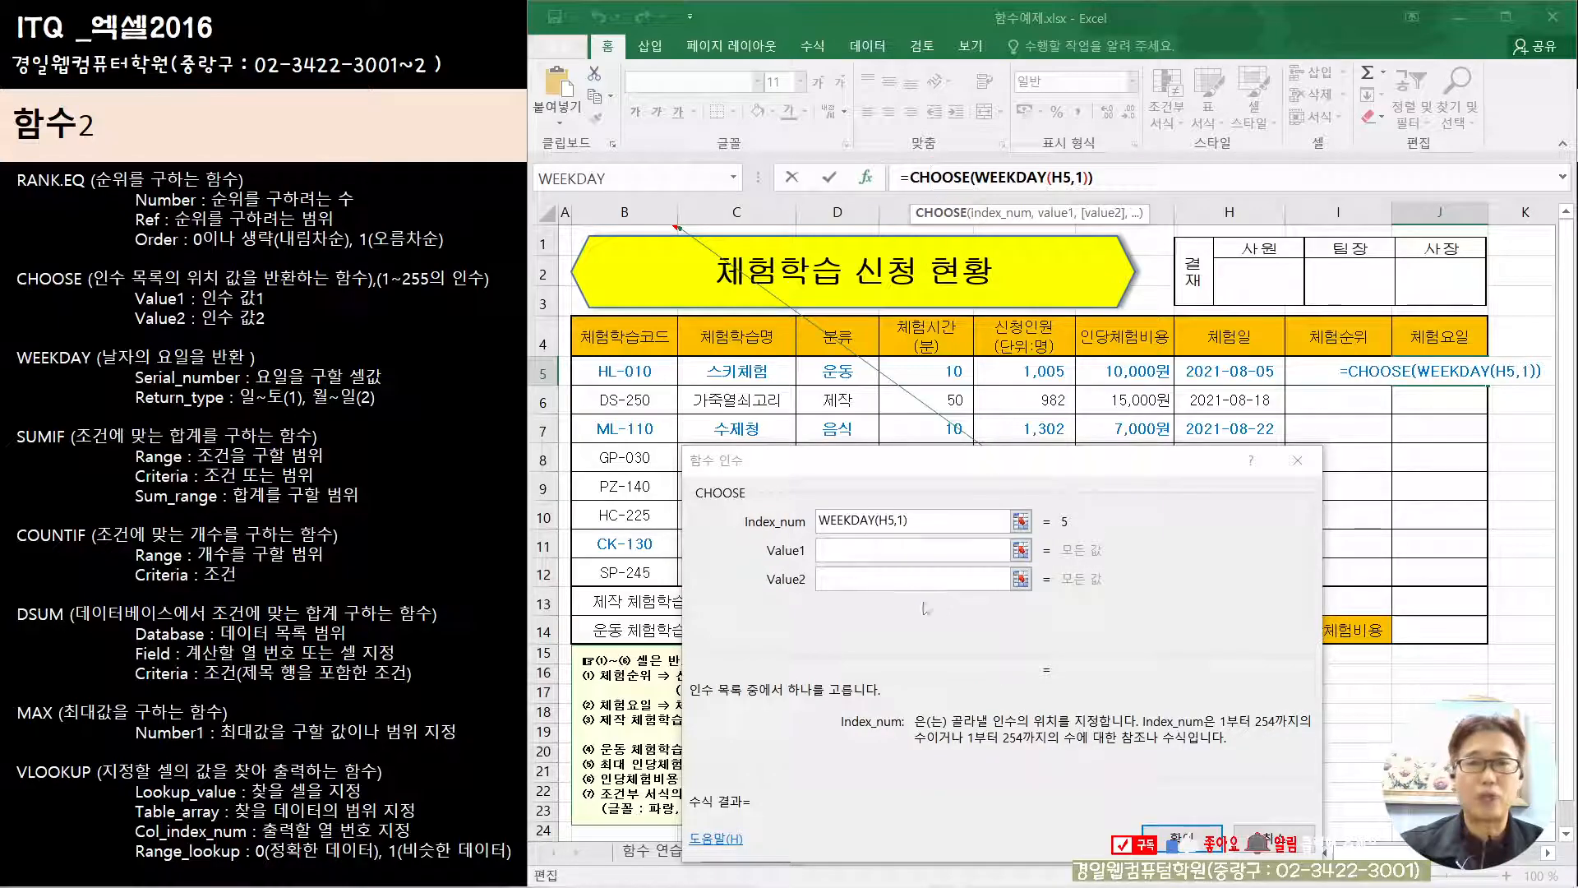
key("Tab")
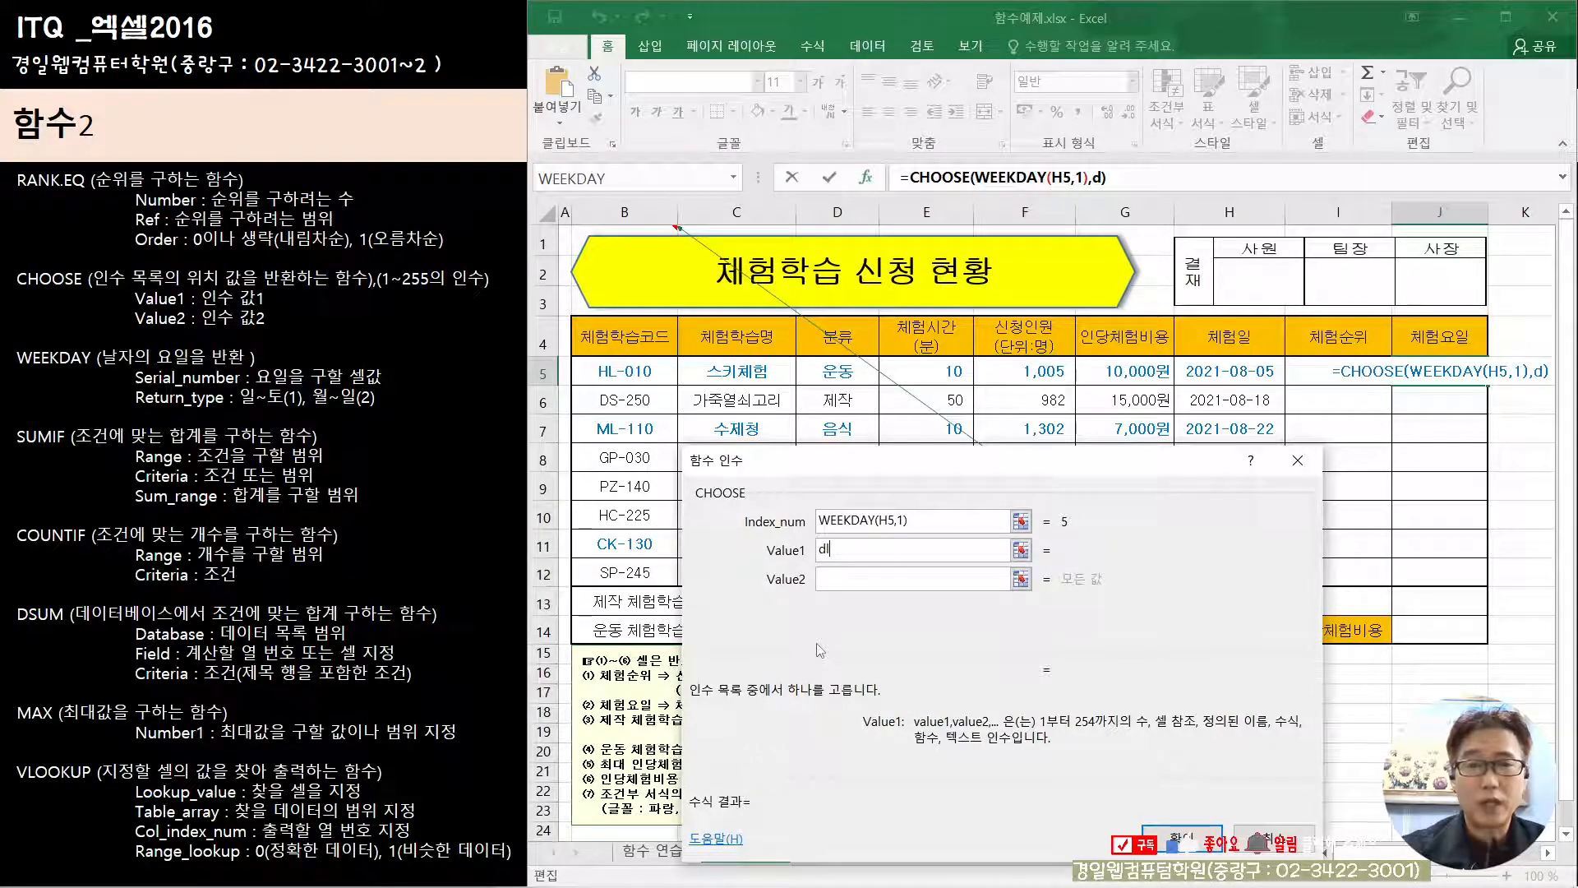
type("일요일")
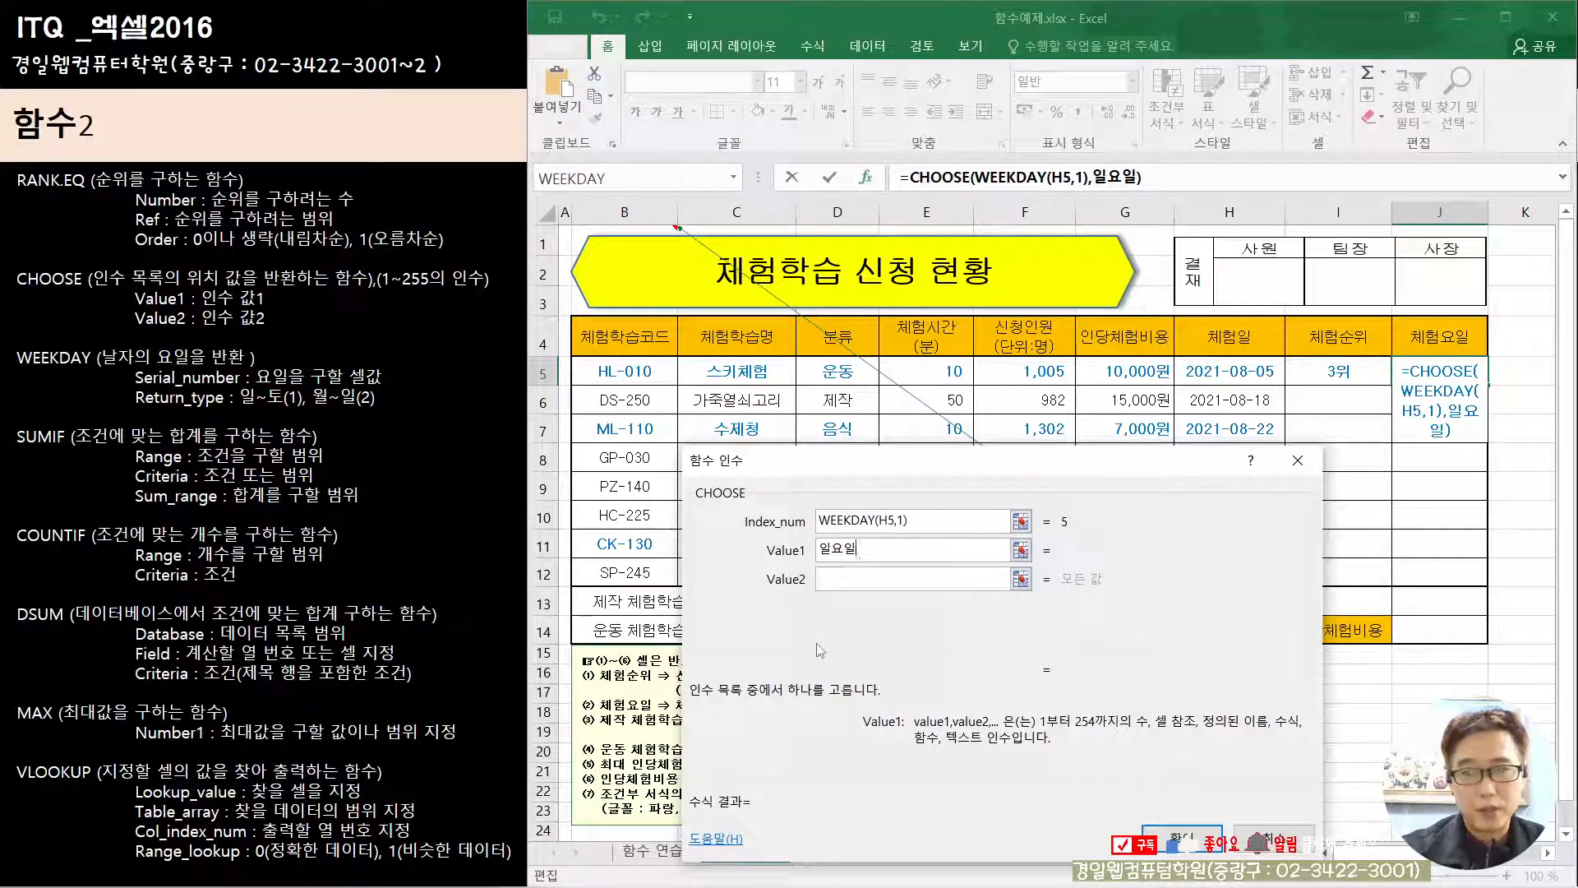
key("Tab")
type("월요일")
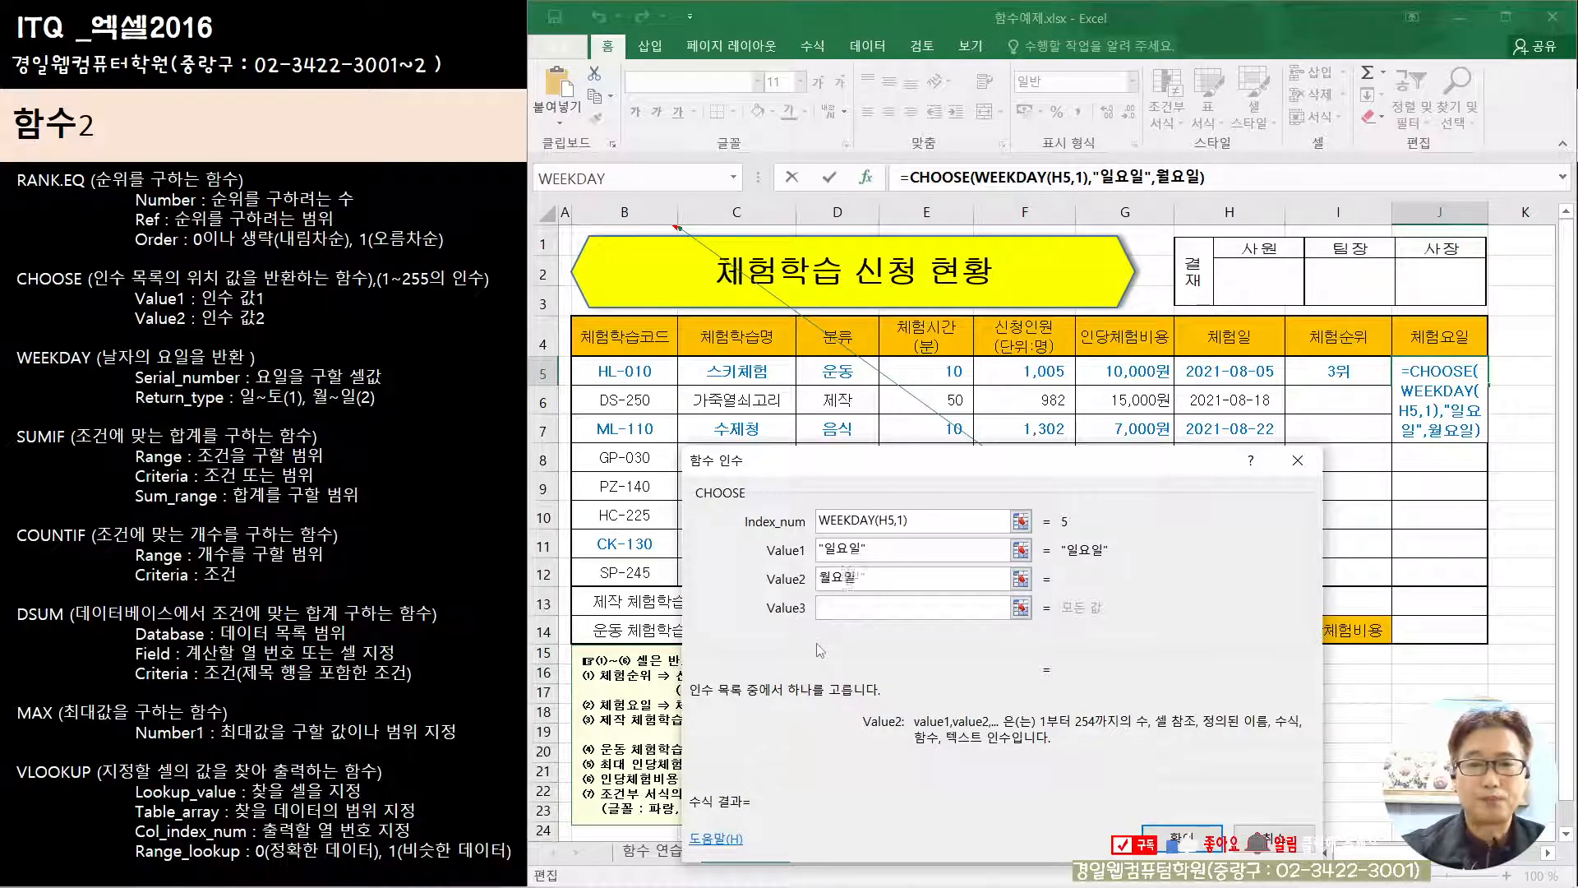
key("Tab")
type("화용")
type("일")
key("Tab")
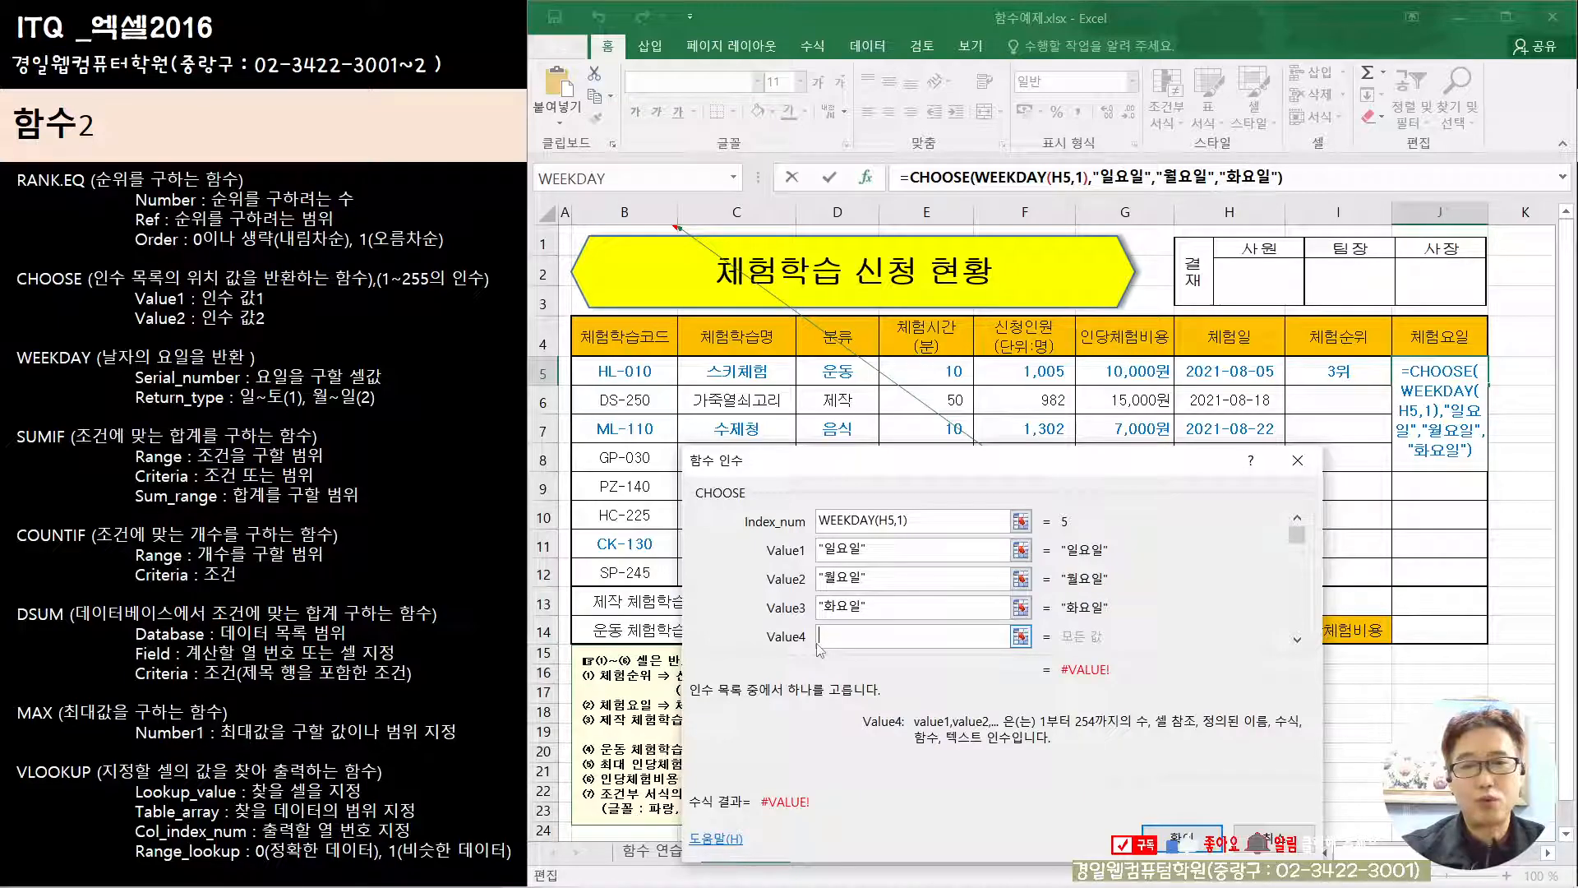
Step: Set CHOOSE's Value4 to 수요일, Value5 to 목요일, Value6 to 금요일 and Value7 to 토요일
type("수요일")
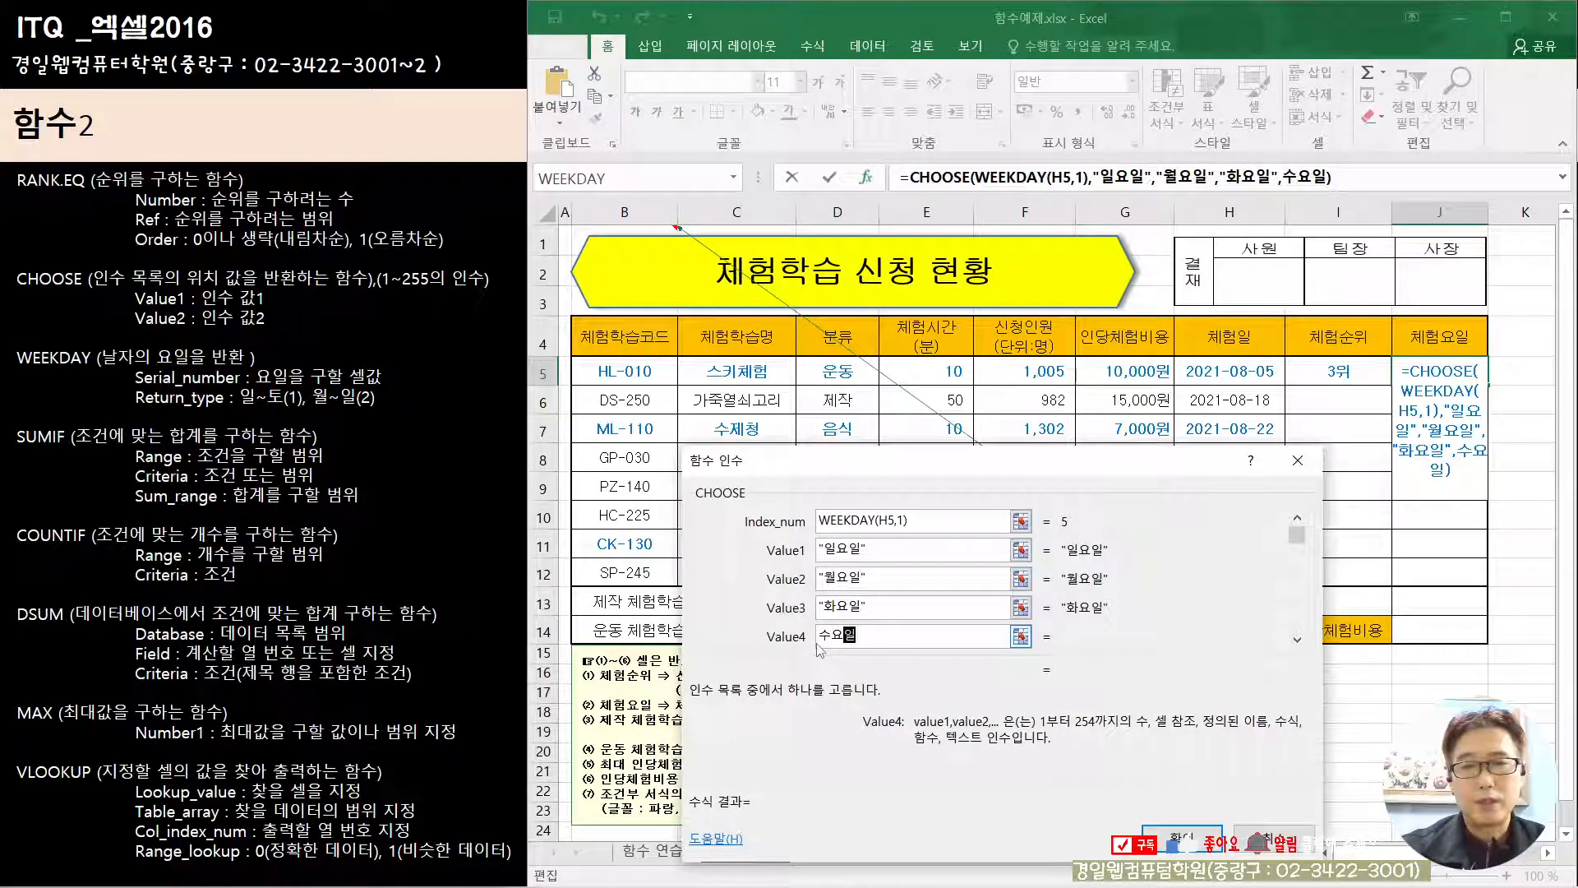
key("Tab")
type("목요")
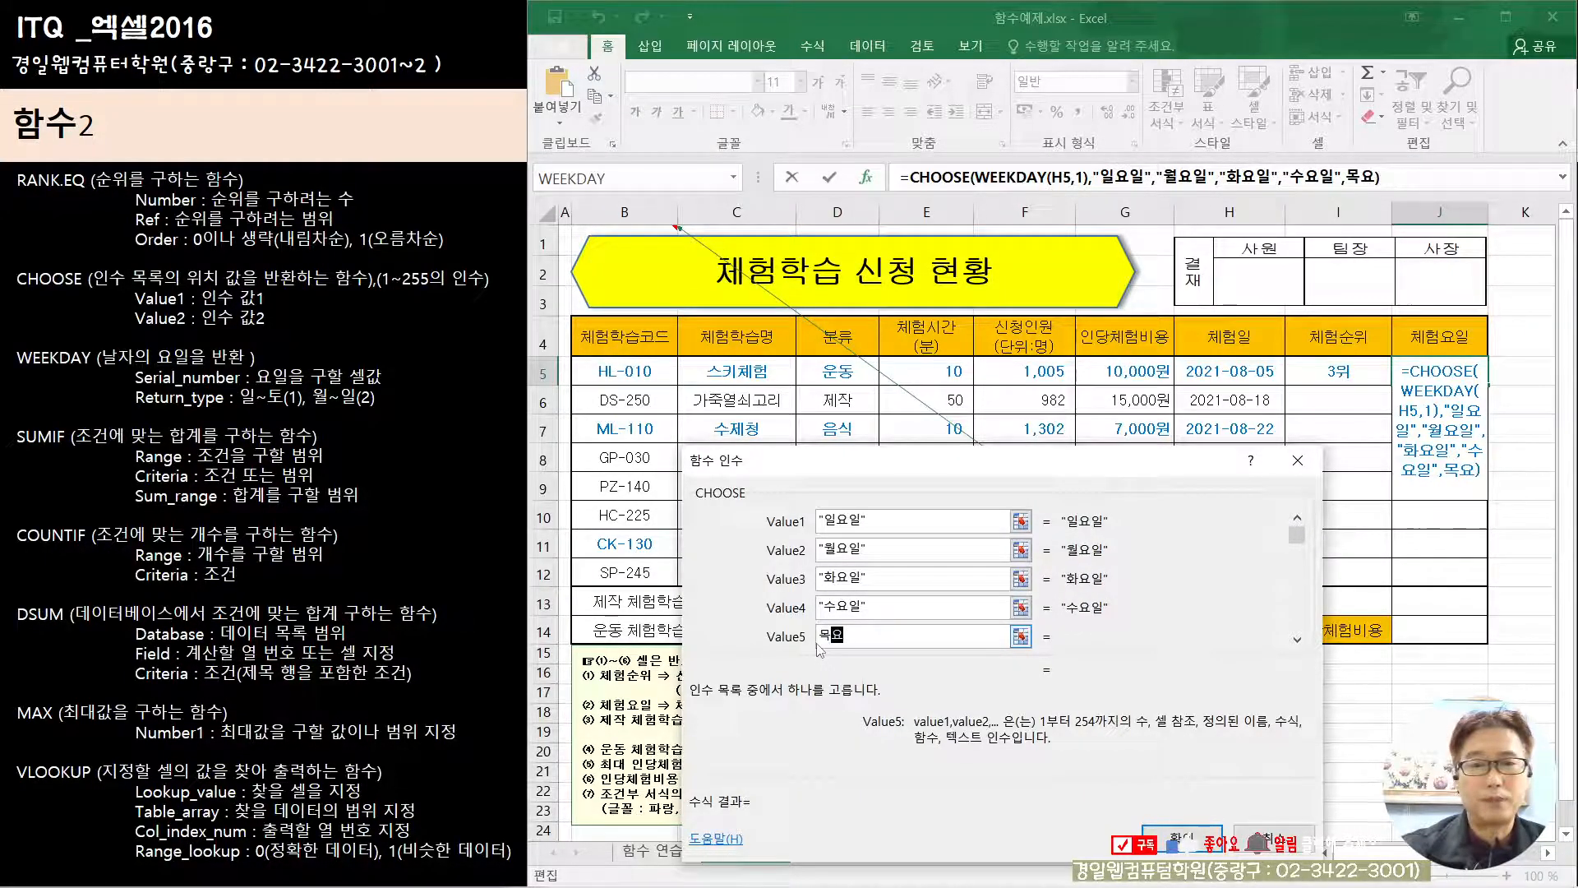
type("일")
key("Tab")
type("금요일")
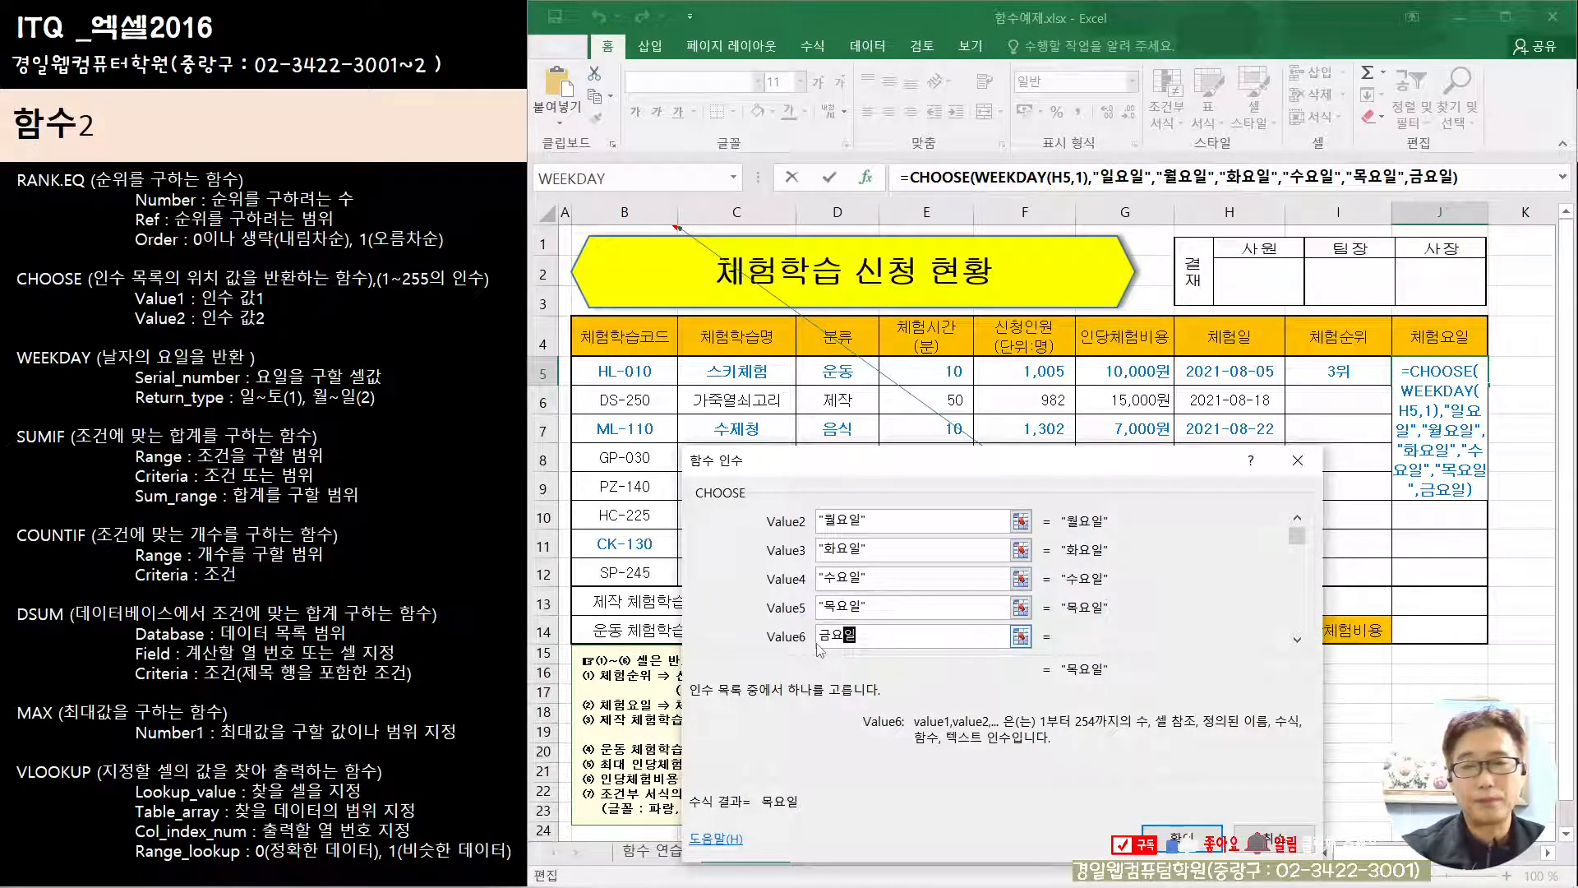
key("Tab")
type("ㅌ")
type("용리")
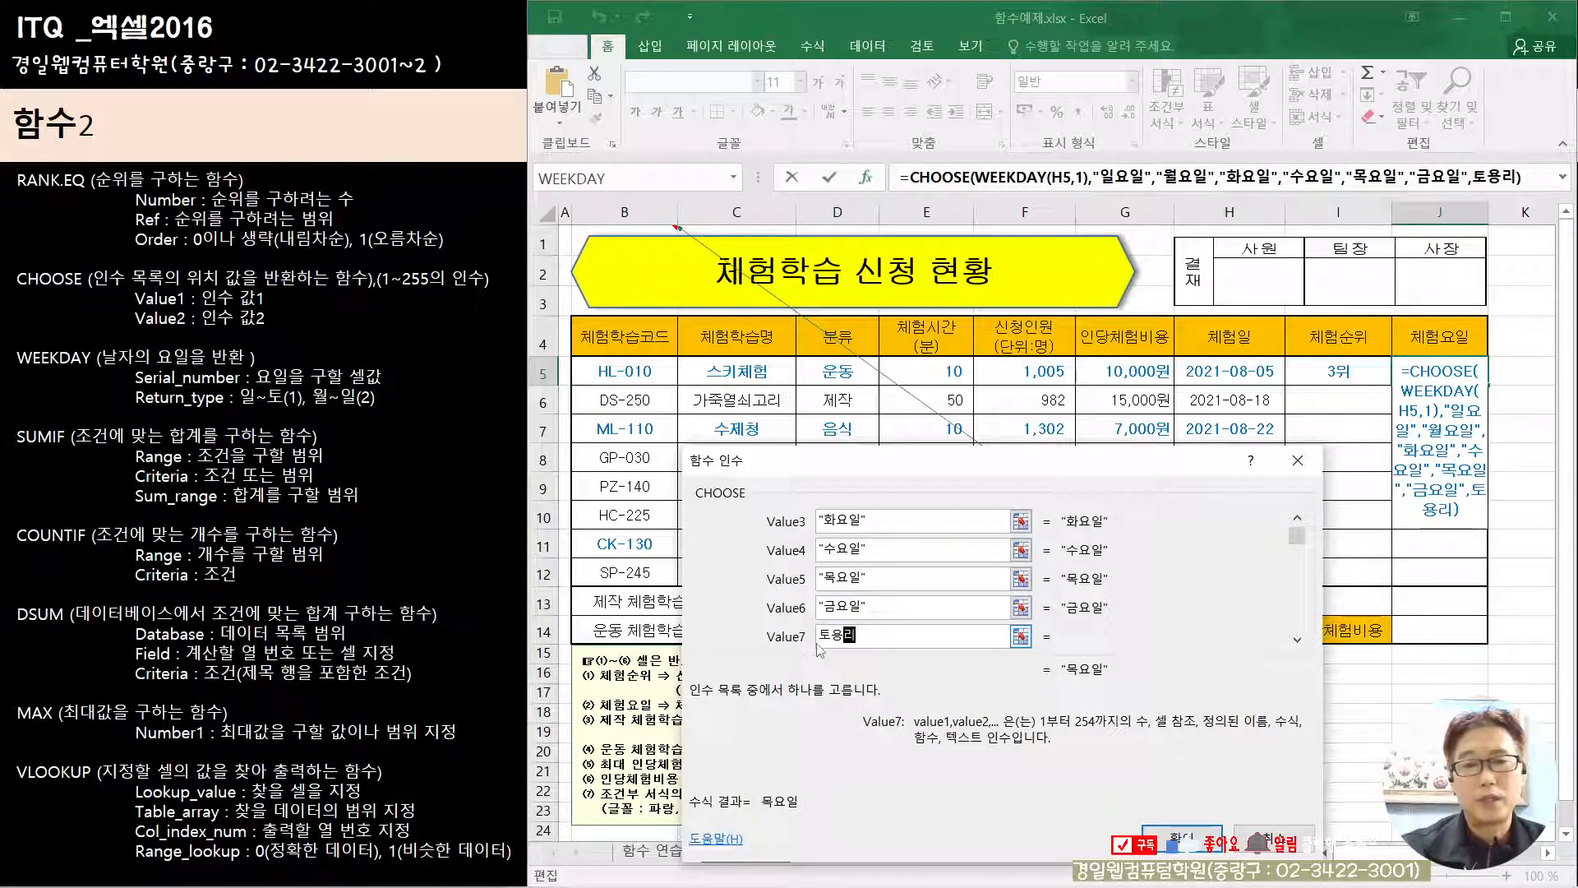
key("BackSpace")
key("BackSpace")
type("요일")
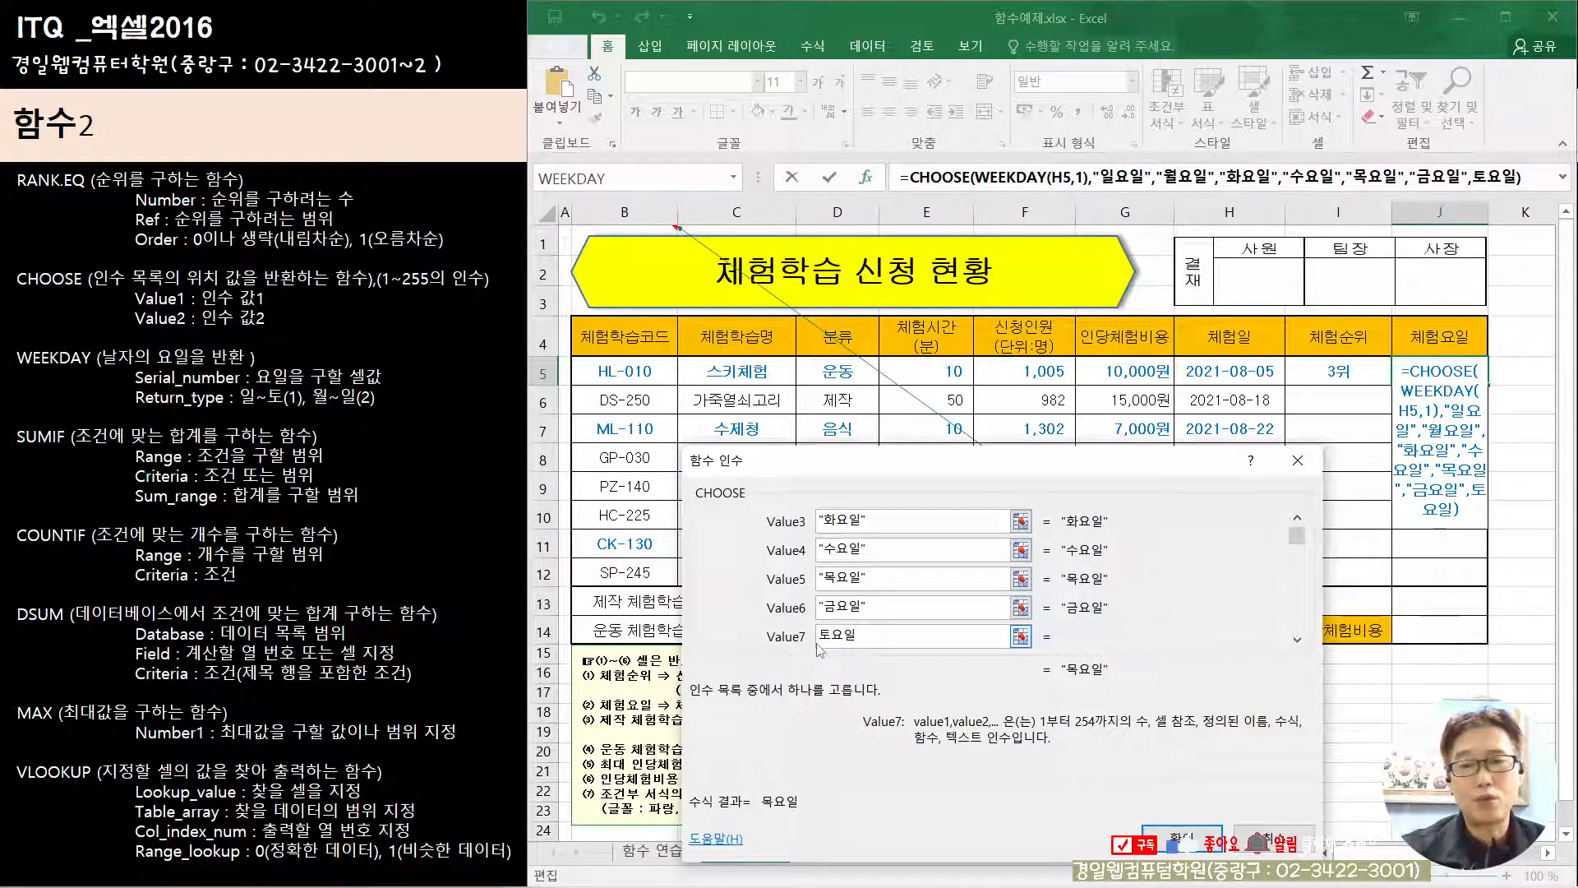
key("Tab")
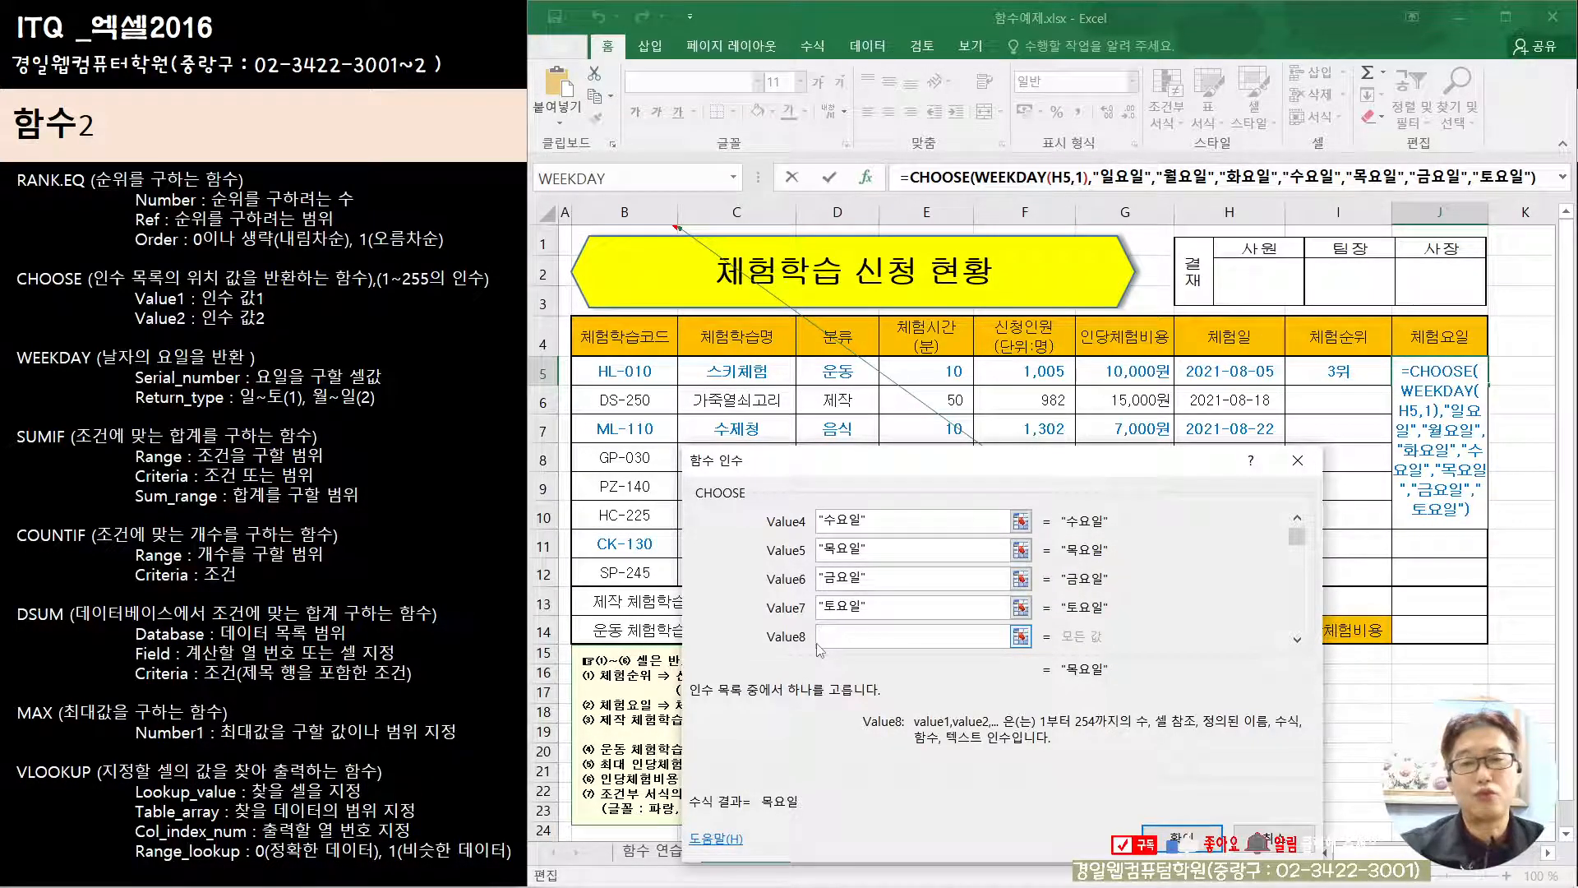
Step: Review the CHOOSE arguments from Value7 back to Index_num and confirm the formula in J5
left_click(826, 608)
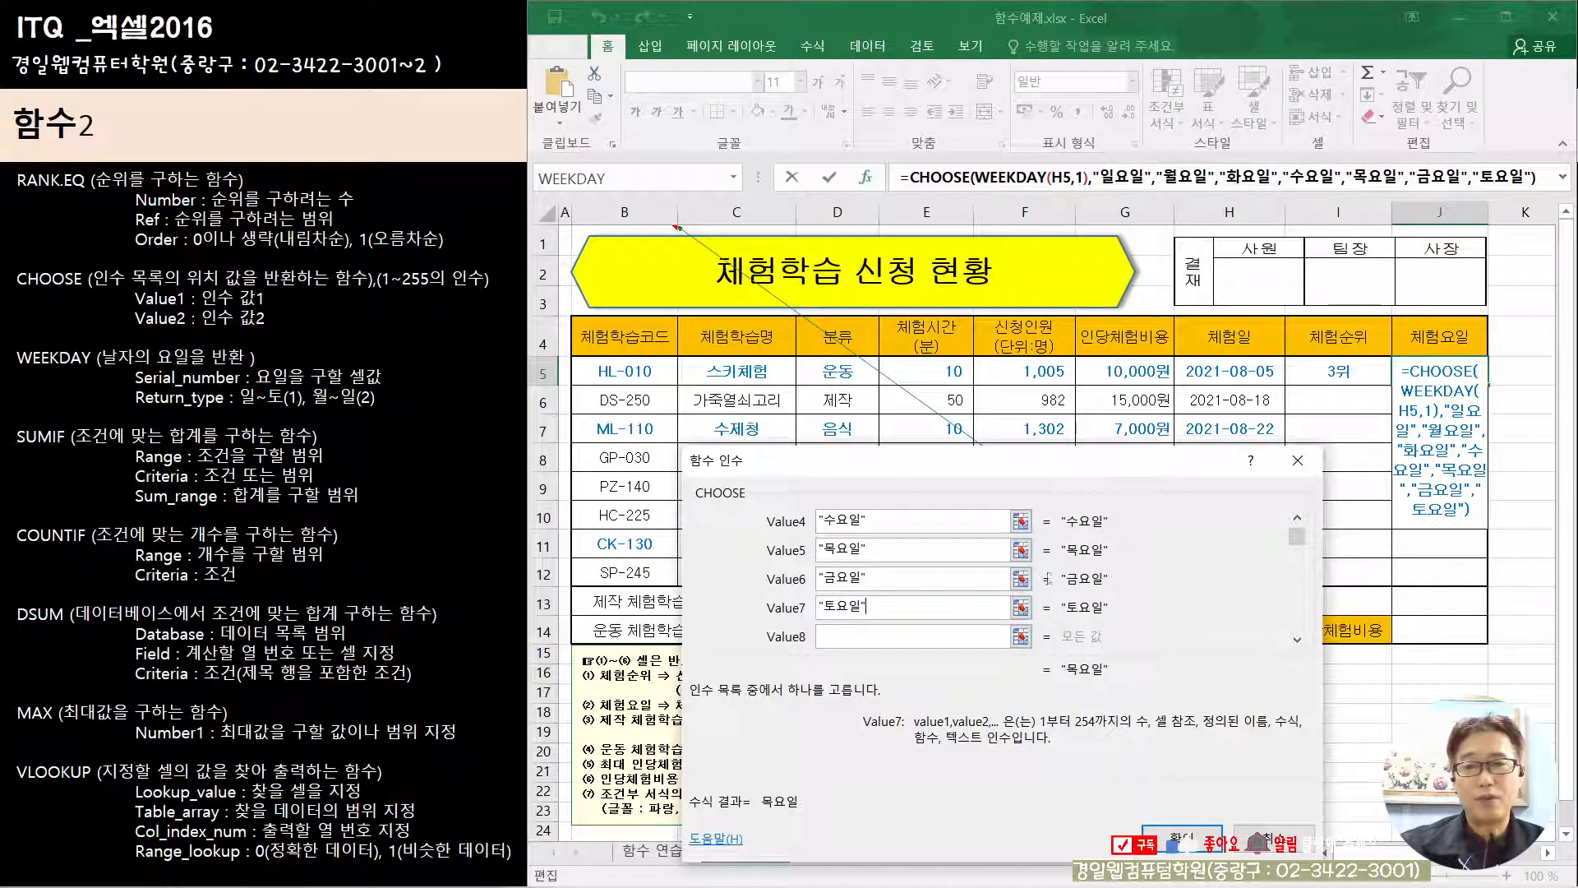
left_click(1298, 519)
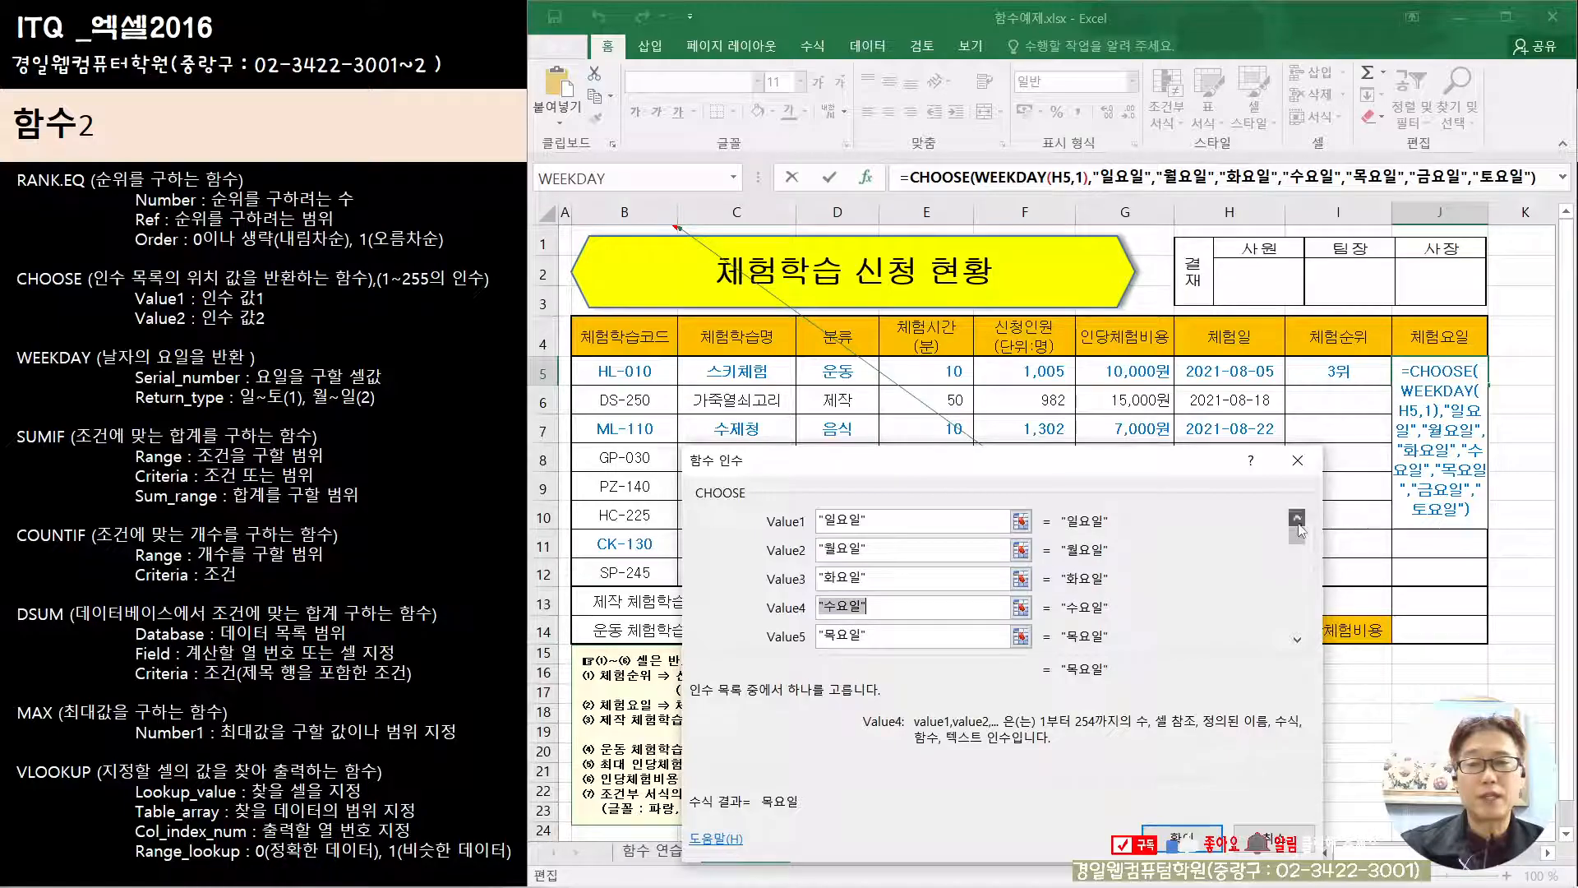
left_click(1297, 520)
left_click(1298, 520)
left_click(1297, 519)
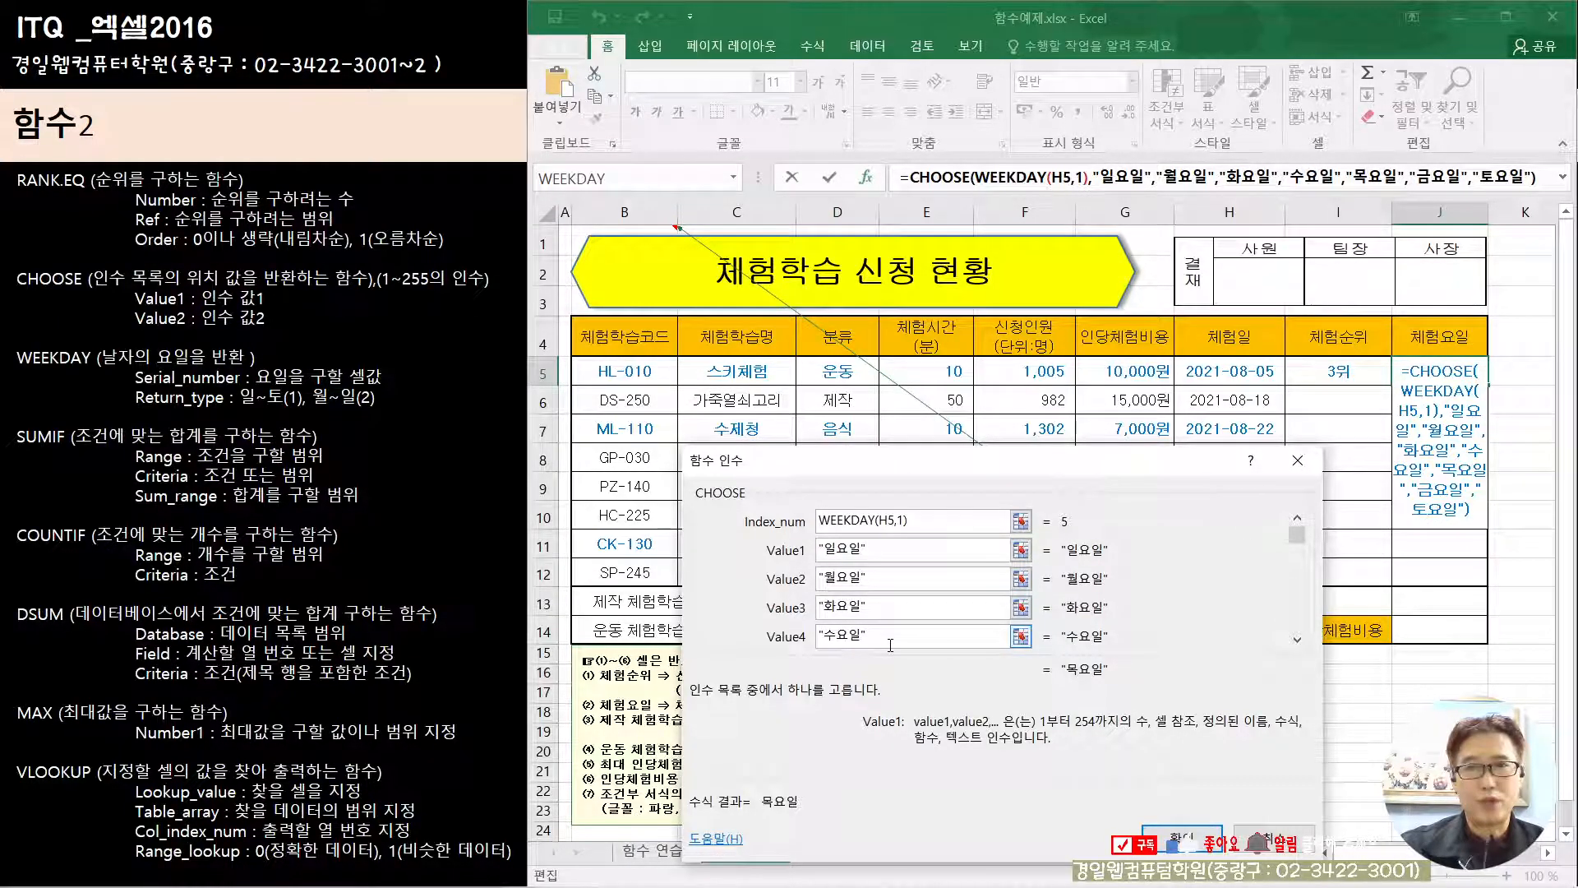
left_click(1181, 836)
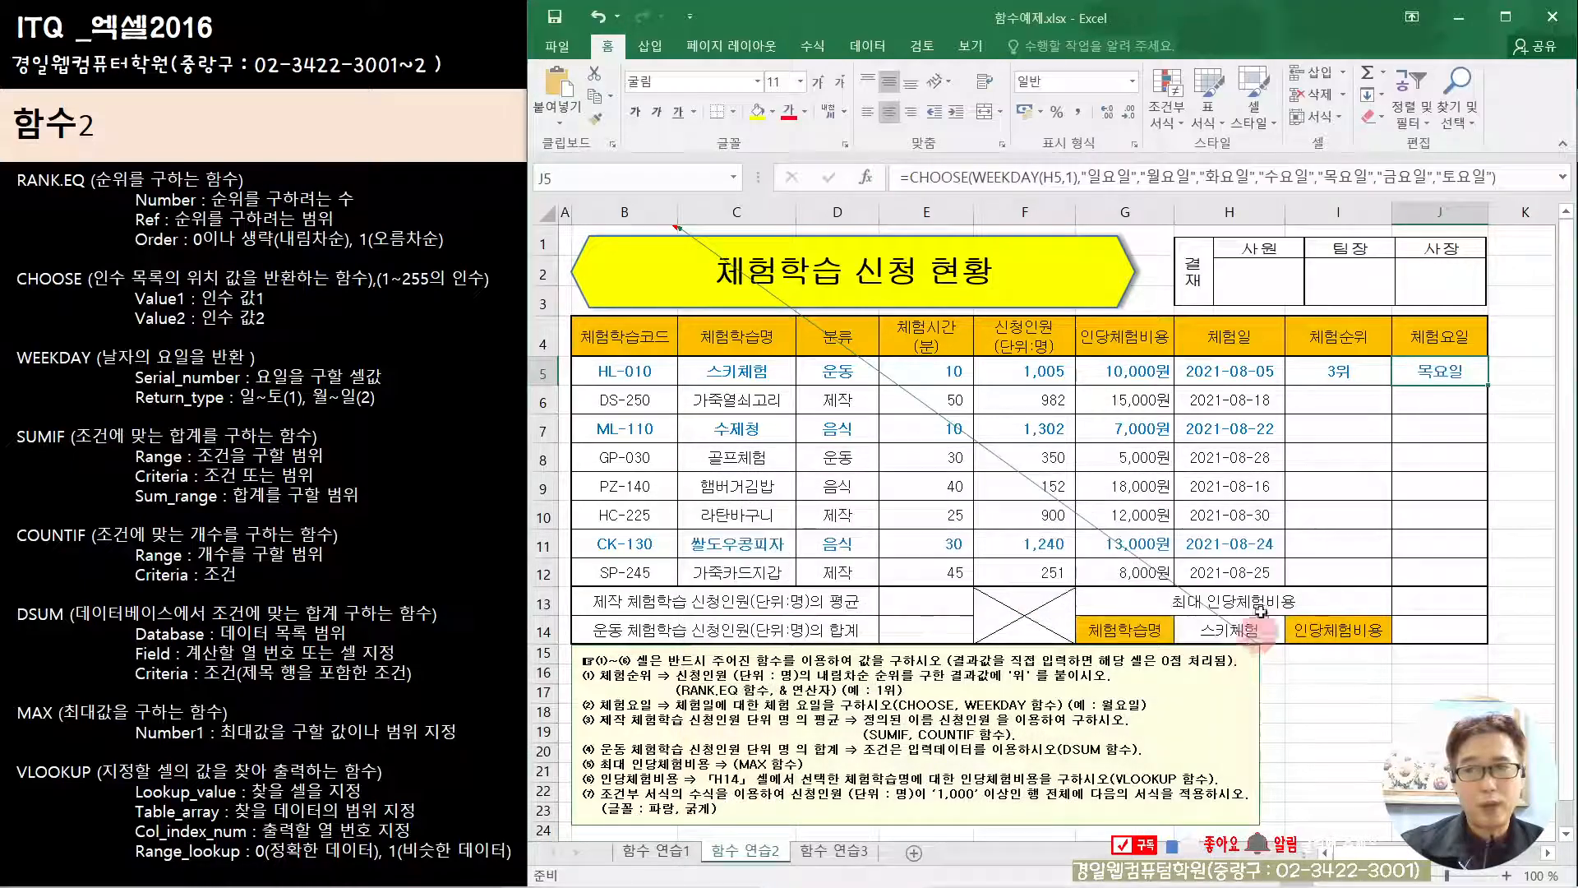
Step: Fill the 체험순위 and 체험요일 formulas in I5:J5 down to row 12
left_click(1311, 372)
left_click_drag(1311, 372, 1434, 371)
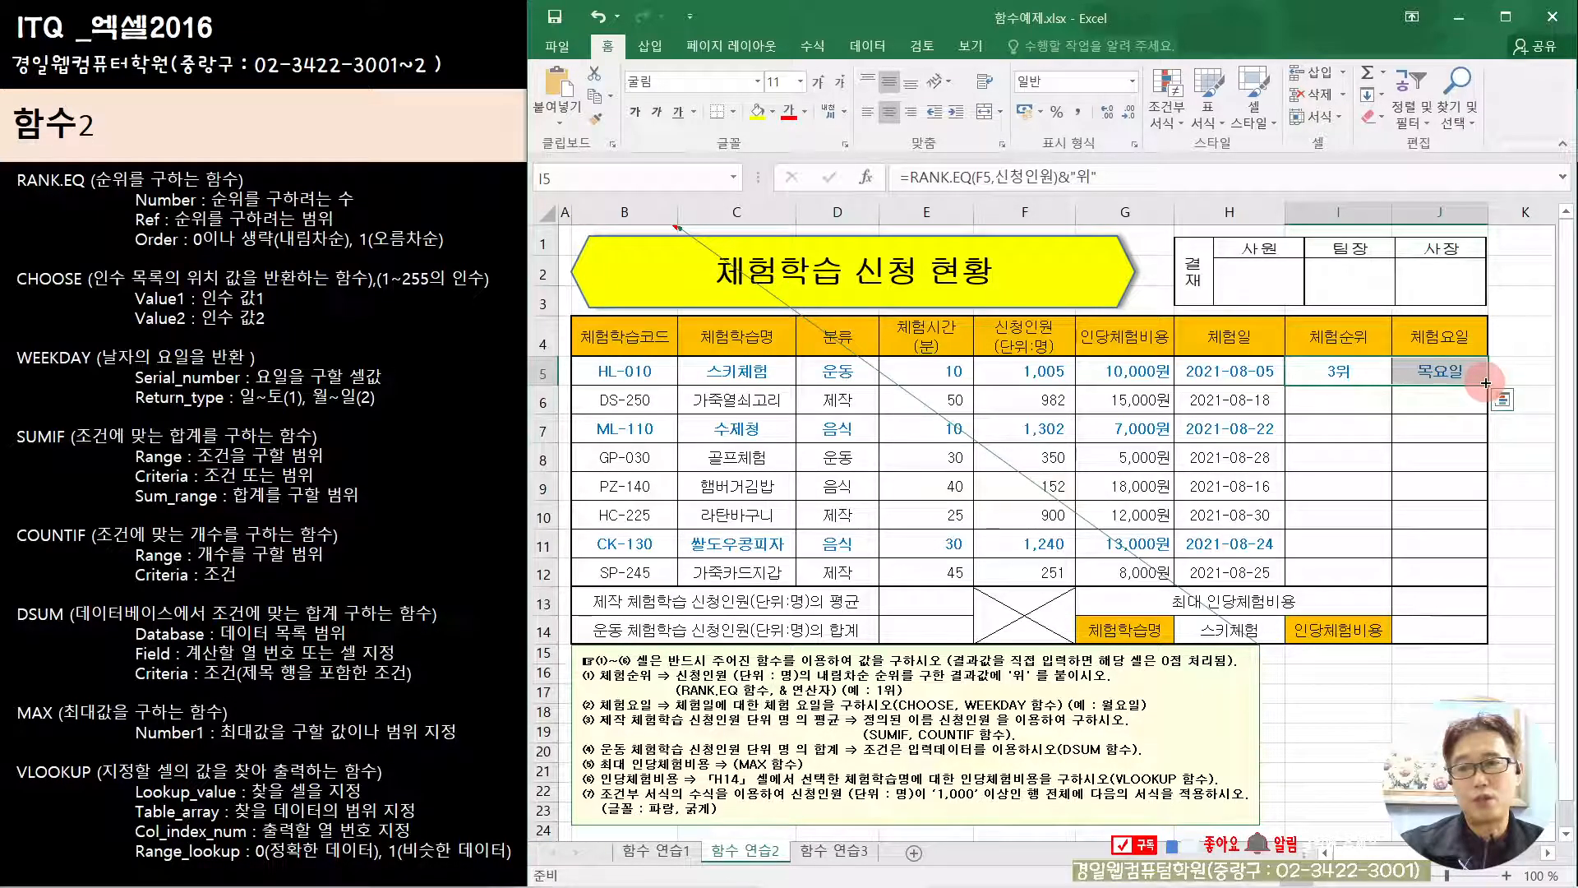
left_click_drag(1486, 383, 1486, 587)
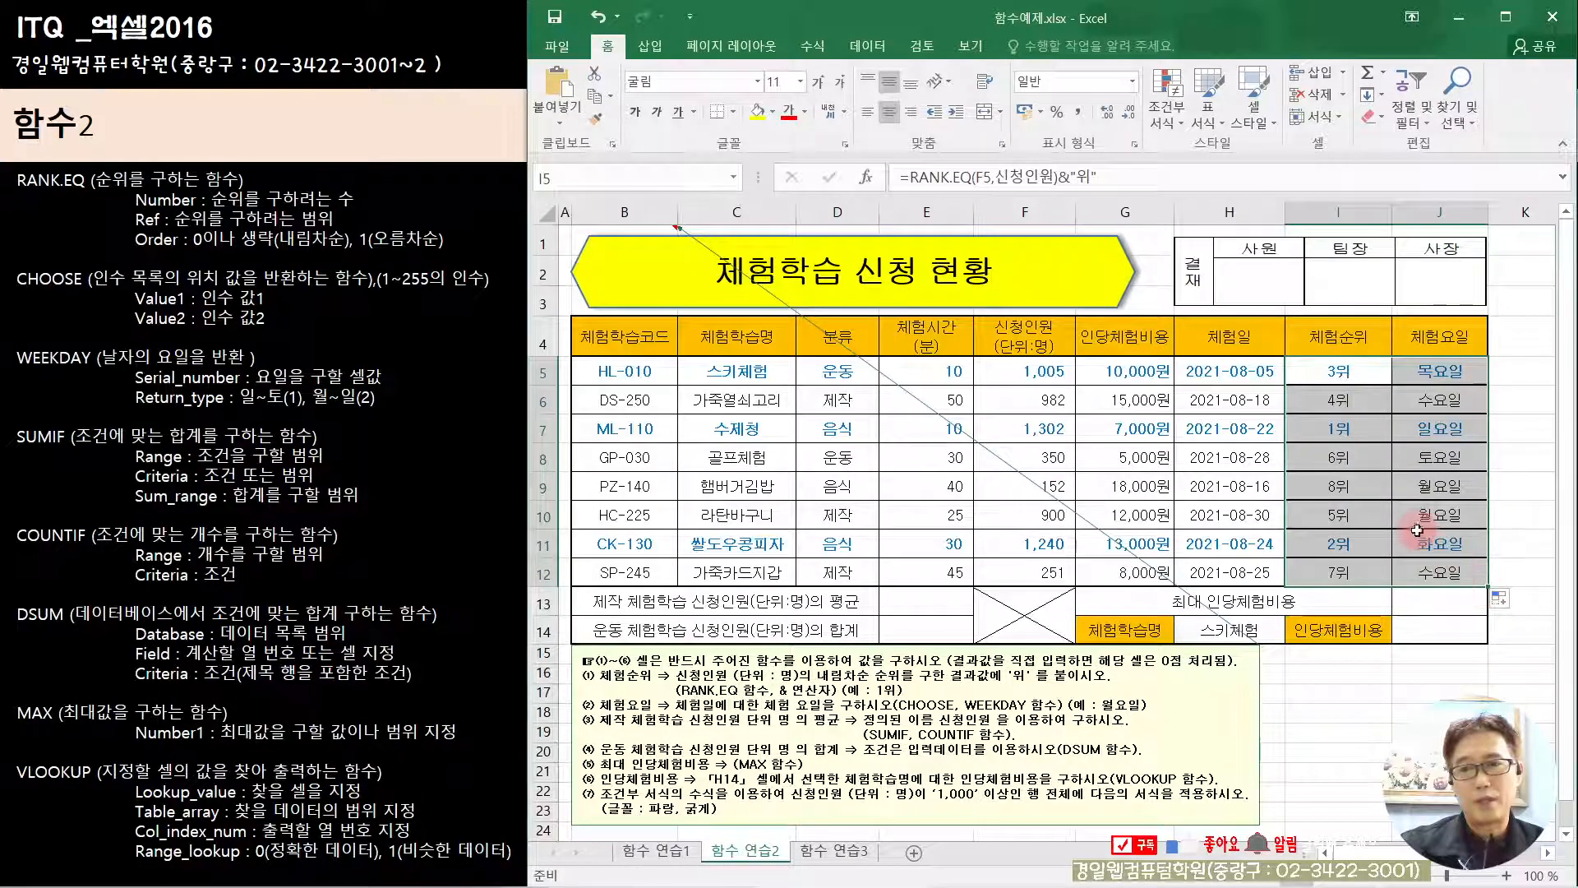
Step: Apply all borders plus a thick outside border to the data range B5:J12
left_click(1415, 516)
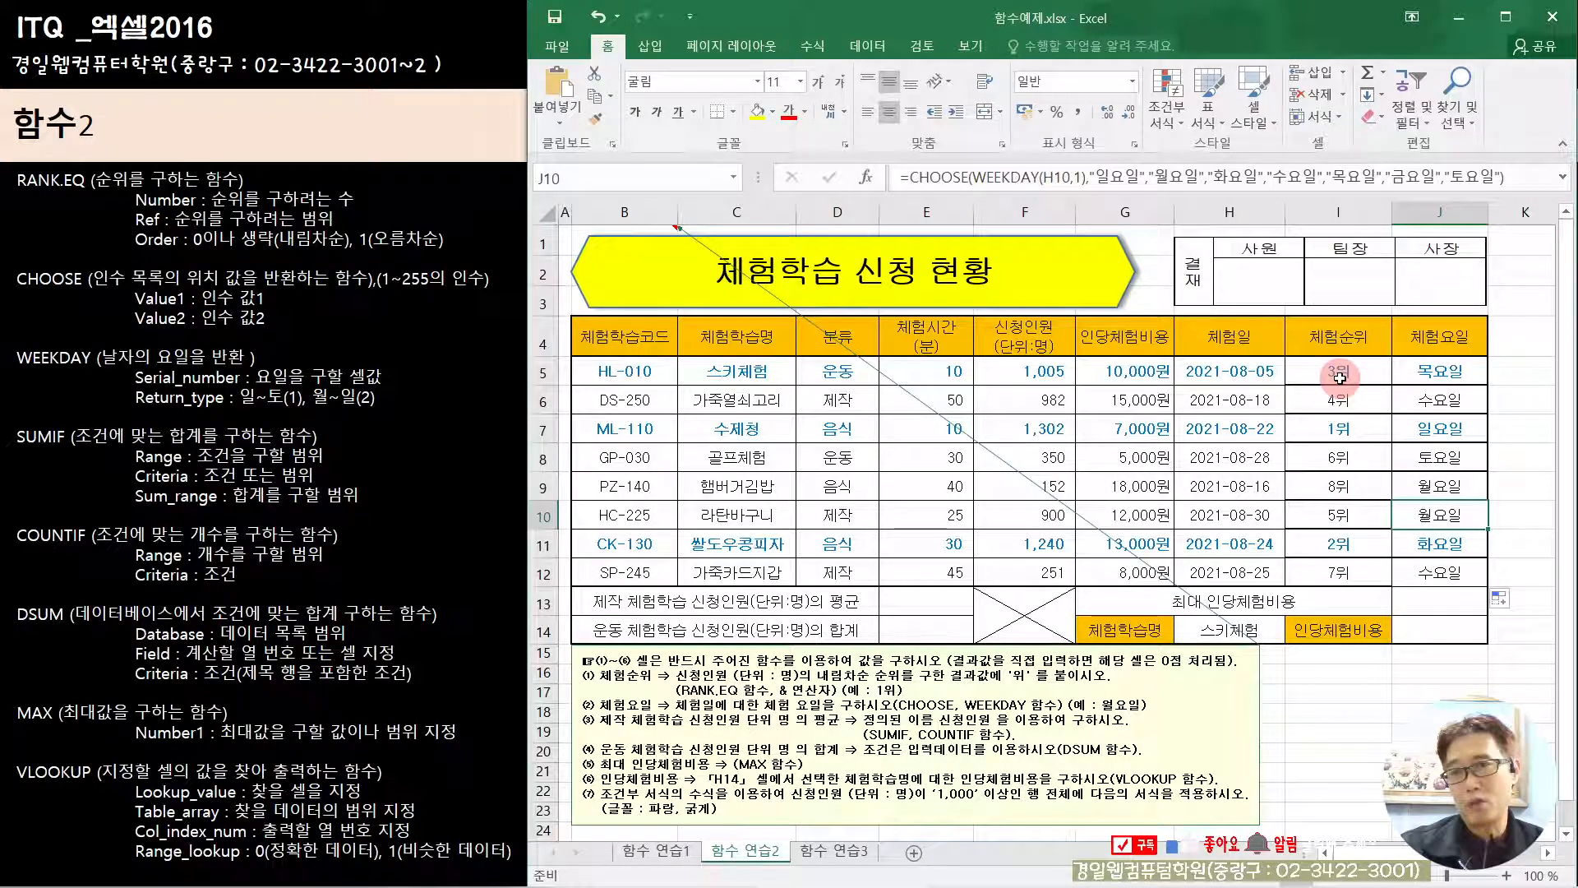
left_click_drag(612, 362, 1417, 569)
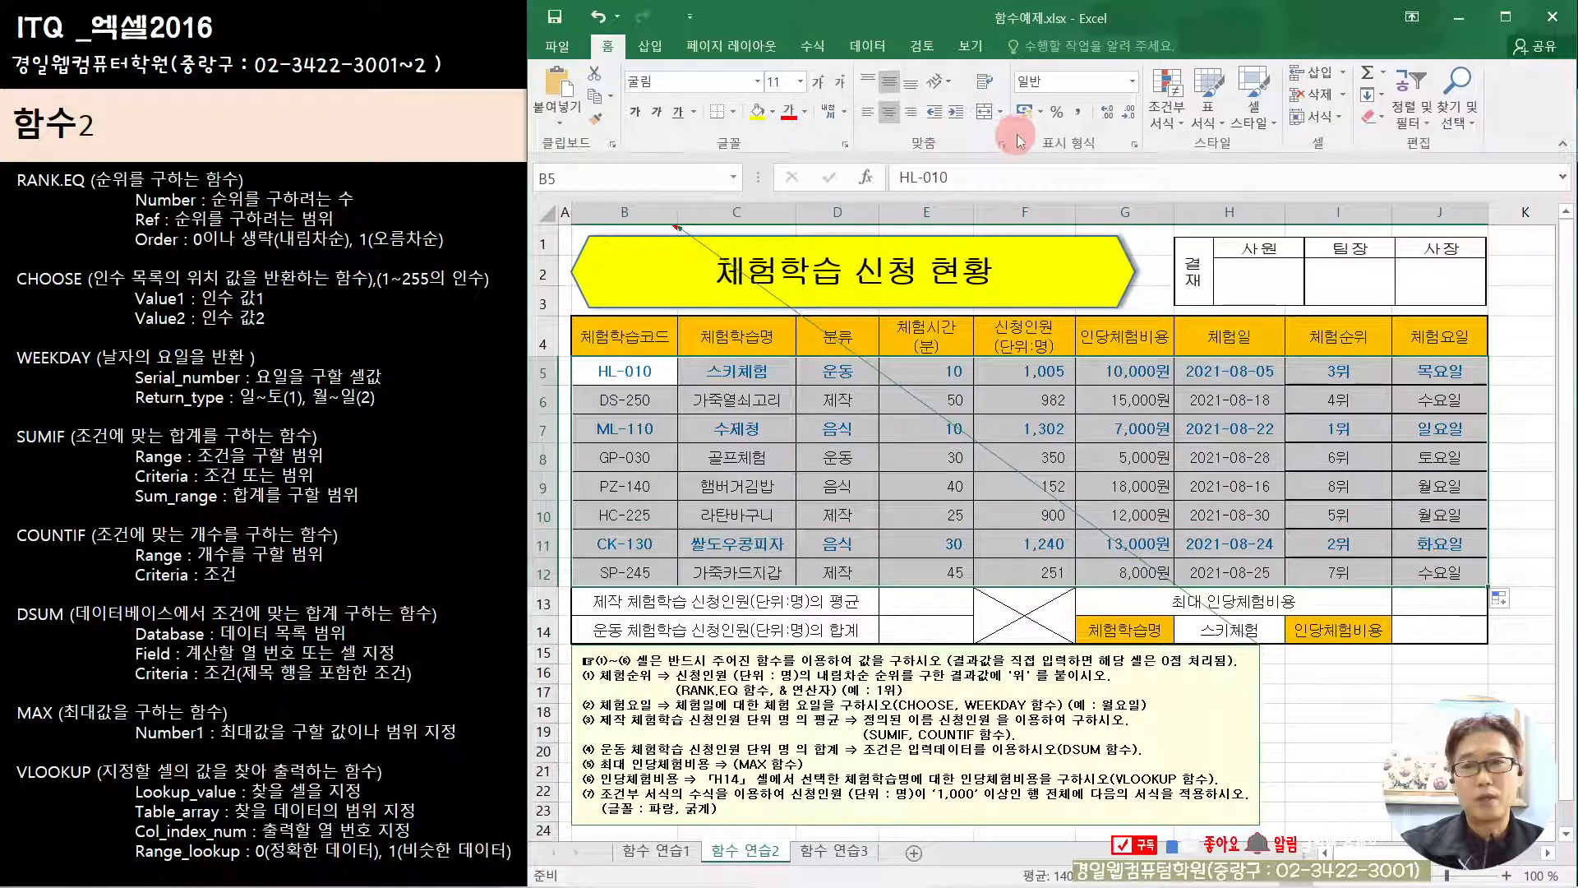
left_click(732, 111)
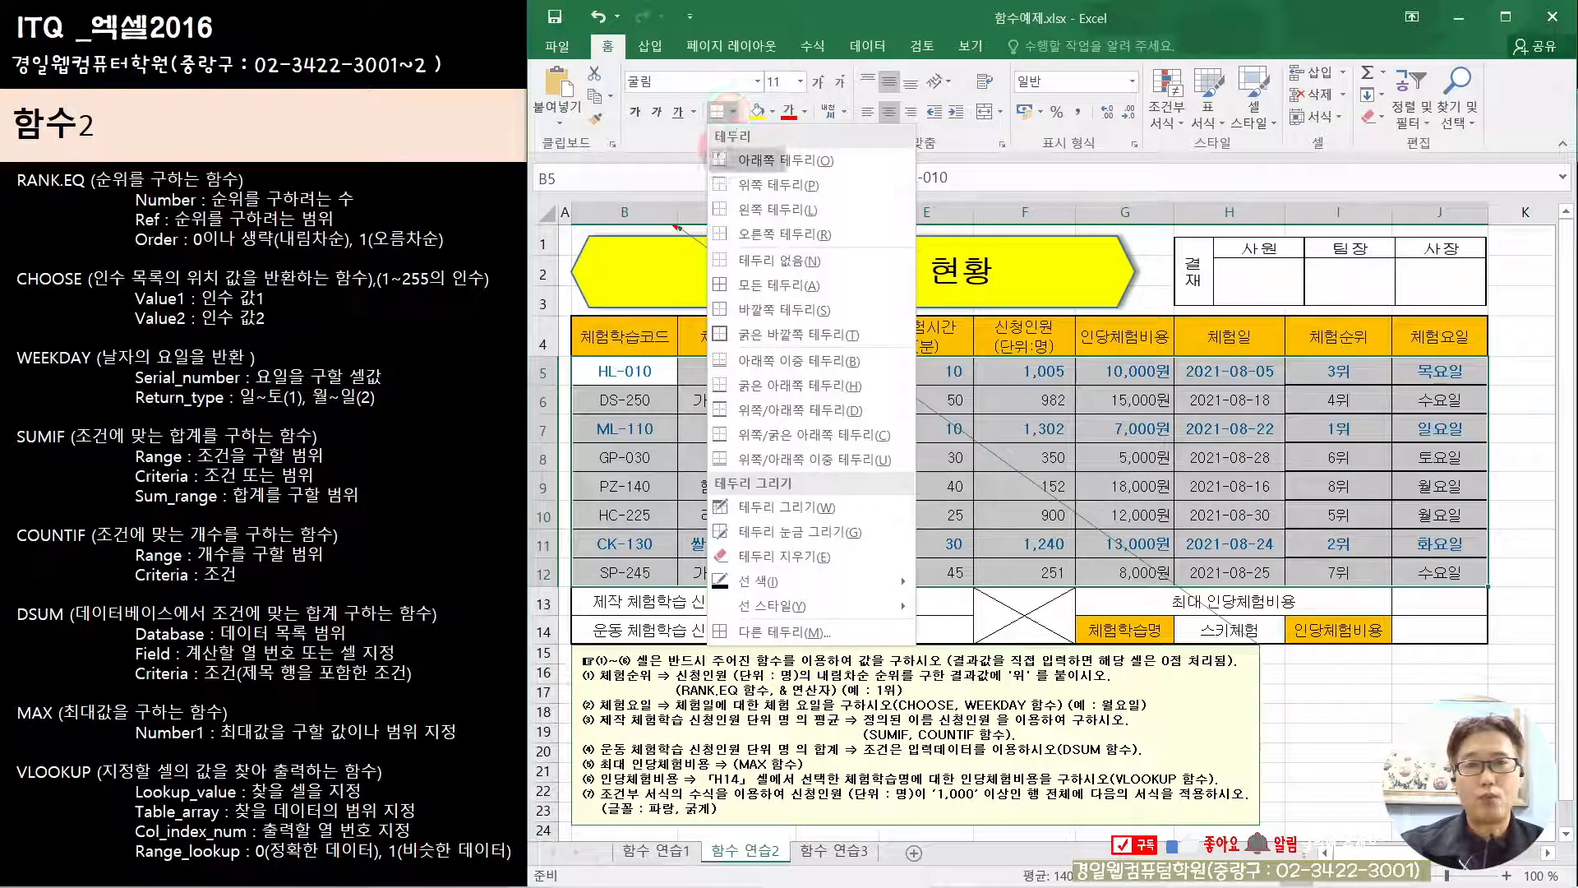
left_click(731, 288)
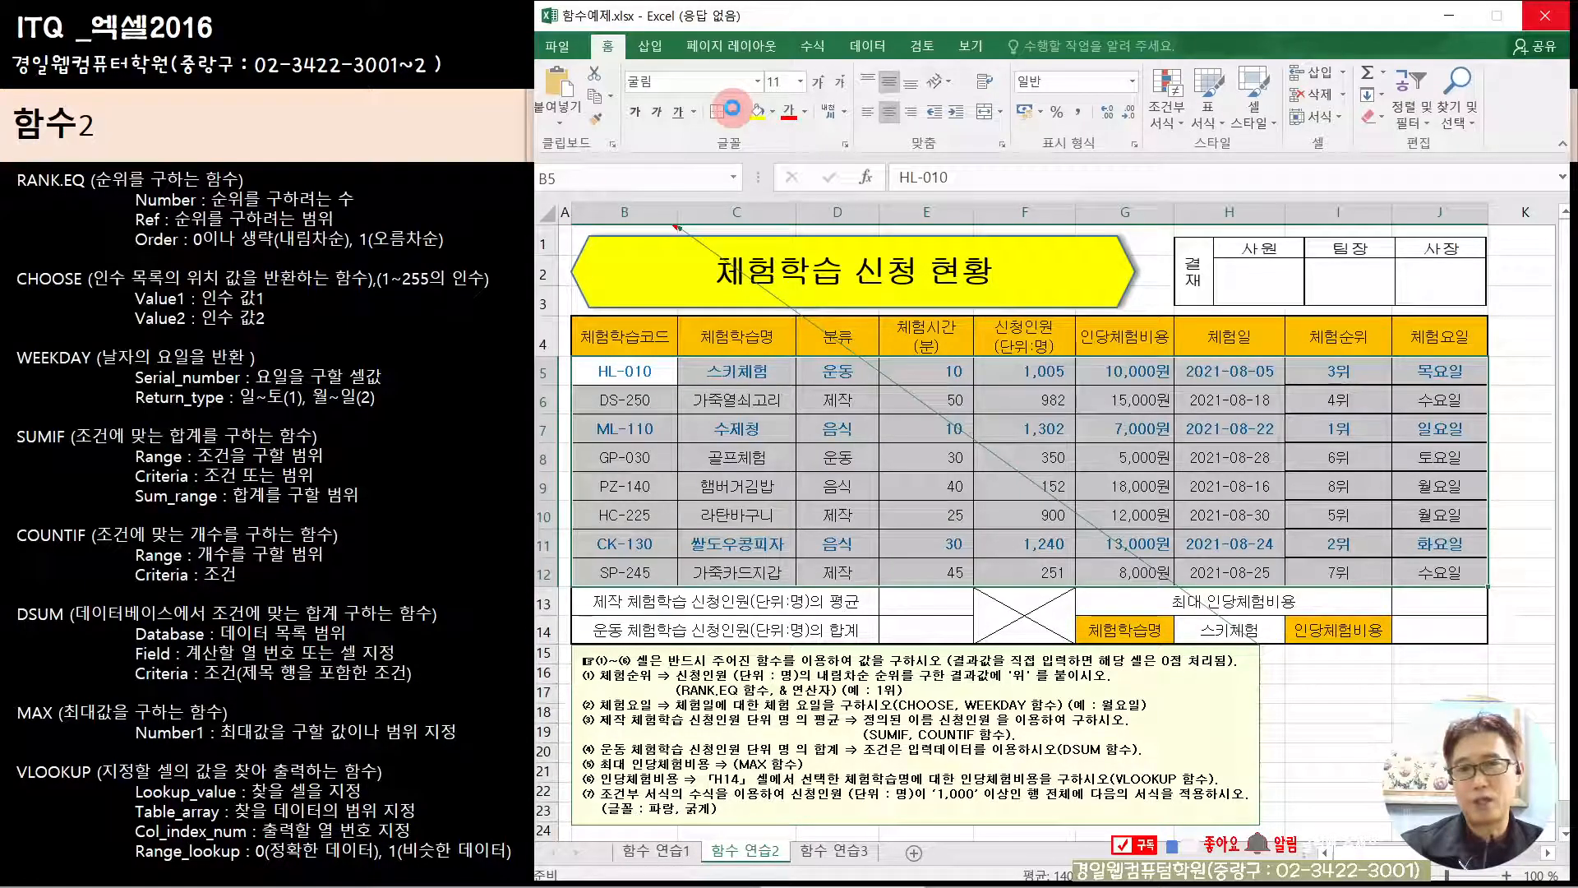
left_click(733, 109)
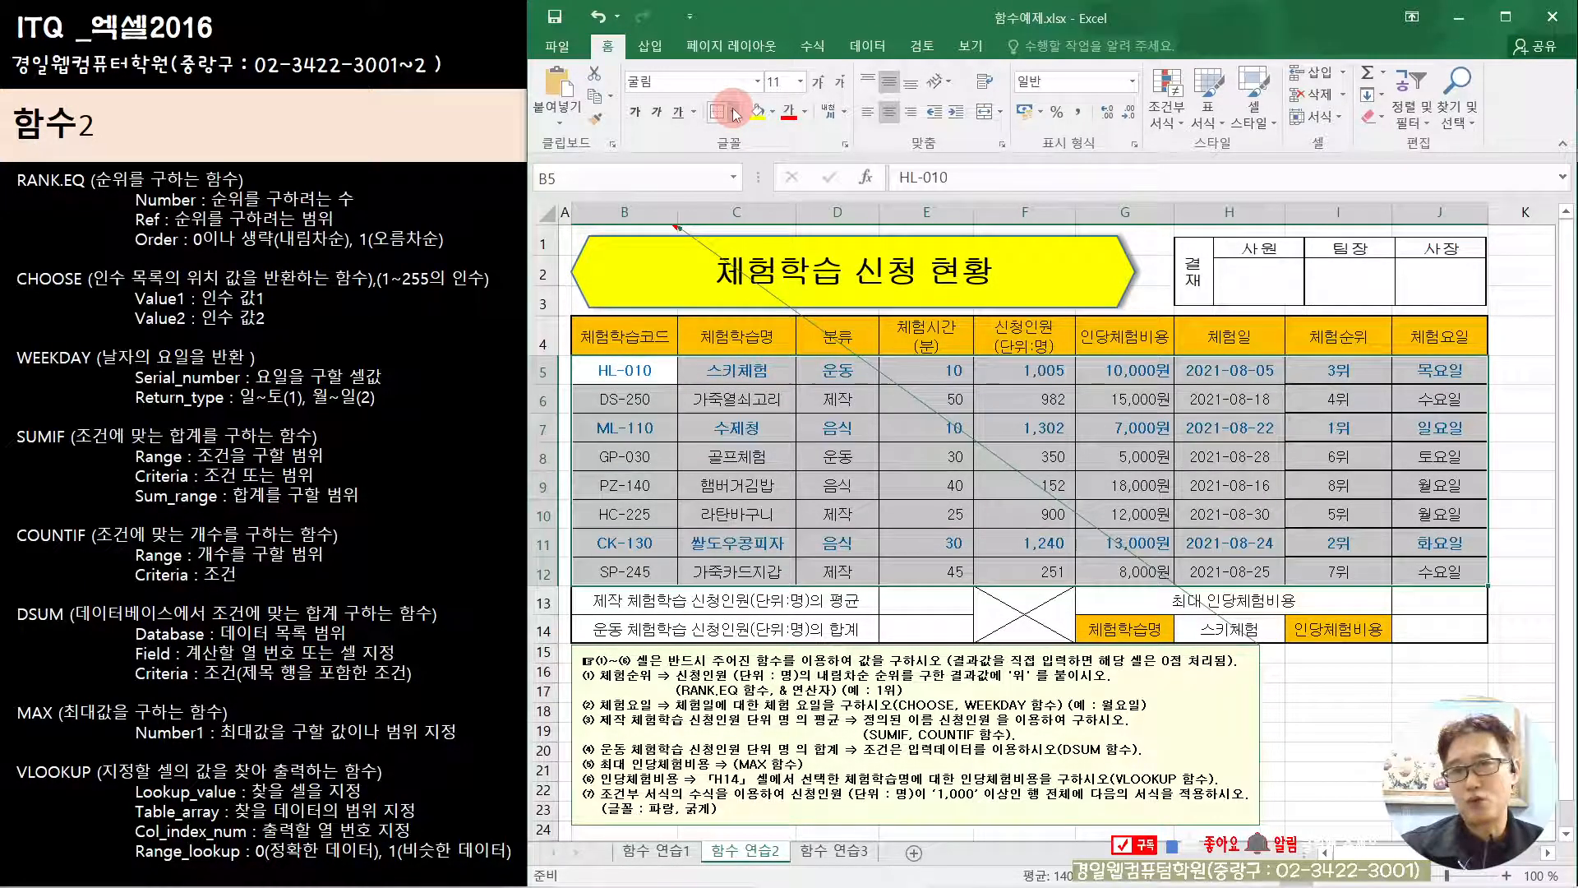
left_click(767, 333)
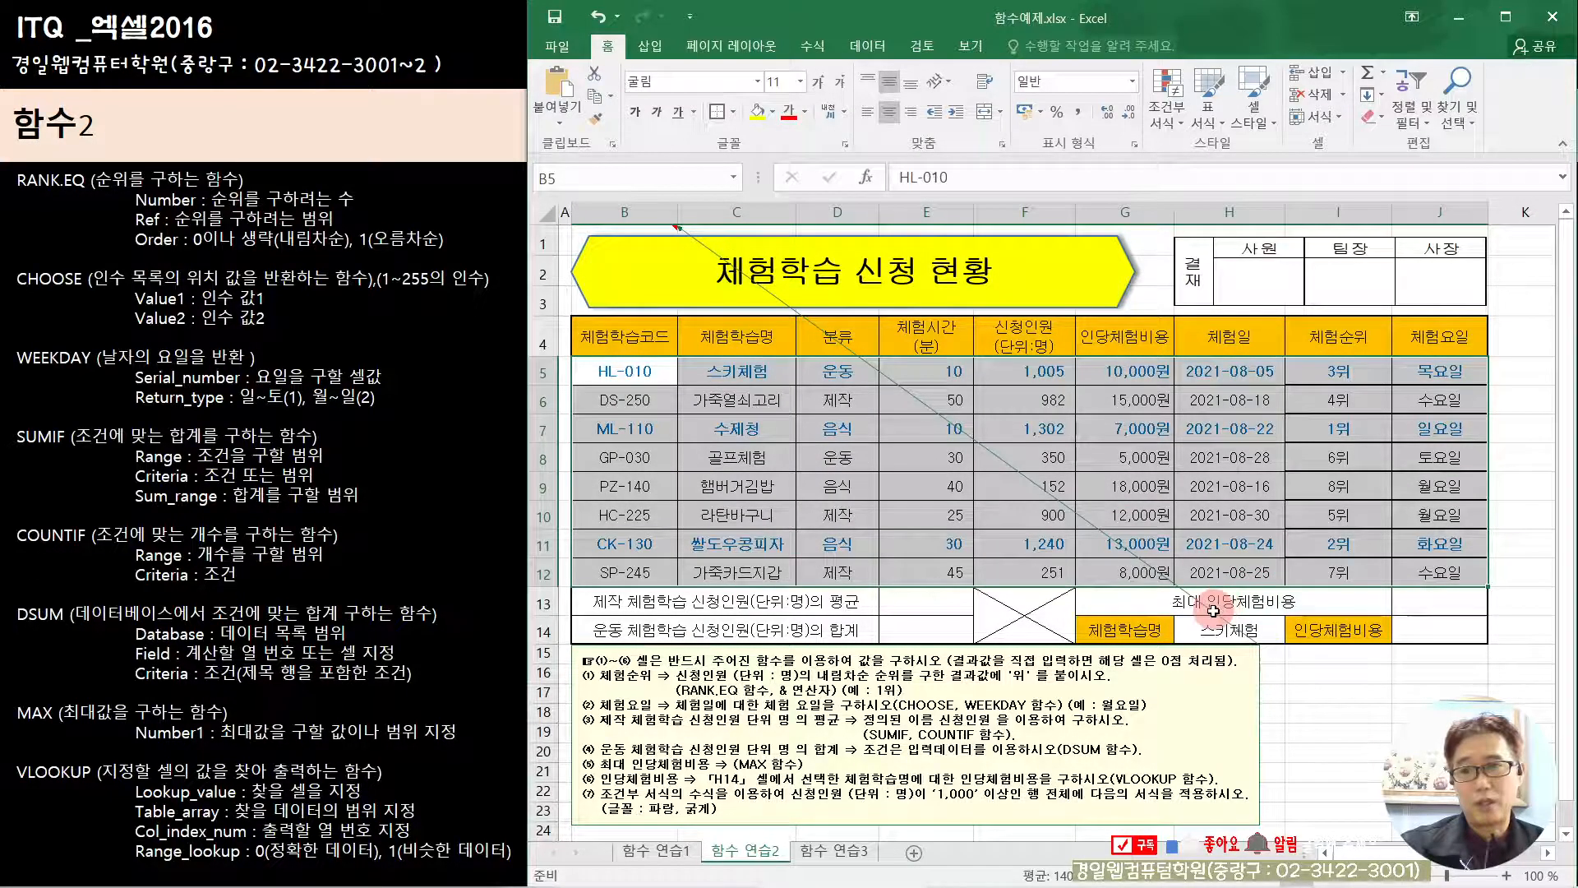
left_click(1144, 519)
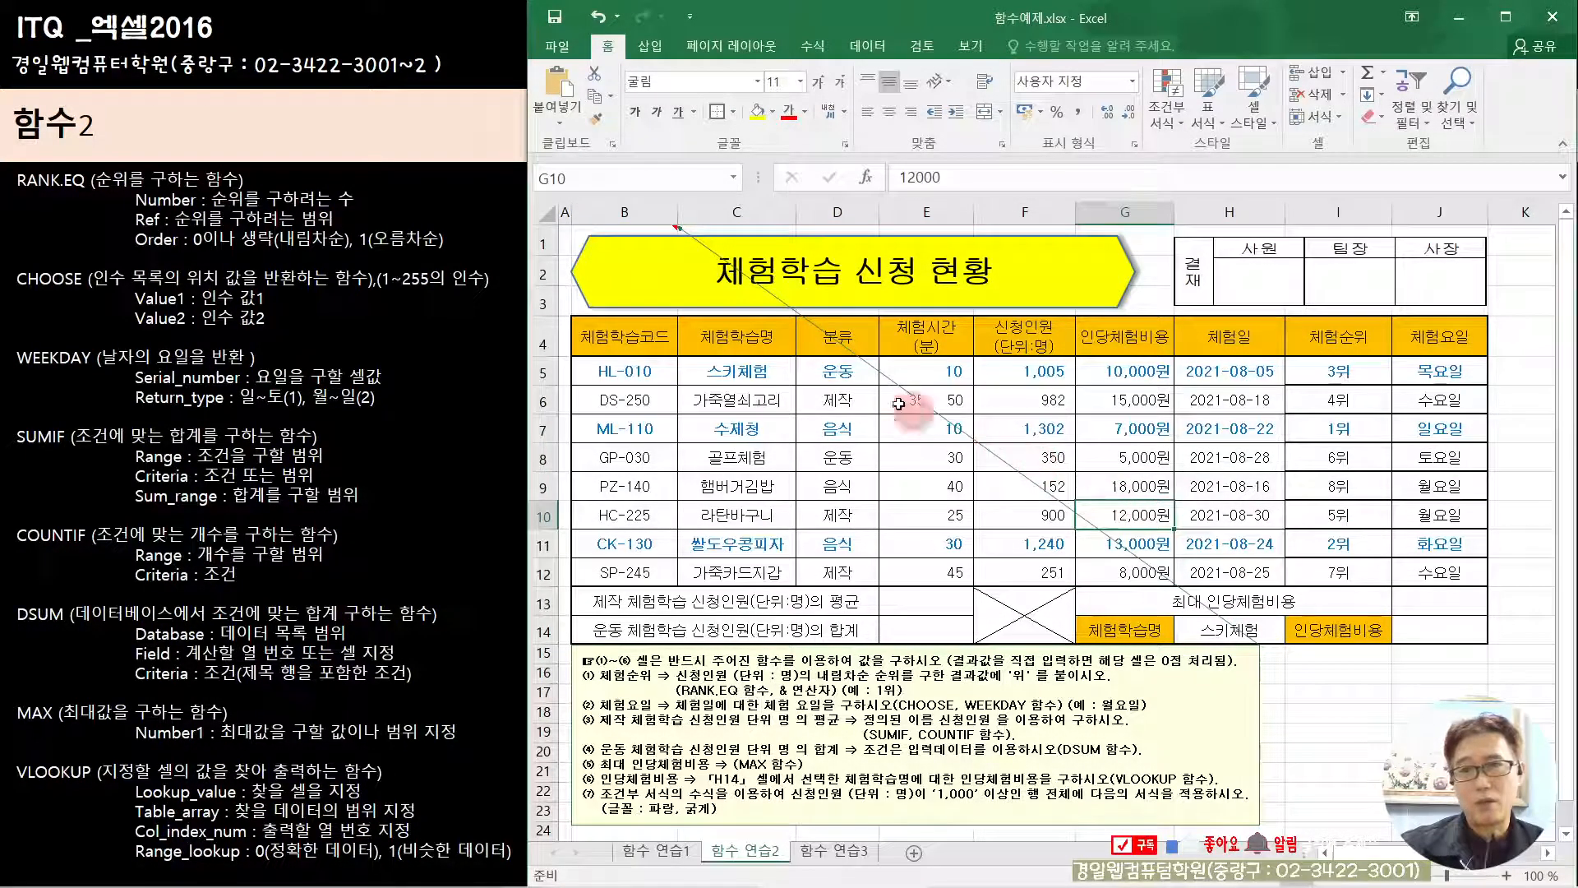
Step: Reapply all borders to the data range B5:J12 and add an outside border around it
left_click_drag(614, 372, 1426, 574)
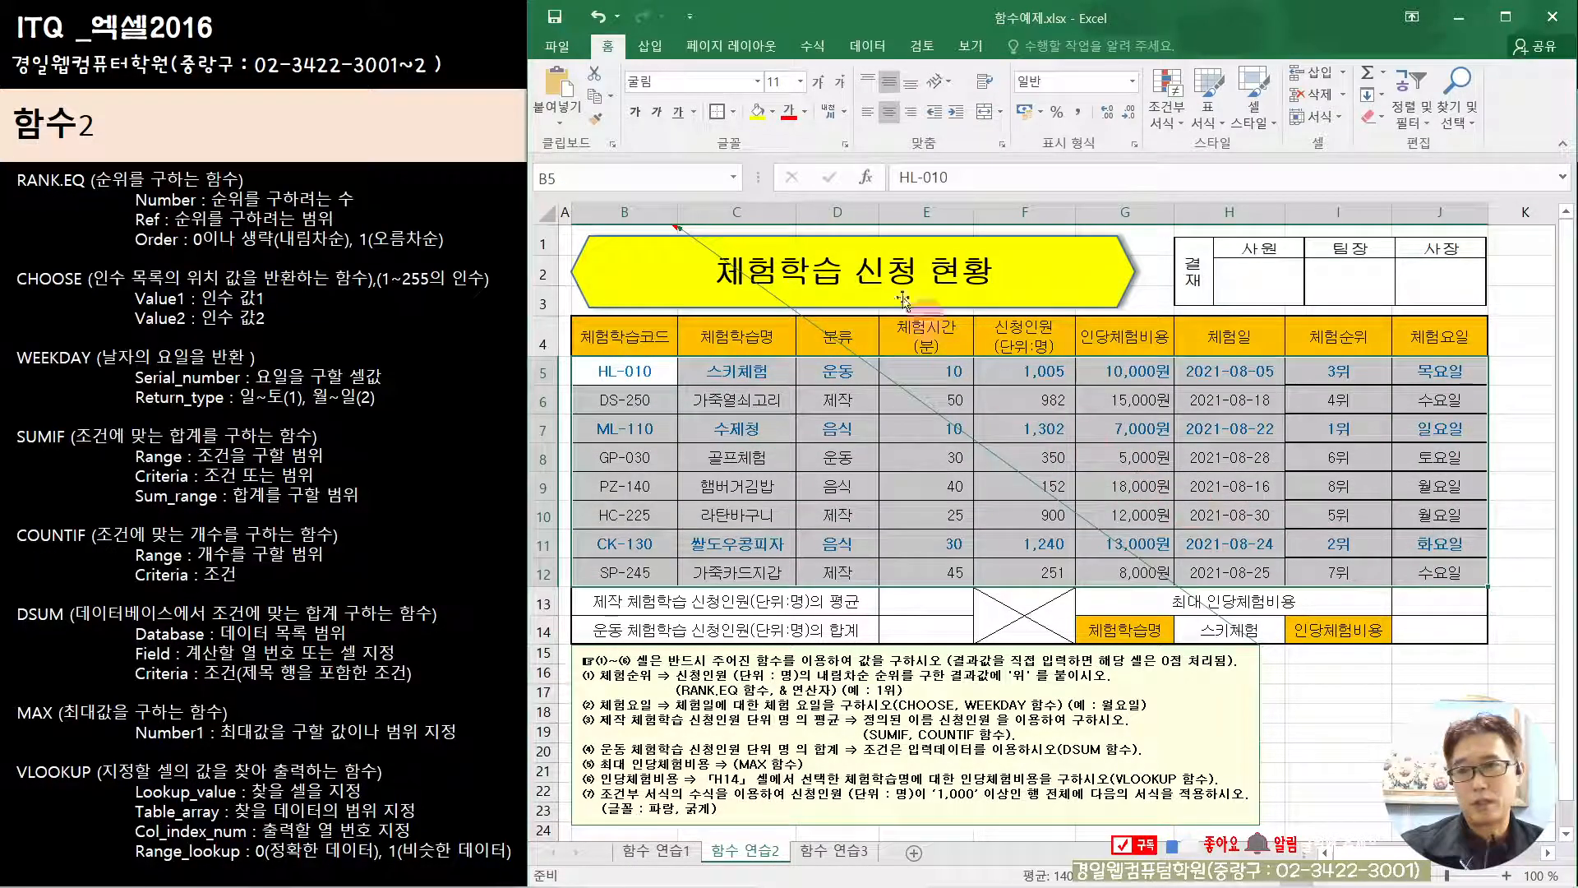
left_click(738, 120)
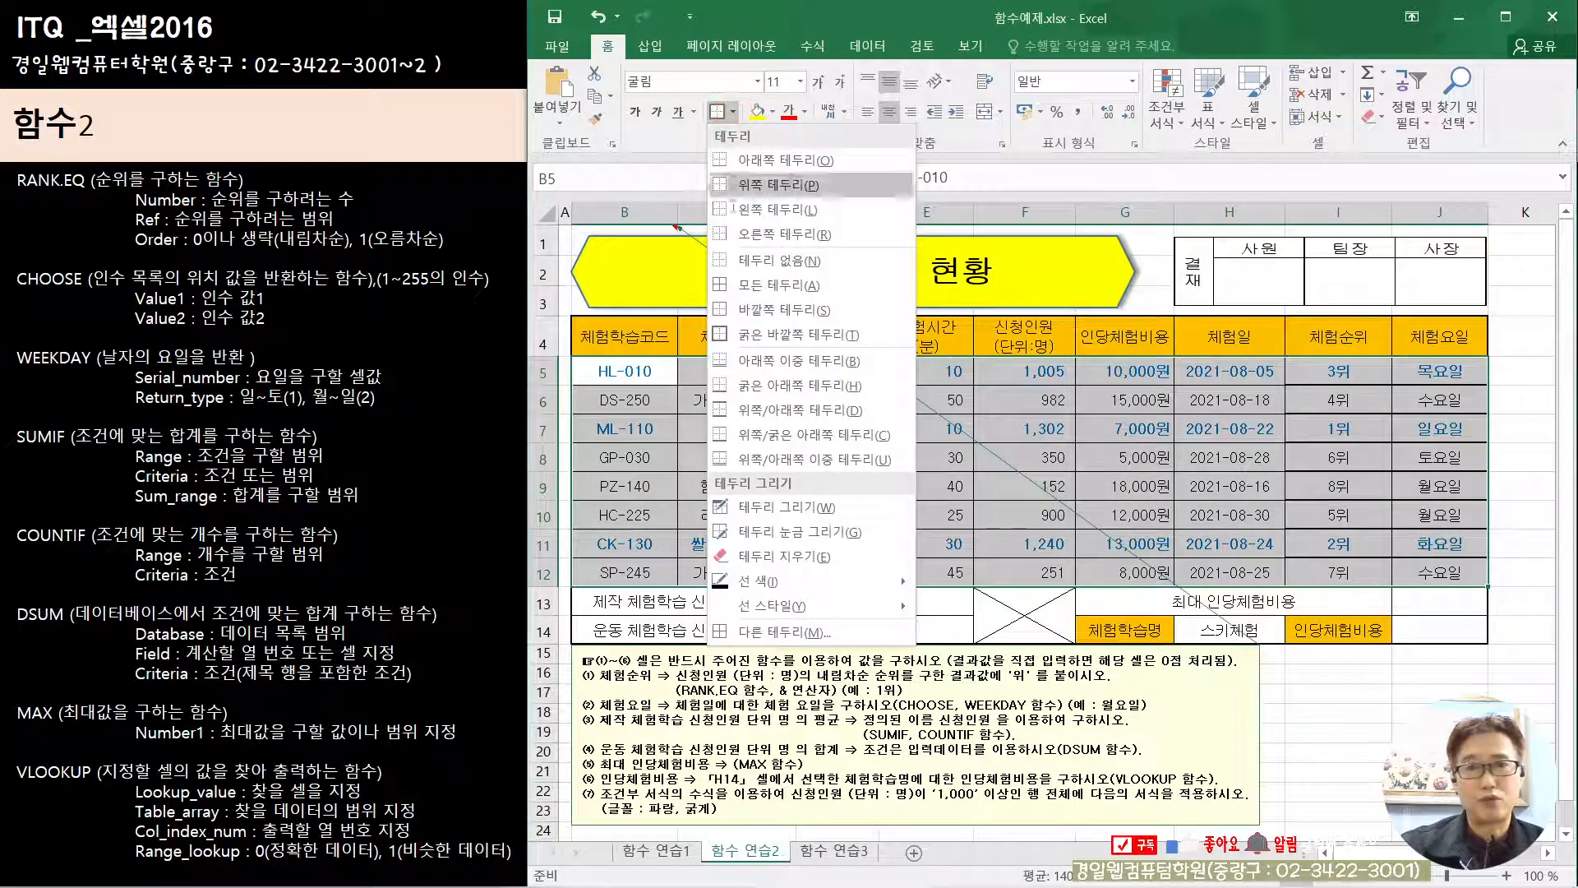
left_click(739, 282)
left_click(732, 112)
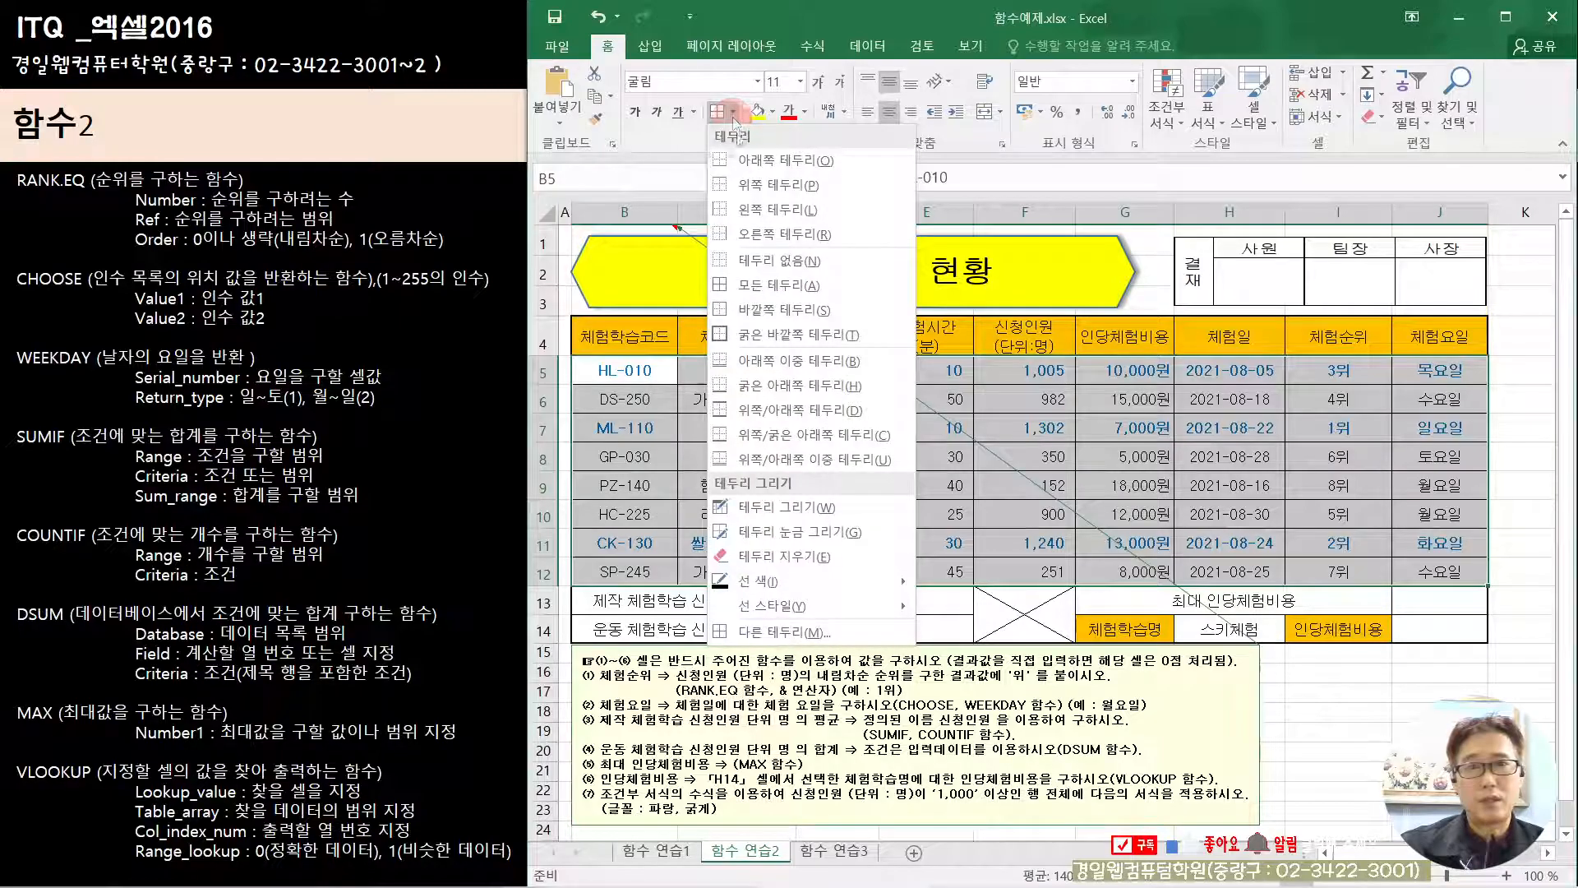
left_click(768, 312)
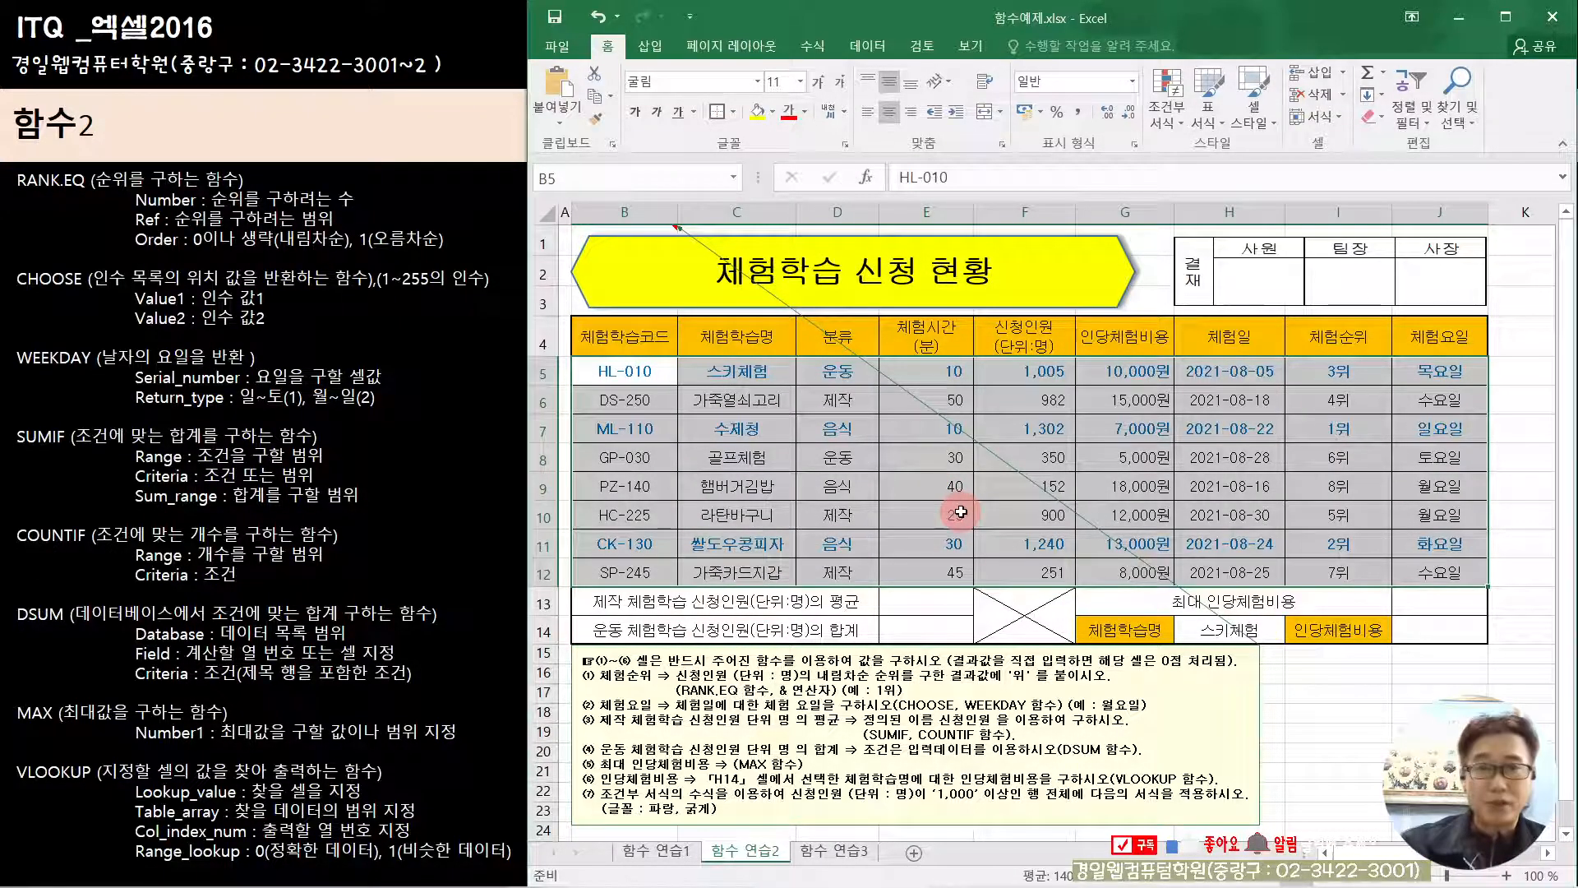
Step: Start a SUMIF formula in E13 for the 제작 average and open its function arguments
left_click(950, 601)
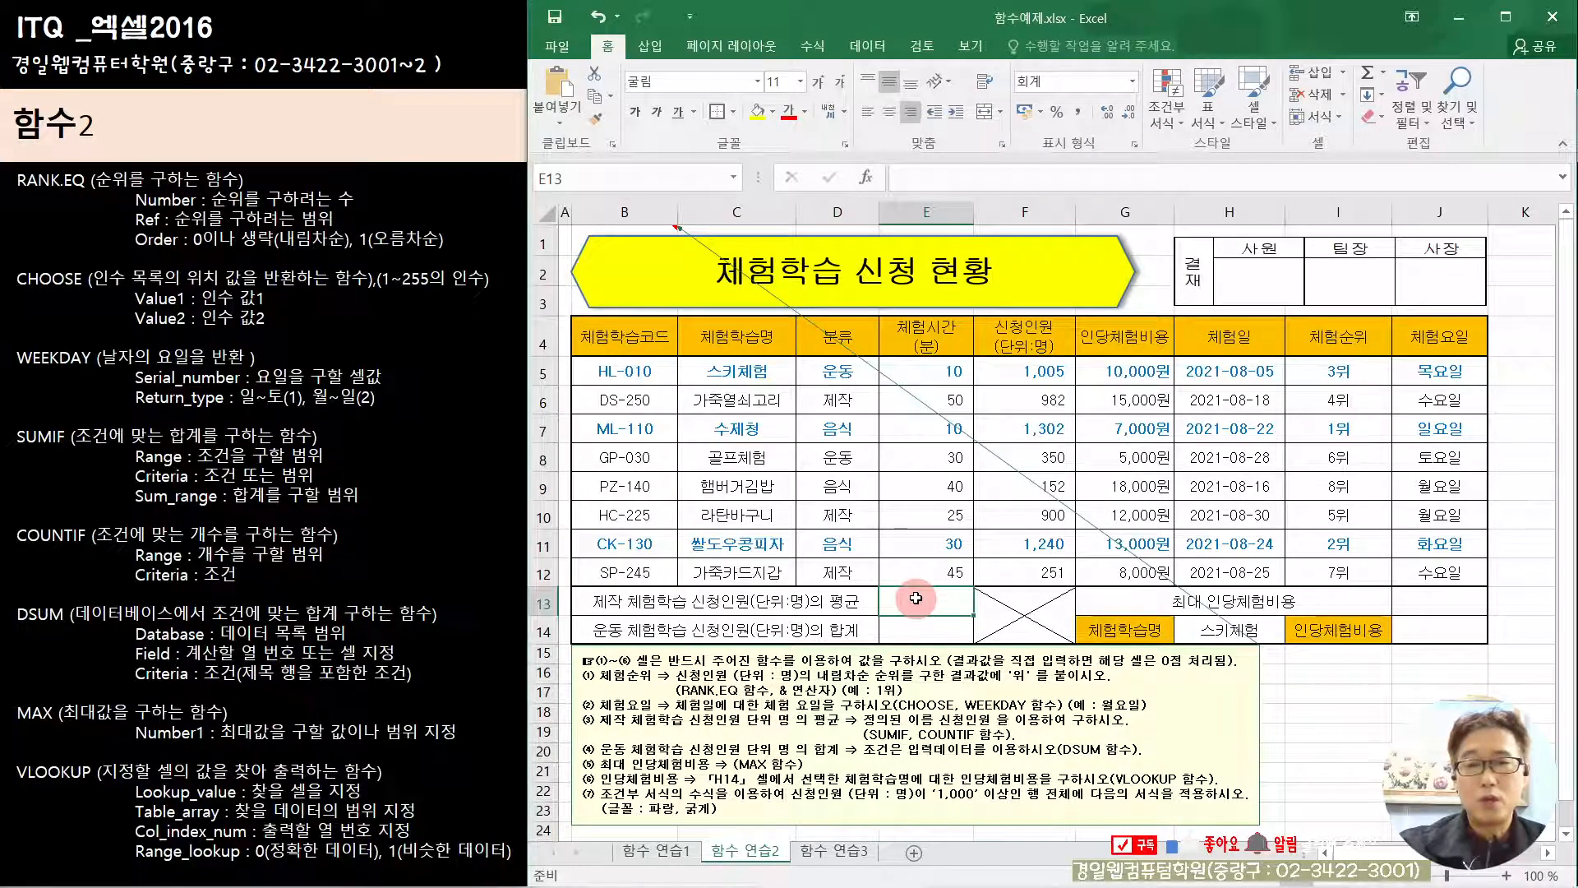
type("=")
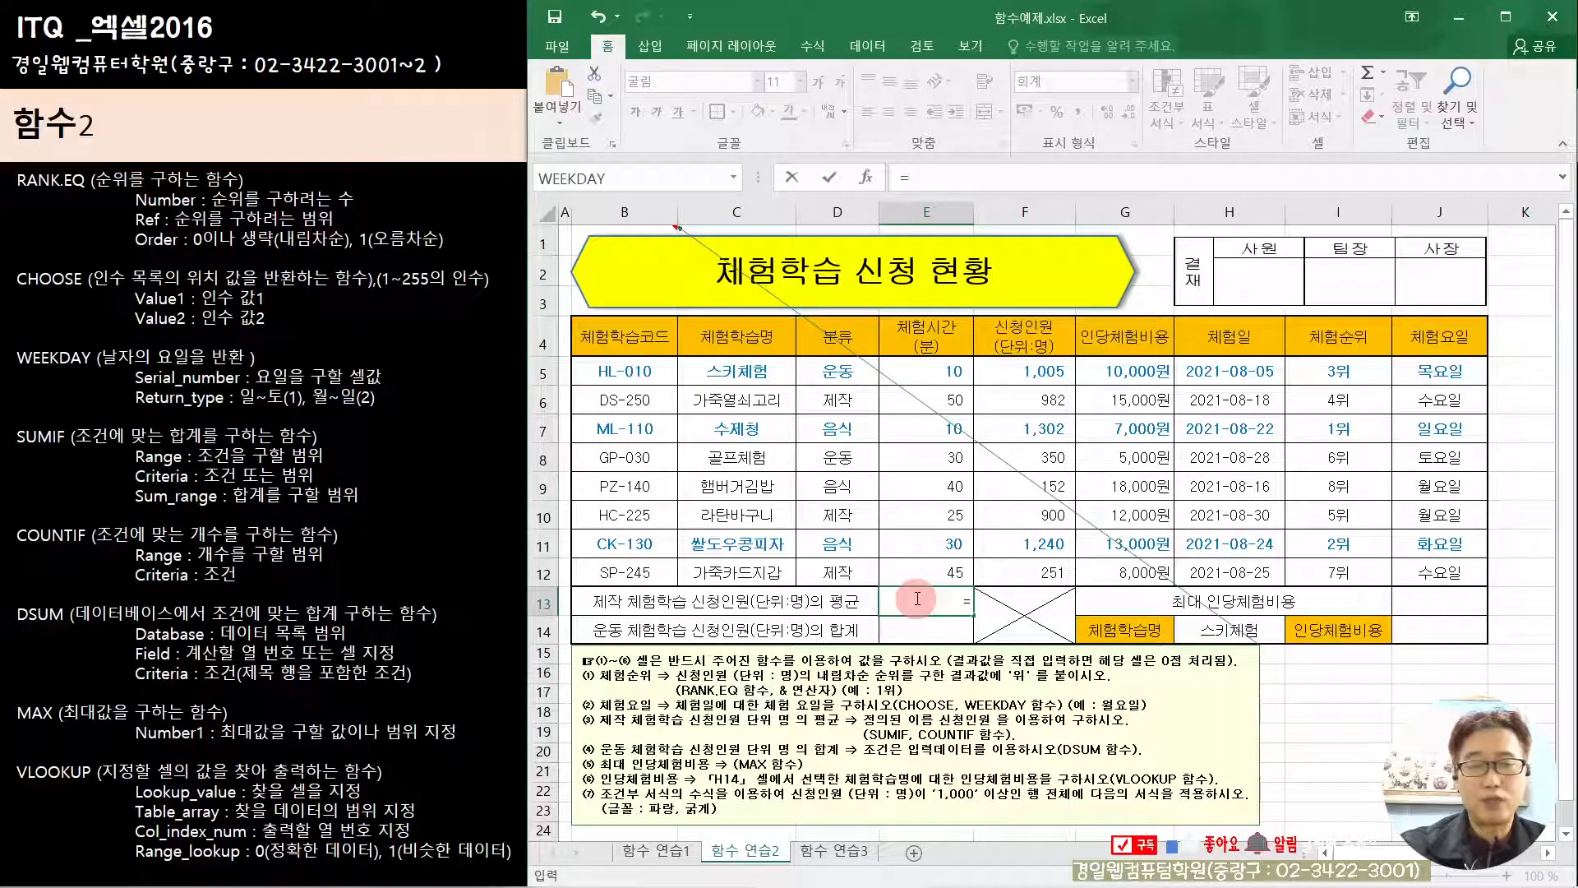
type("su")
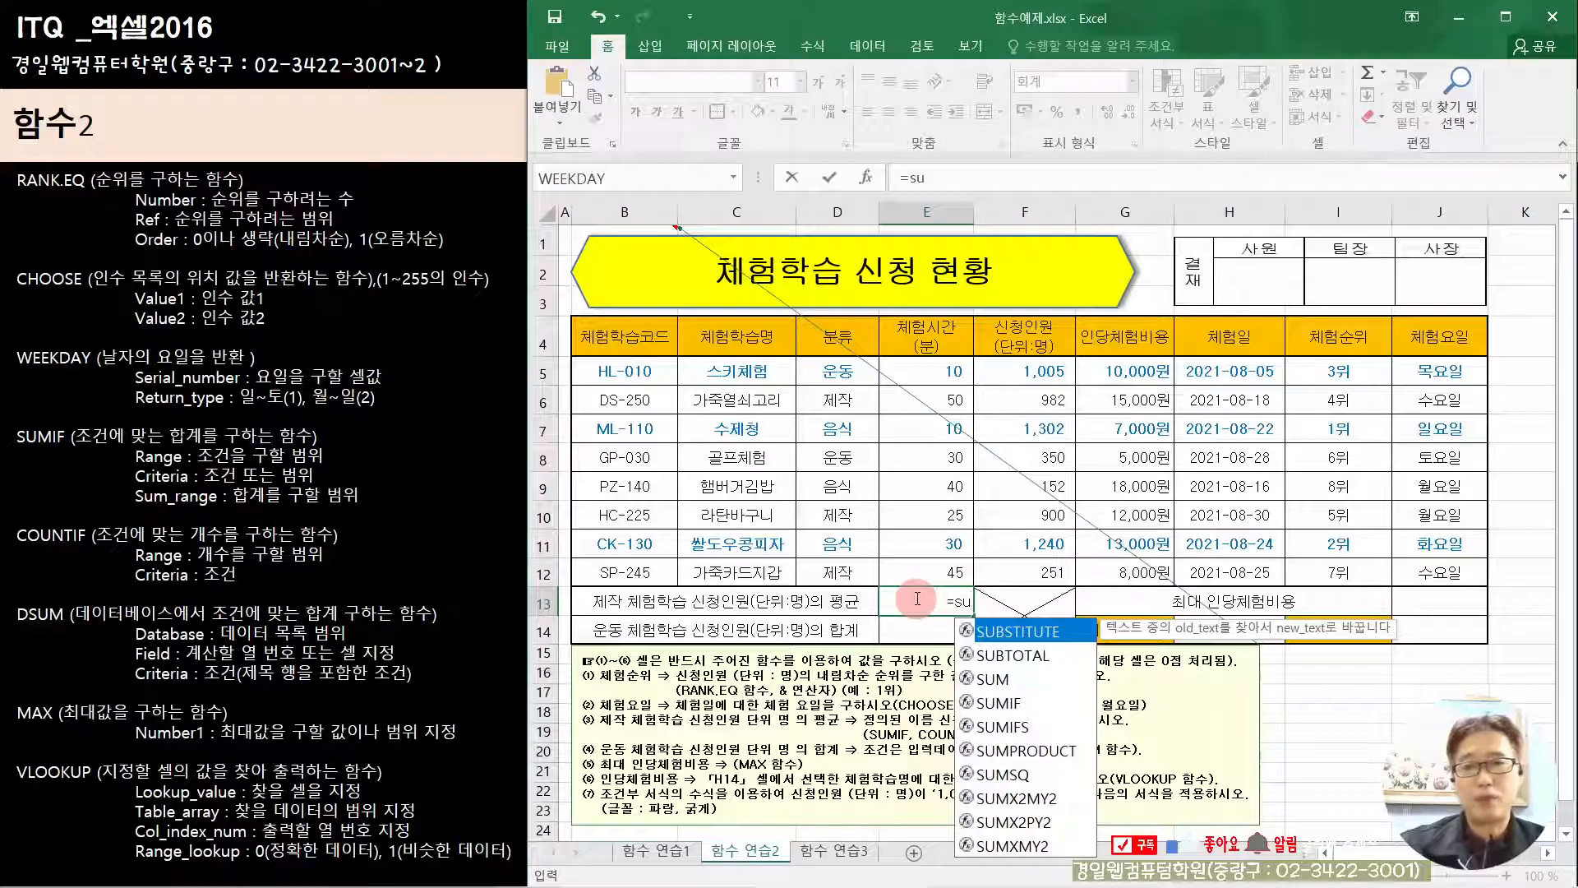
double_click(999, 703)
left_click(865, 177)
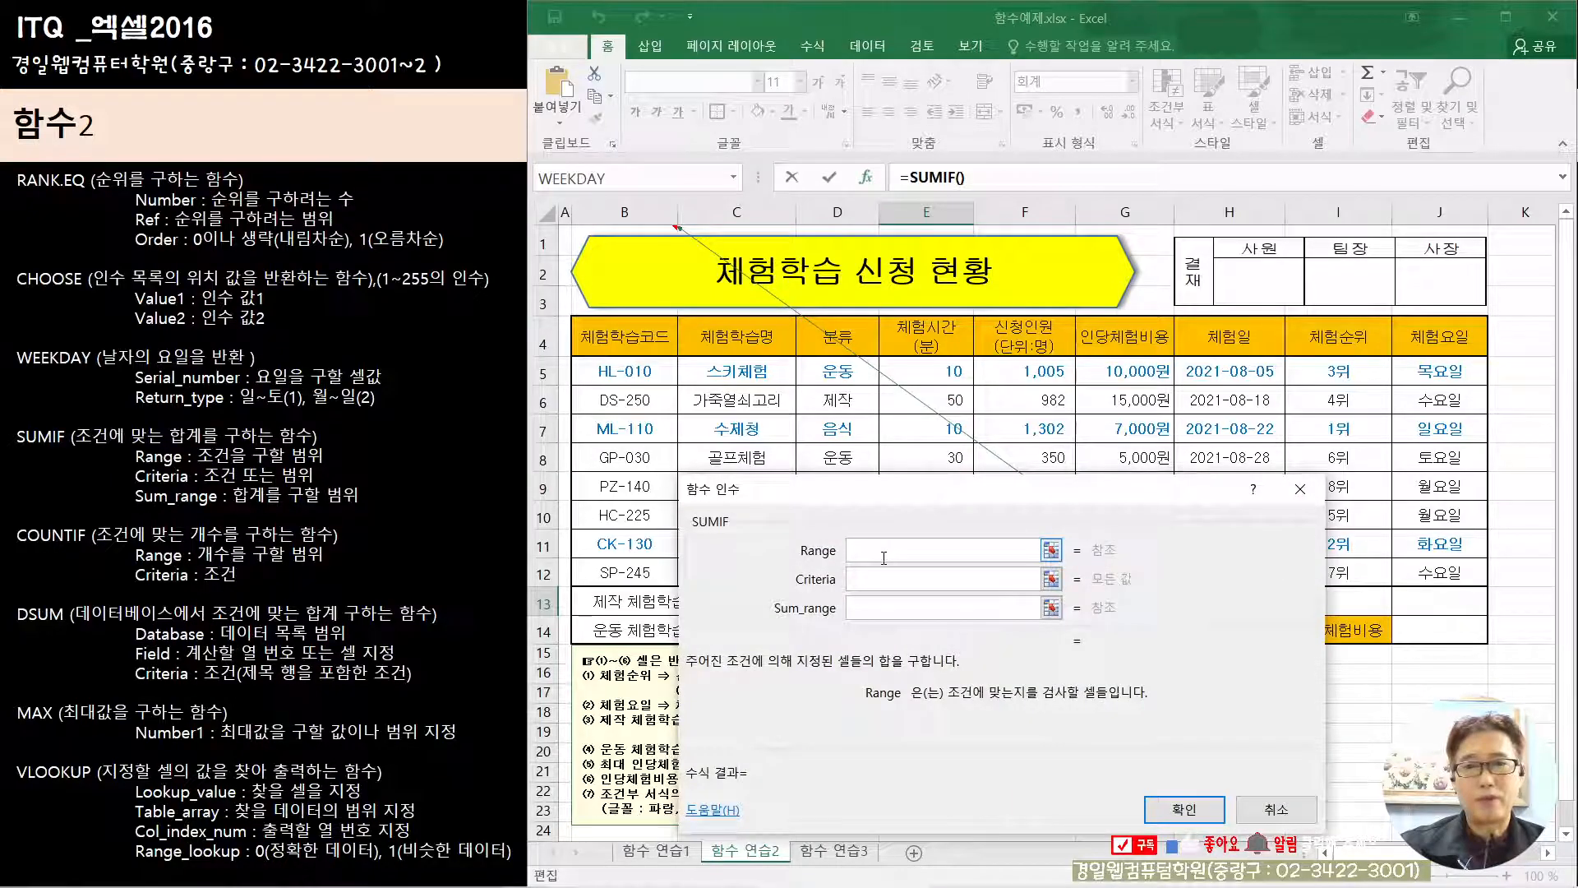
Step: Set SUMIF's Range to the 분류 cells D5:D12
left_click_drag(878, 499, 1183, 500)
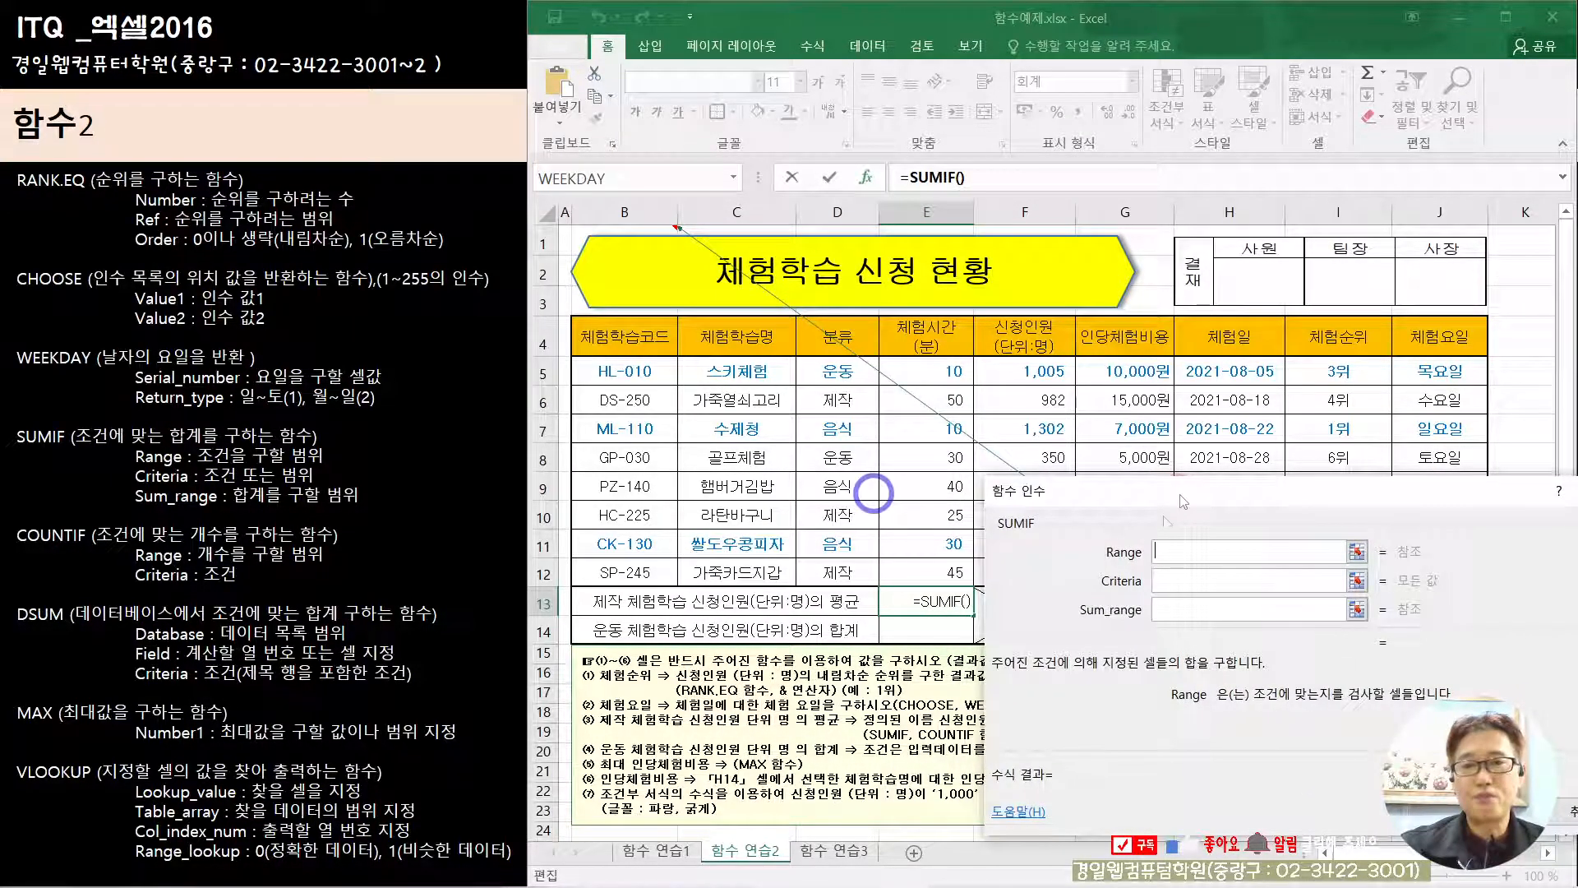
left_click(1175, 579)
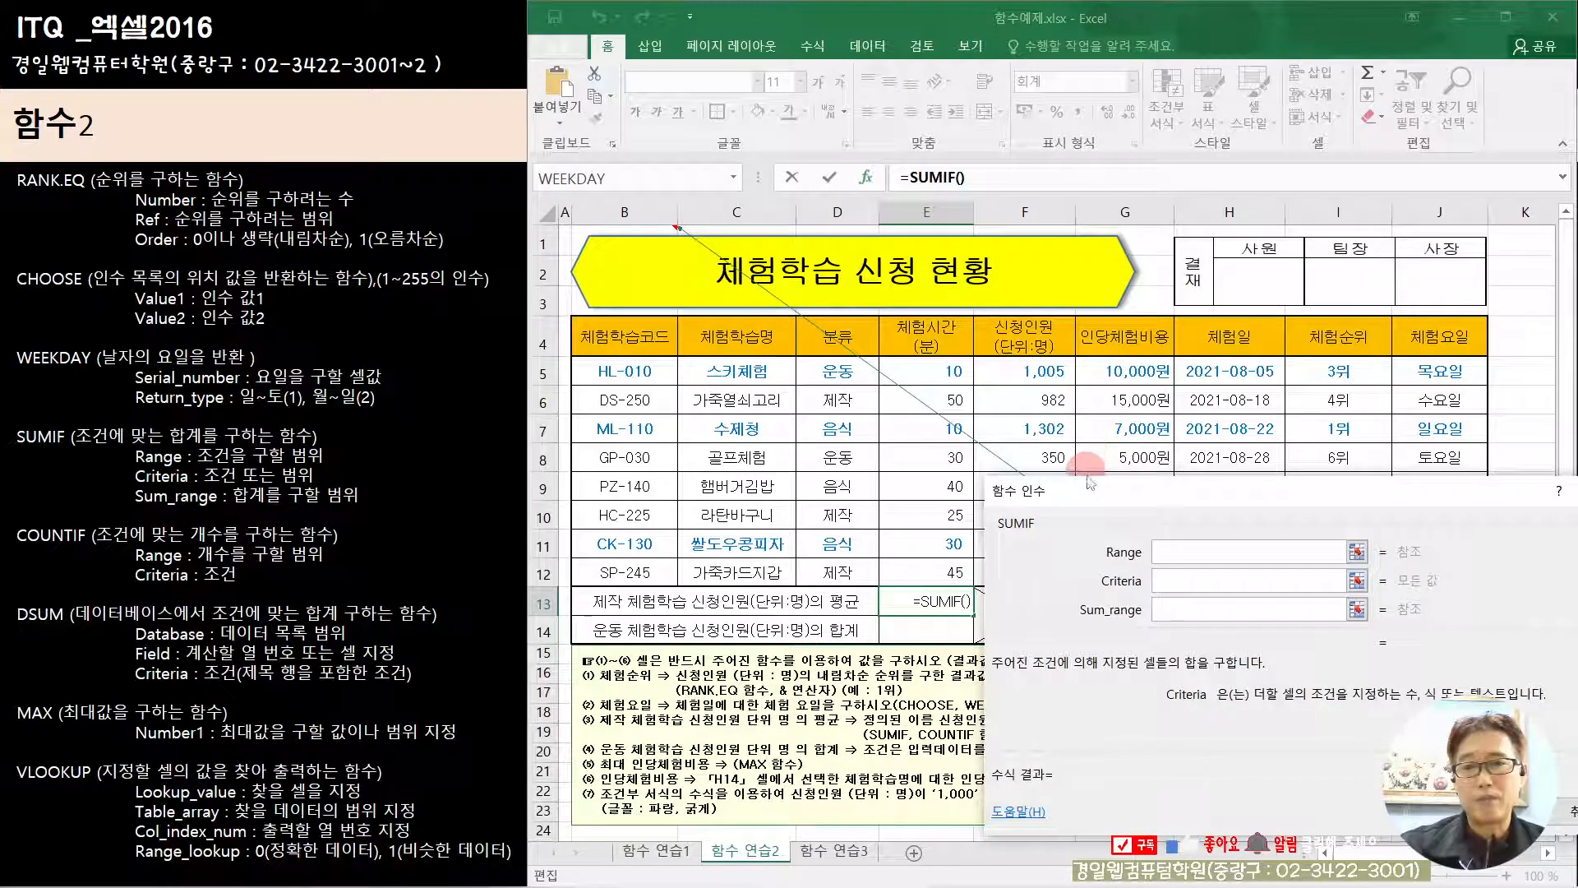
left_click_drag(1095, 501, 913, 633)
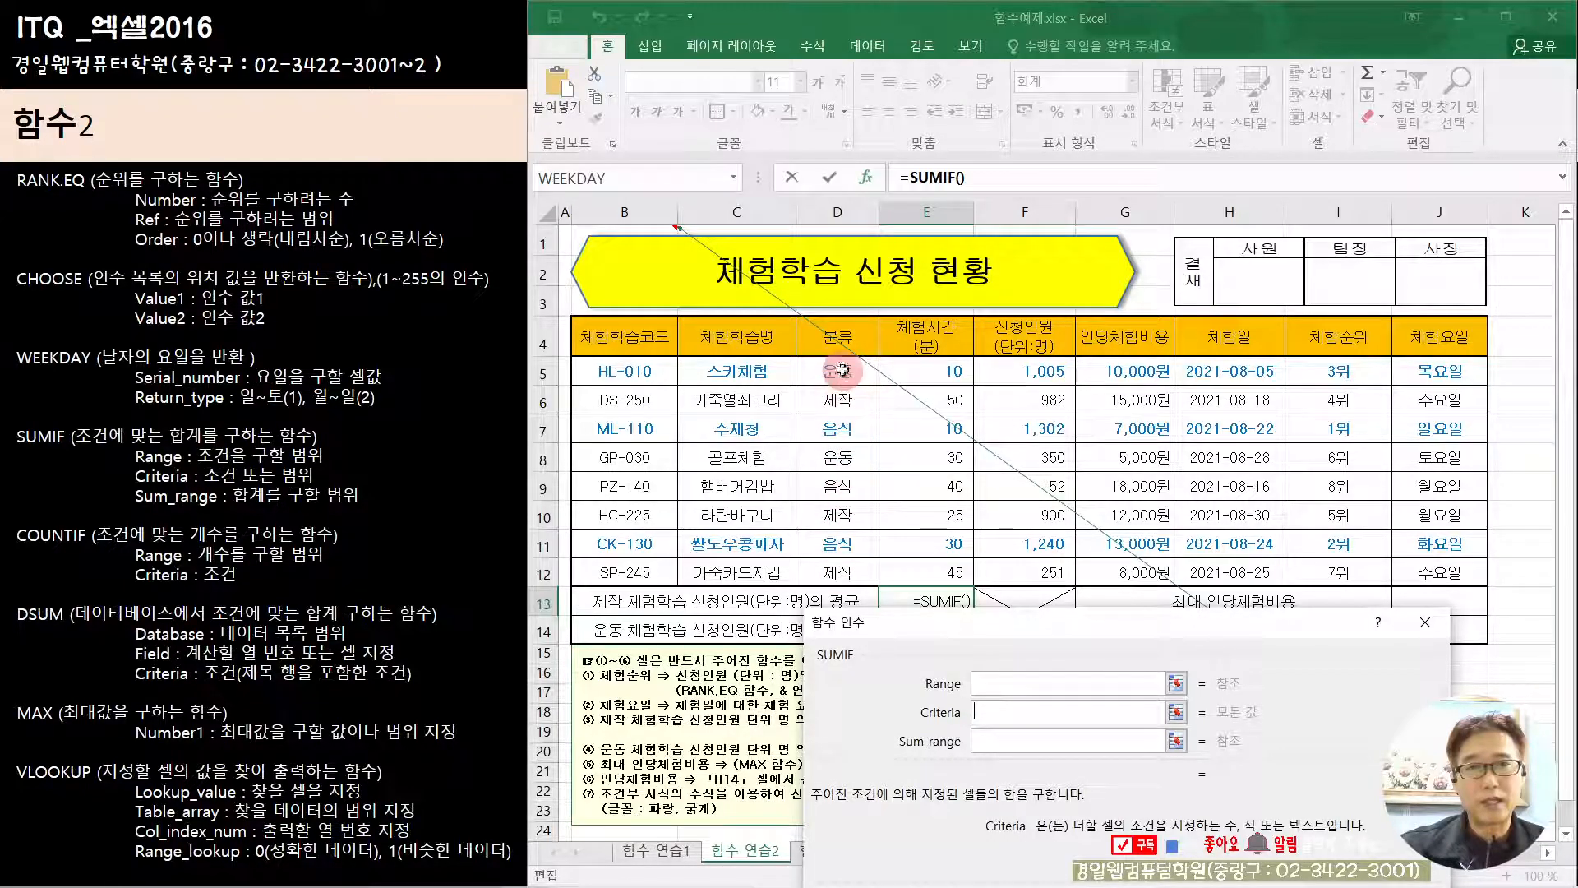
left_click(1000, 683)
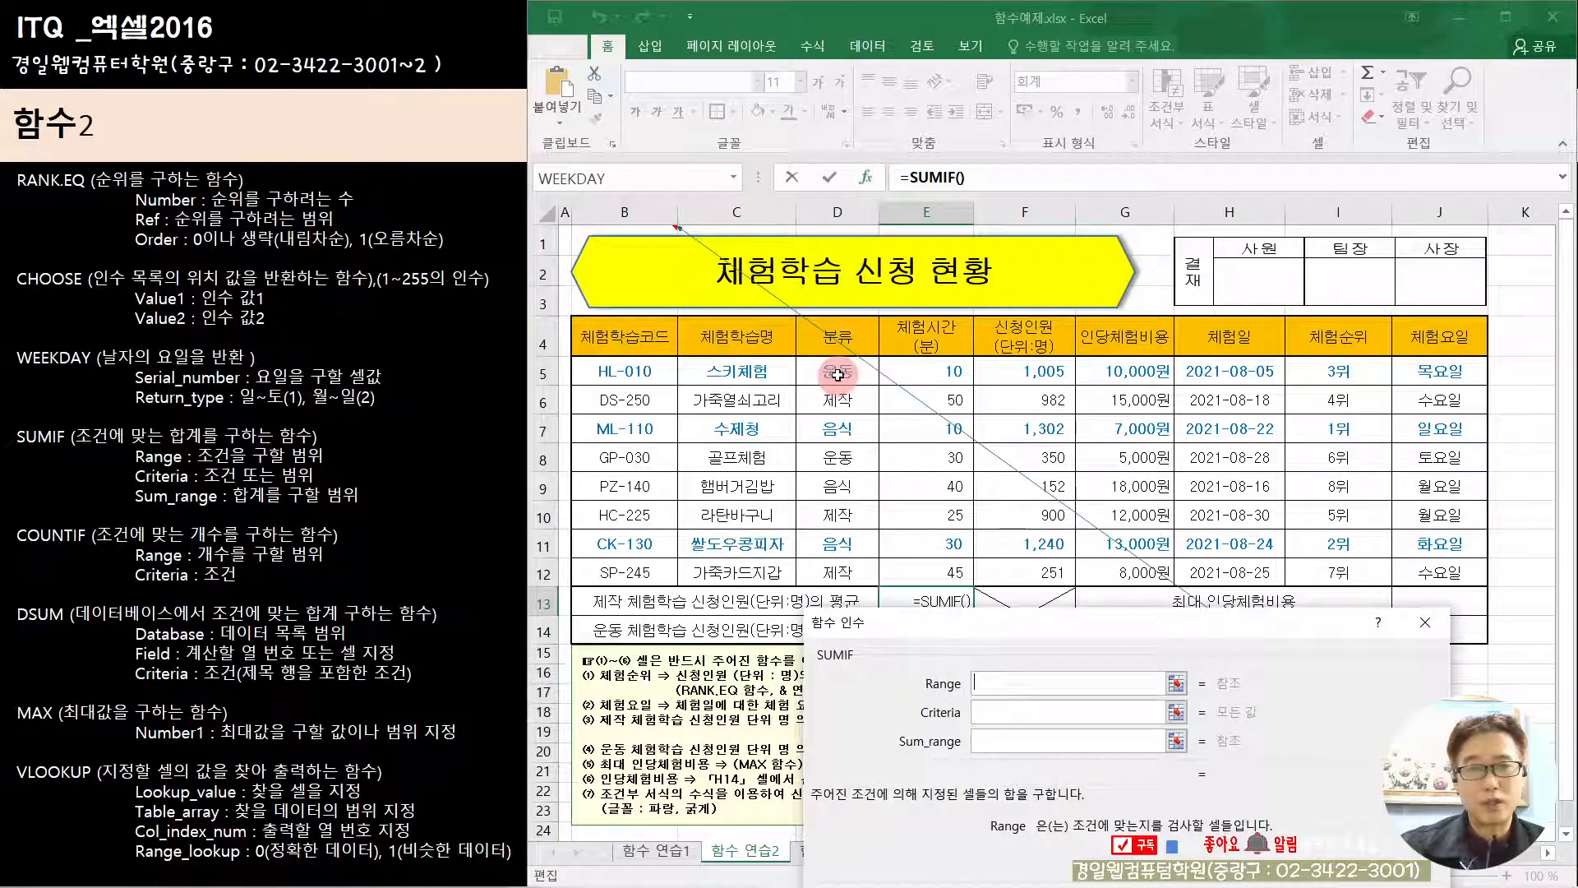
left_click_drag(836, 372, 850, 571)
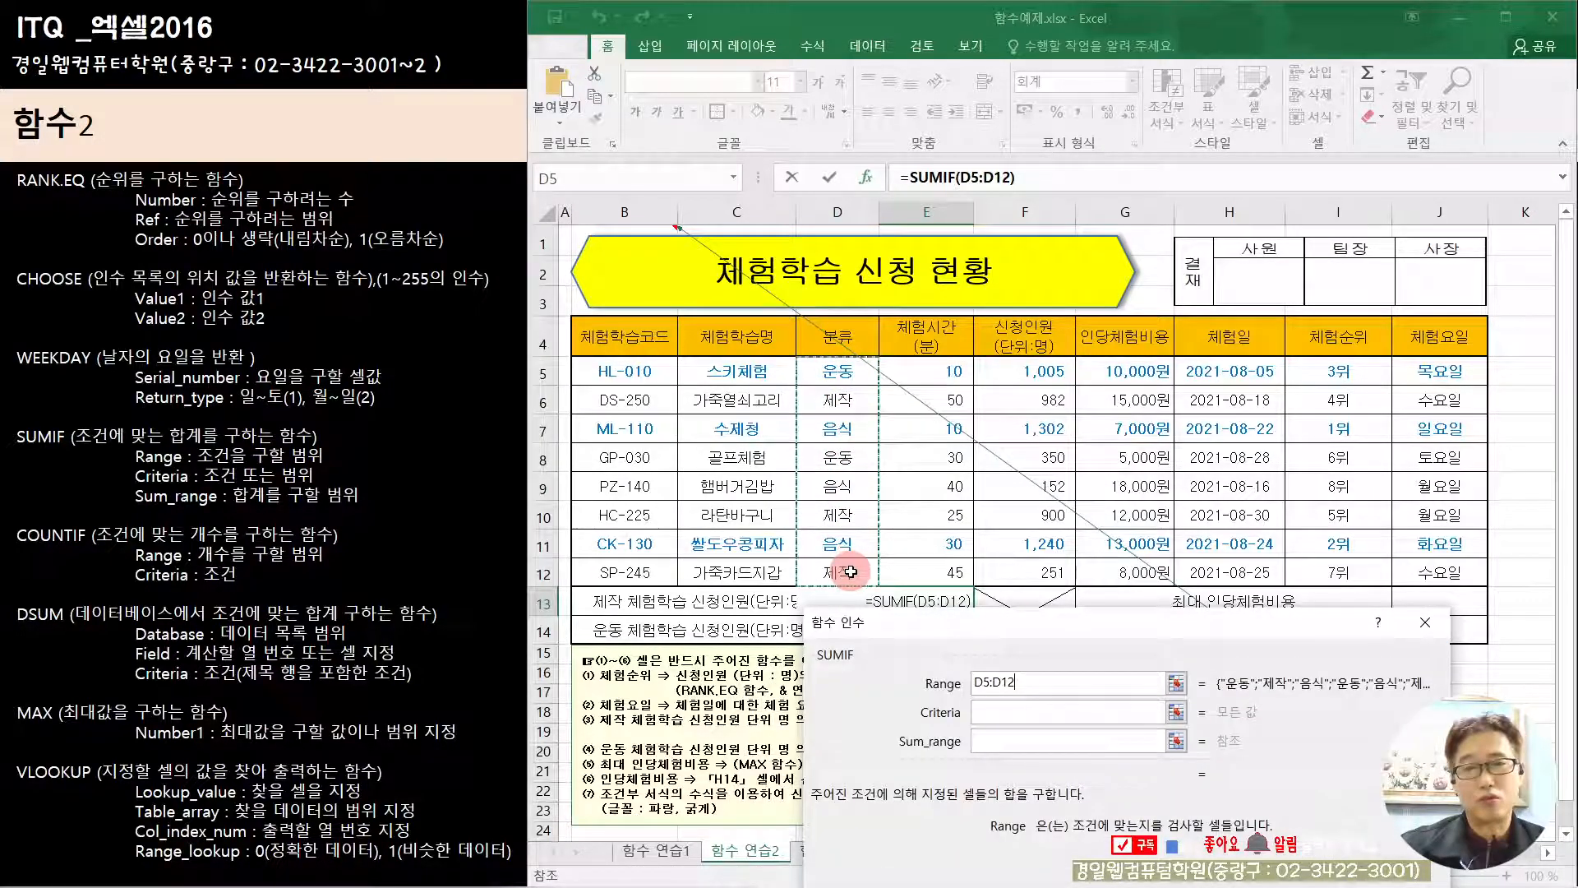
Step: Set SUMIF's Criteria to "제작" and Sum_range to the named range 신청인원, and confirm the formula
left_click(1014, 713)
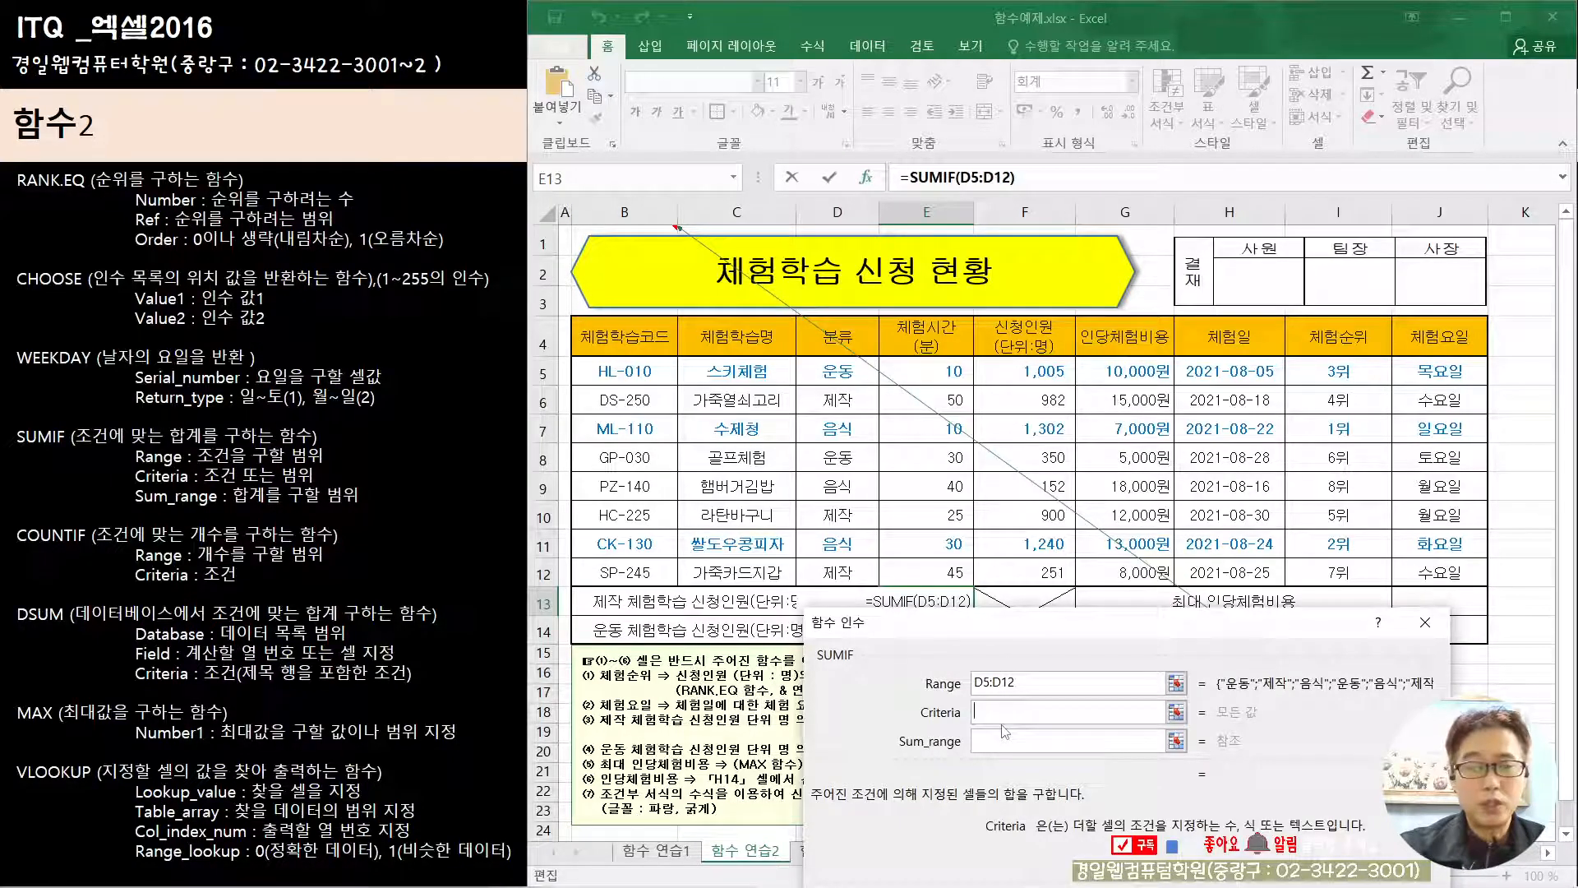
type("제작")
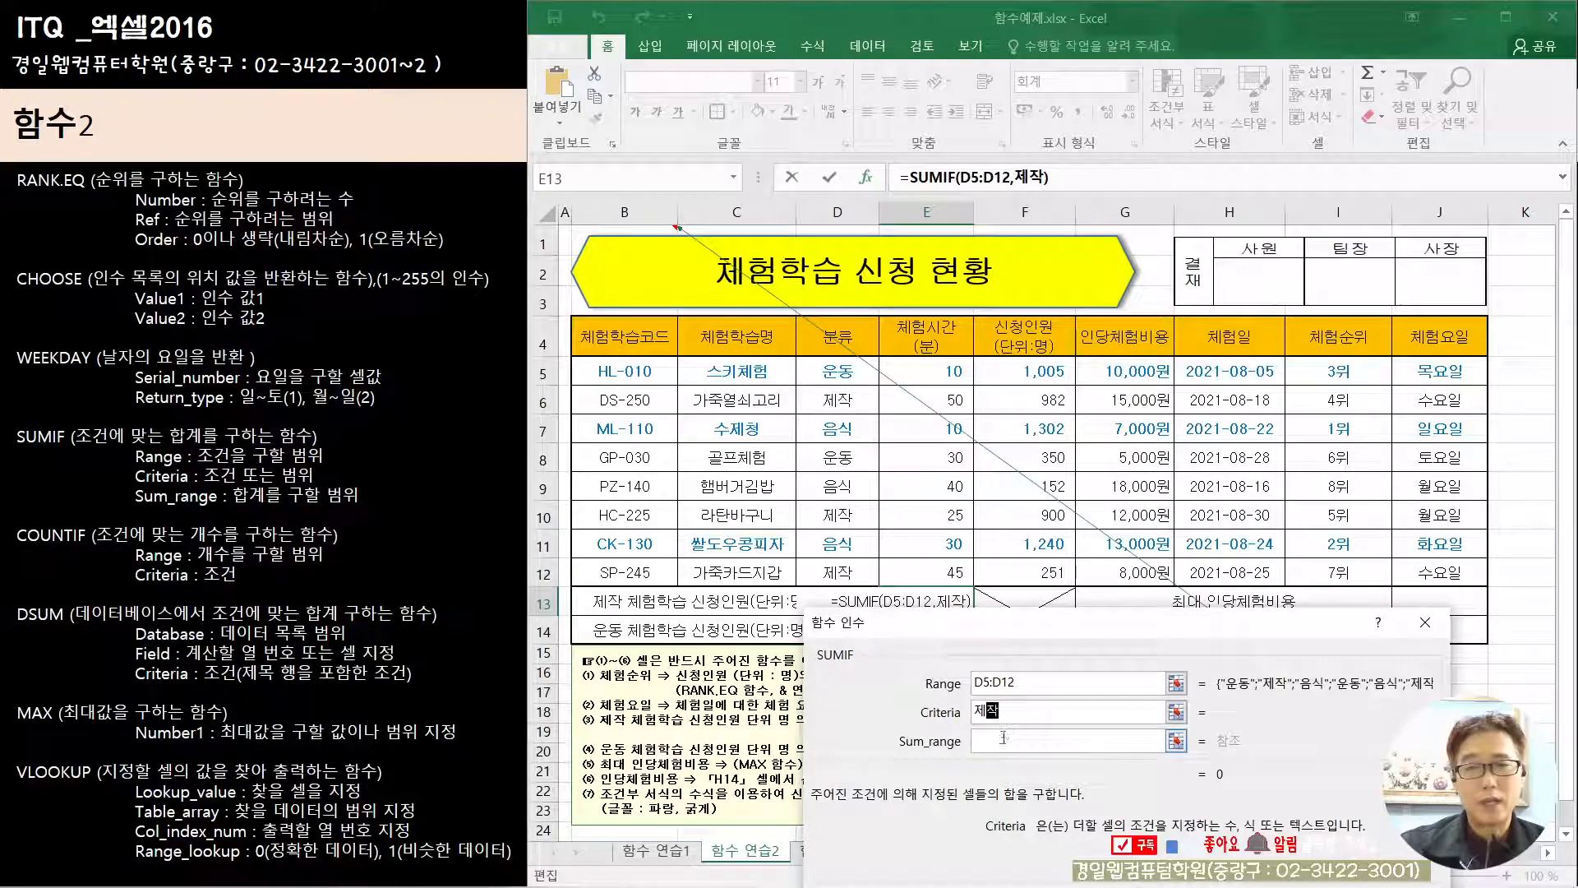
left_click(1007, 742)
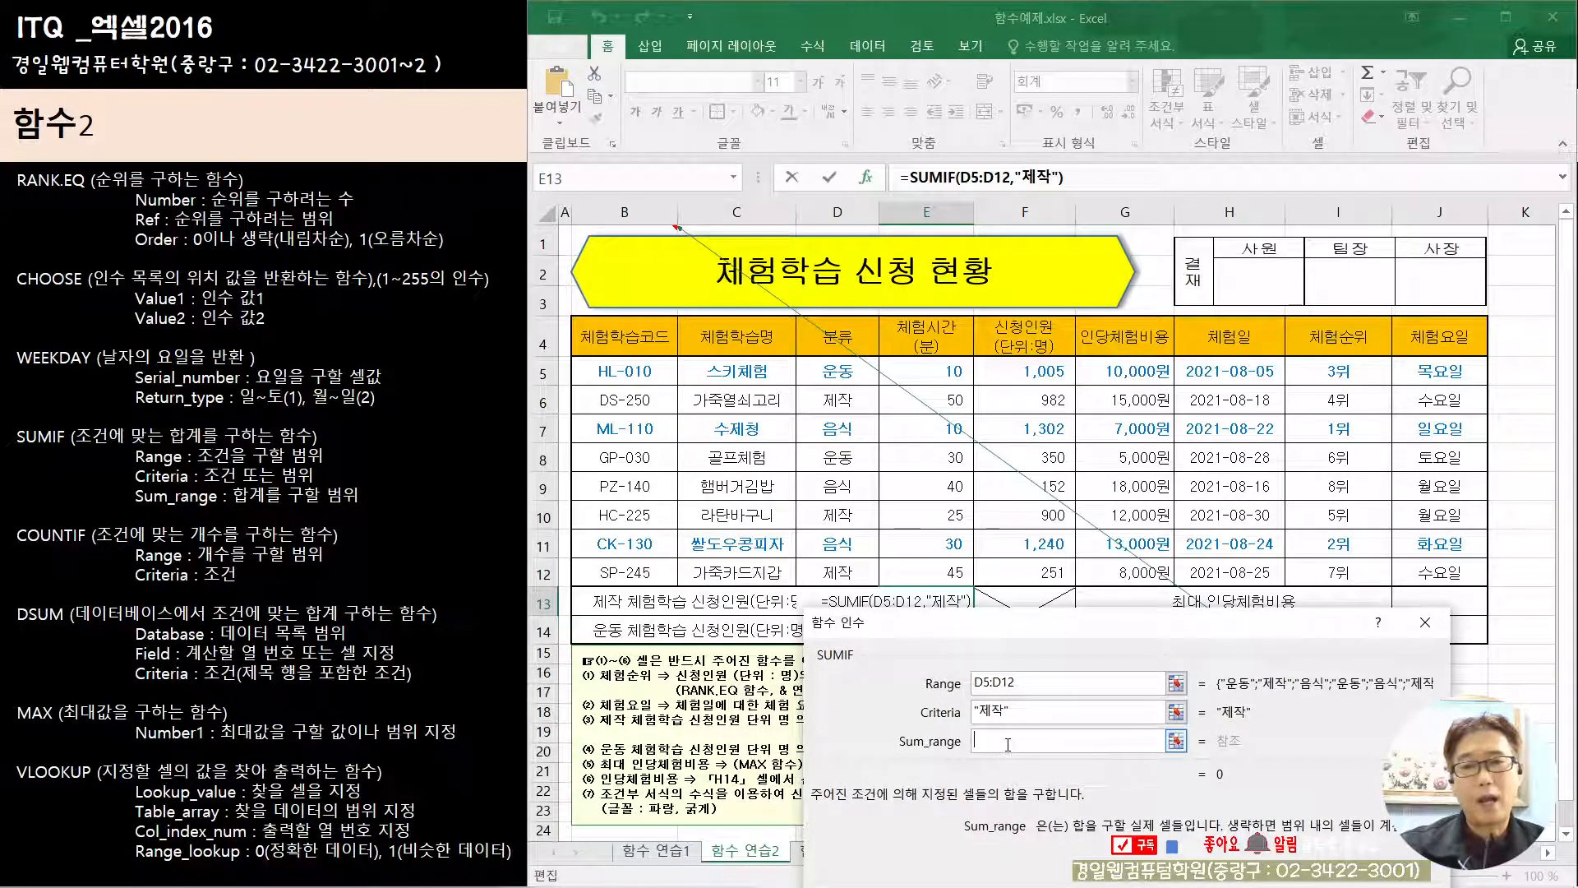
left_click_drag(923, 635, 711, 243)
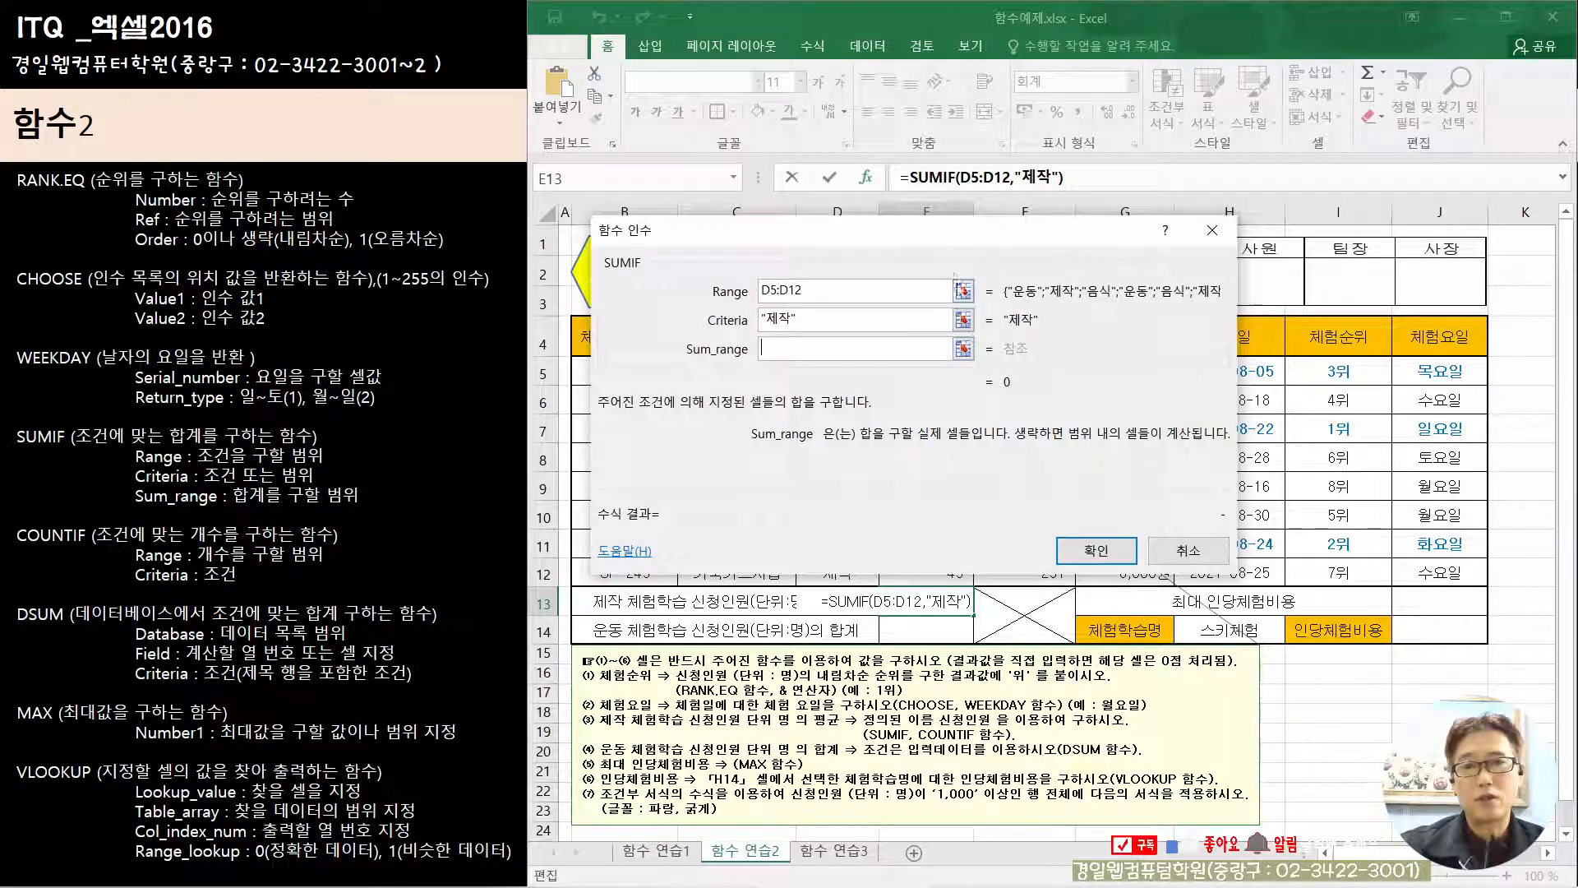
left_click_drag(945, 242, 960, 625)
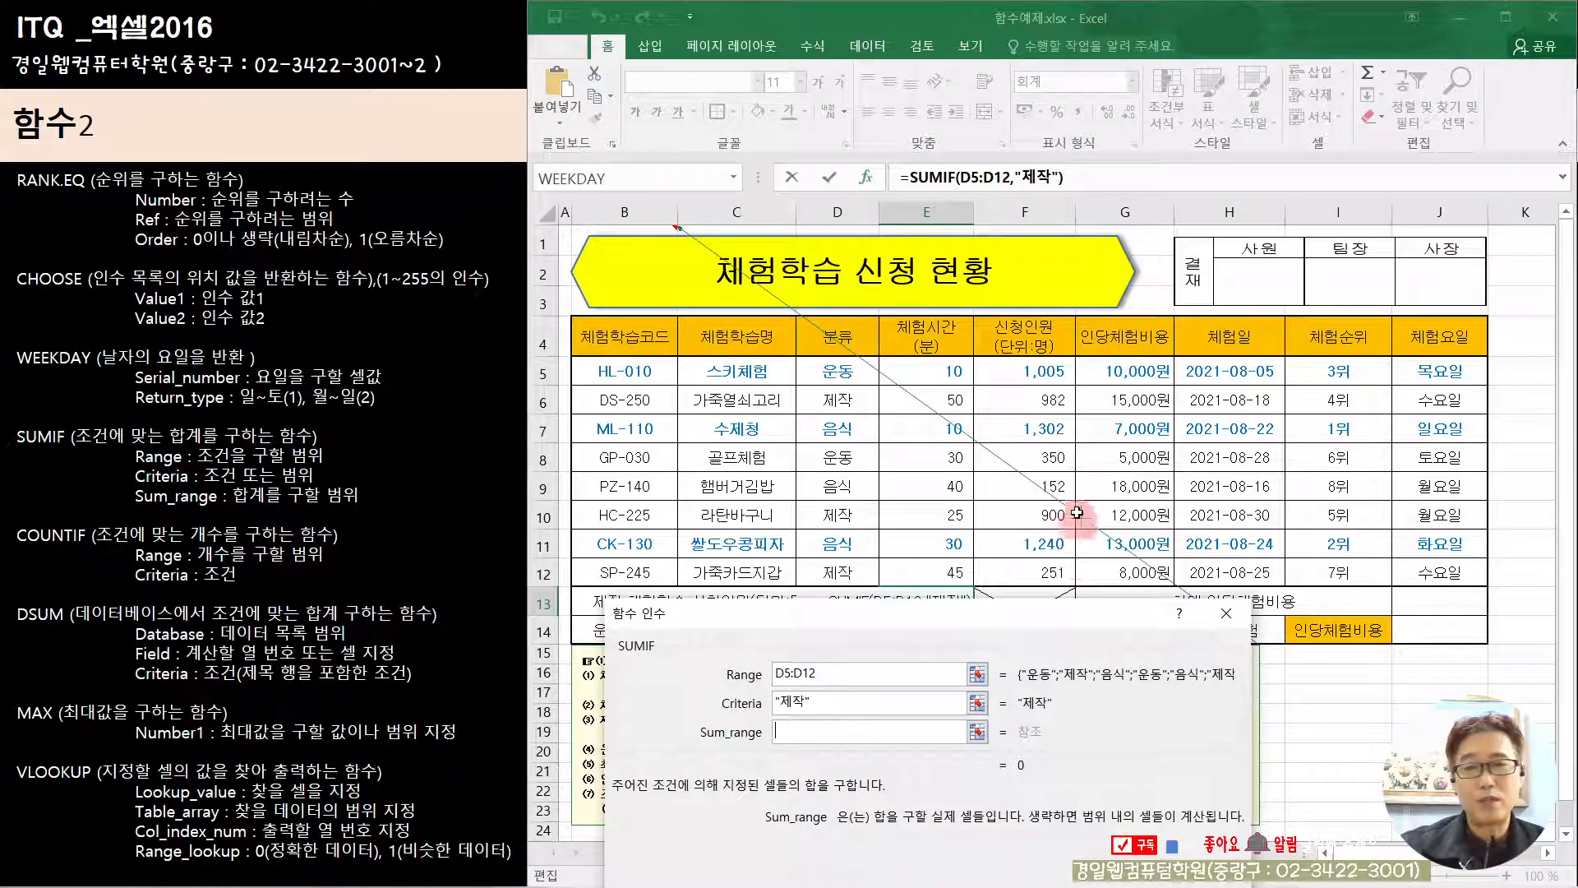
left_click_drag(1021, 368, 1038, 577)
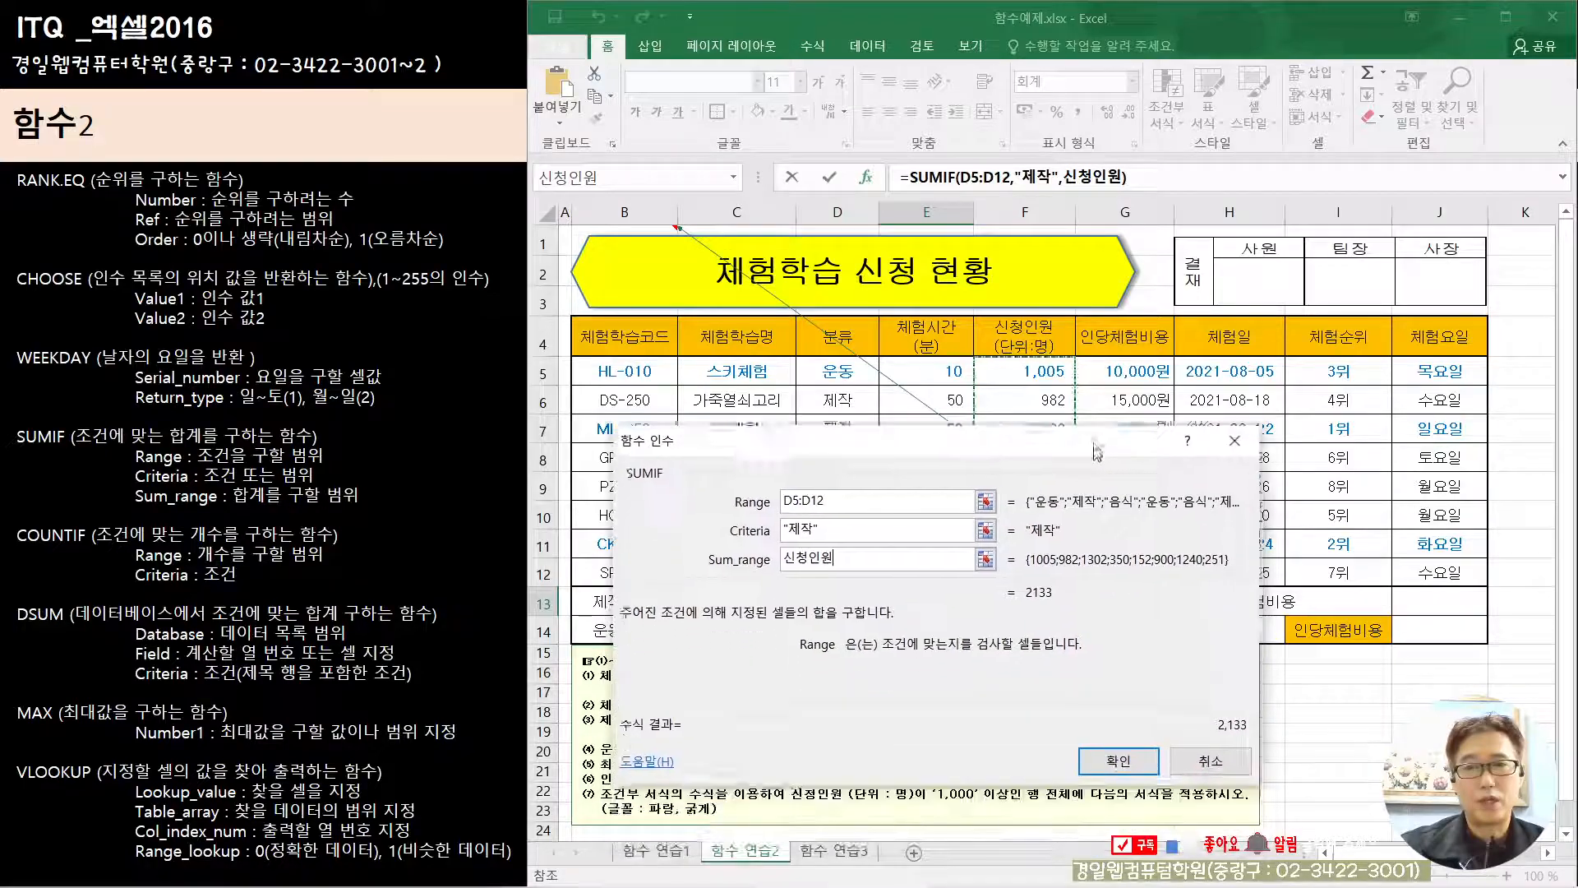
left_click(1118, 699)
Step: Extend the formula in E13 to divide the SUMIF by COUNTIF, and open COUNTIF's function arguments
left_click(915, 601)
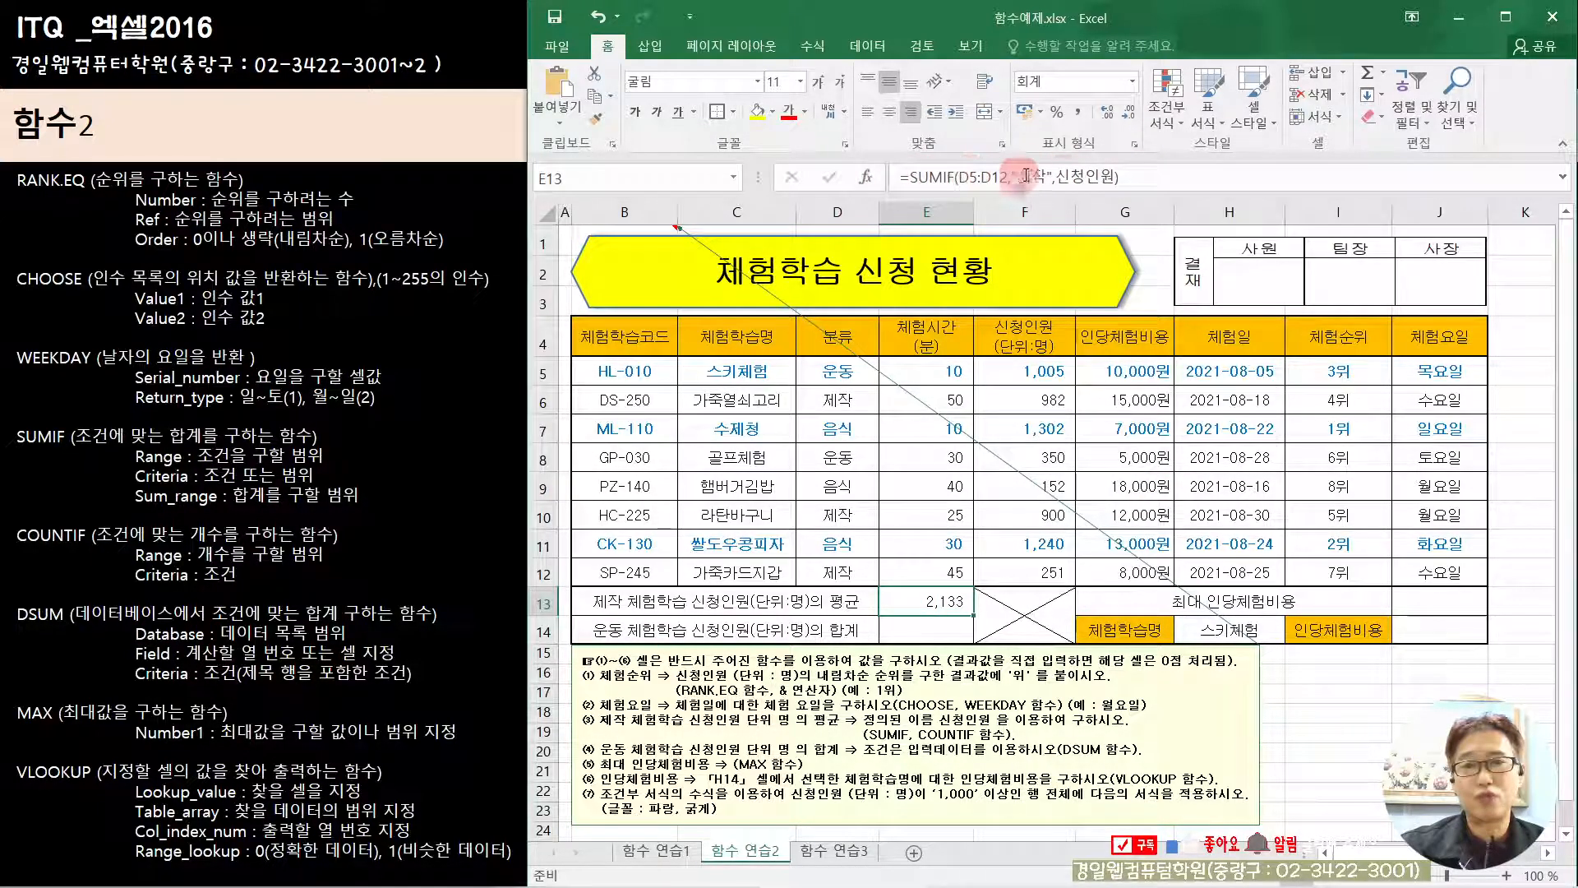
left_click(1121, 176)
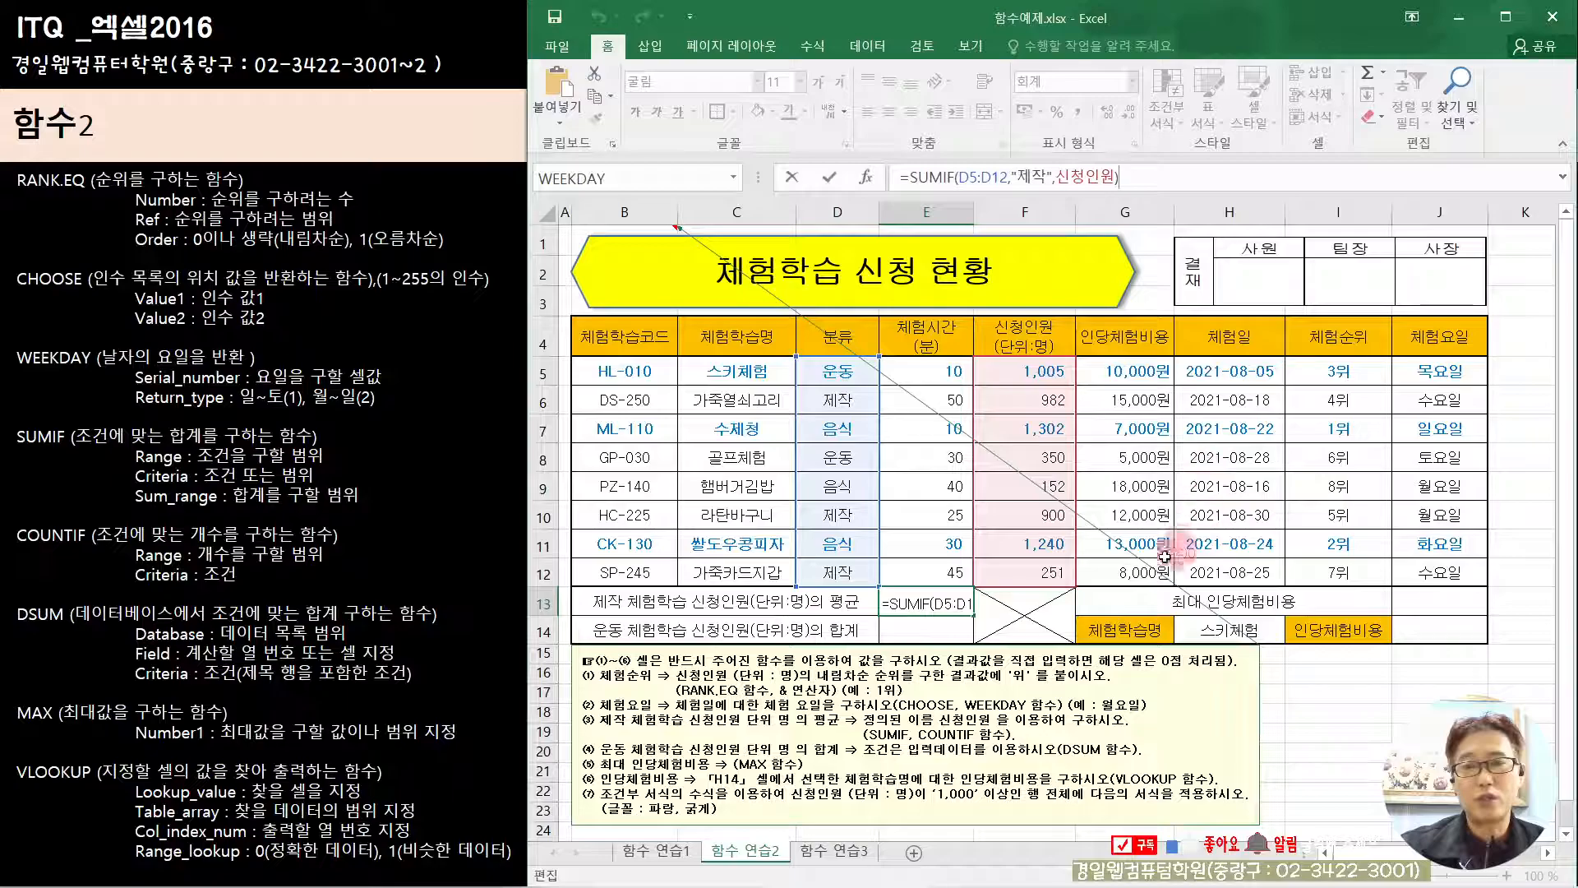
type("/")
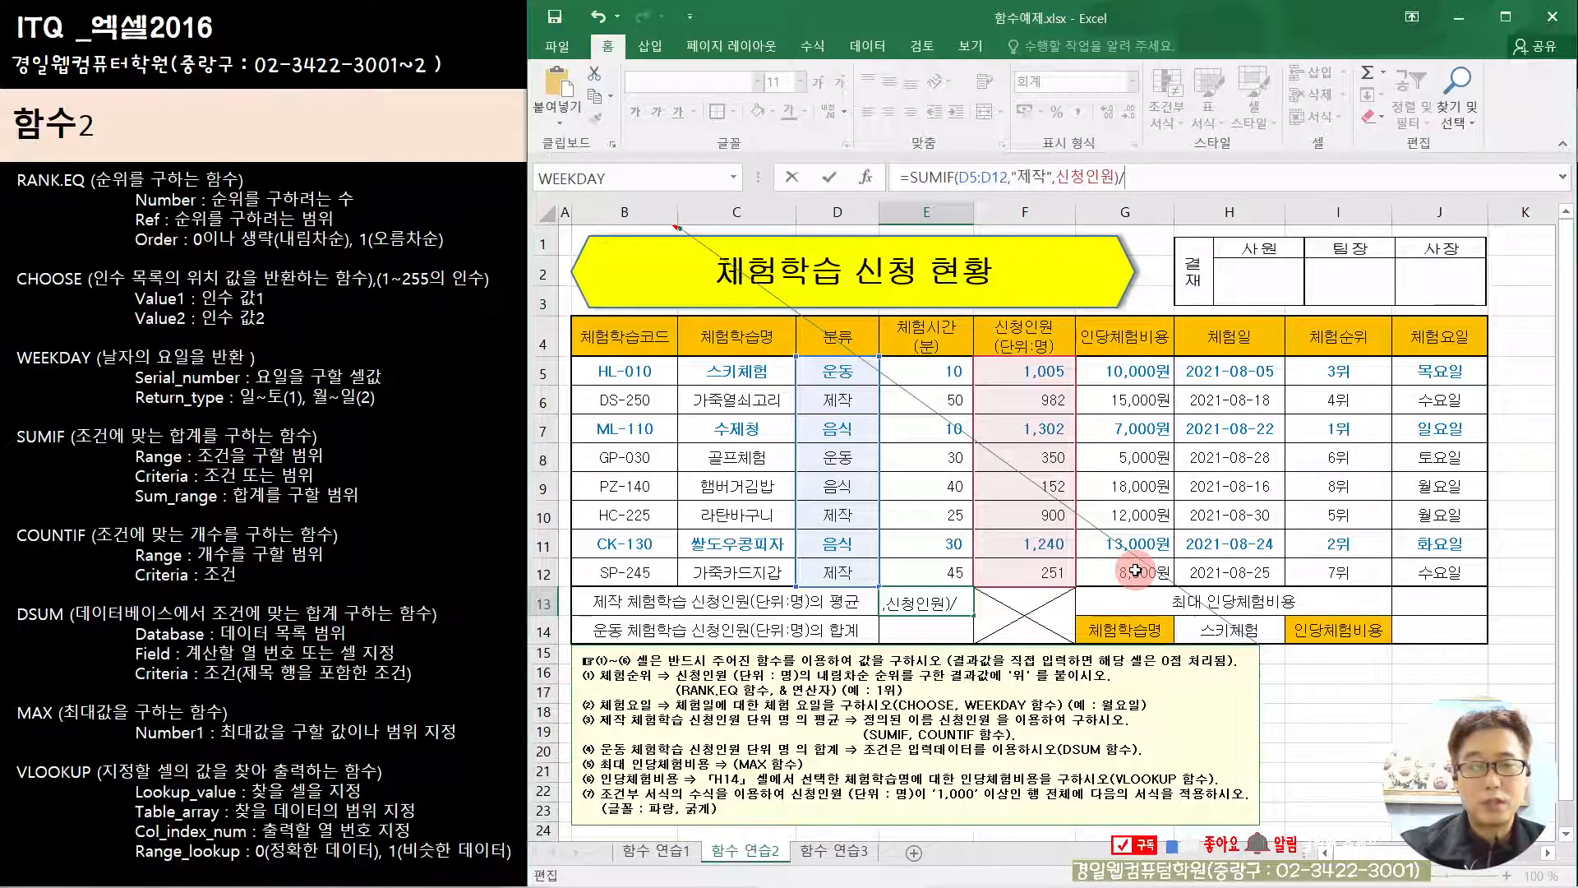
type("cou")
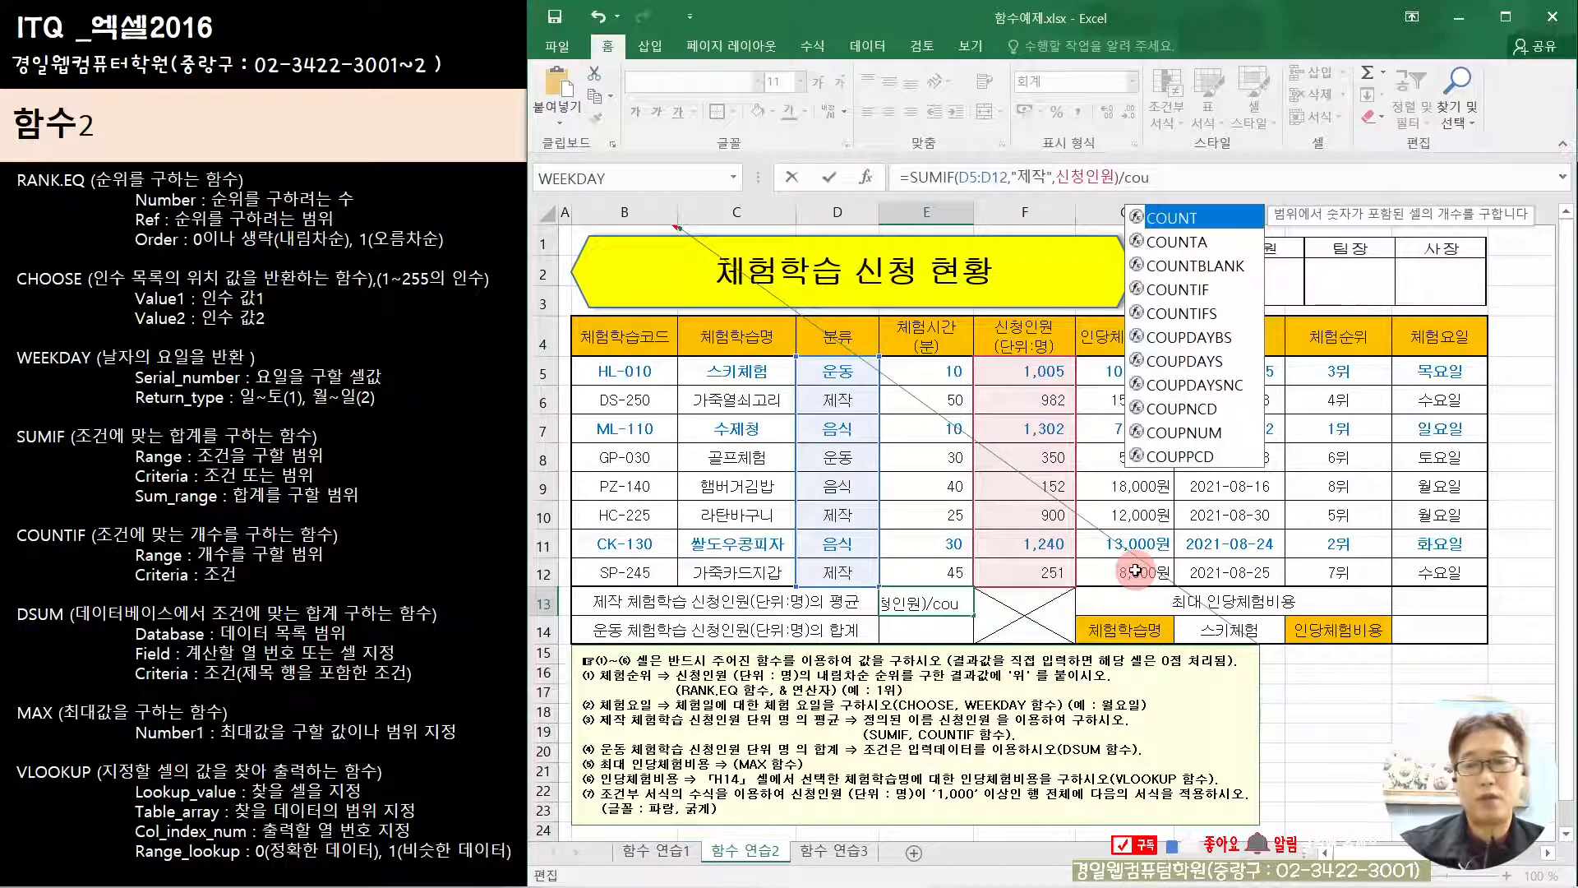
double_click(1204, 296)
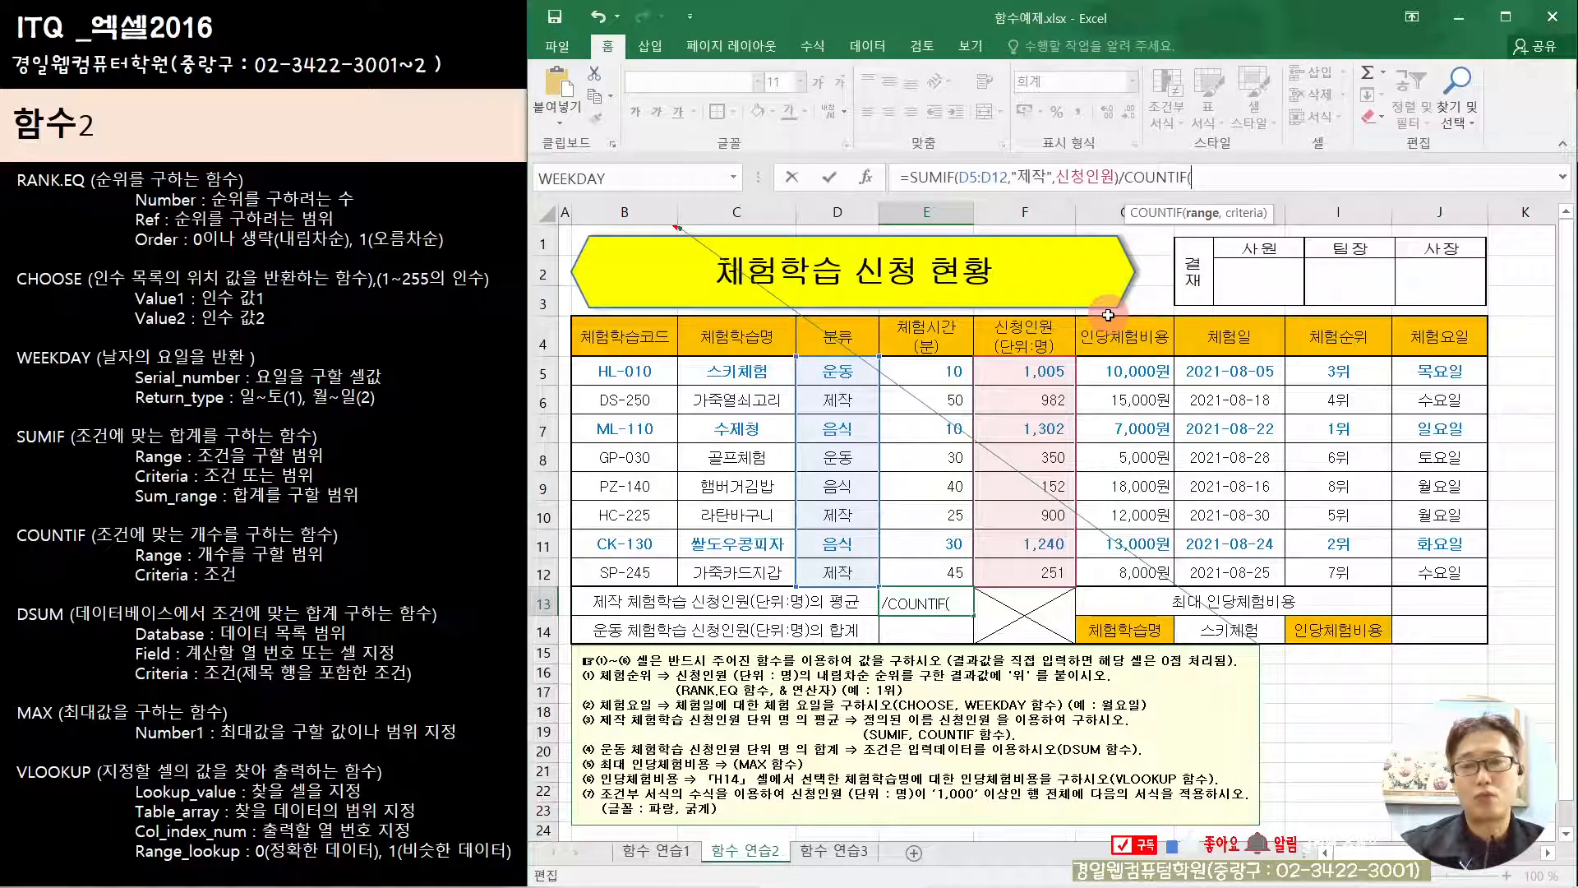
left_click(865, 176)
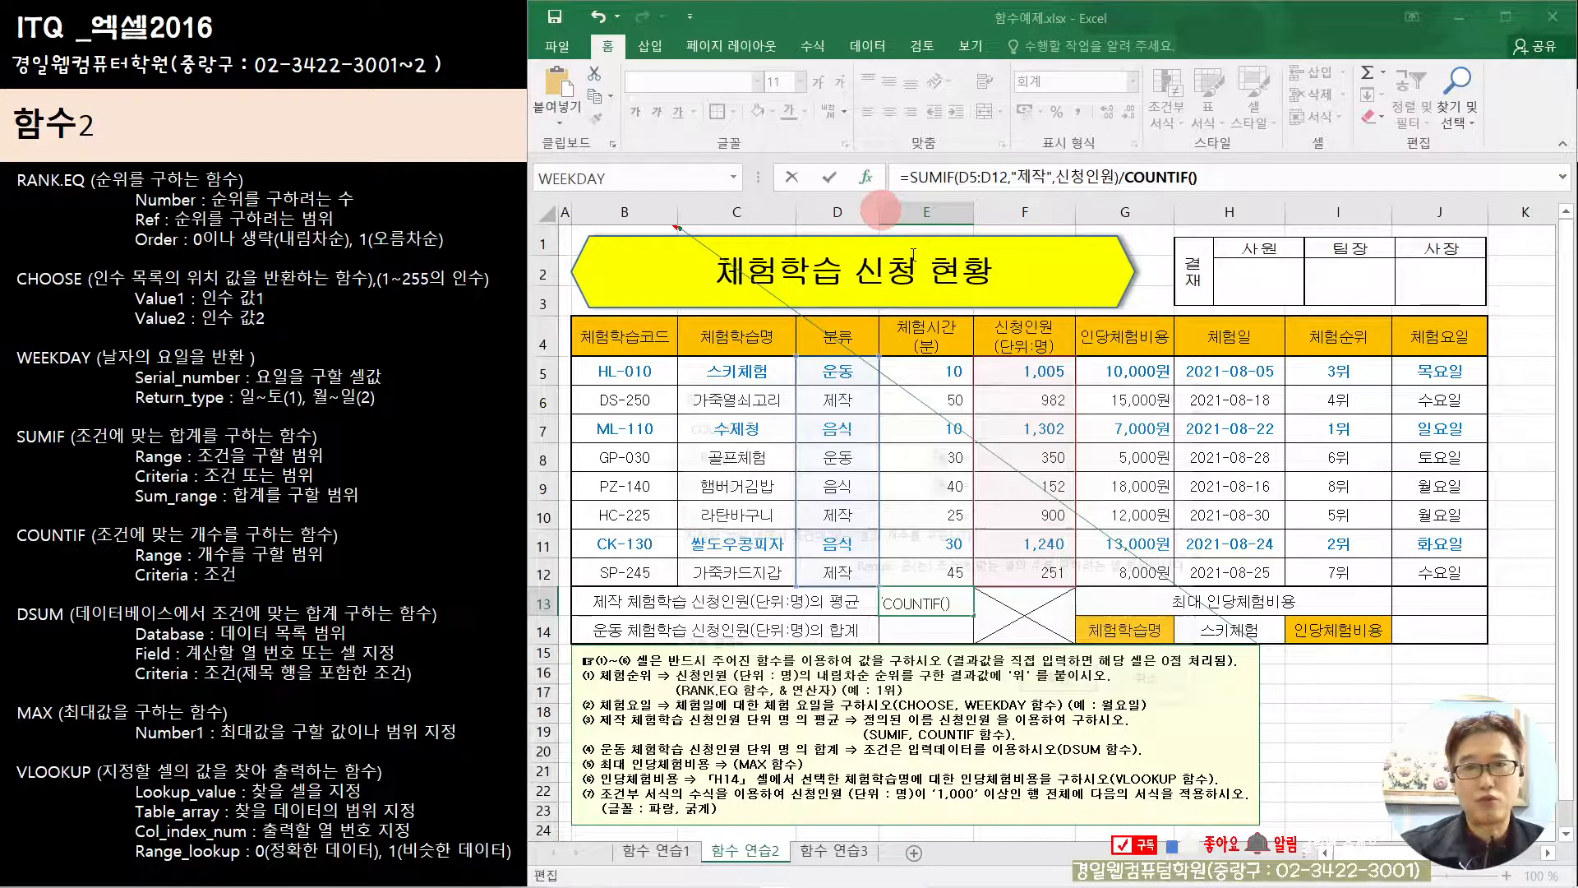
Step: Set COUNTIF's Range to the 분류 cells D5:D12 and Criteria to "제작", and confirm the average formula in E13
left_click_drag(1046, 445, 1352, 532)
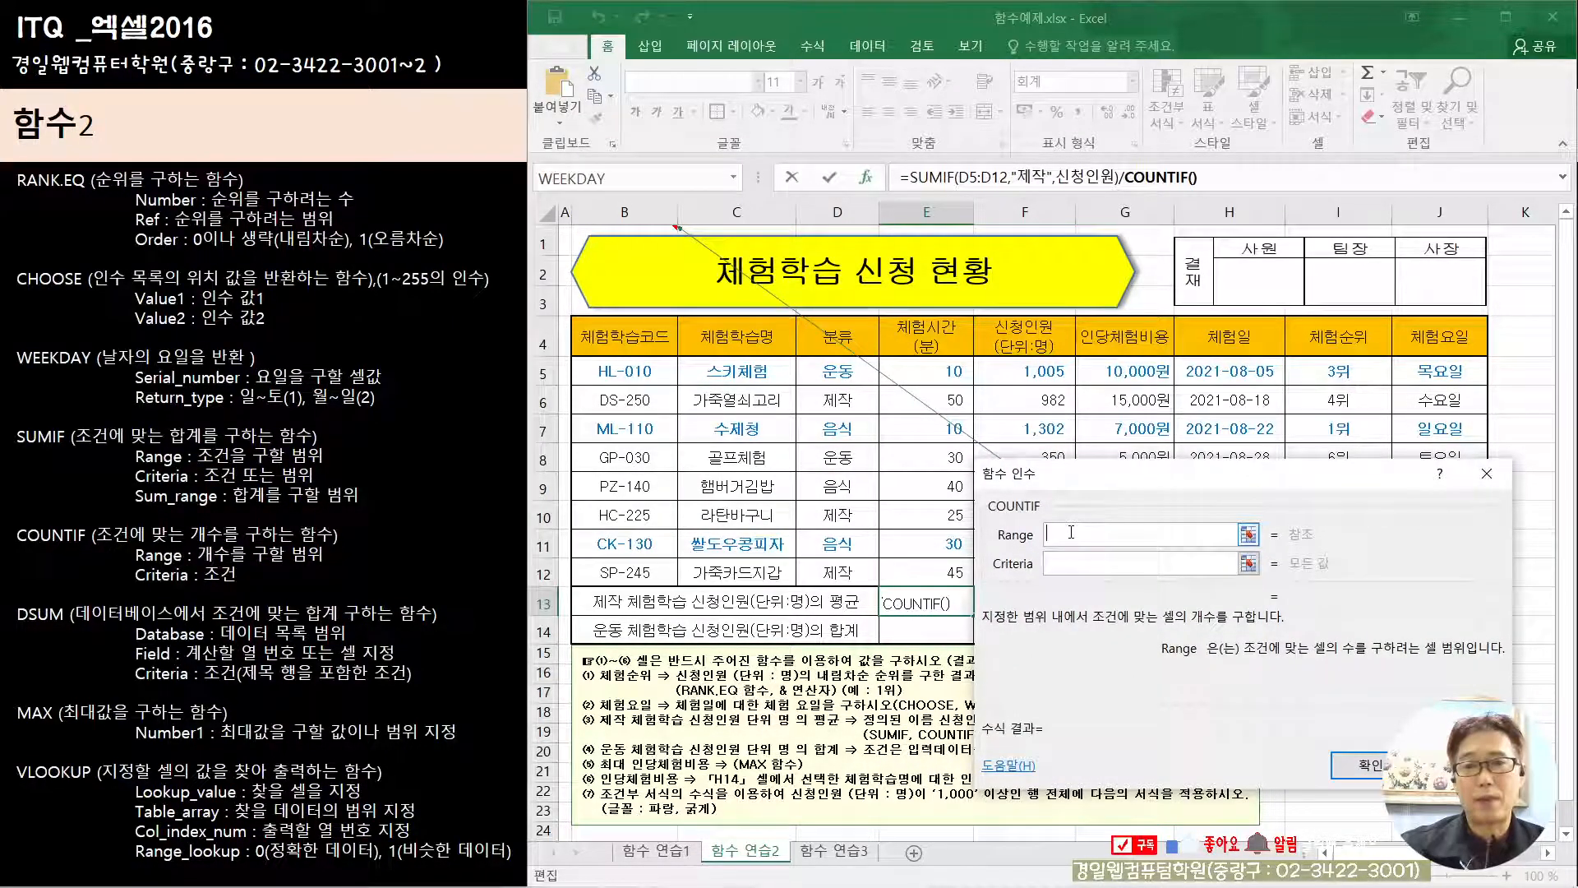
left_click_drag(844, 371, 842, 561)
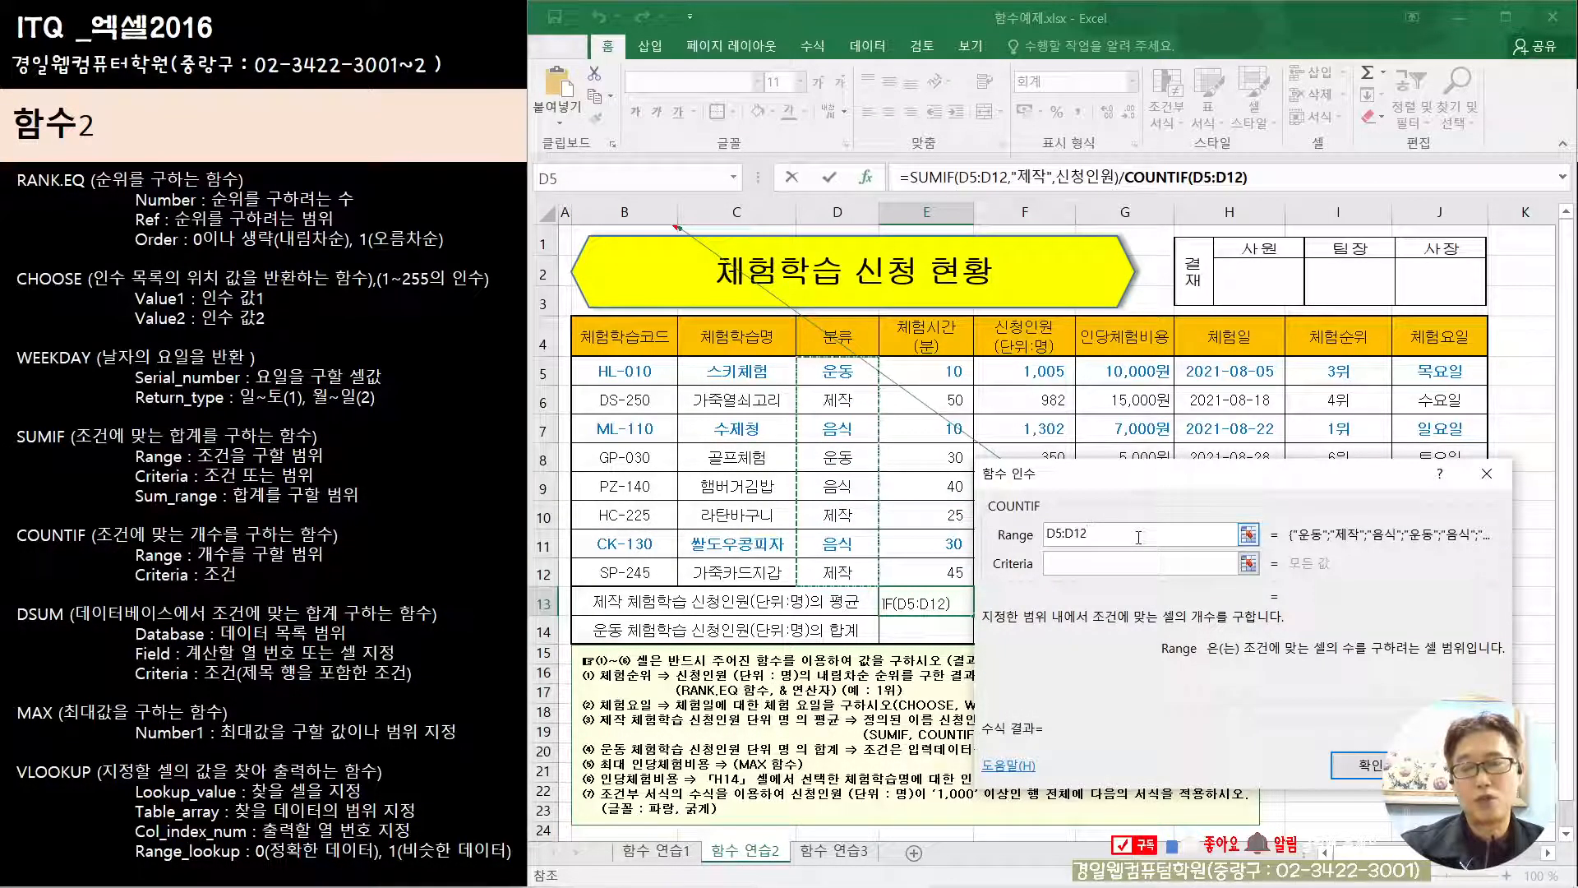
left_click(1091, 562)
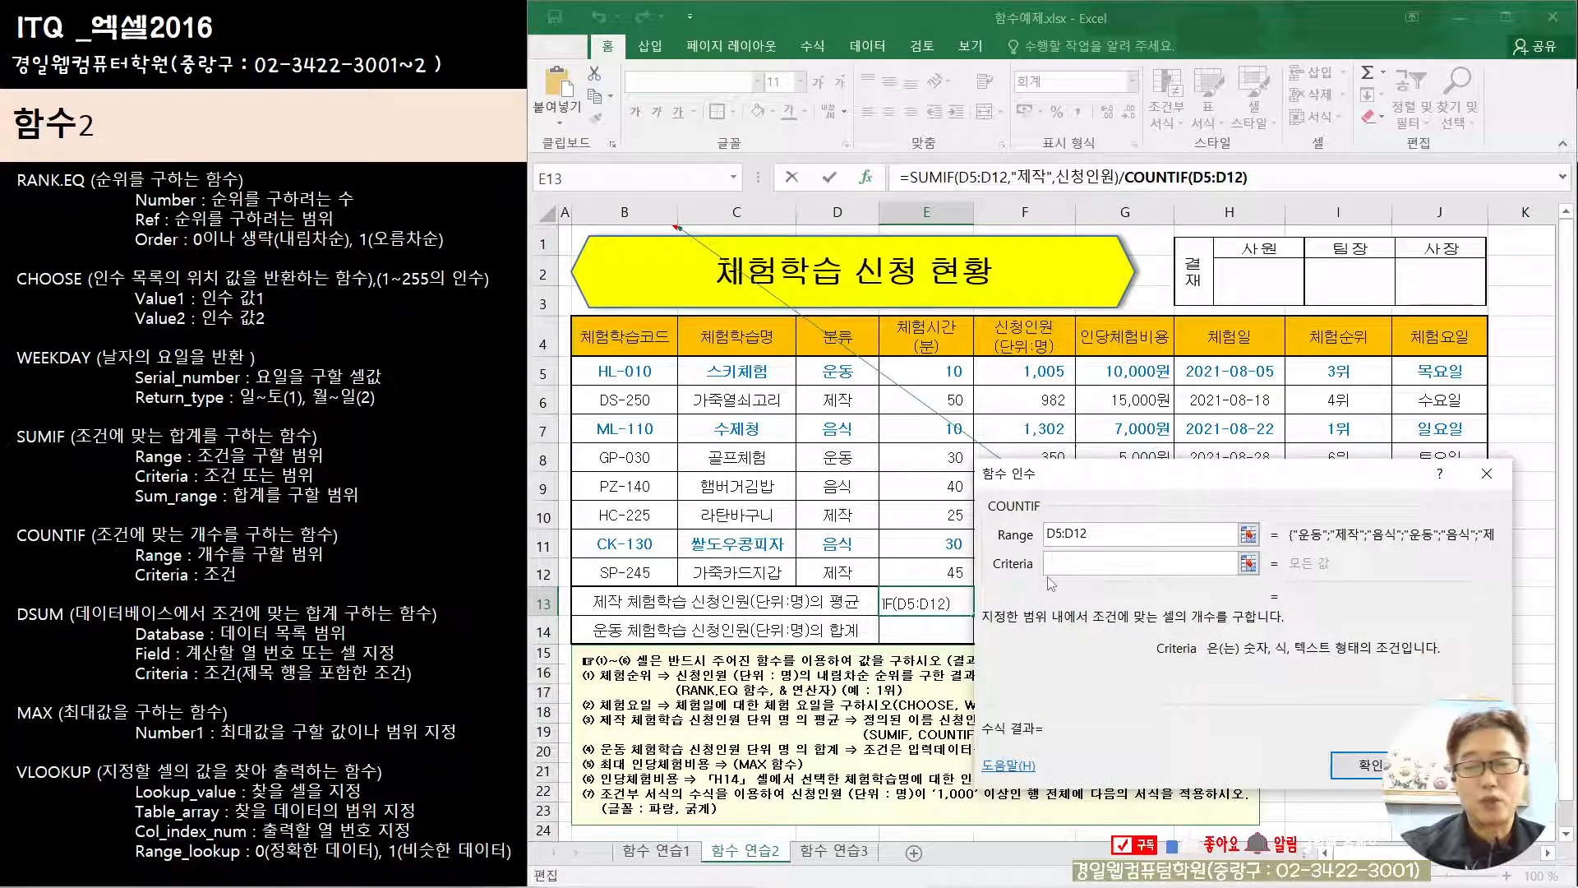
type("제작")
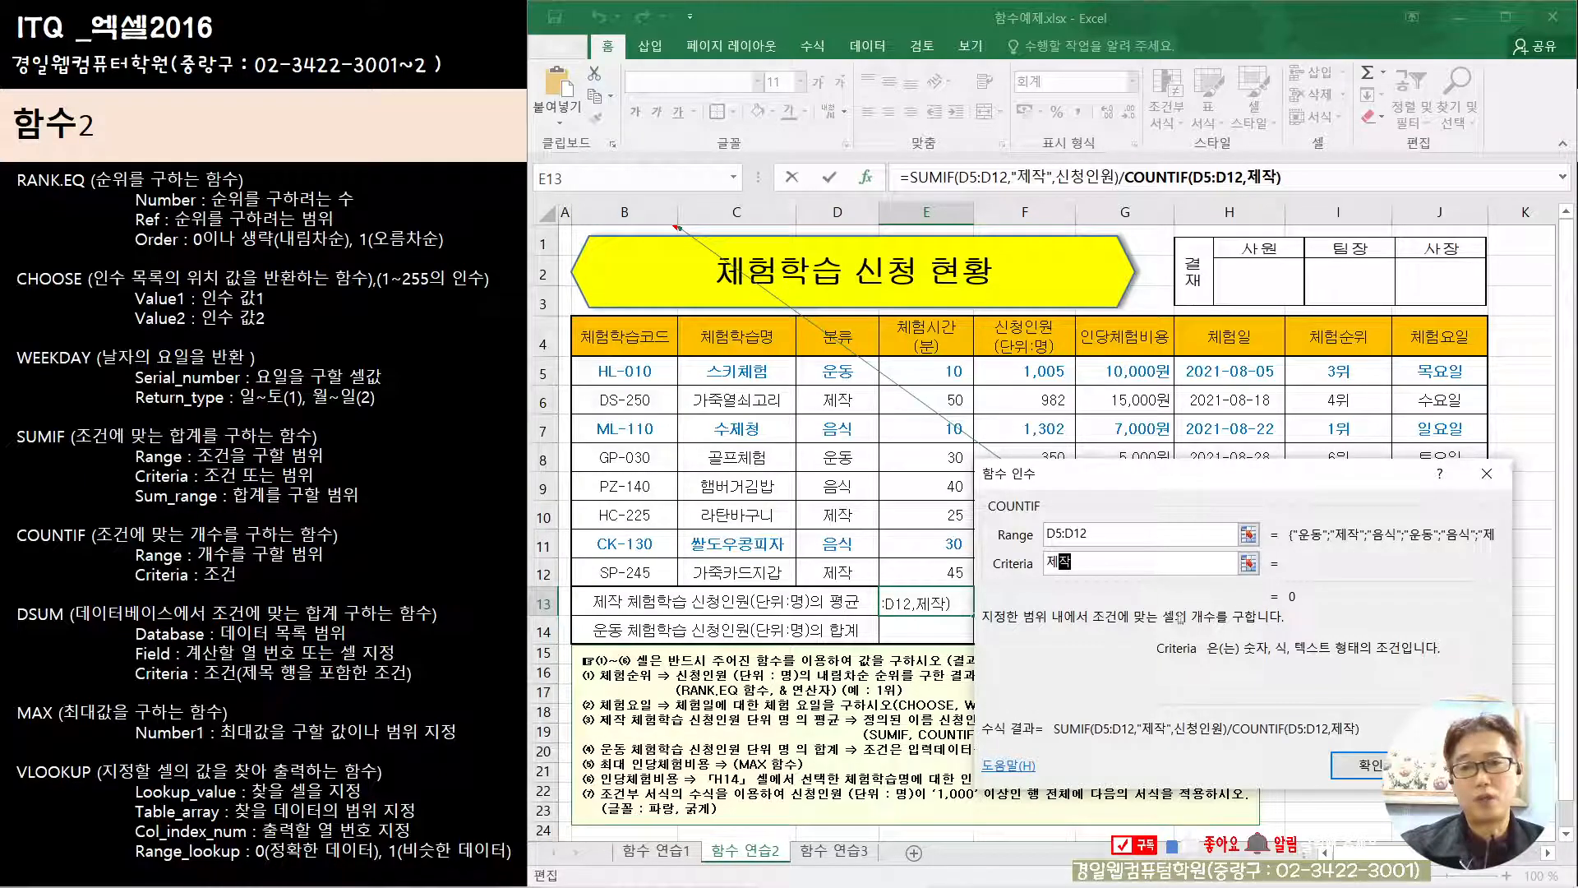
left_click(1389, 766)
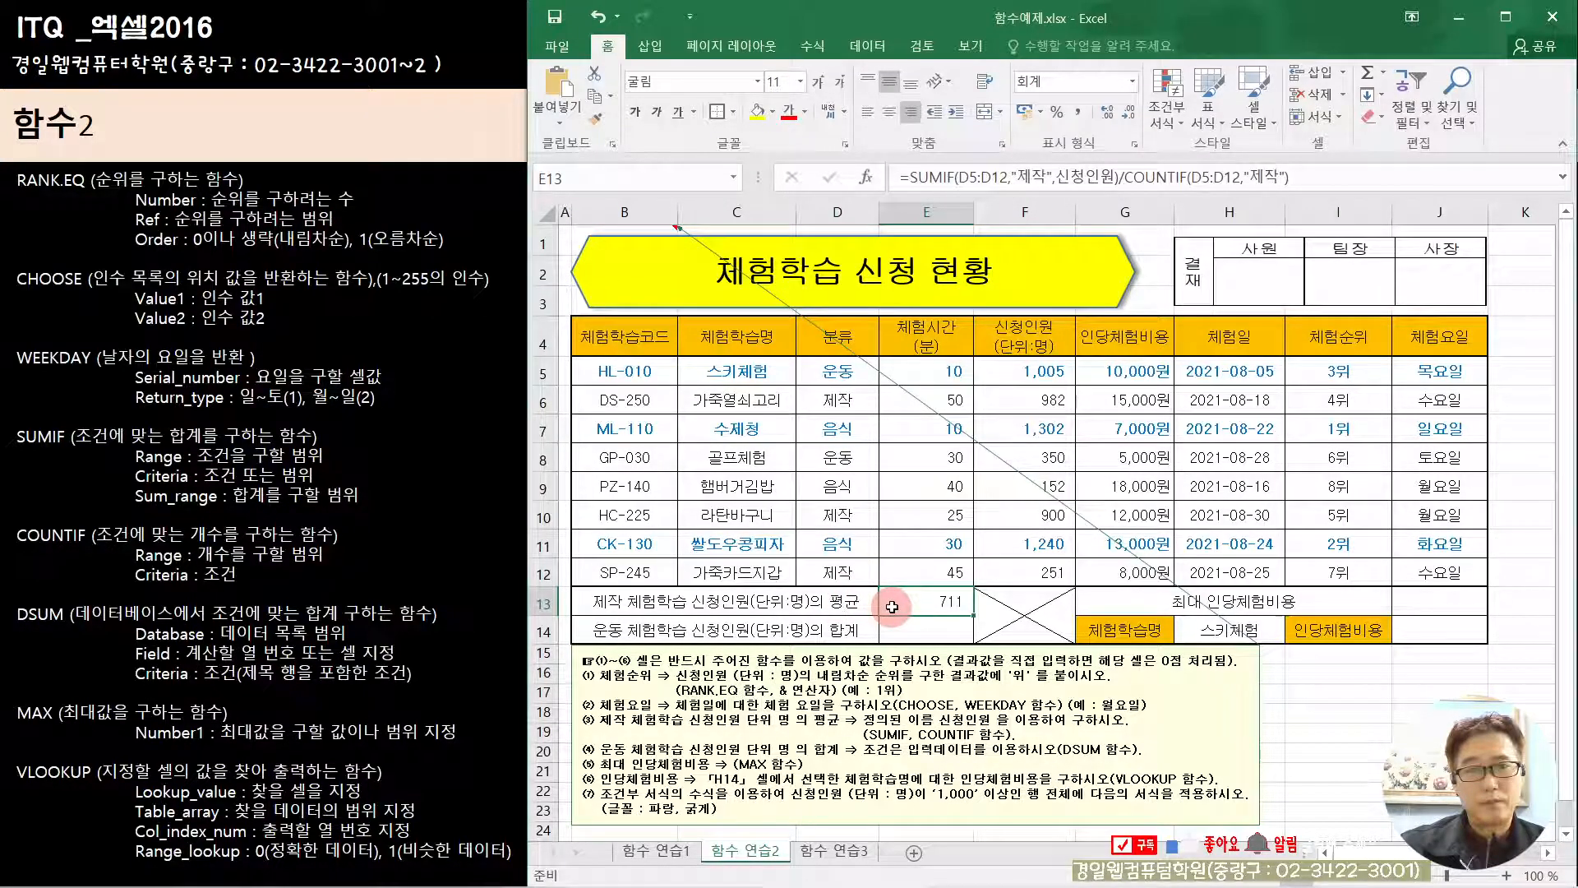
Step: Start a DSUM formula in E14 for the 운동 applicant total and open its function arguments
left_click(936, 623)
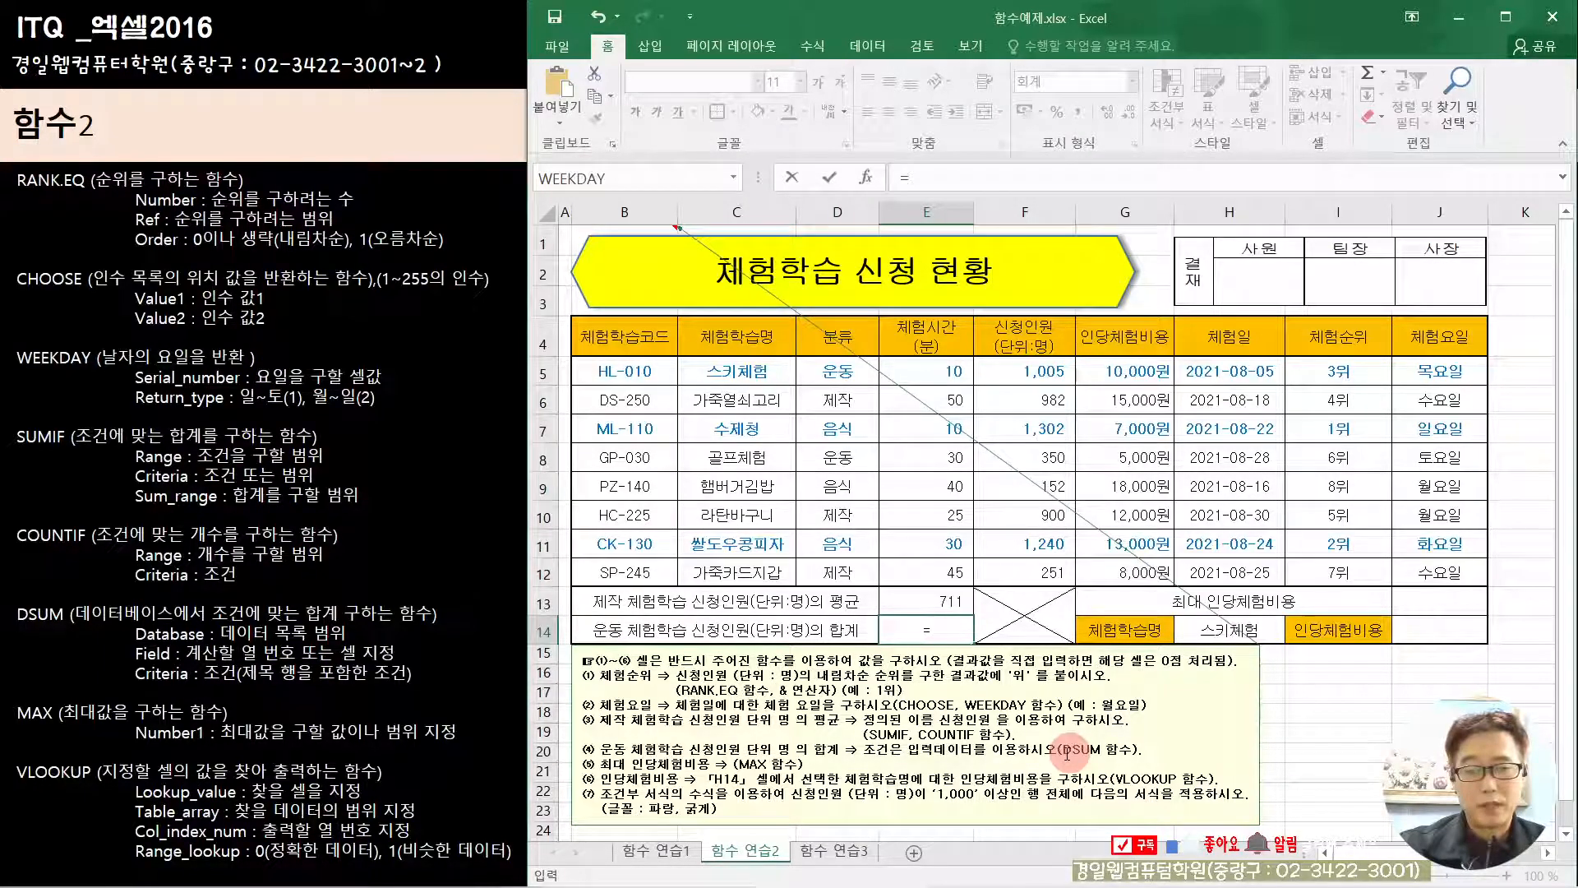
type("ds")
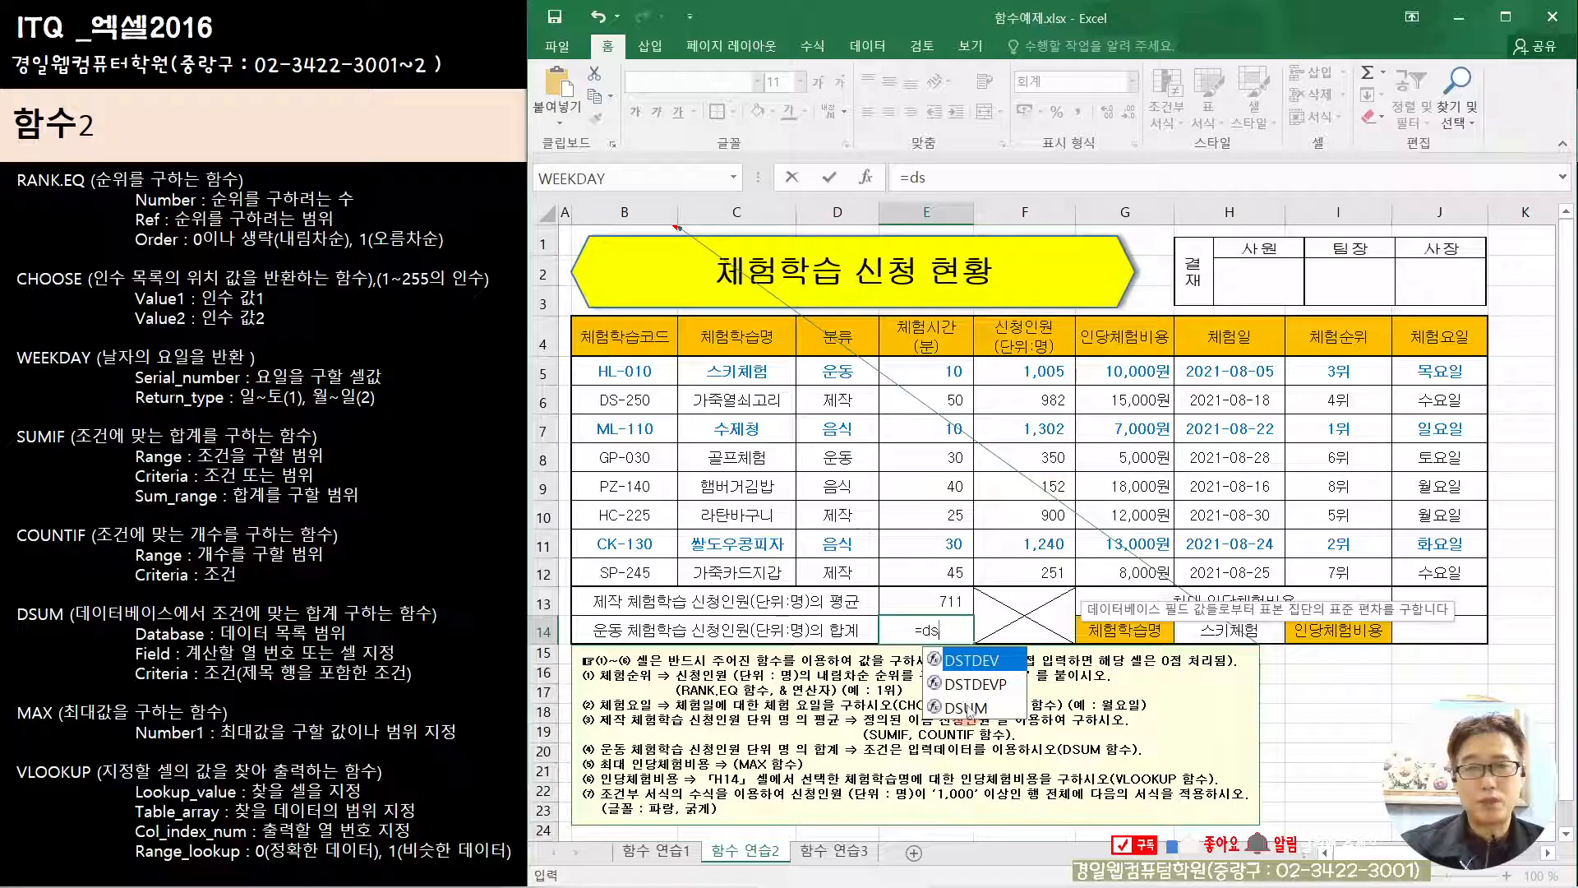
left_click(967, 708)
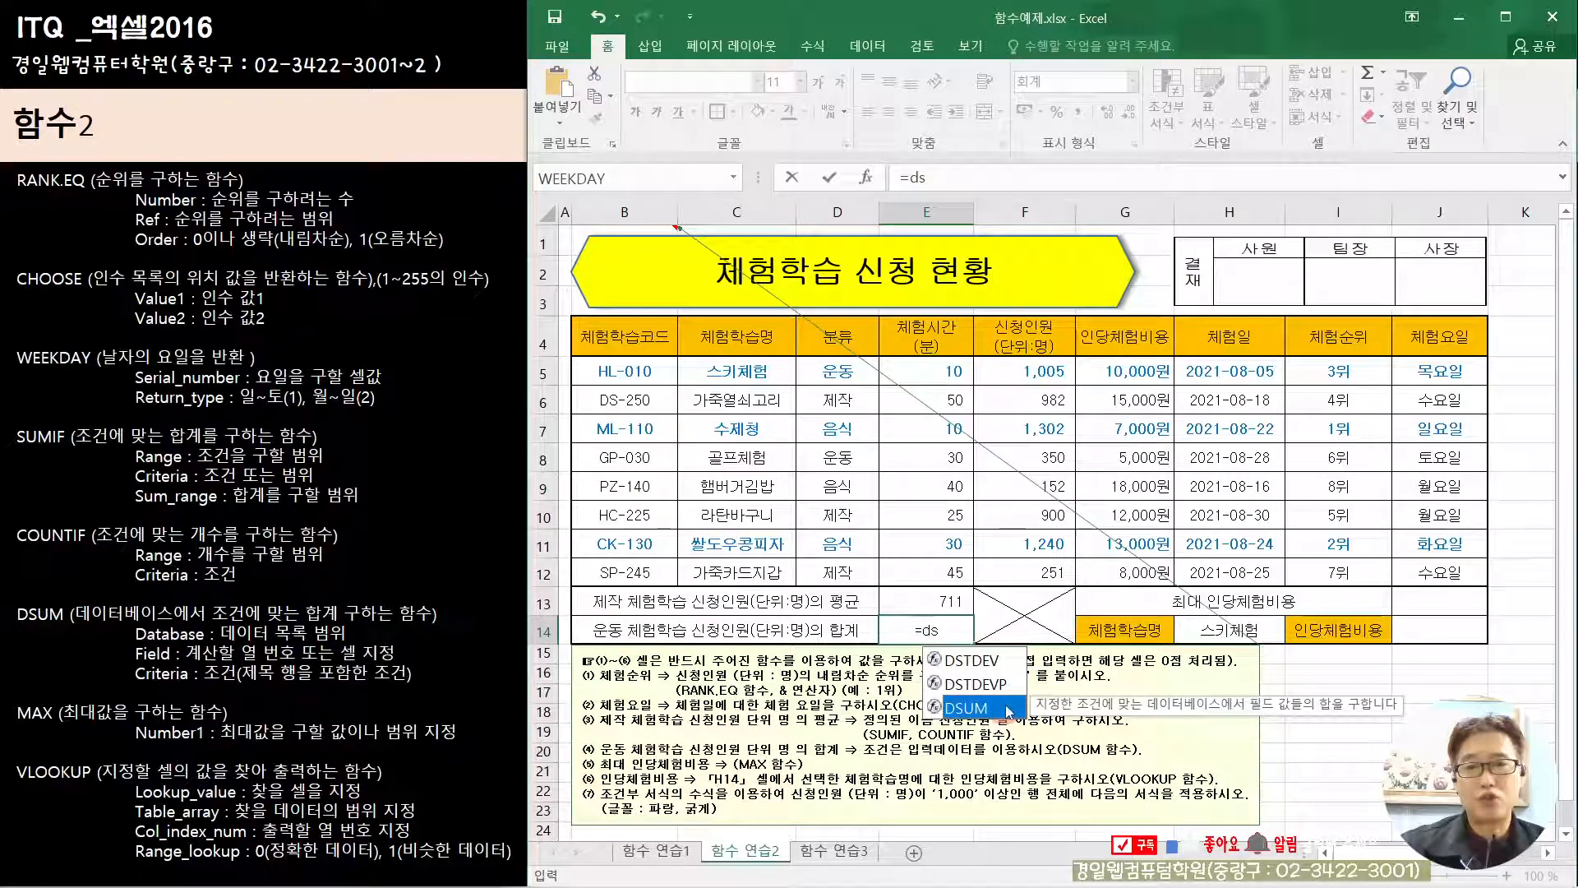
double_click(1008, 712)
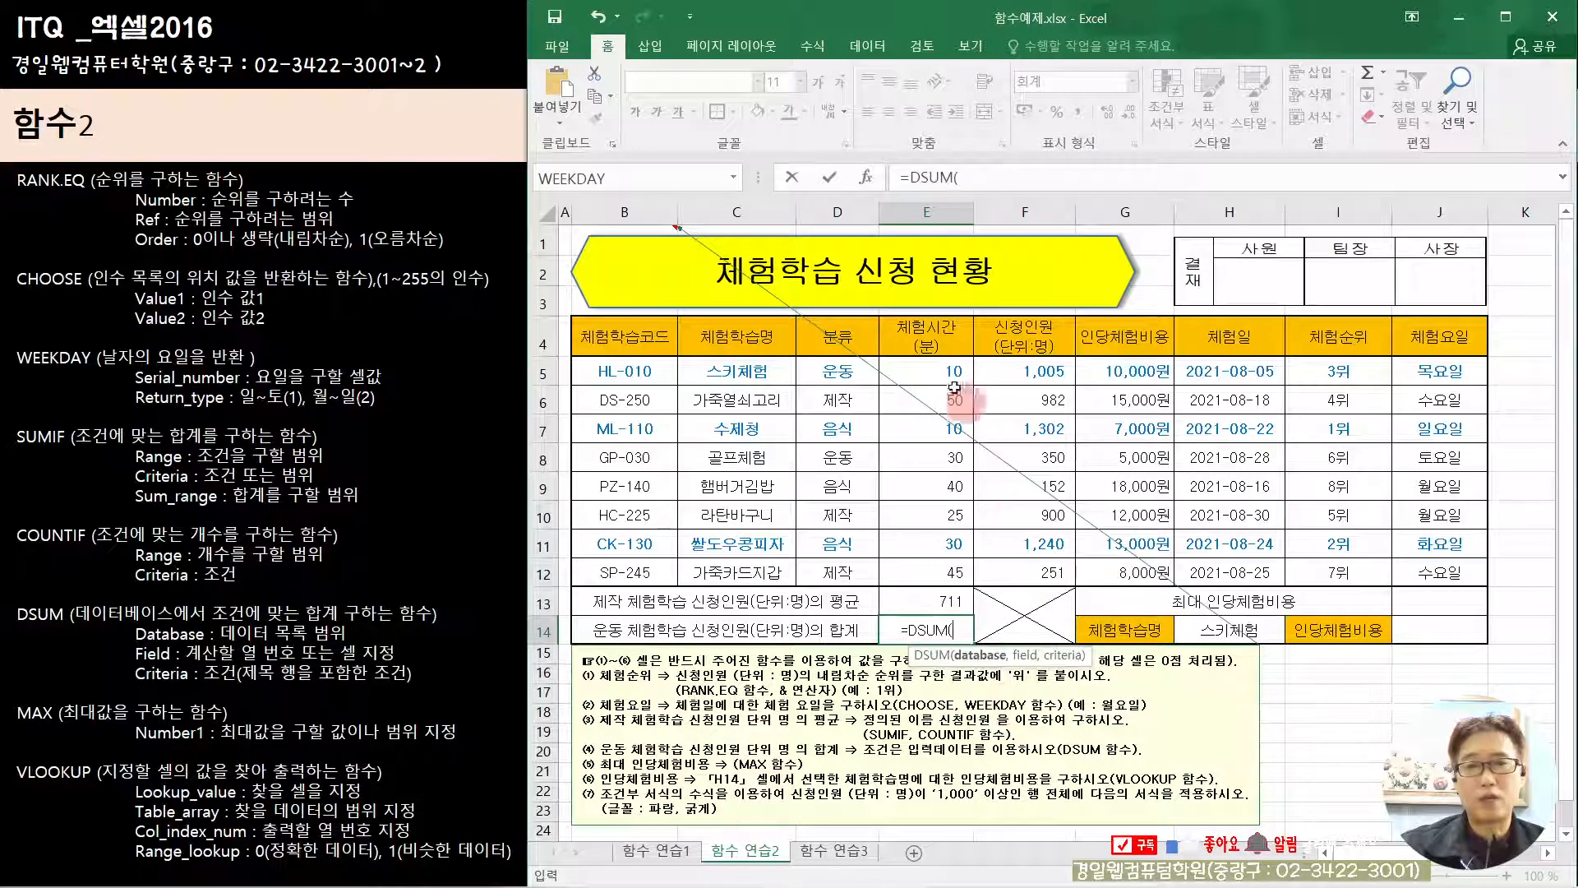
left_click(867, 177)
Step: Set DSUM's Database to the whole table B4:J12 including headers, and Field to 5
left_click_drag(1093, 457, 924, 624)
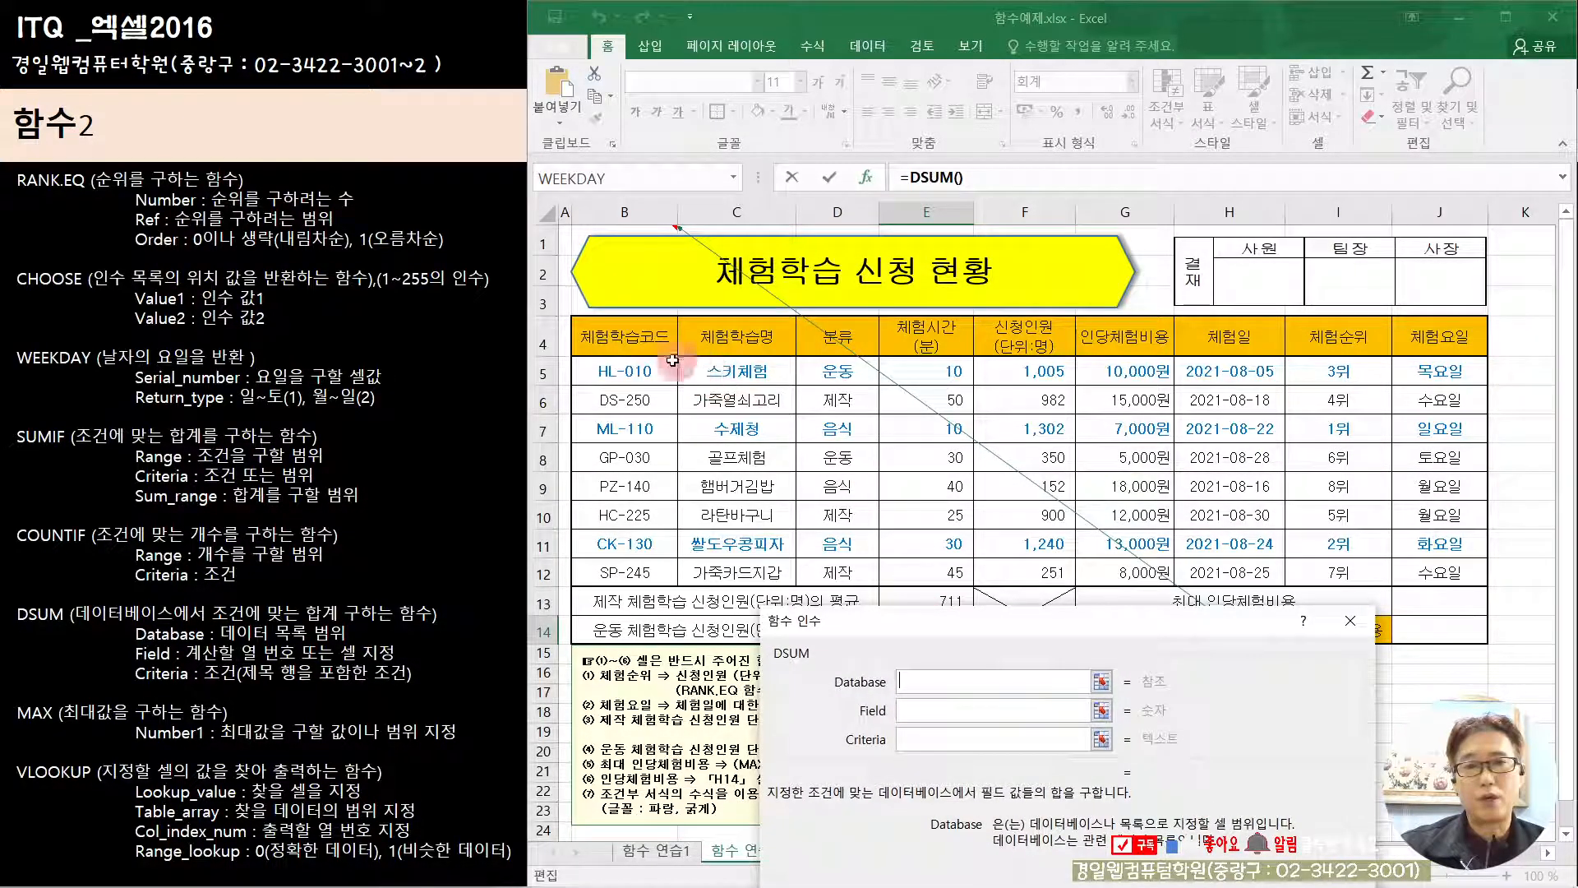
left_click_drag(608, 345, 1434, 576)
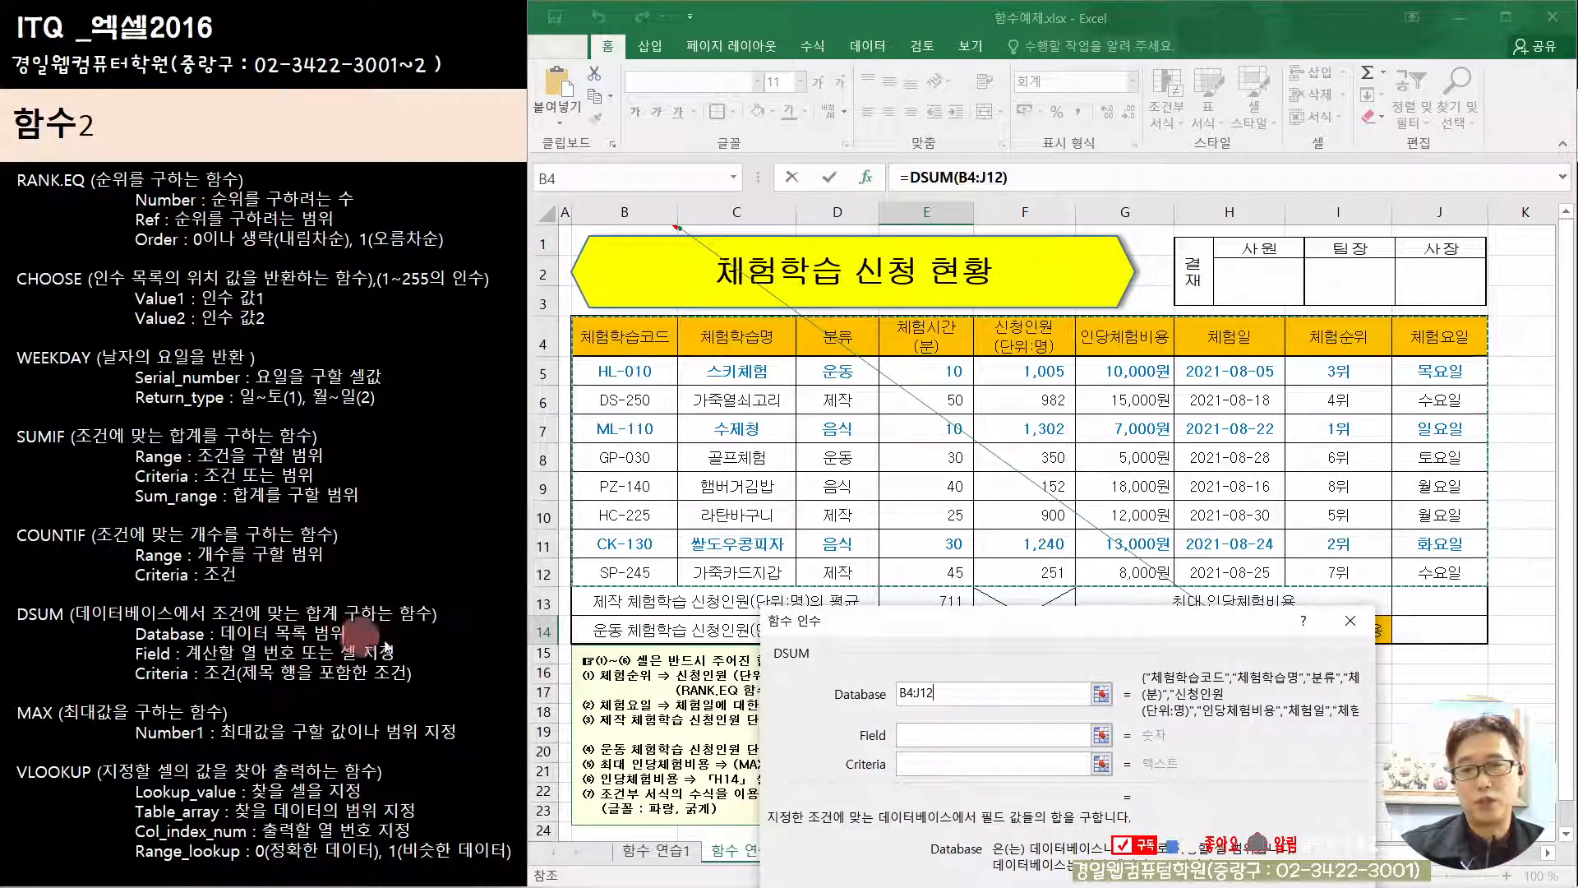
left_click(901, 733)
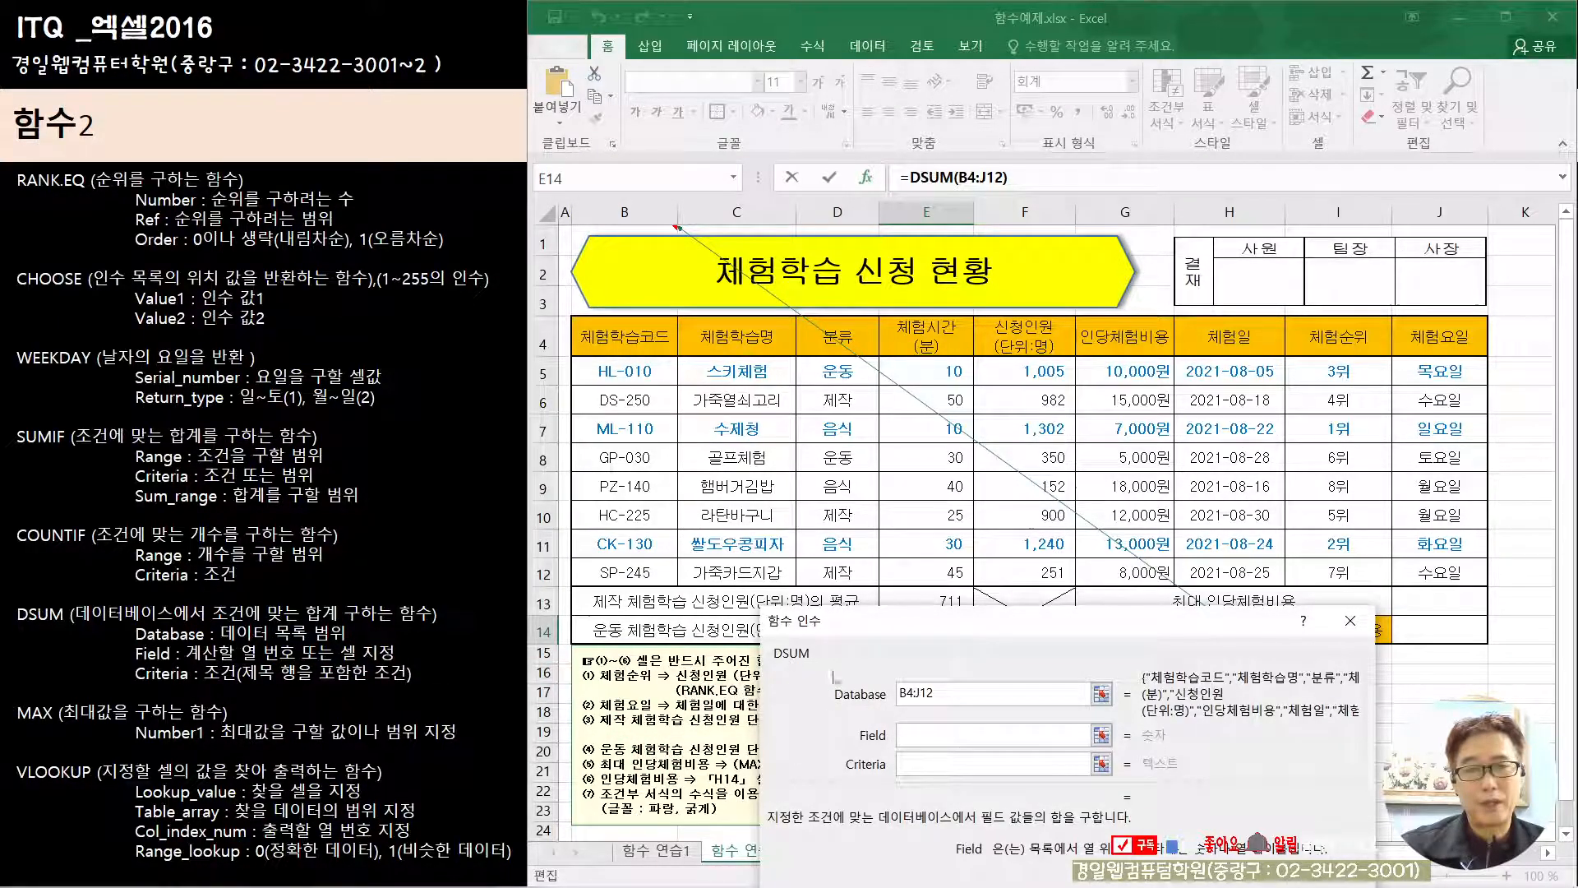
left_click_drag(846, 635, 851, 776)
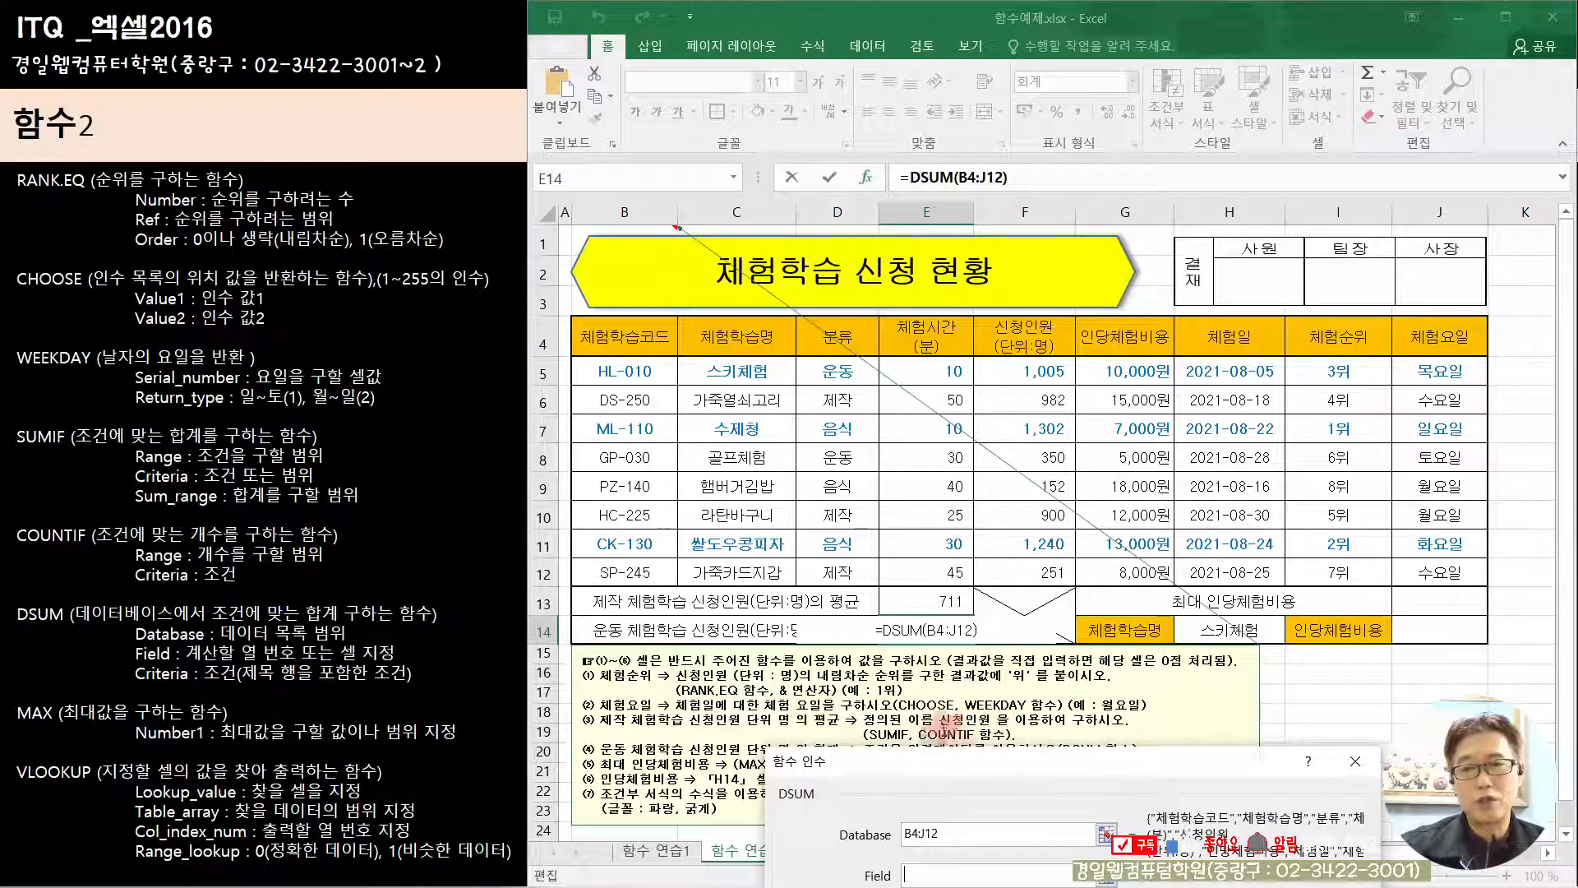
left_click_drag(1014, 767, 1011, 679)
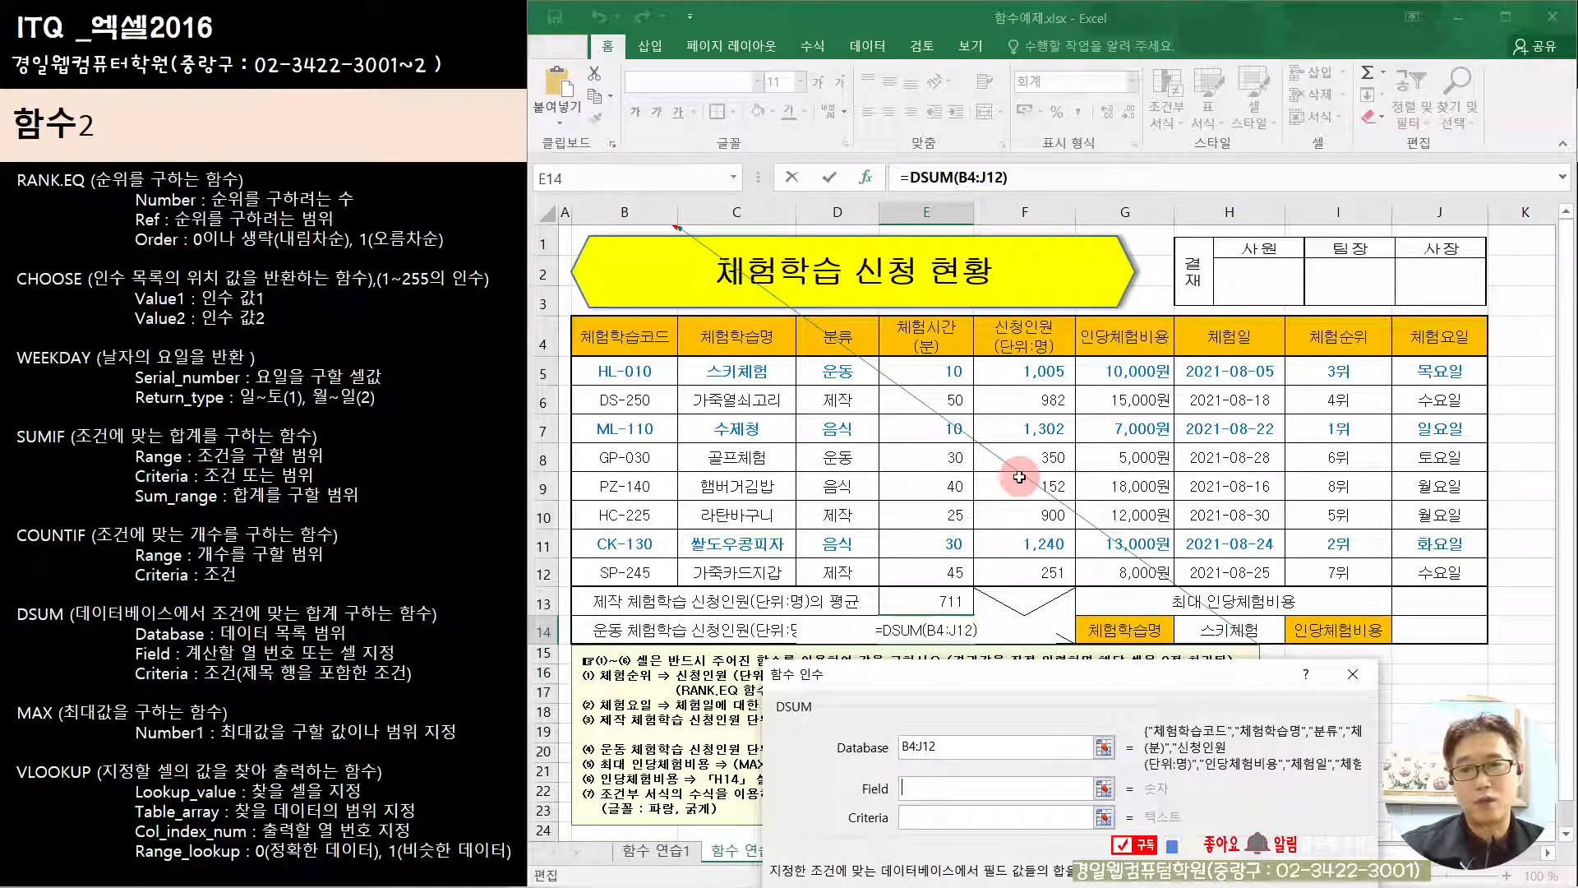
type("5")
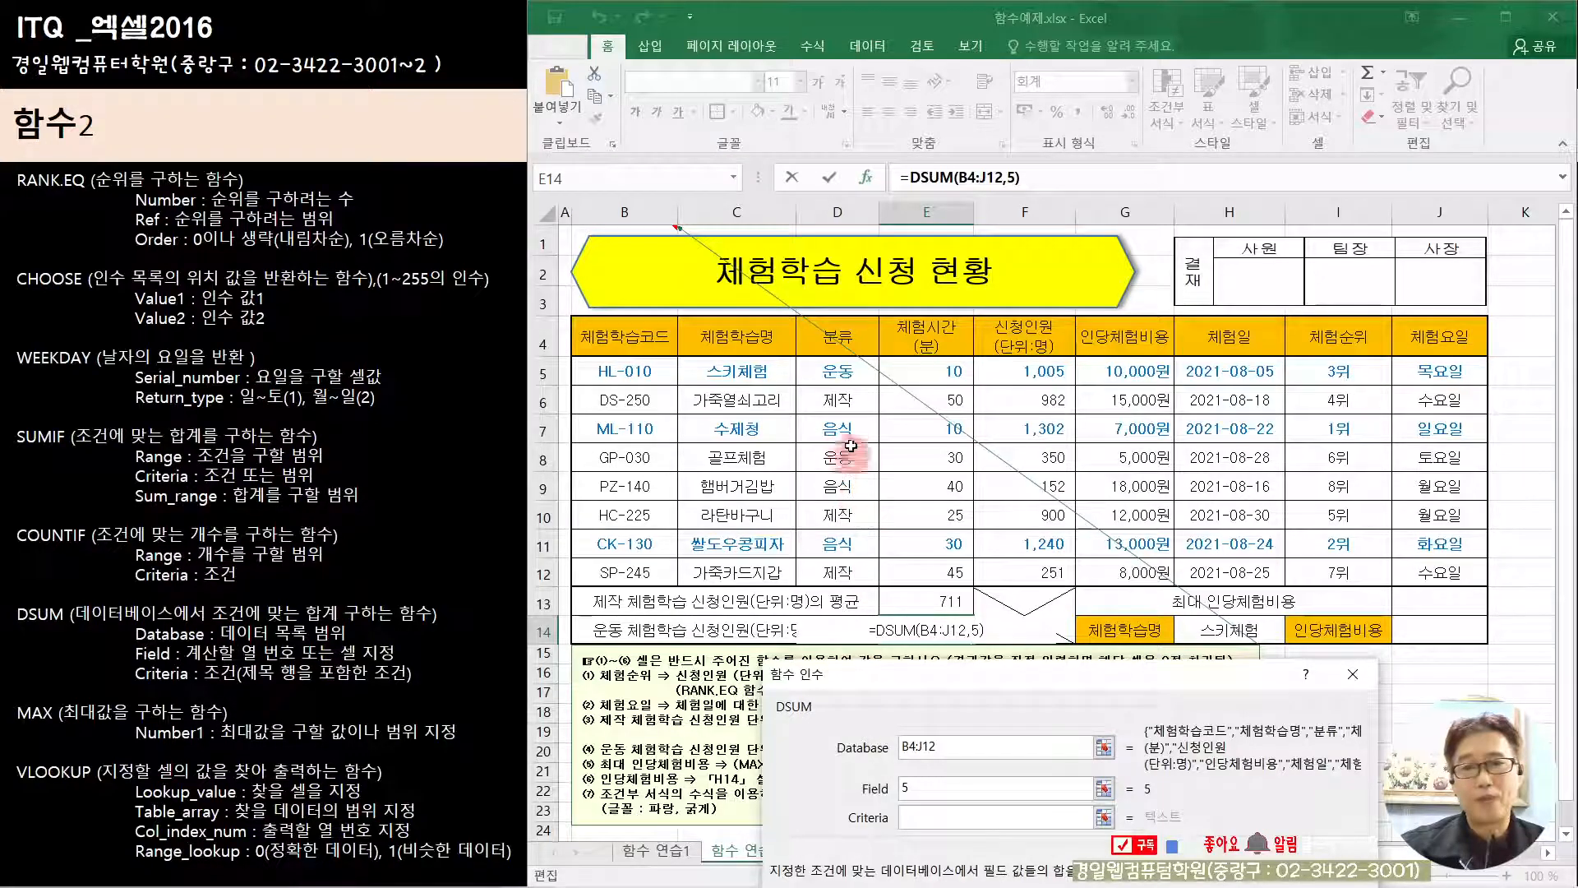
Step: Set DSUM's Criteria to the 분류 header and 운동 cell, D4:D5, and confirm the formula
left_click(838, 371)
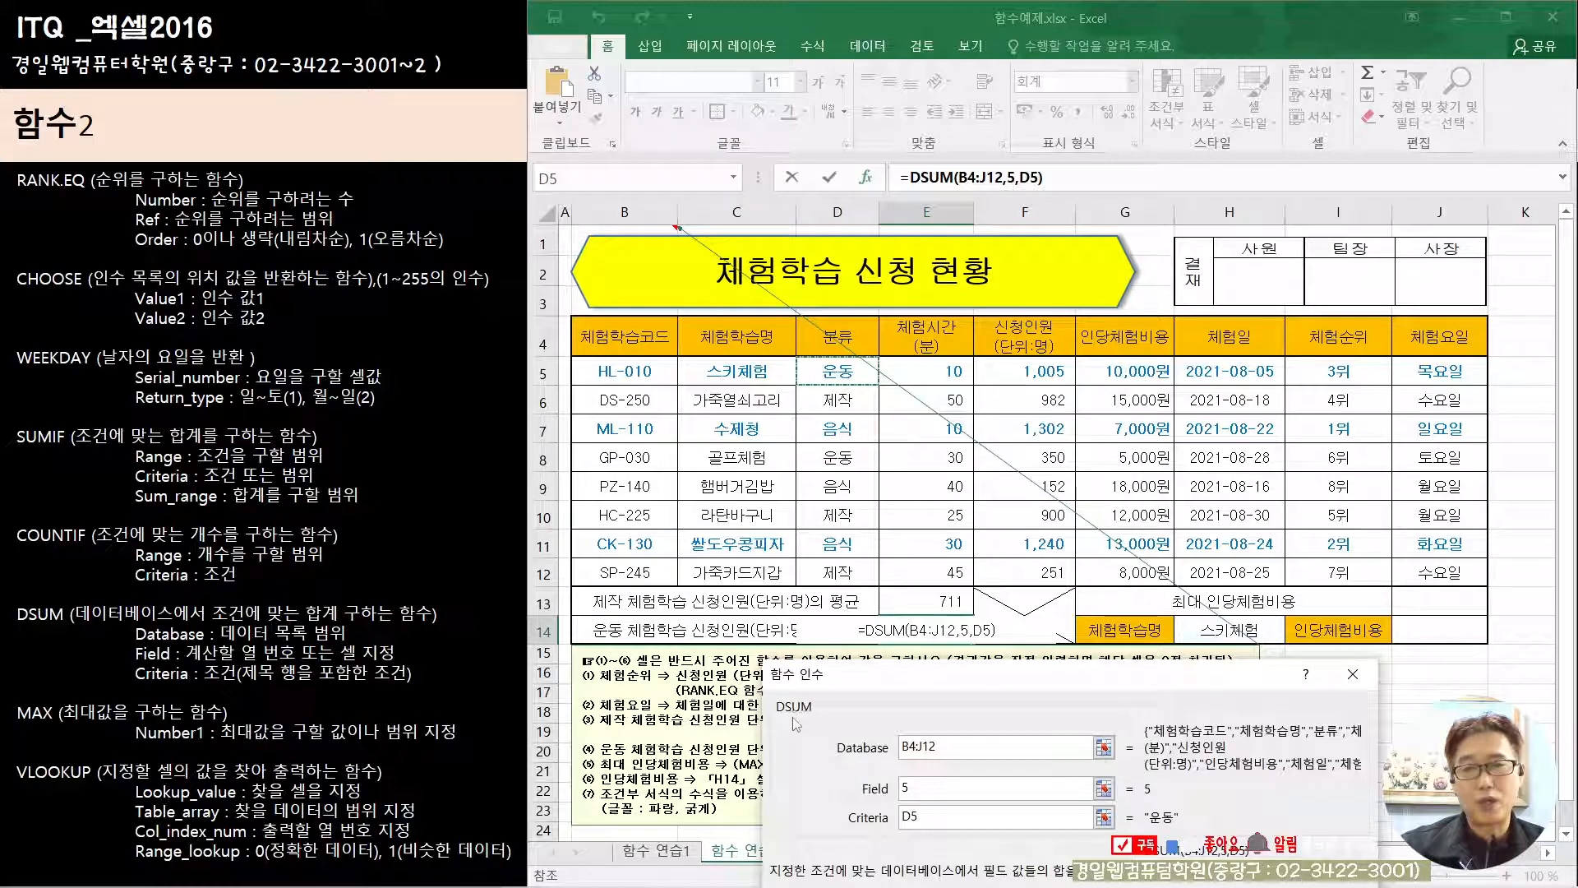
left_click_drag(817, 336, 833, 373)
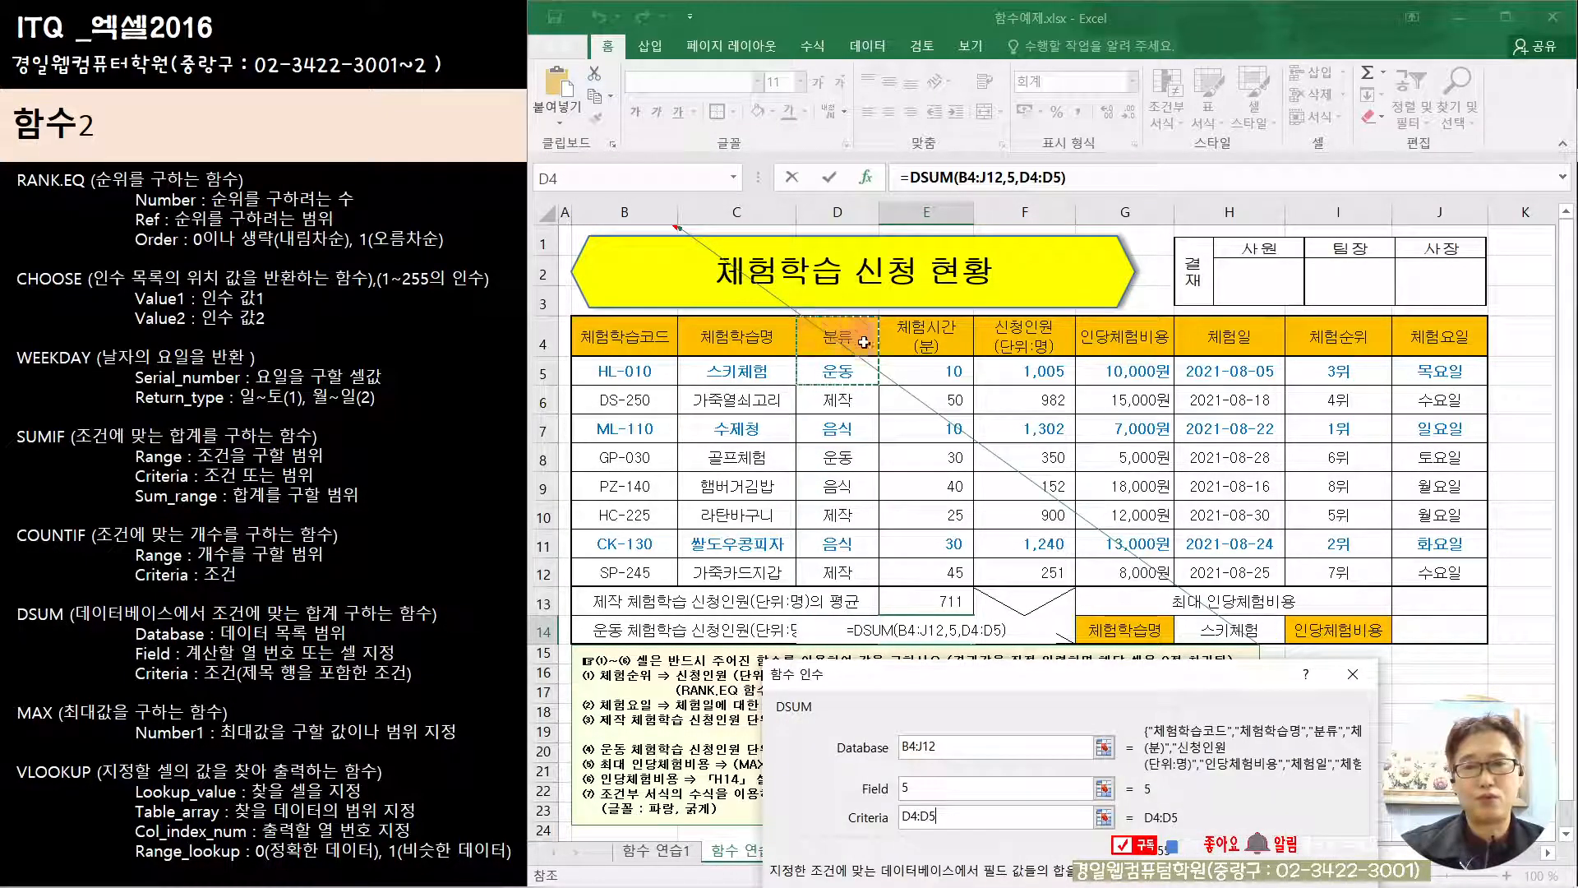
left_click_drag(1055, 690, 998, 370)
left_click(1183, 697)
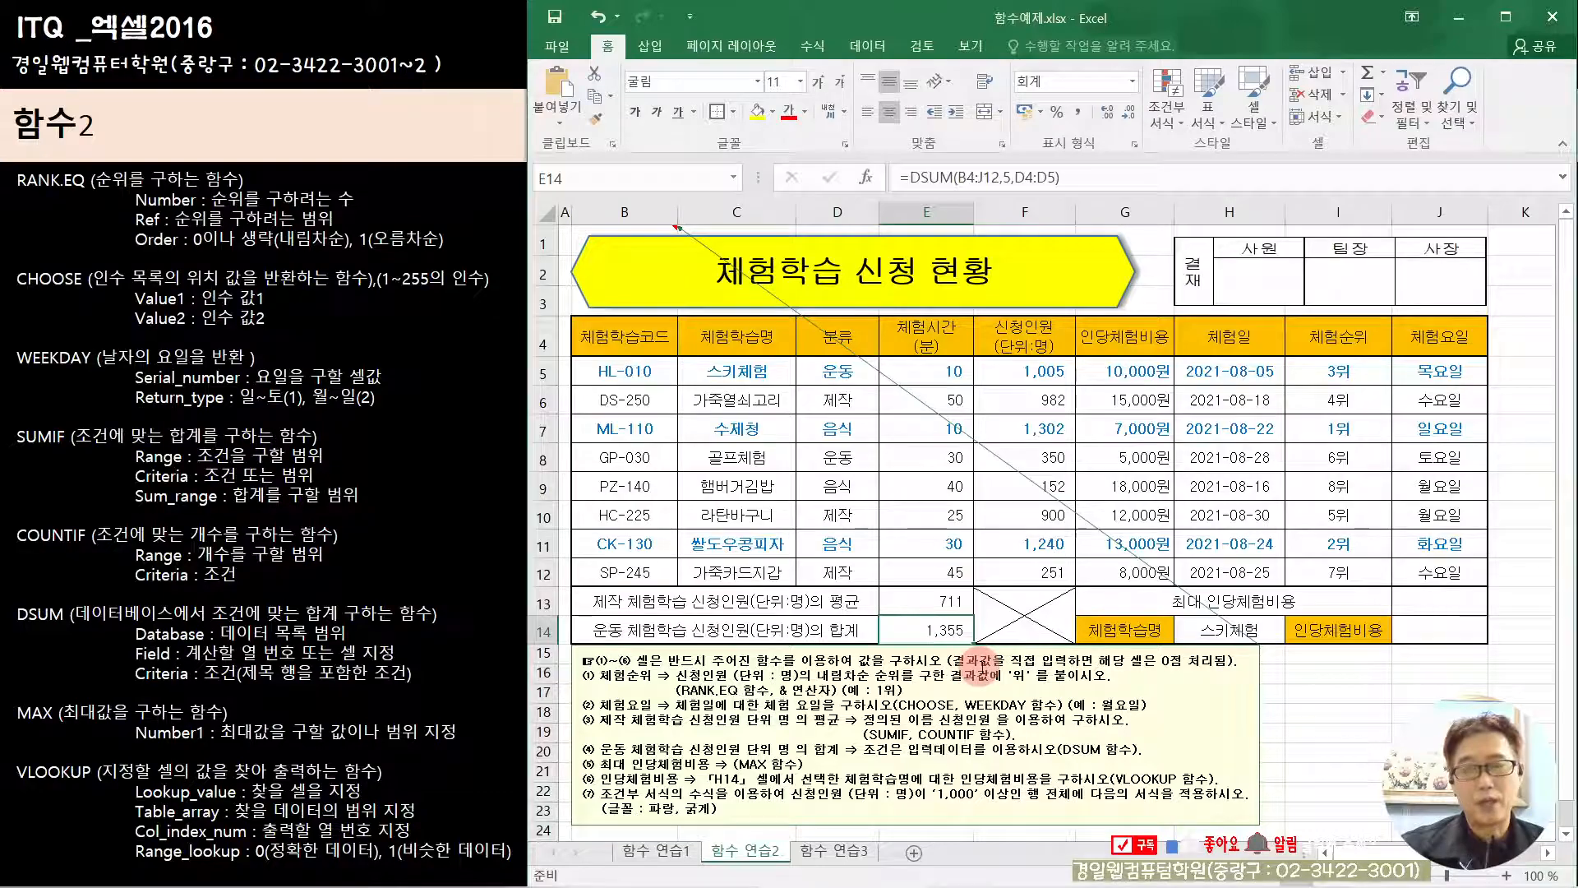
Step: Start a MAX formula in J13 for the 최대 인당체험비용 and open its function arguments
left_click(1450, 602)
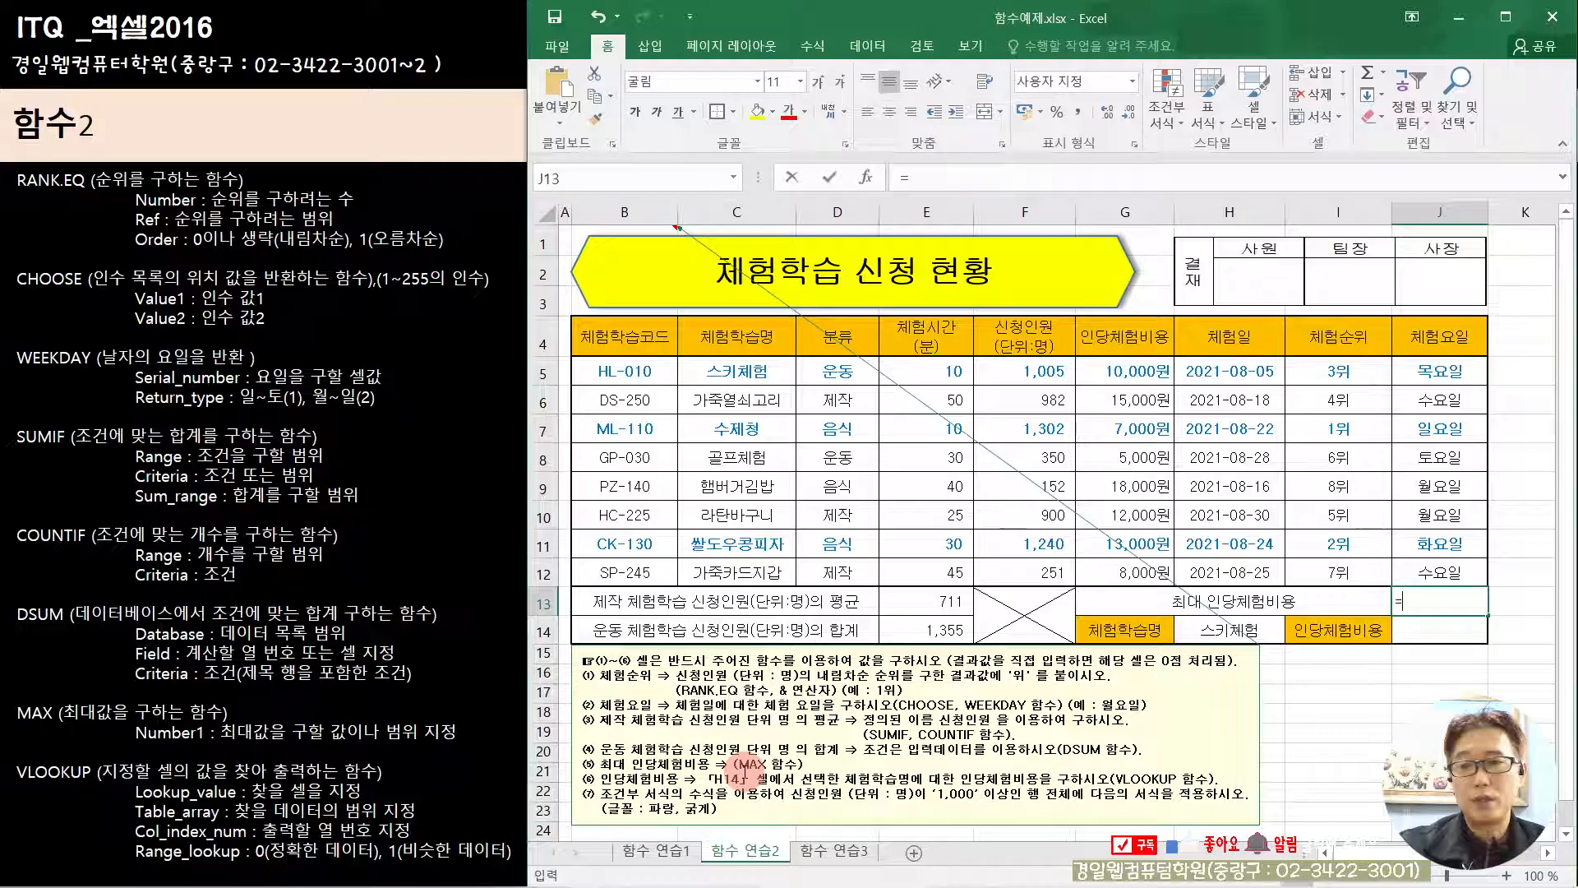
type("ma")
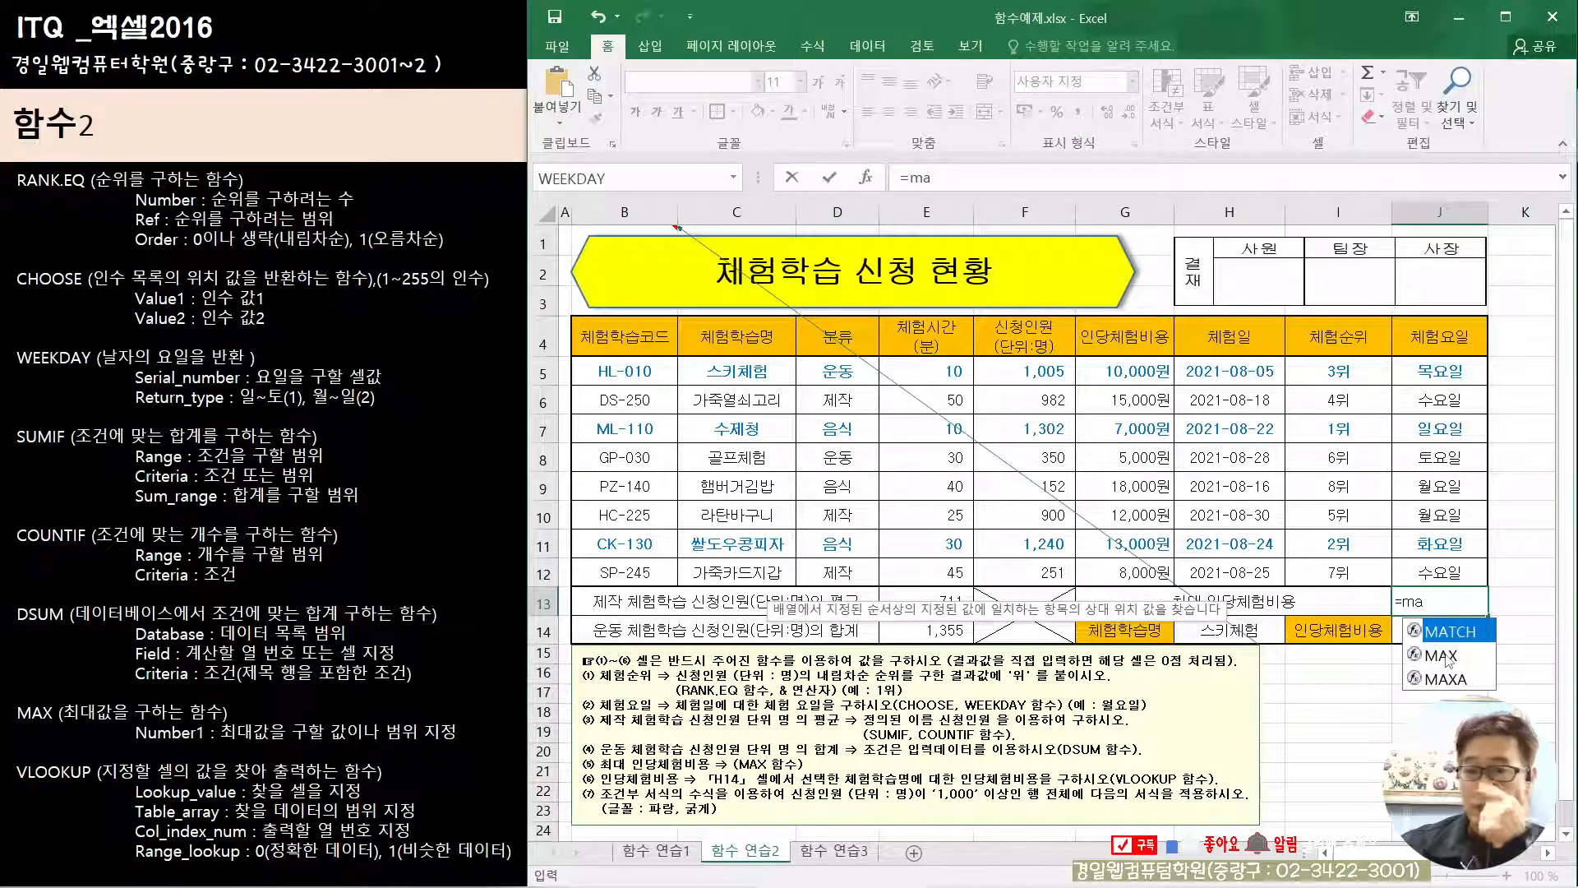
double_click(1446, 656)
left_click(879, 185)
Step: Set MAX's Number1 to the 인당체험비용 cells G5:G12 and confirm the formula
left_click_drag(1101, 349, 1106, 454)
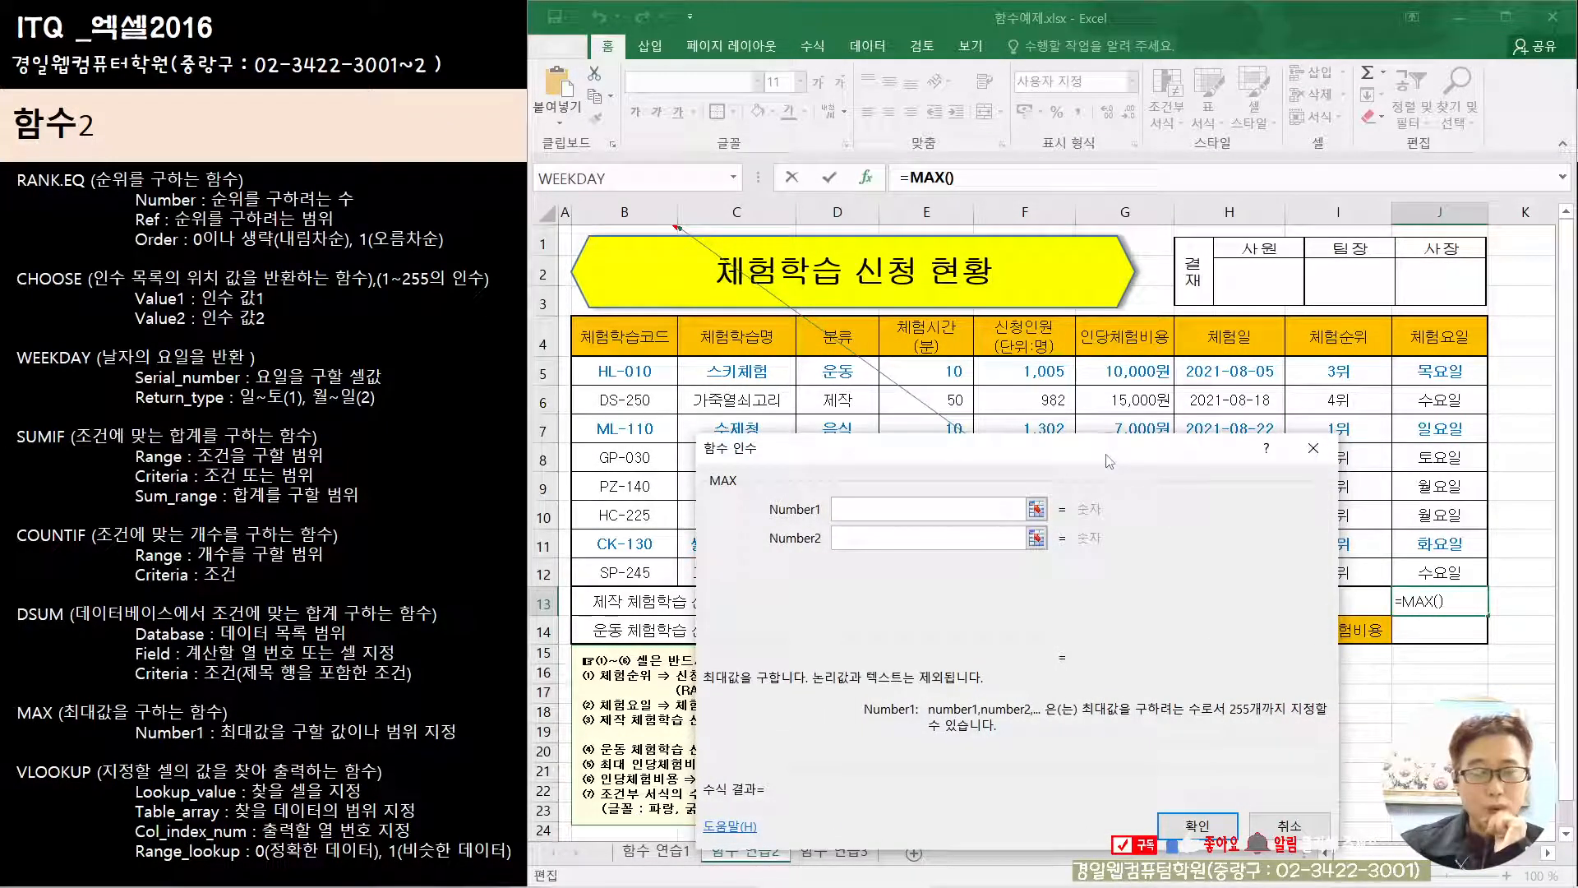
left_click_drag(948, 453, 888, 616)
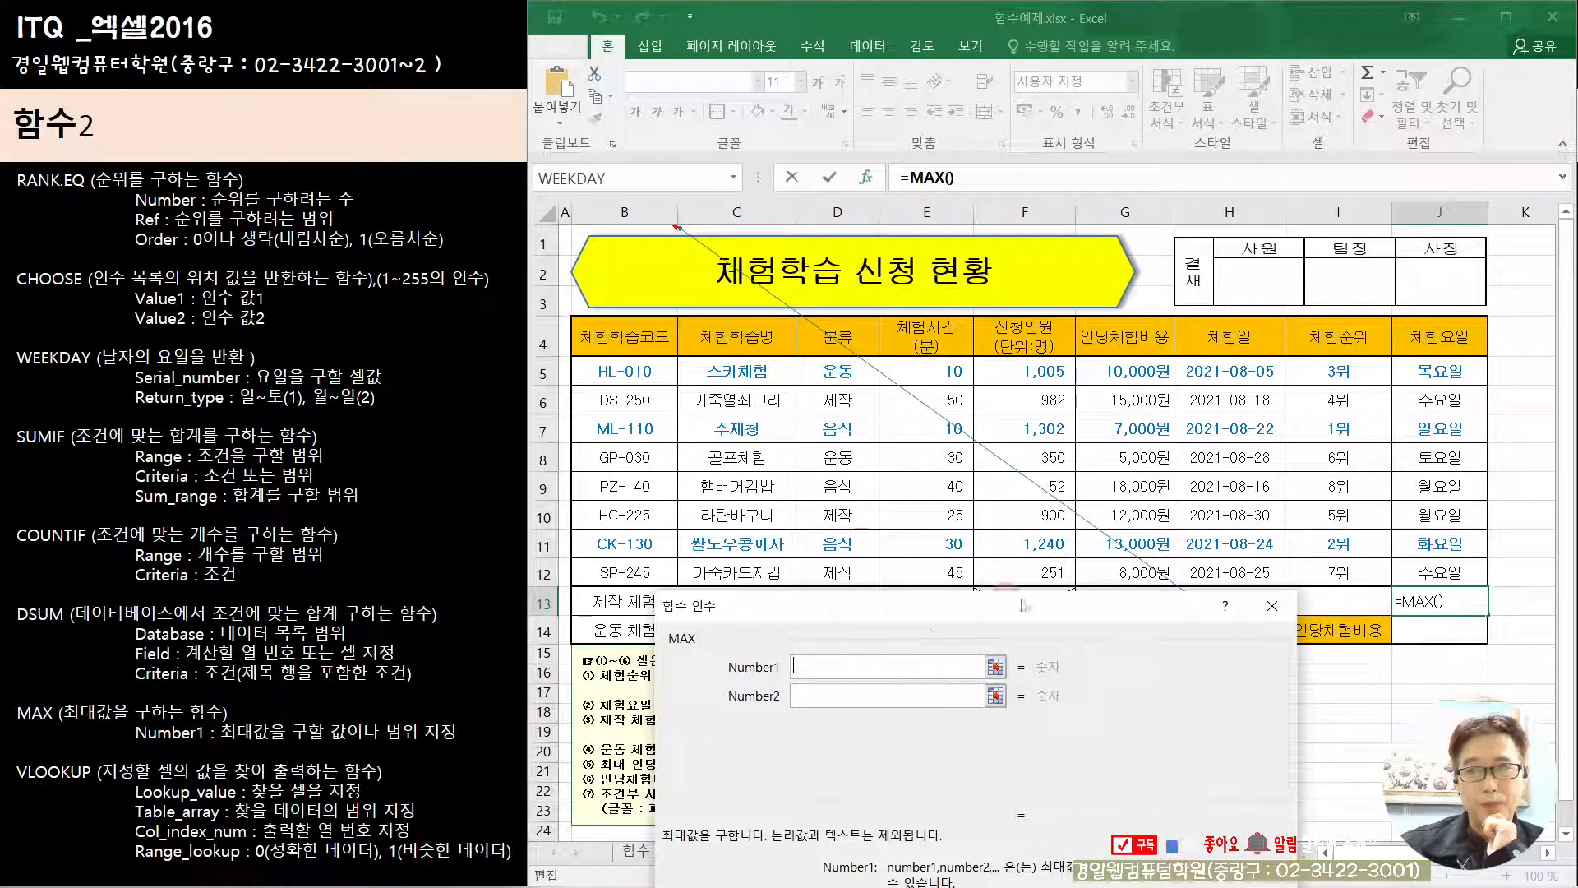
left_click_drag(1104, 370, 1105, 579)
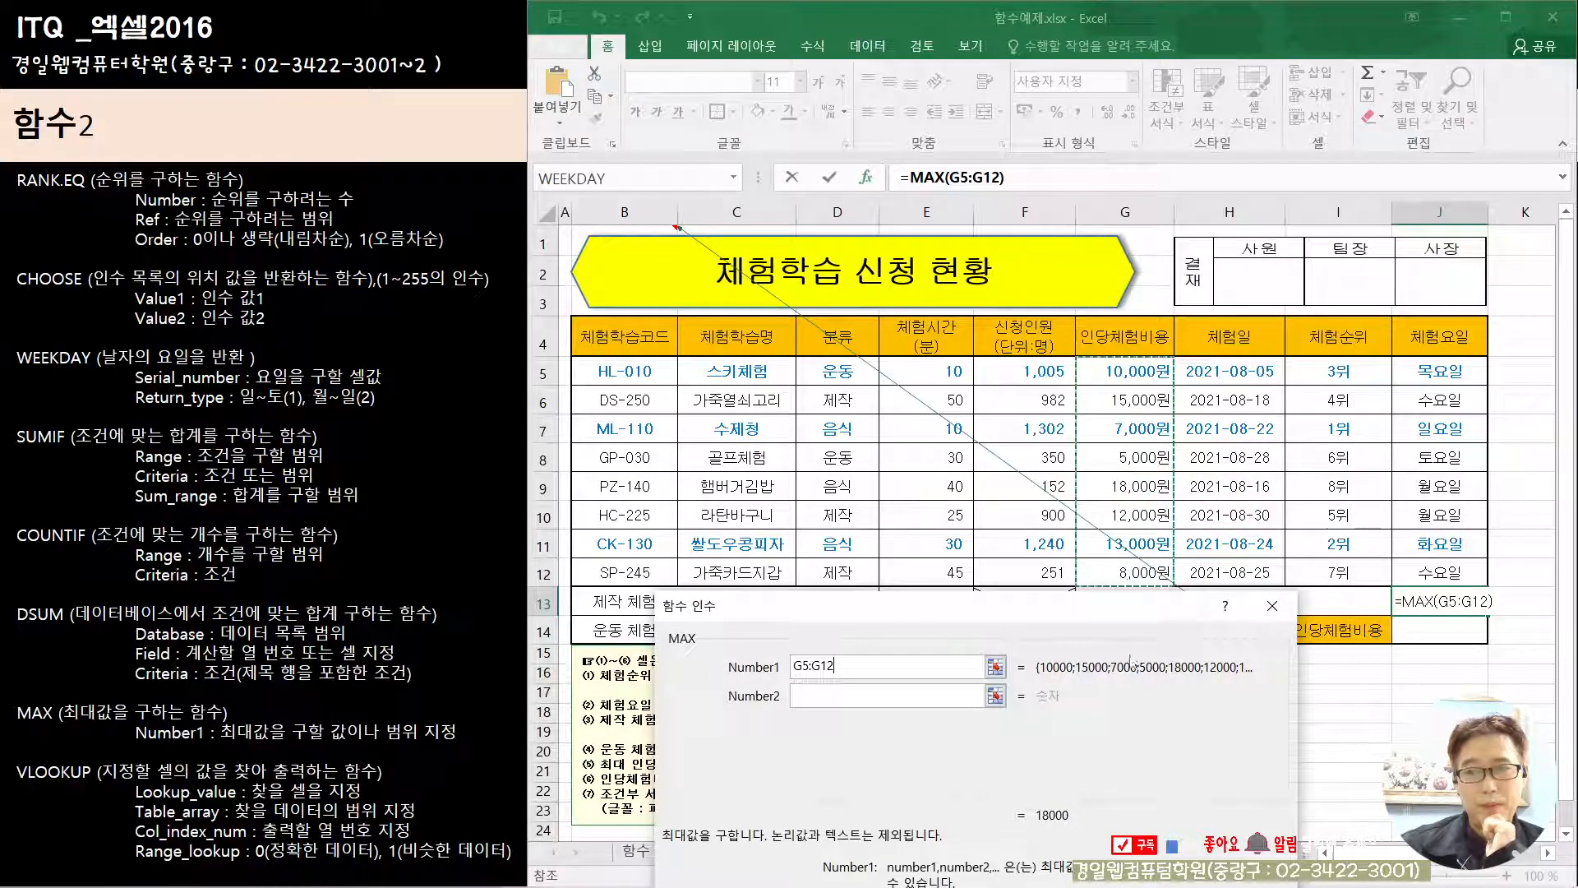
left_click_drag(1111, 618, 1095, 397)
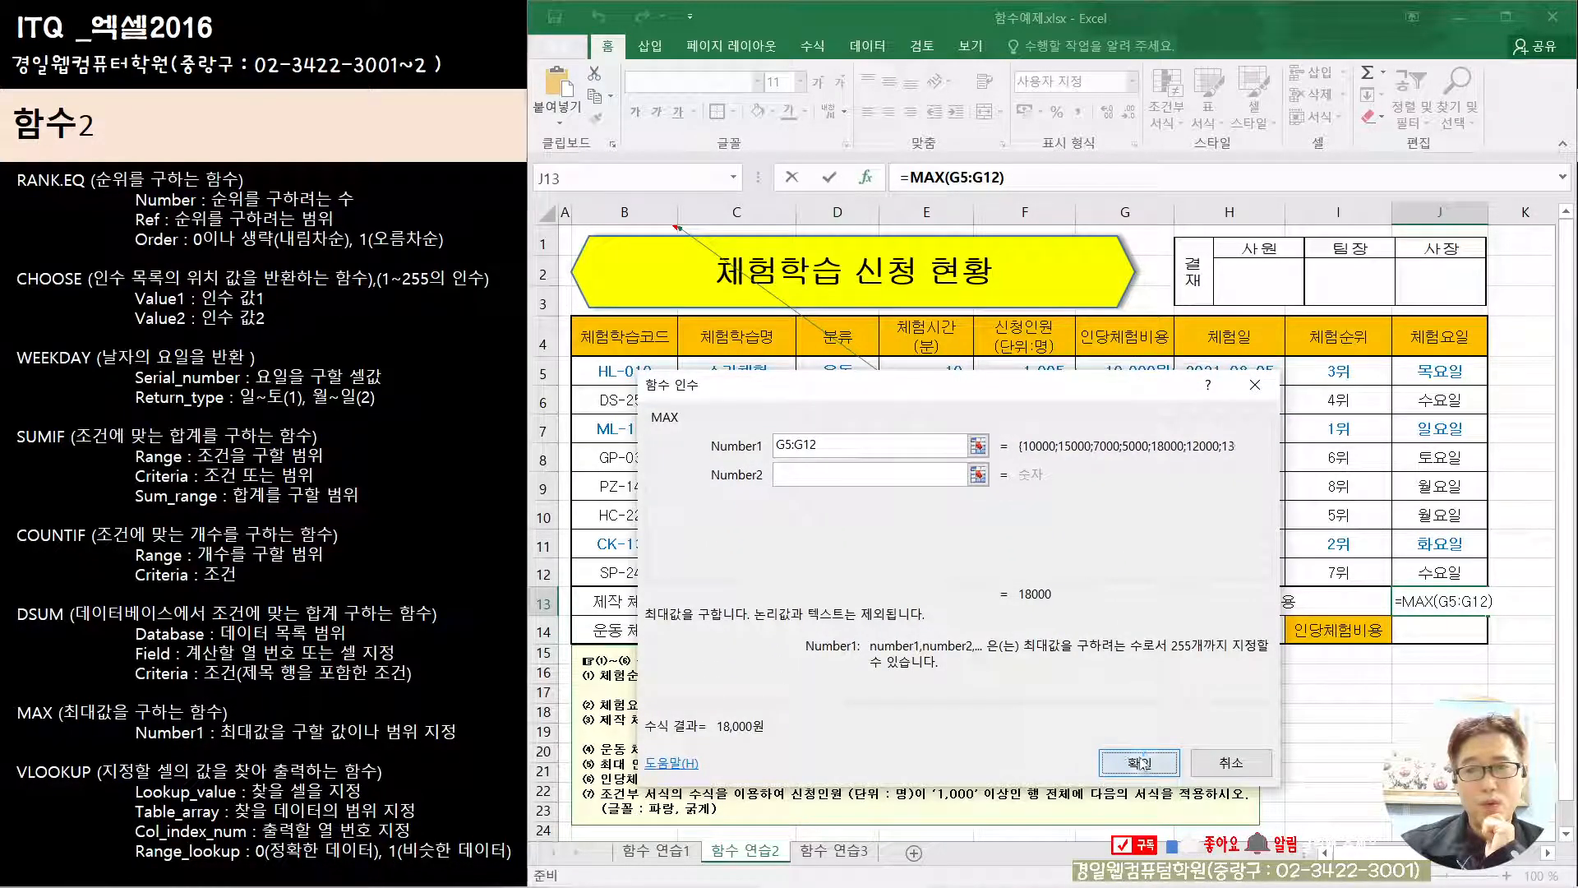
left_click(1139, 759)
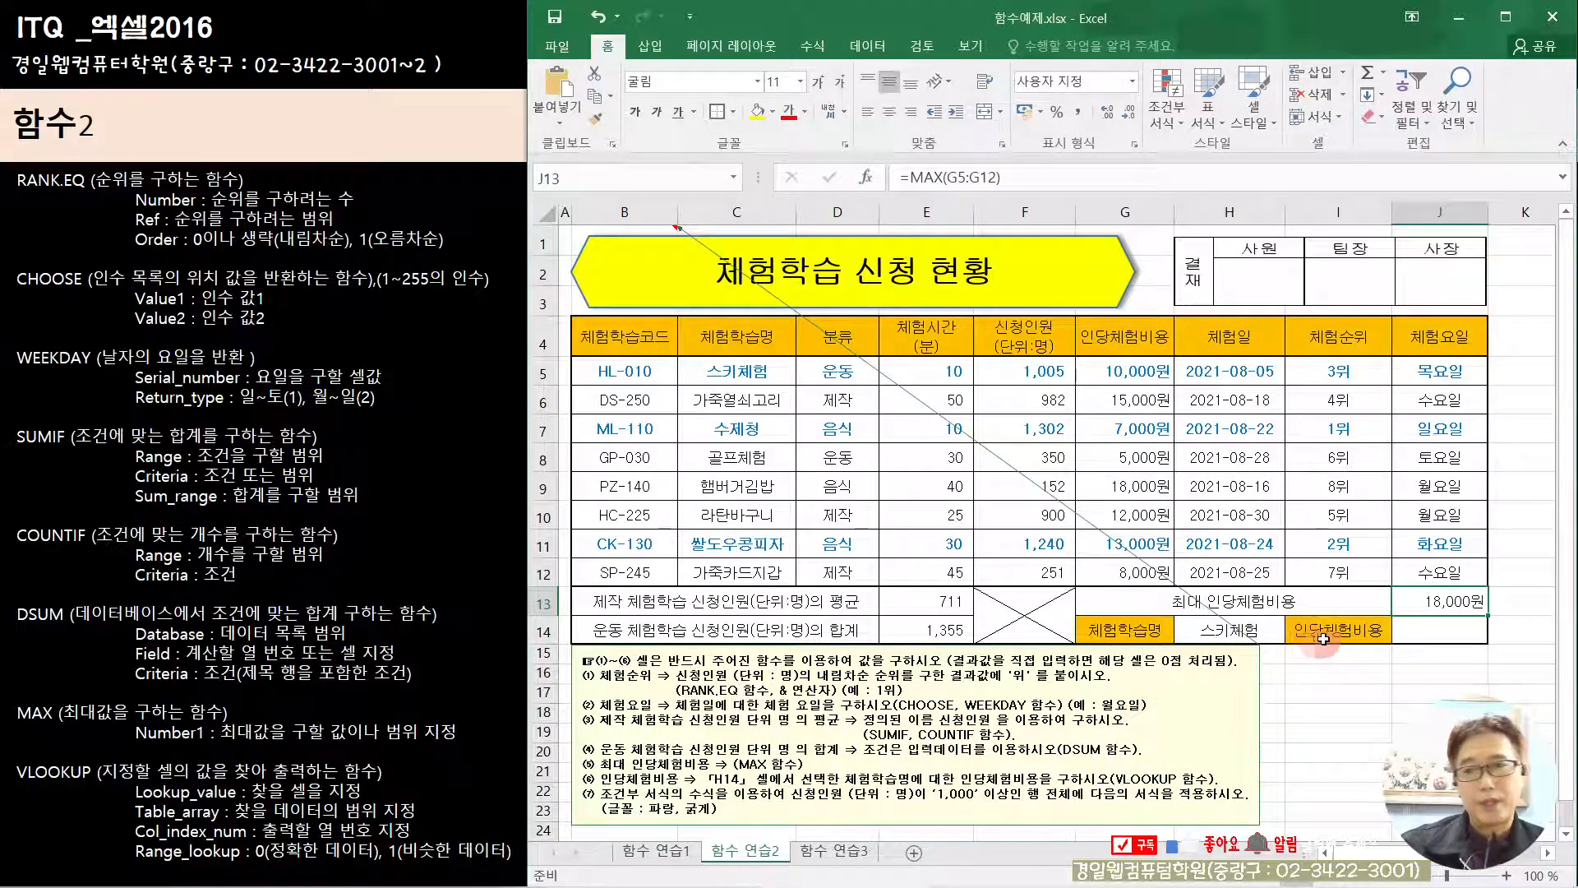
Step: Start a VLOOKUP formula in J14 for the 인당체험비용 and open its function arguments
left_click(1430, 632)
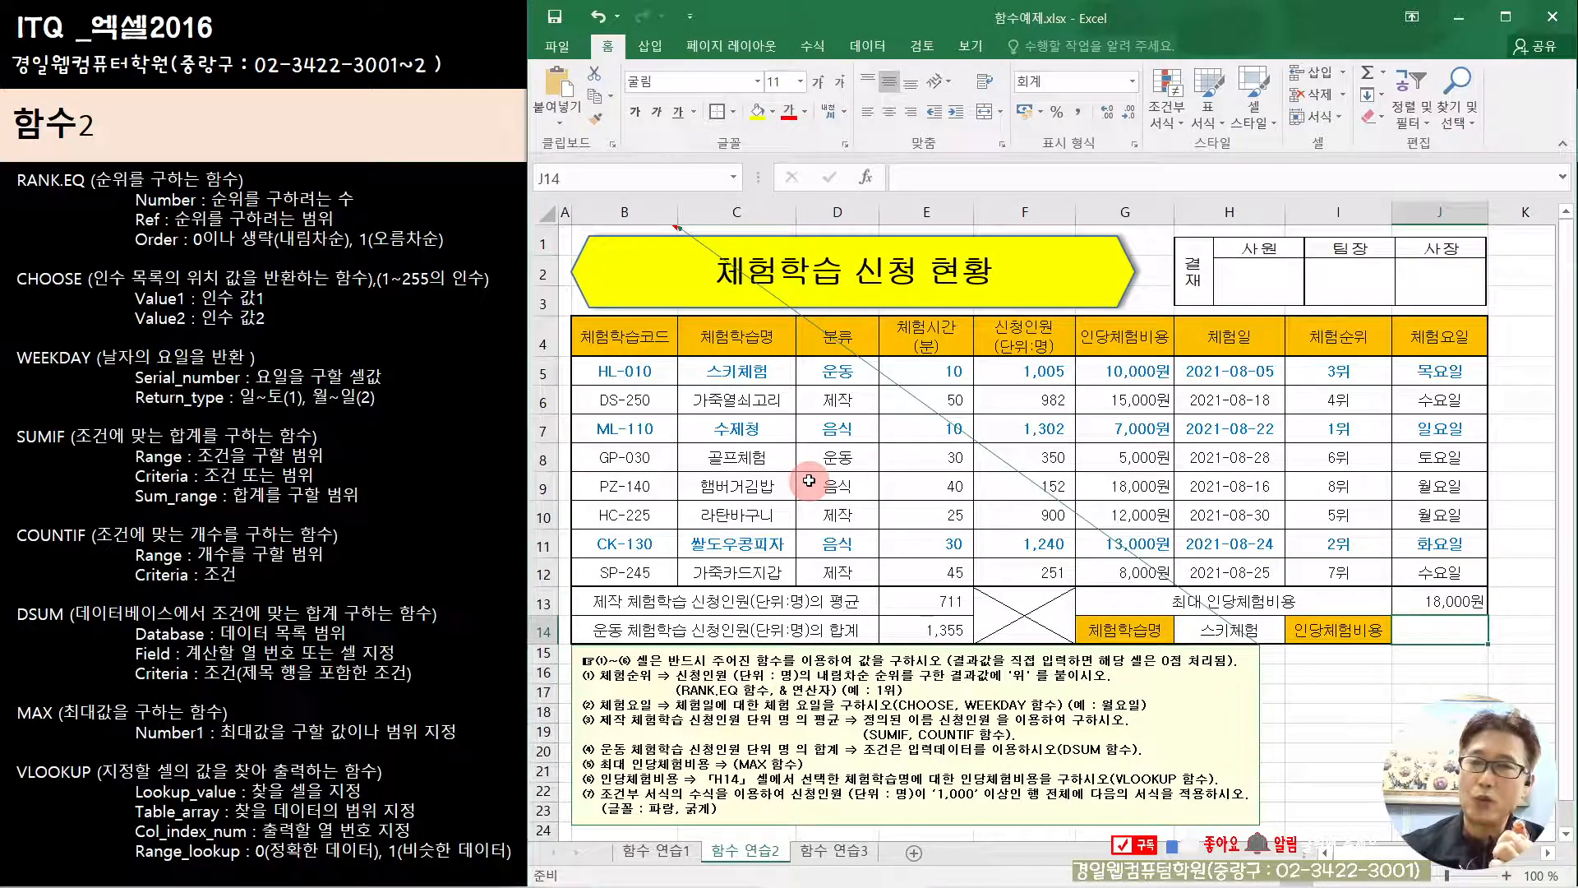
type("=")
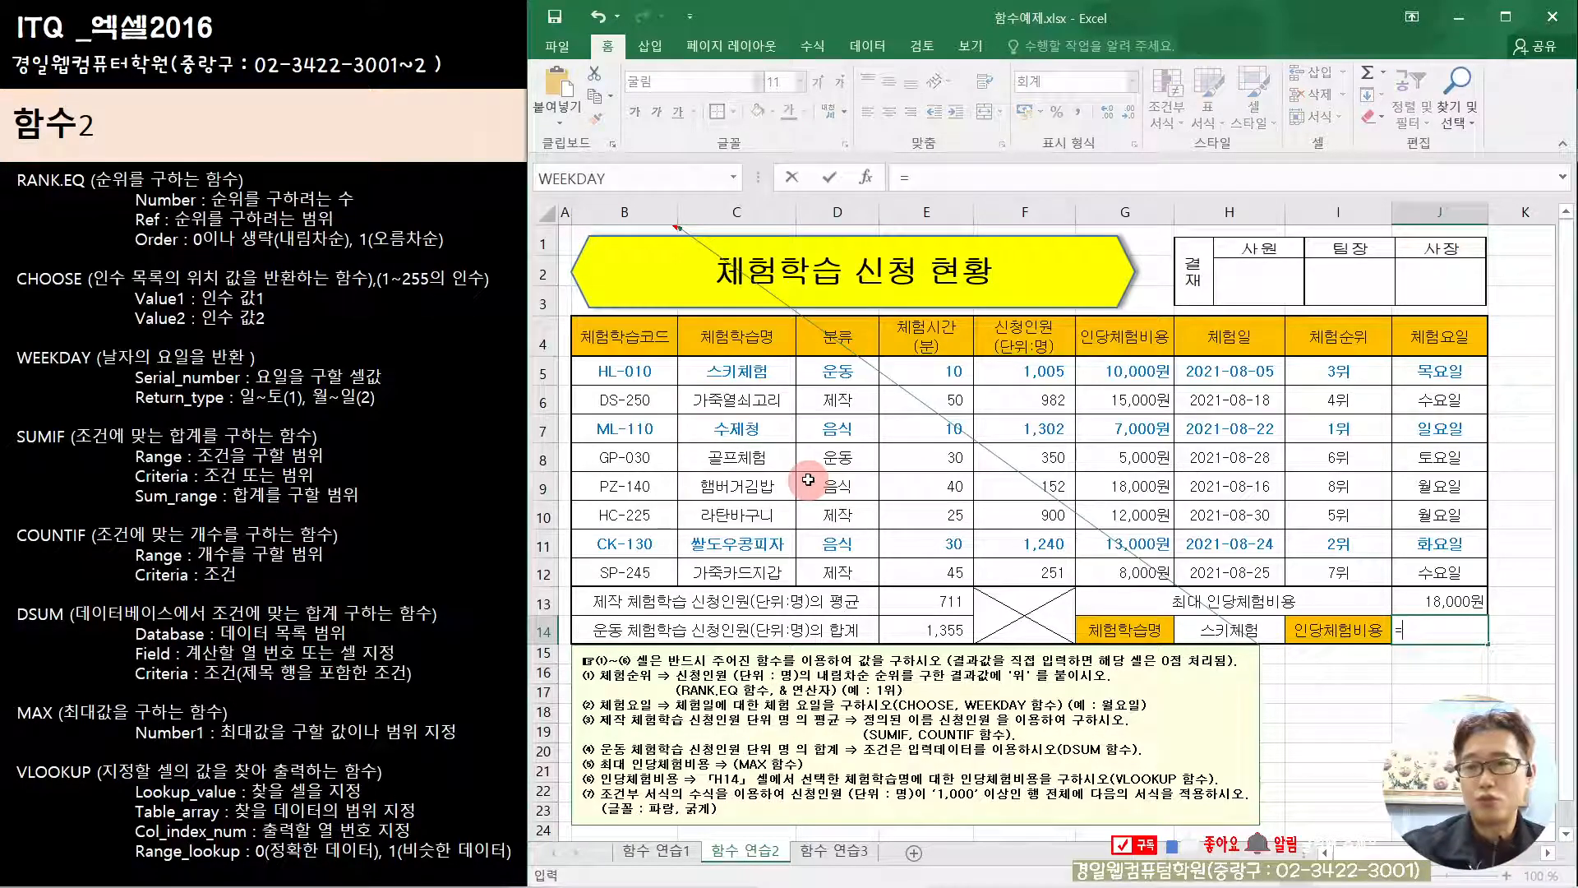
type("vl")
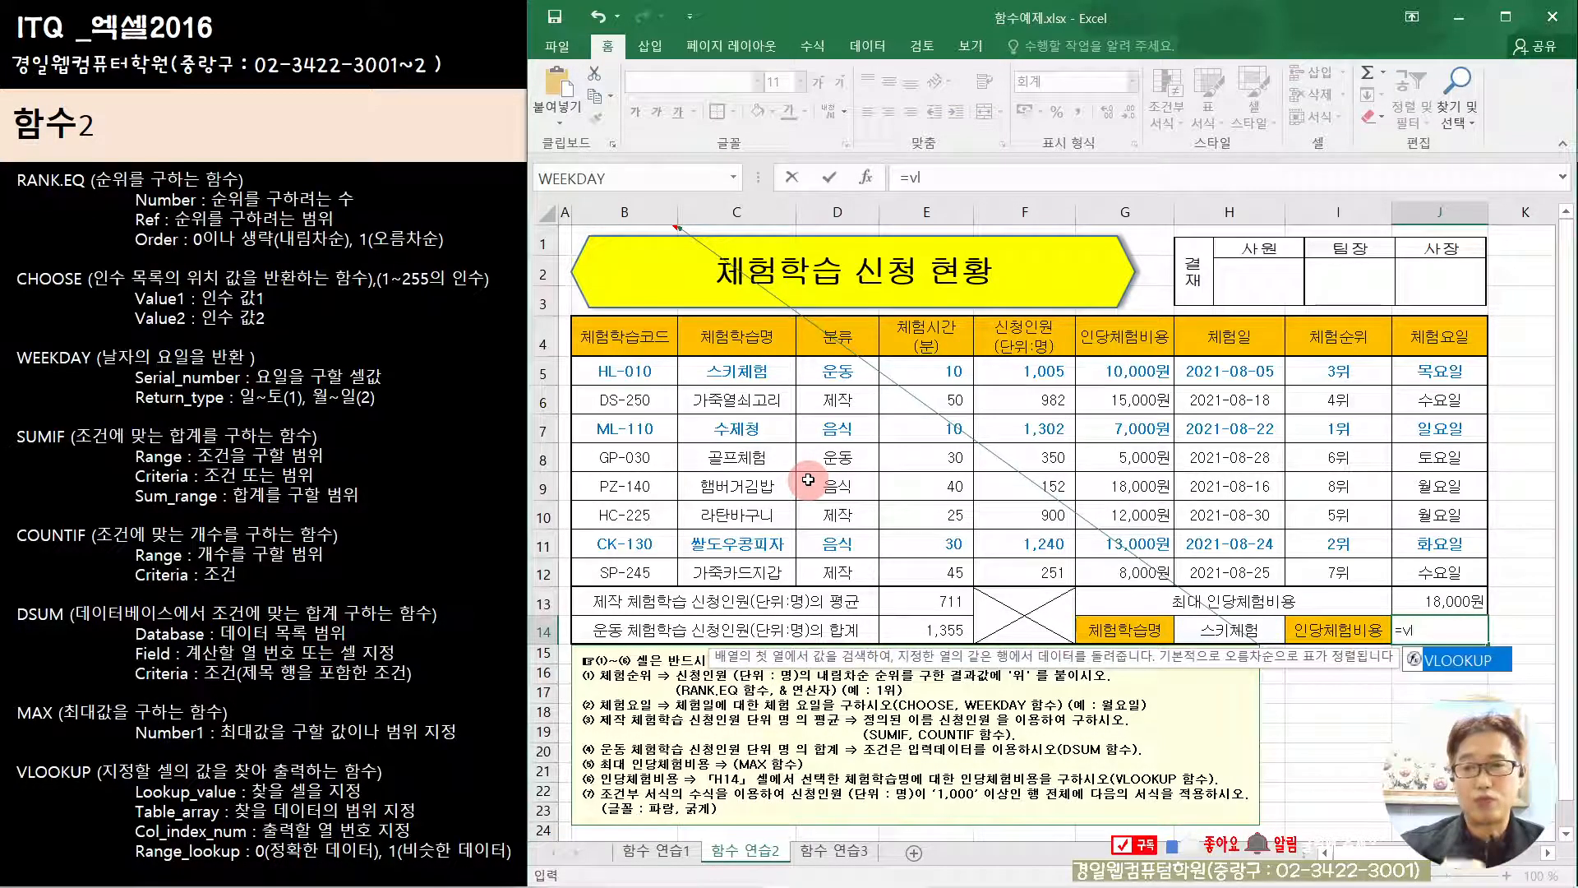
double_click(1462, 662)
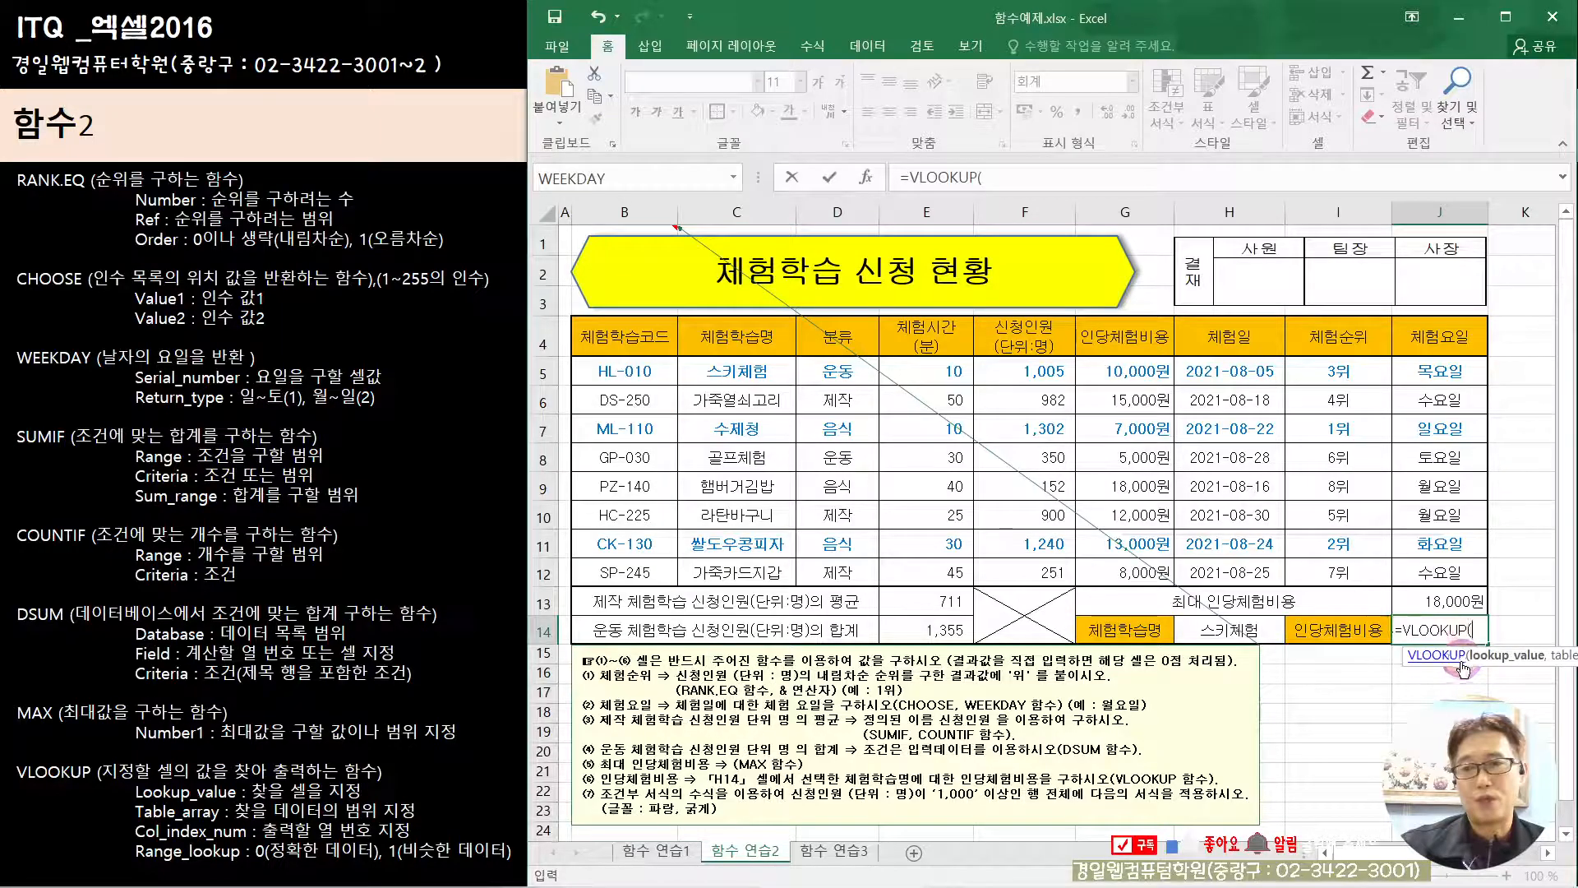
left_click(866, 177)
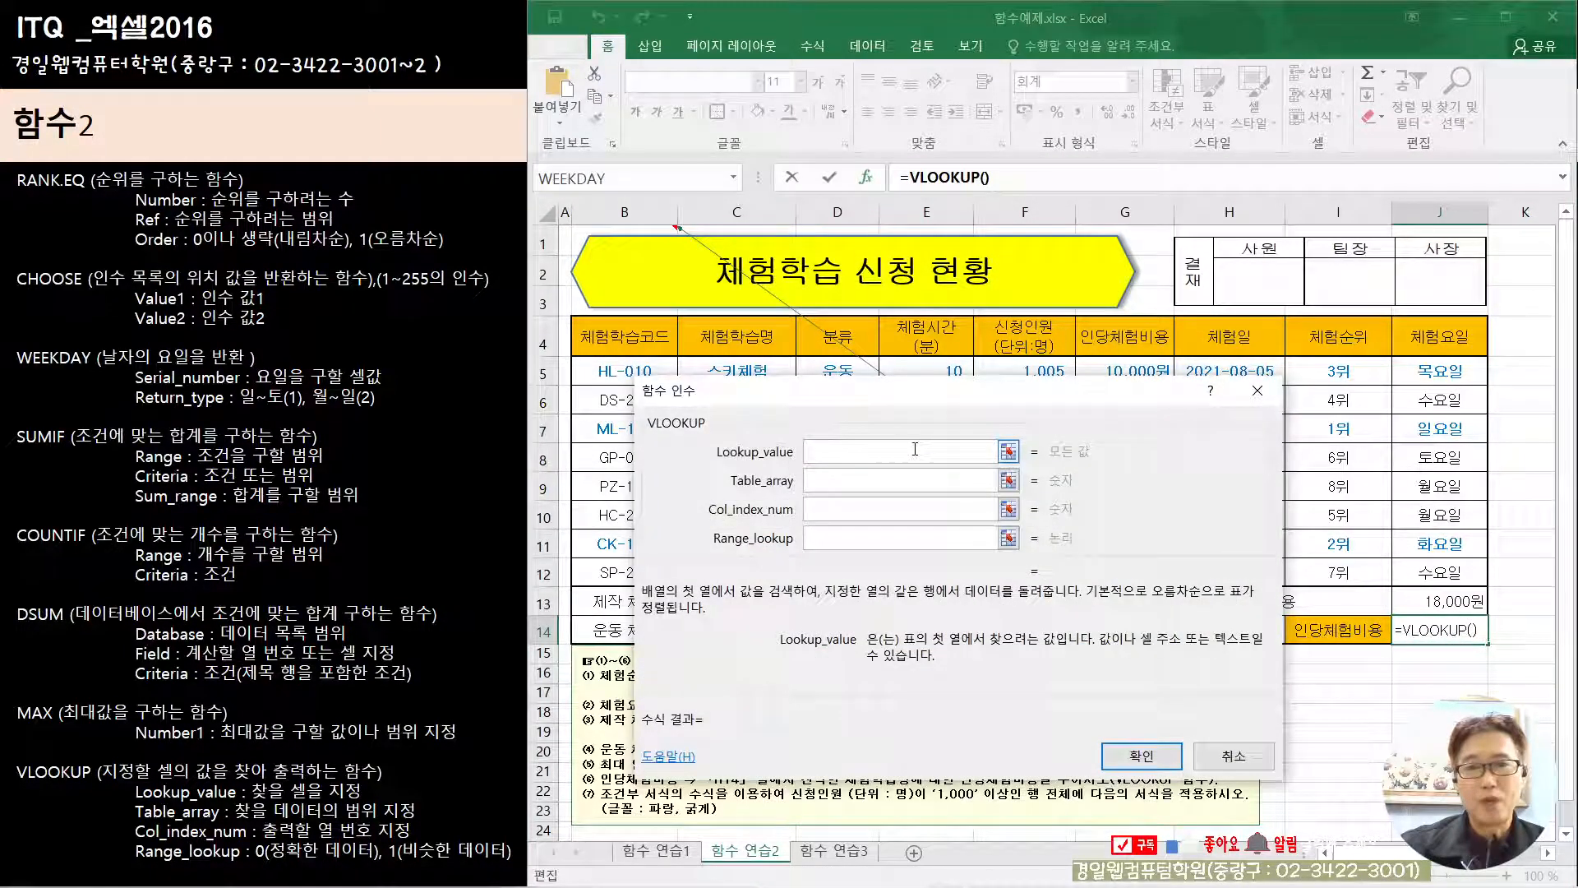
Step: Set VLOOKUP's Lookup_value to the chosen 체험학습명 in H14 and its Table_array to C4:G12, from the 체험학습명 header through 인당체험비용
left_click_drag(902, 401, 746, 185)
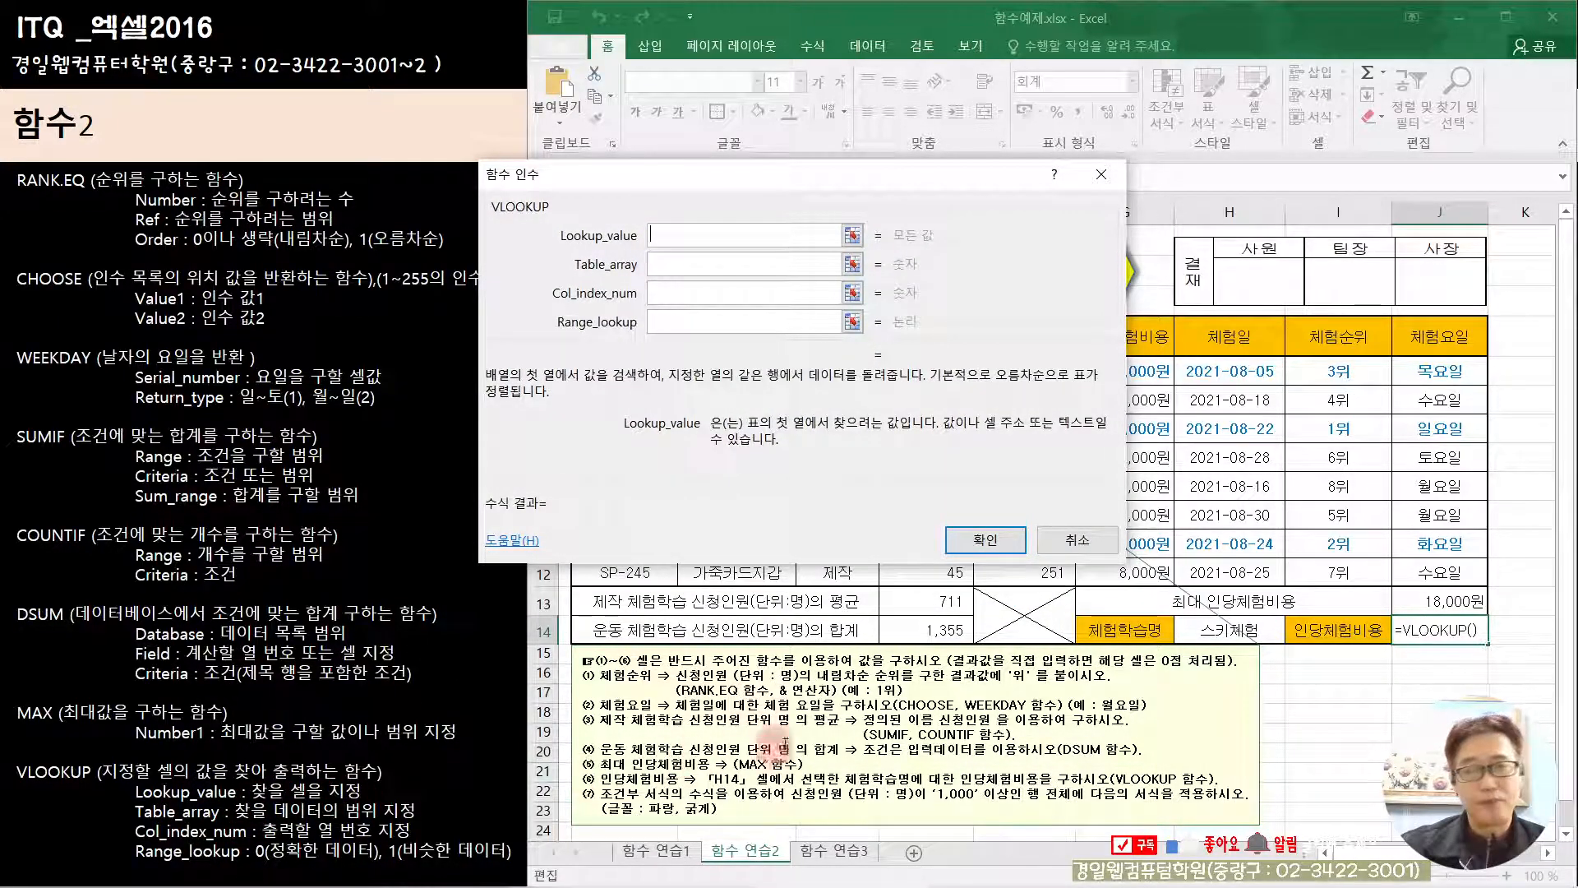
left_click(1224, 631)
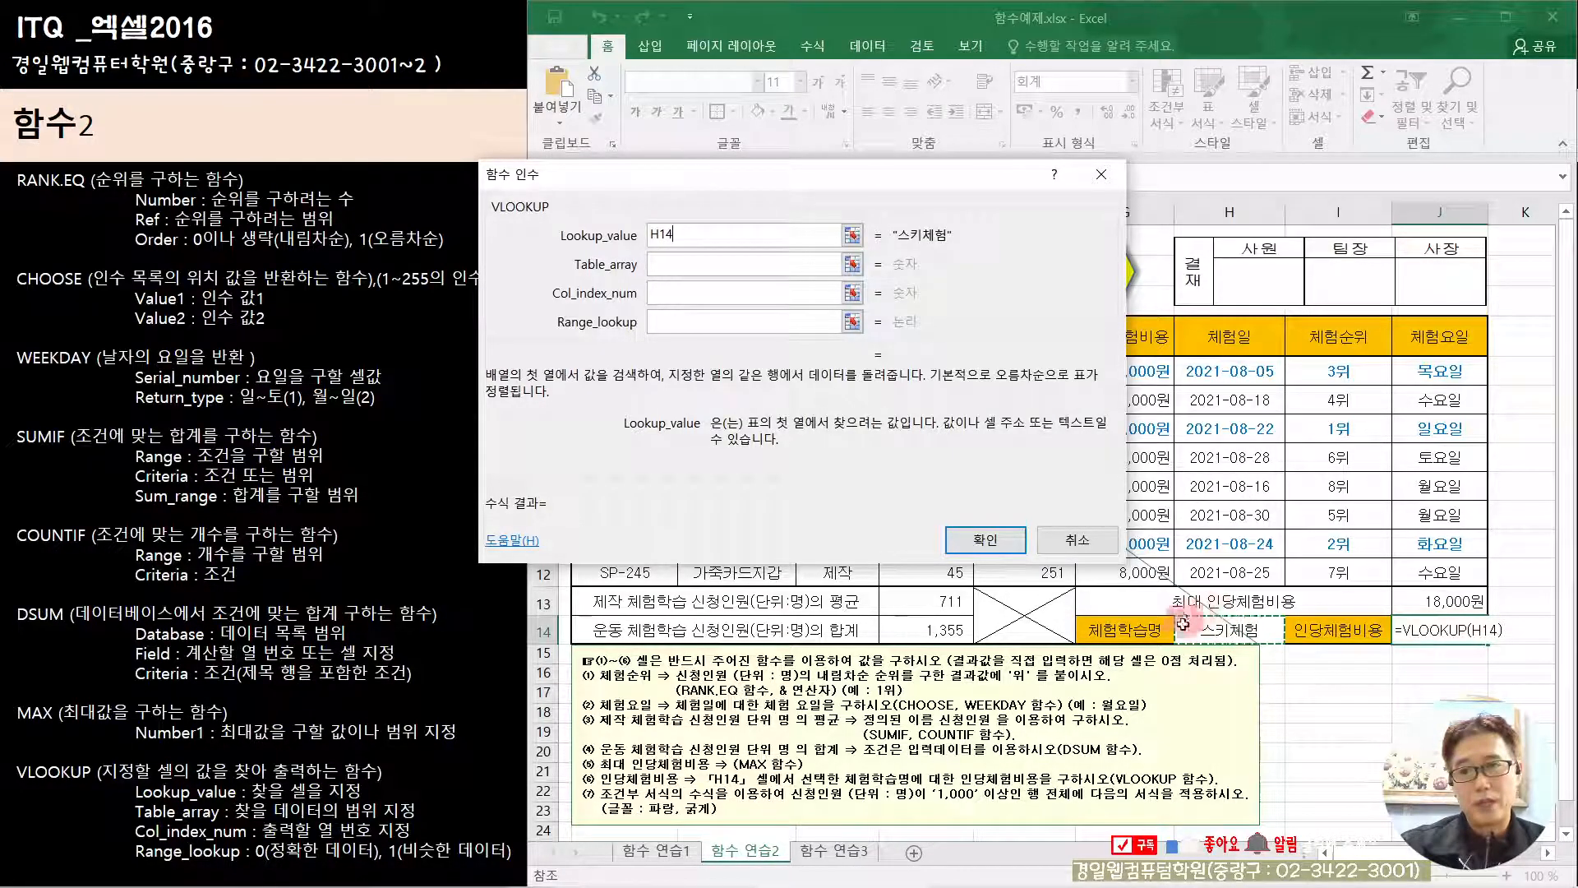
left_click(703, 266)
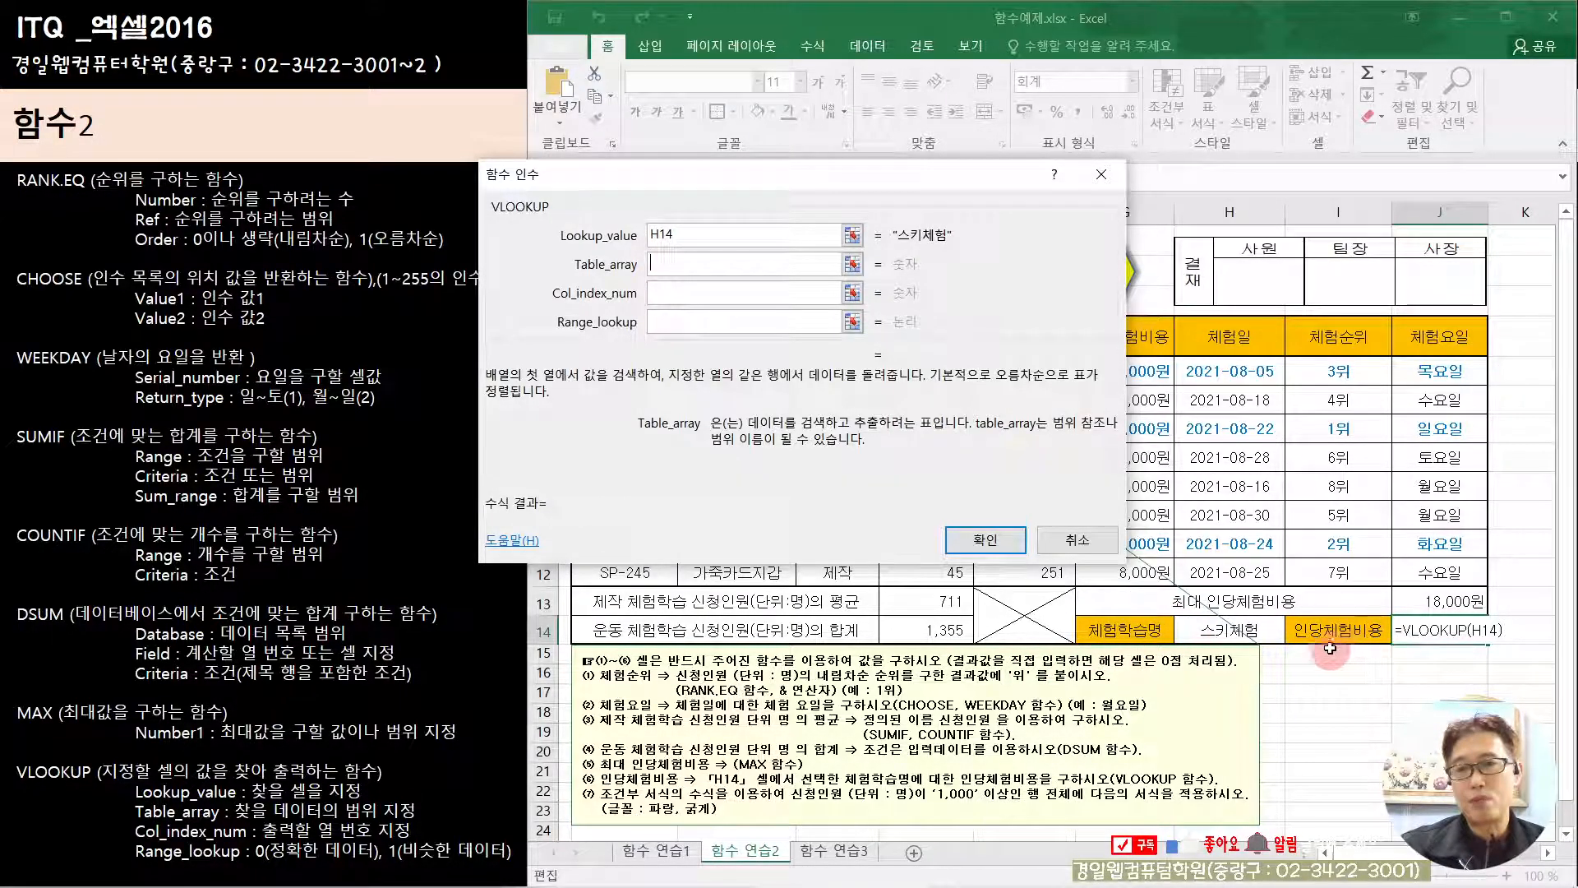
left_click_drag(877, 186, 930, 618)
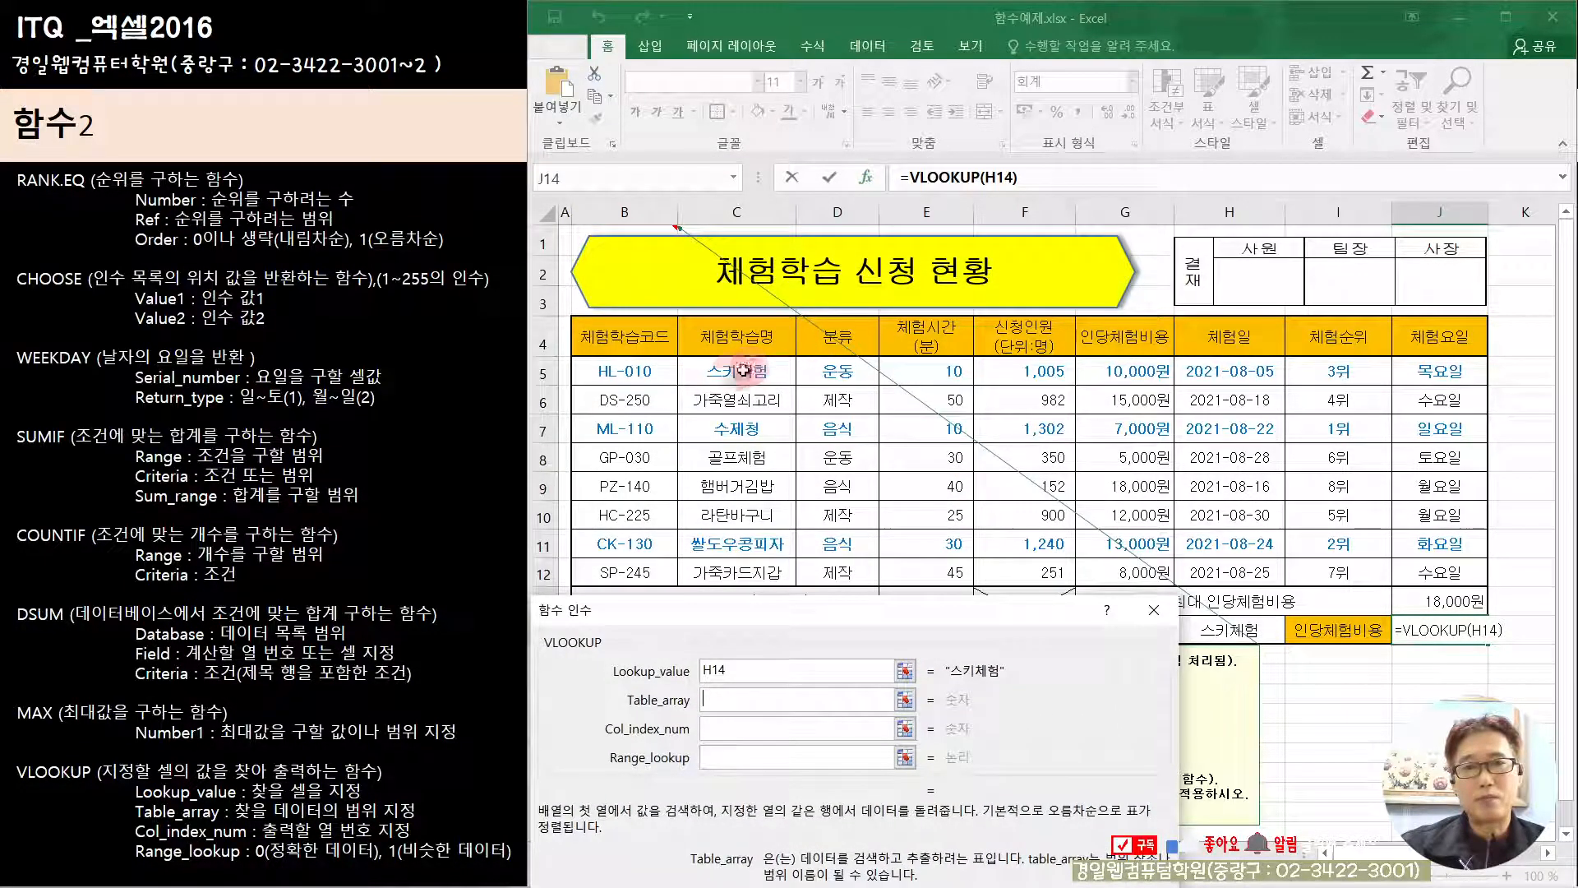
left_click_drag(730, 371, 1125, 372)
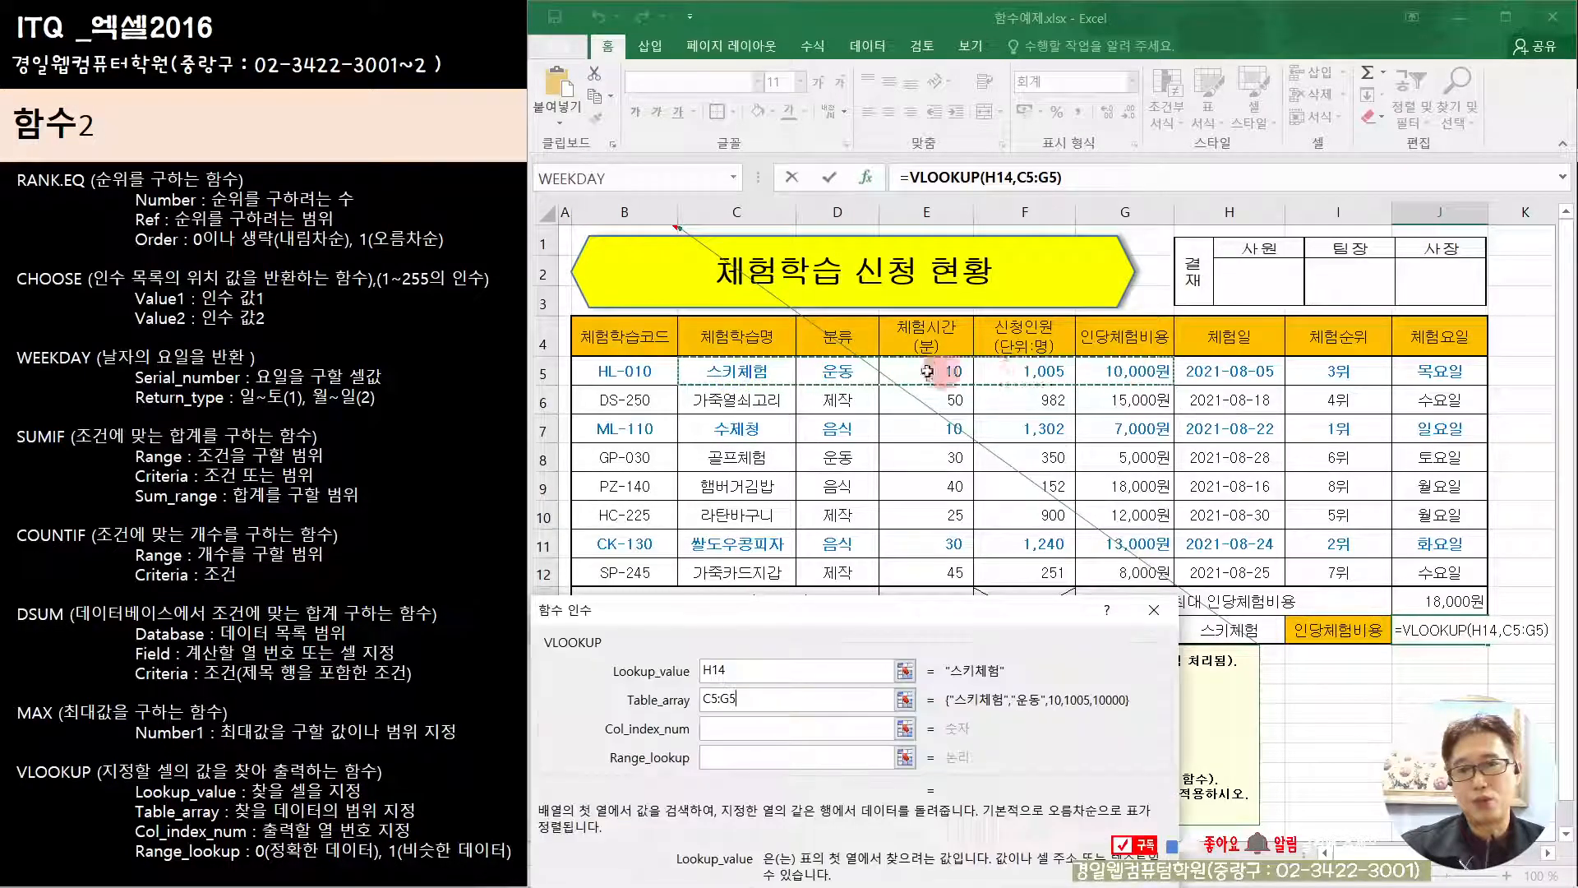
left_click(707, 338)
left_click_drag(707, 337, 1123, 573)
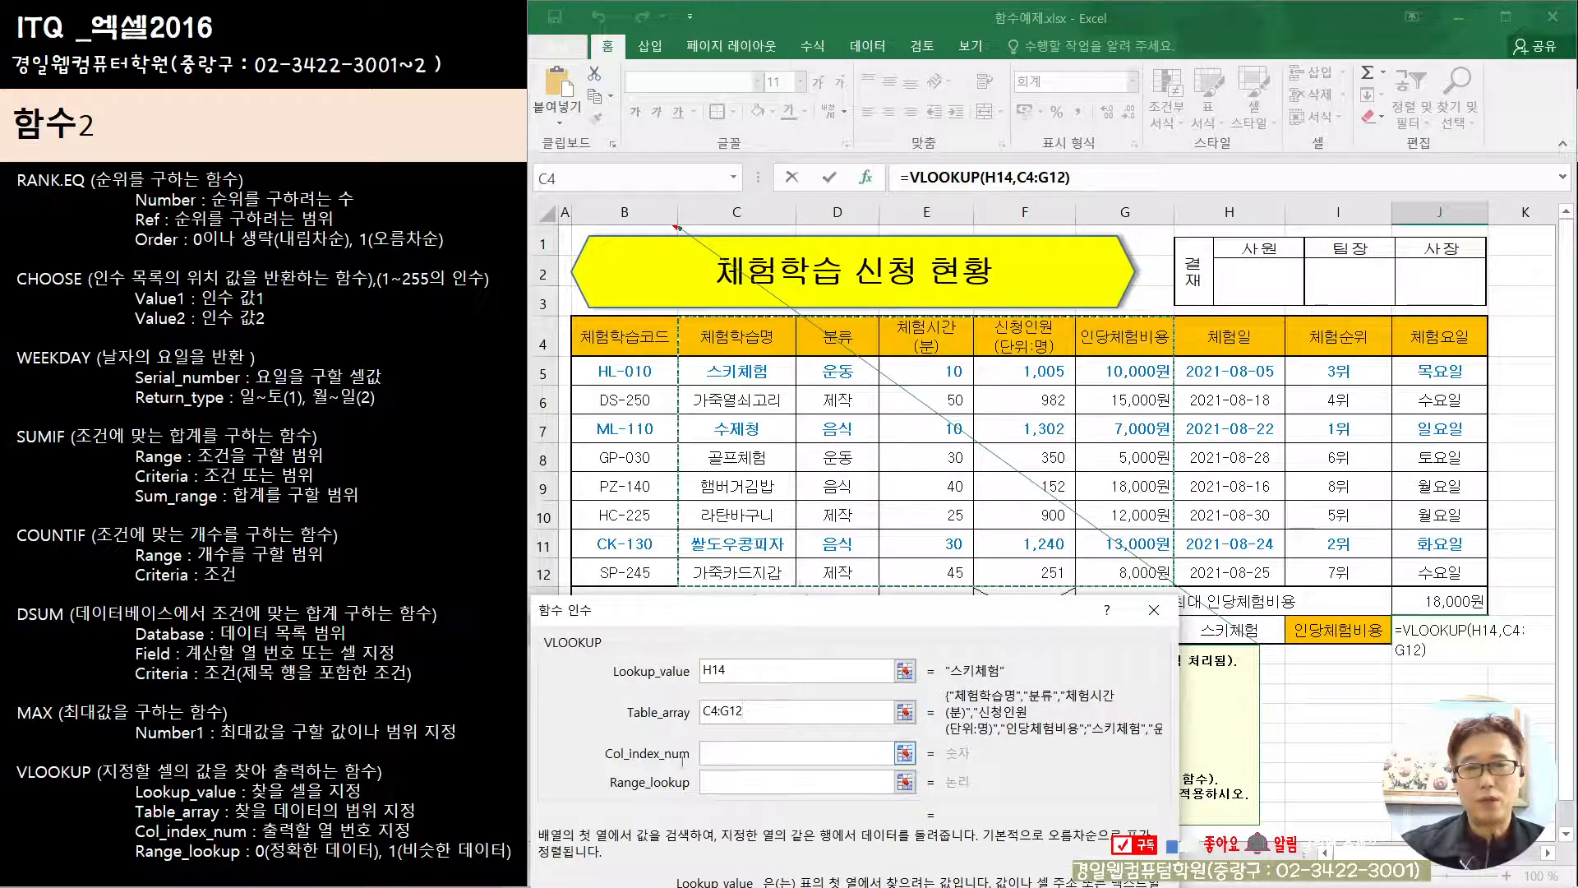
Step: Set VLOOKUP's Col_index_num to 5 and Range_lookup to 0 for an exact match, and confirm the formula
left_click(737, 758)
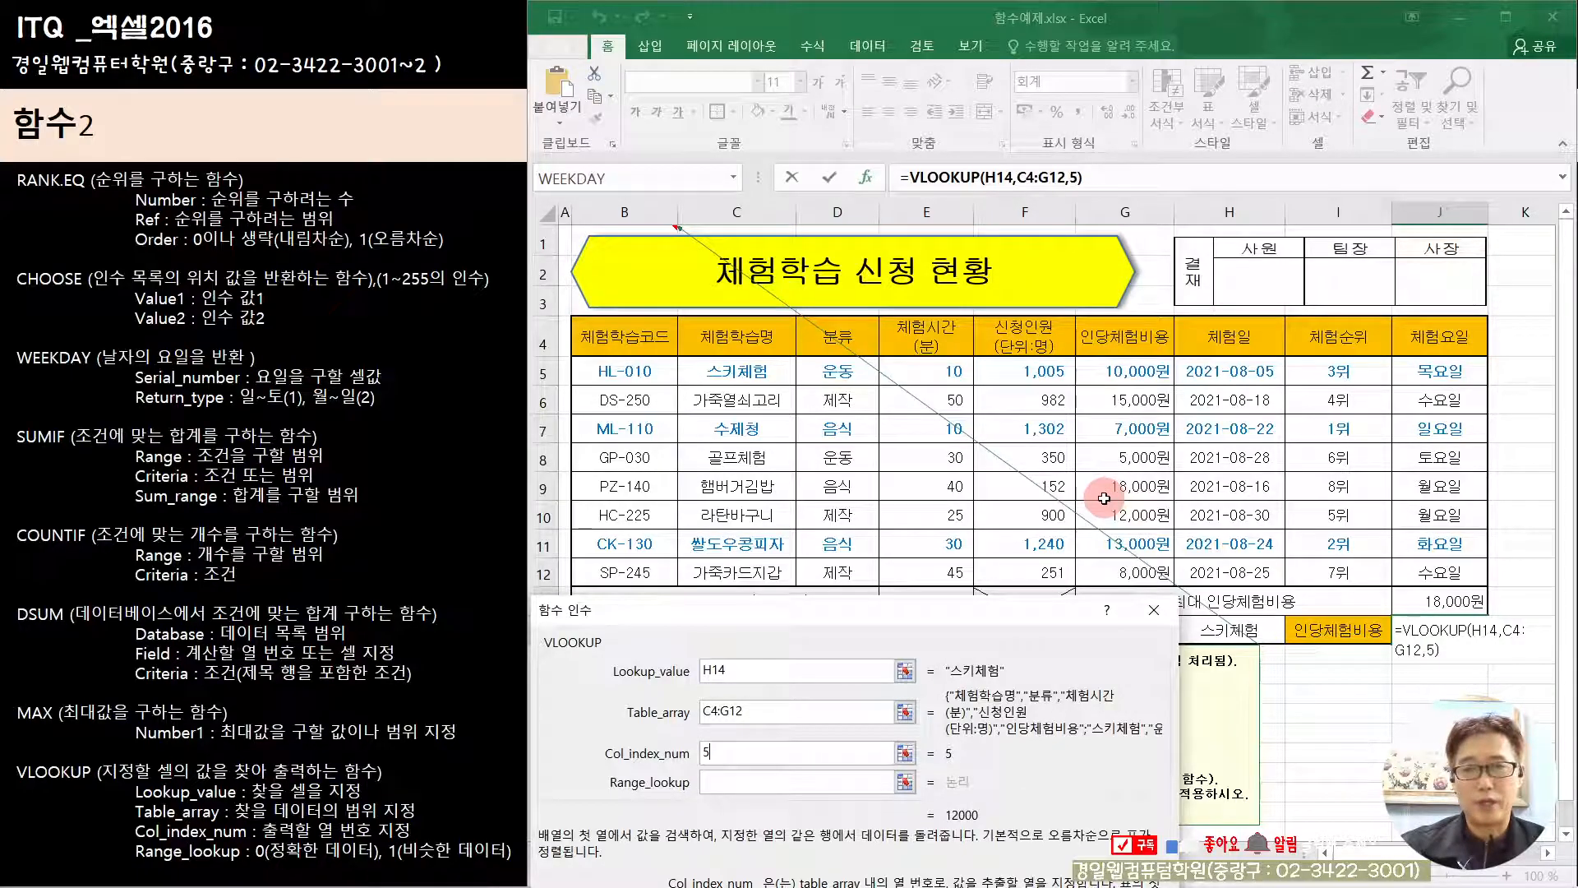
left_click(743, 785)
left_click_drag(875, 630, 864, 461)
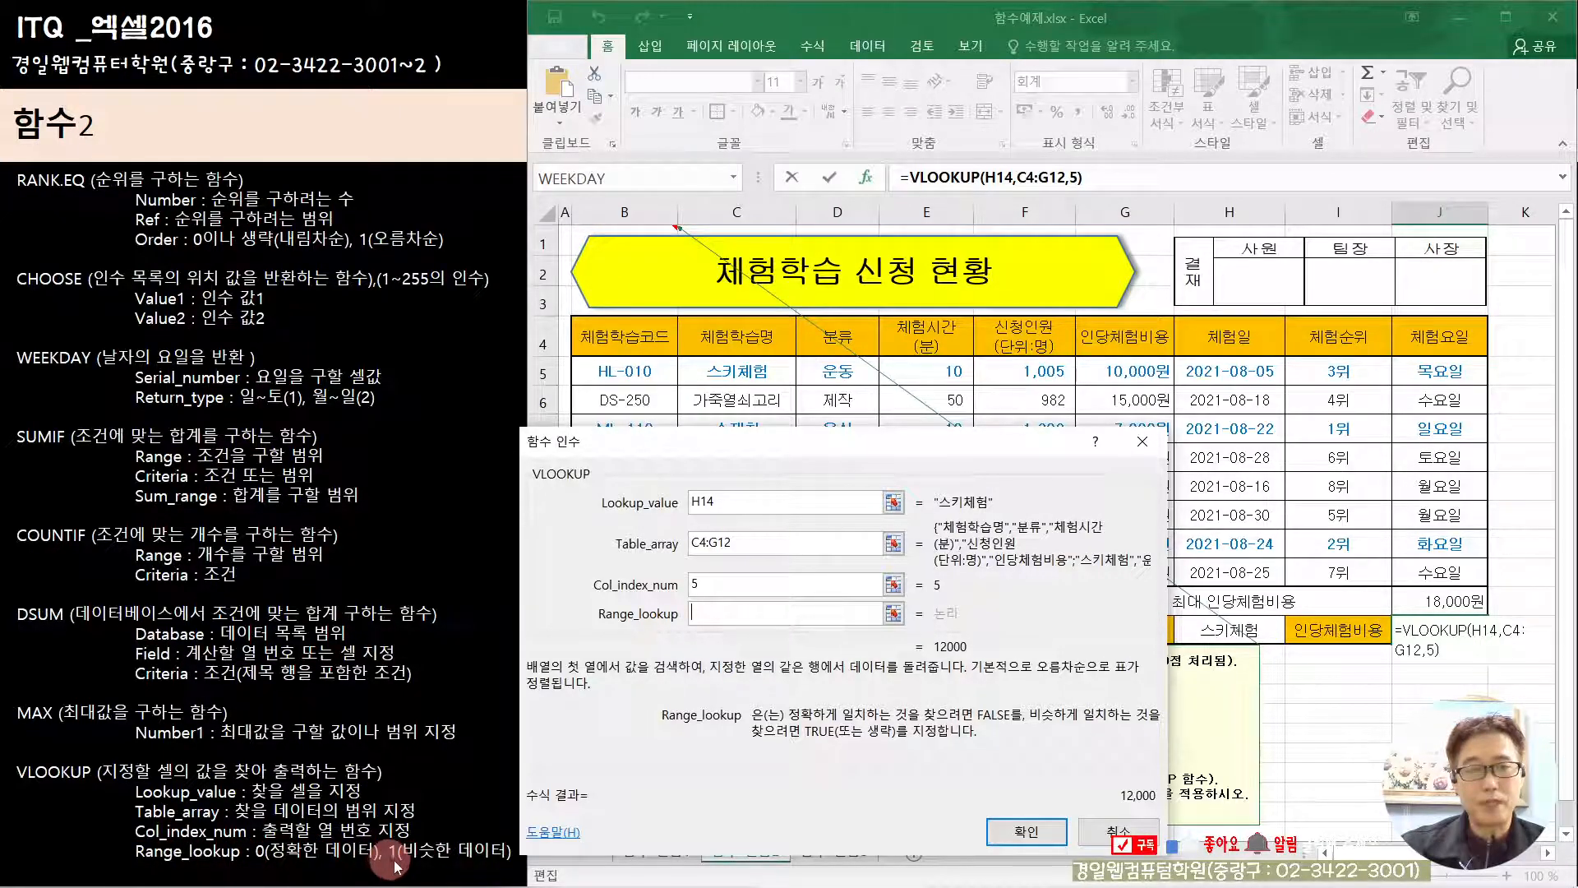
left_click_drag(961, 455, 468, 441)
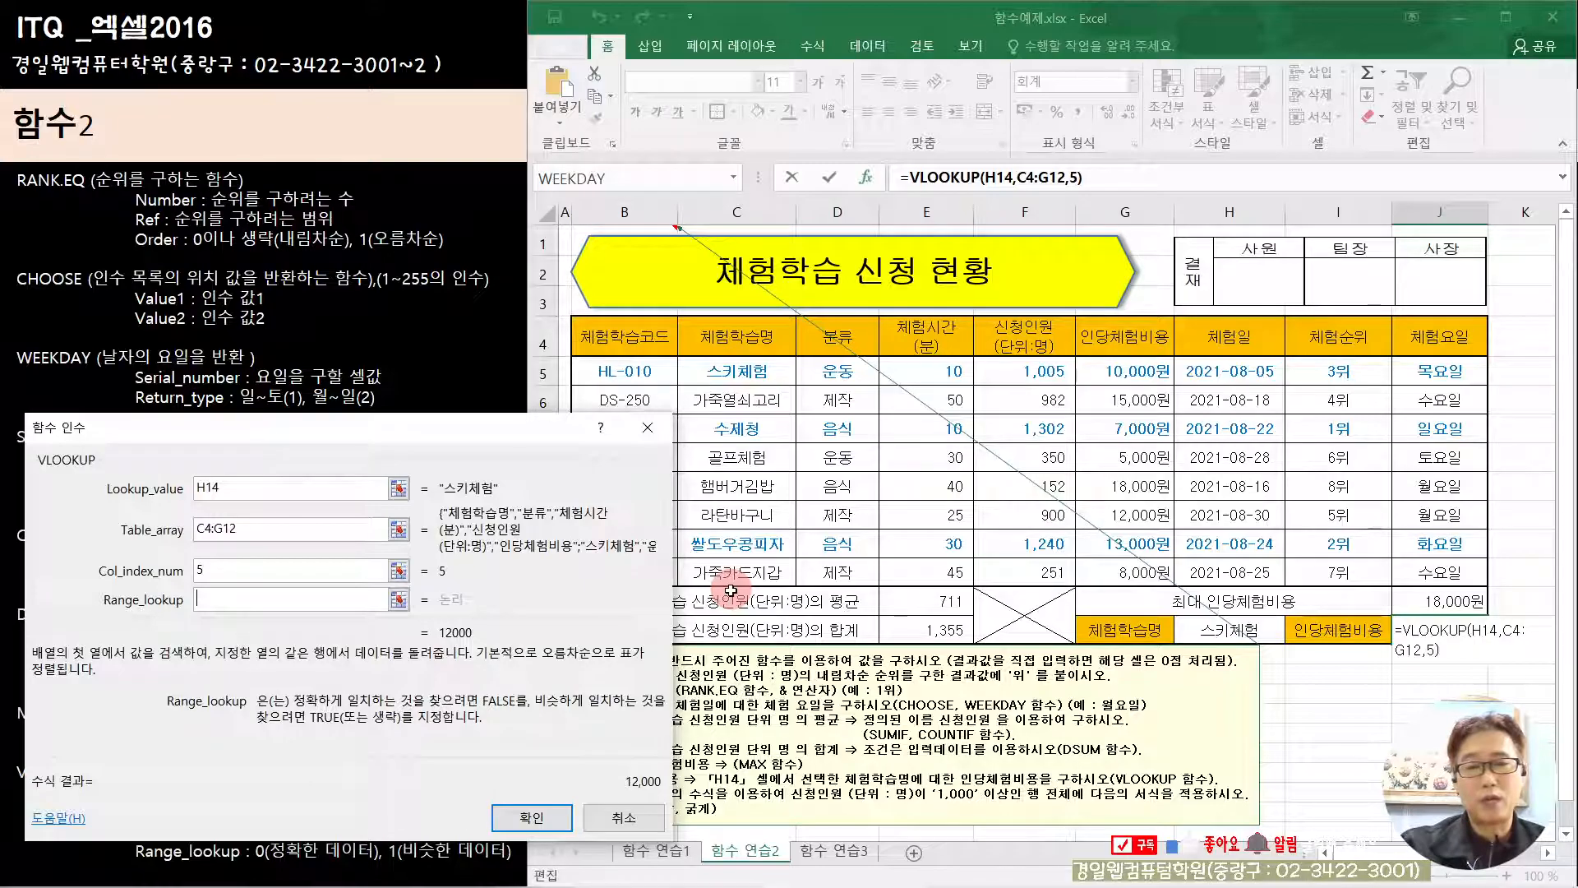
left_click_drag(392, 448, 928, 377)
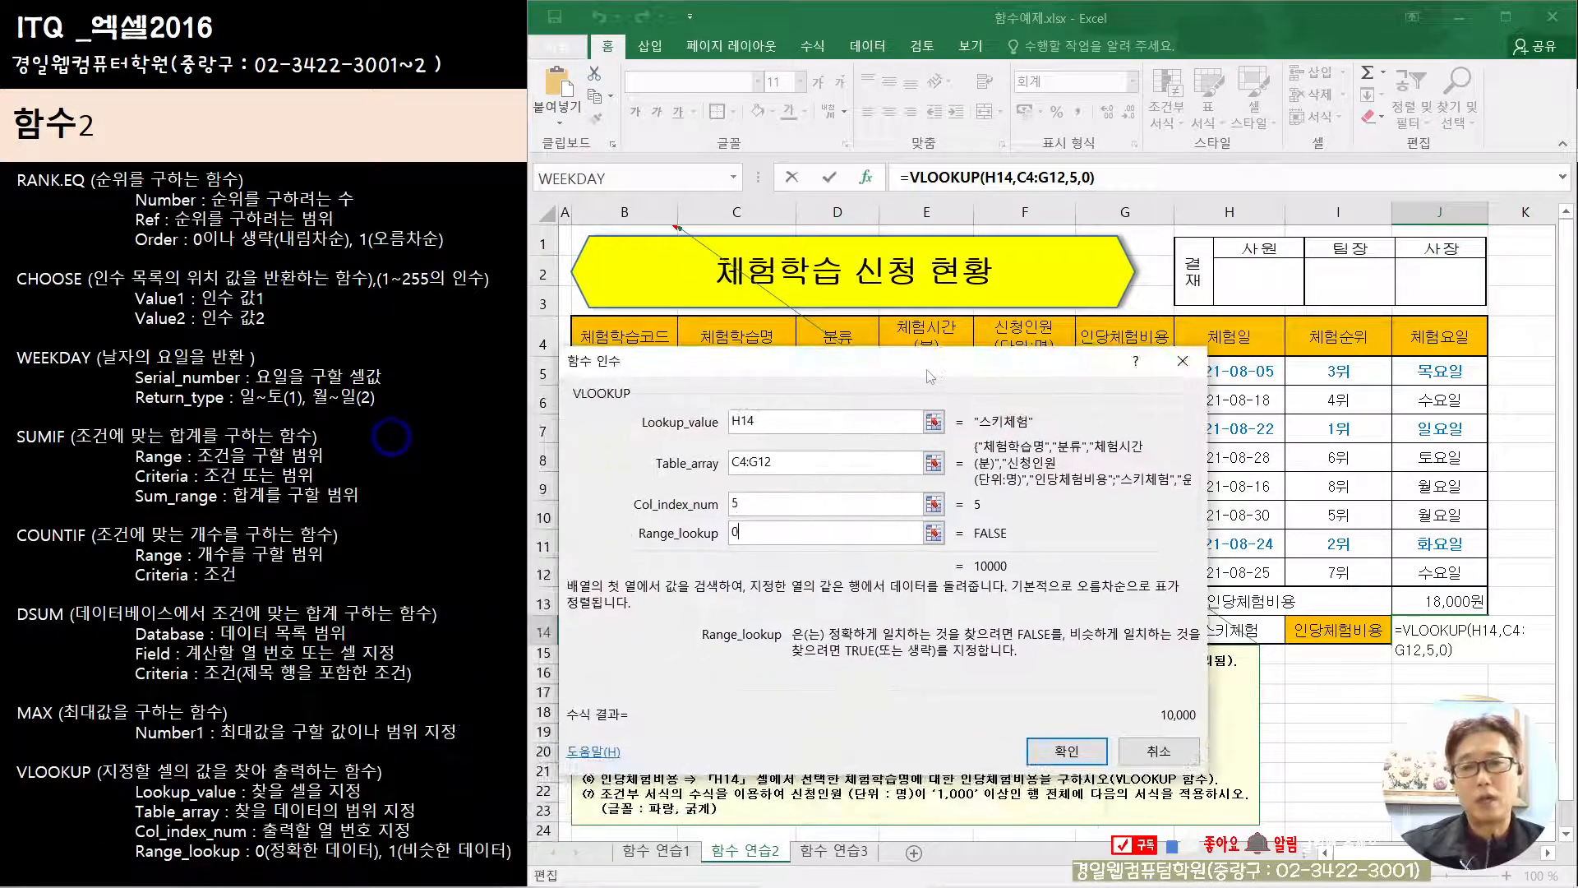
left_click(1066, 750)
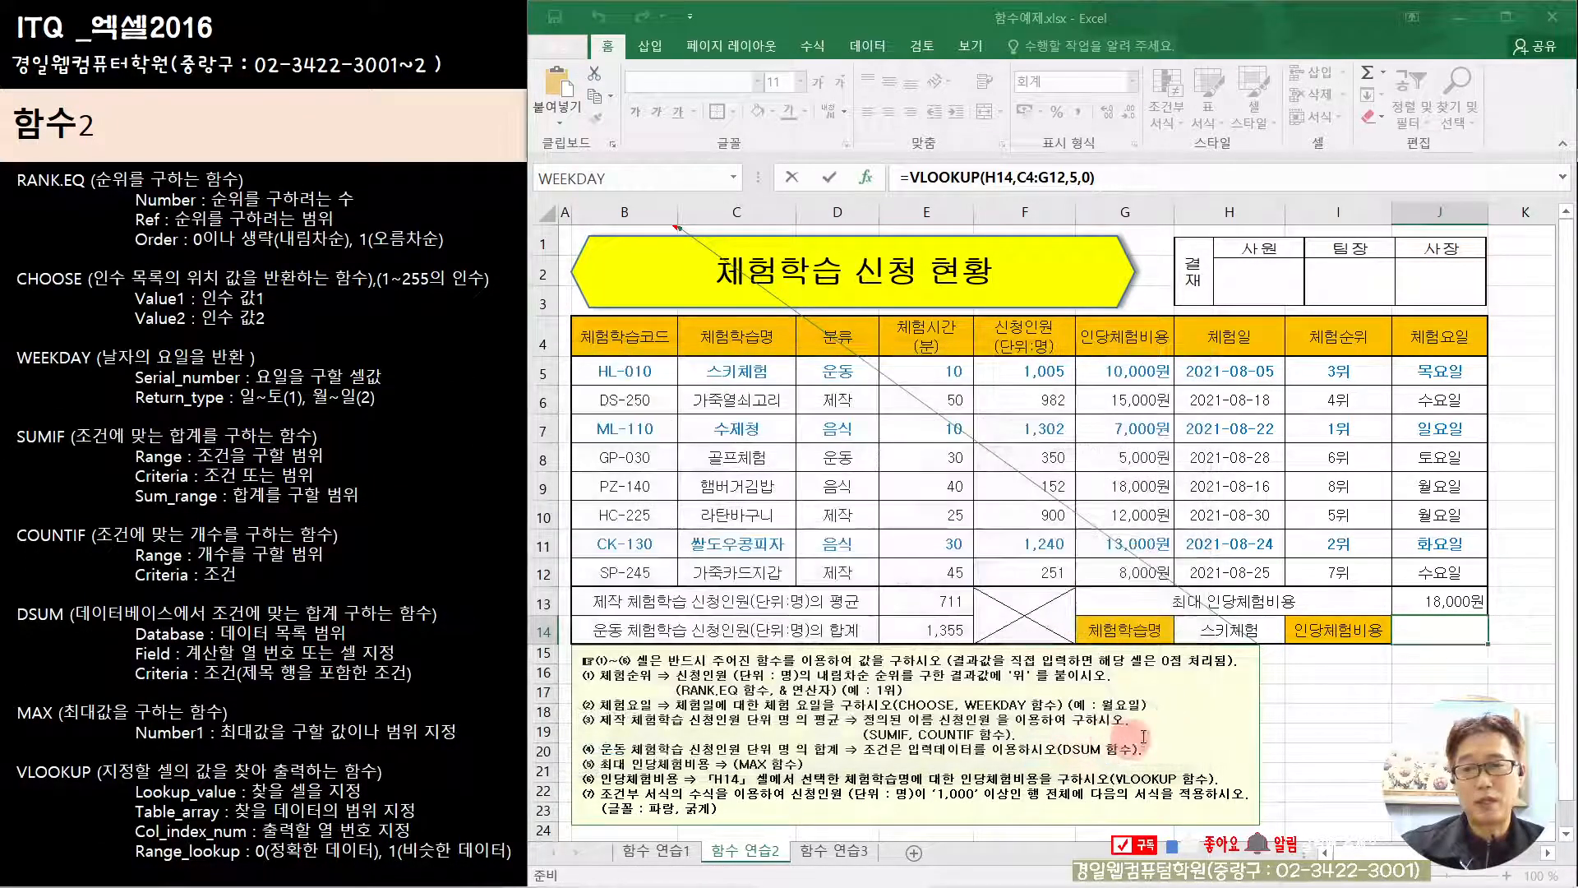
Step: Test the VLOOKUP by switching the 체험학습명 in H14 to 골프체험, 라탄바구니 and back to 스키체험
left_click(1241, 635)
left_click(1294, 633)
left_click(1252, 705)
left_click(1295, 634)
left_click(1237, 741)
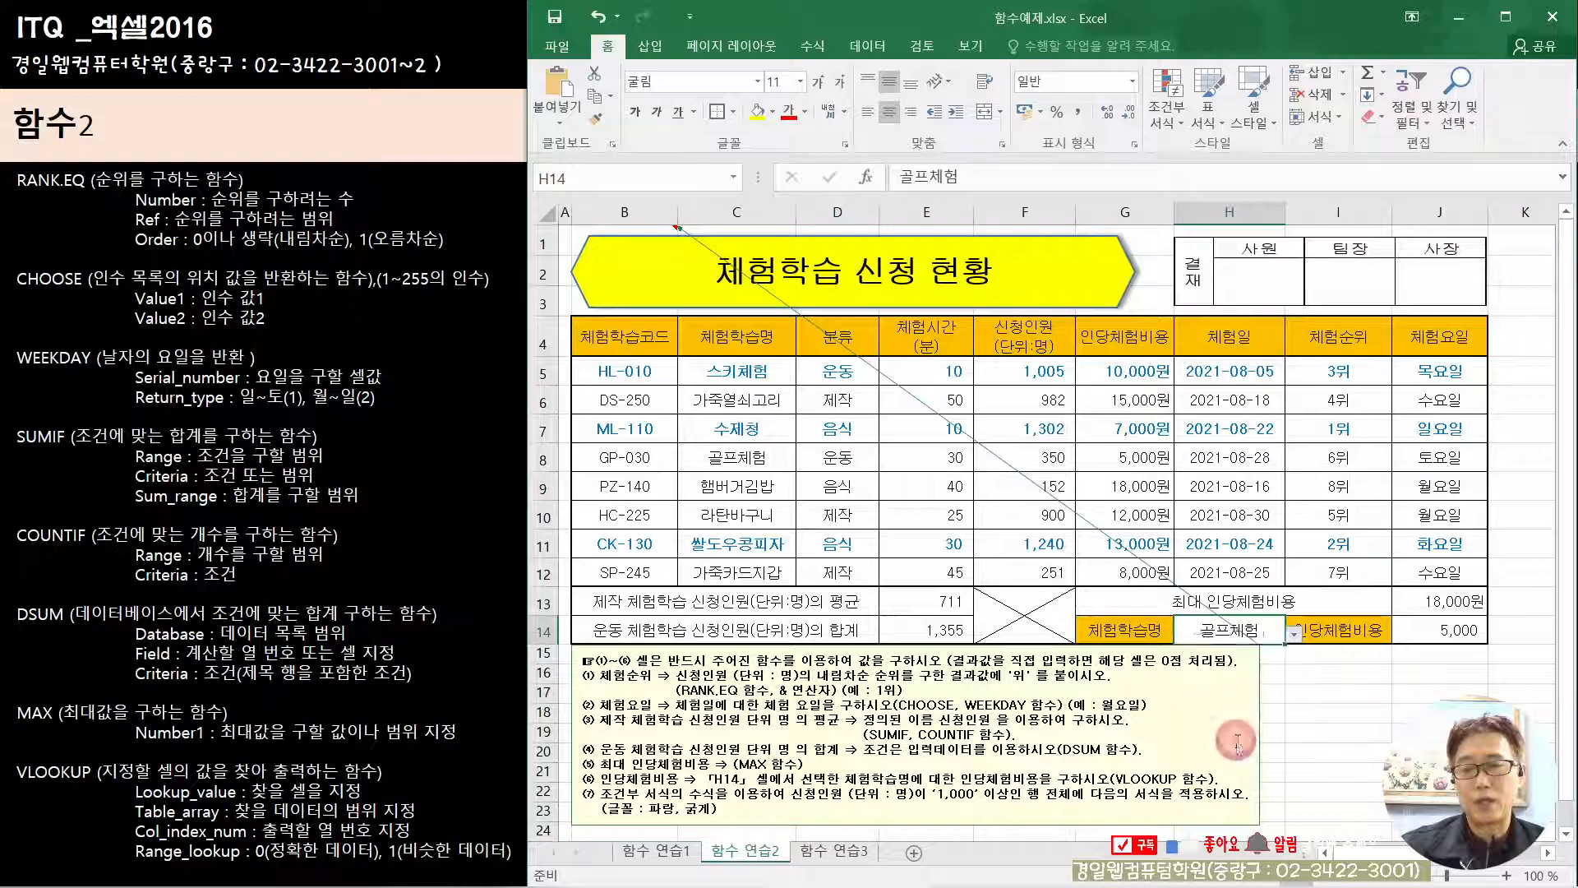
left_click(1294, 634)
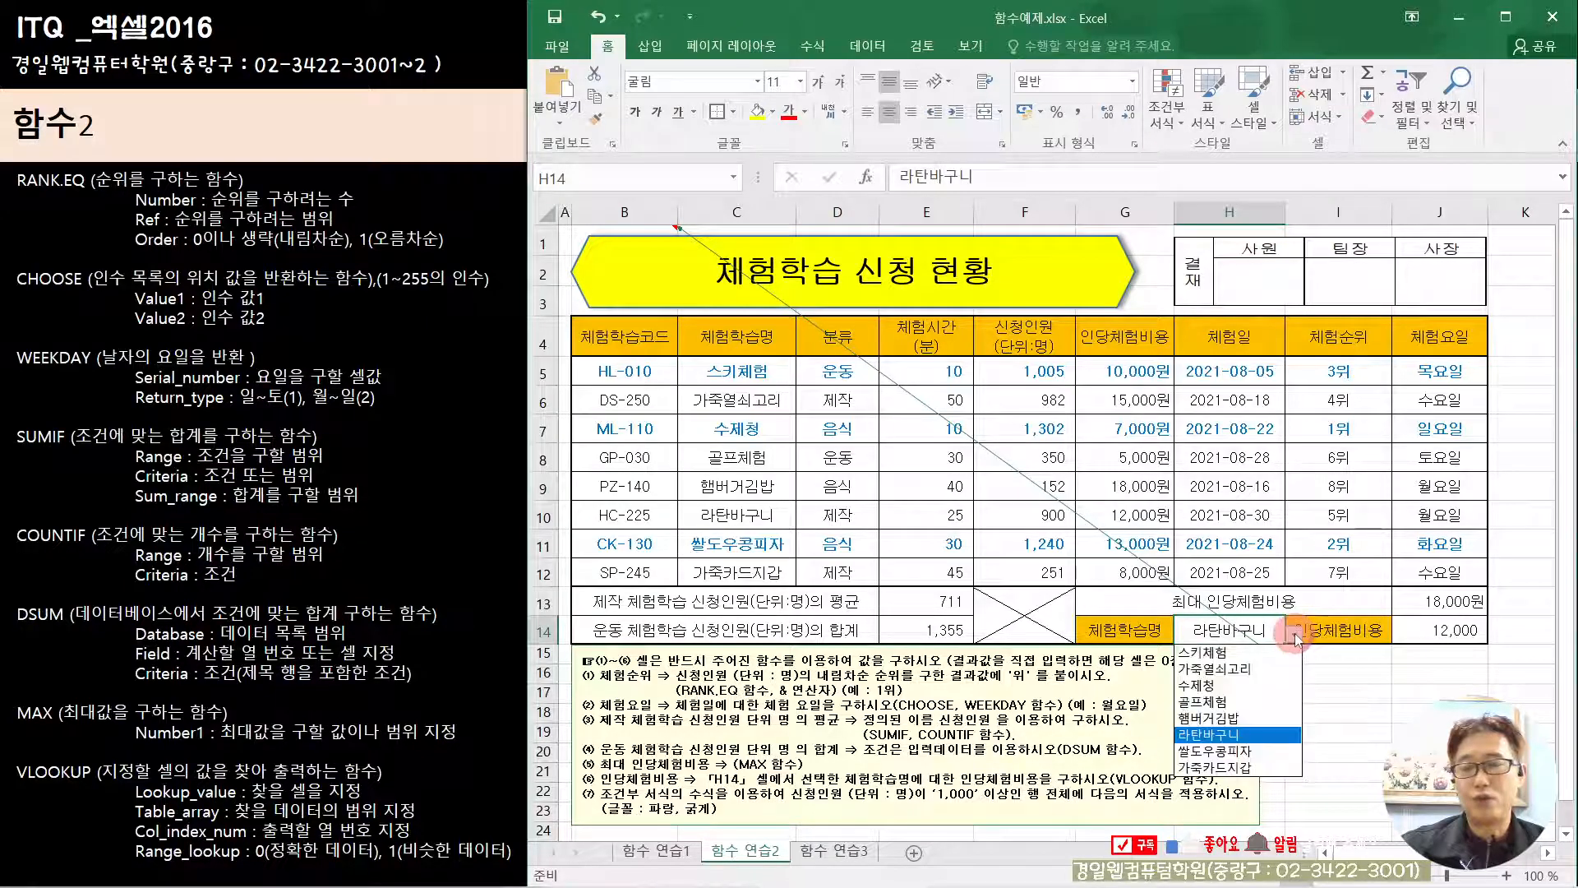
left_click(1252, 654)
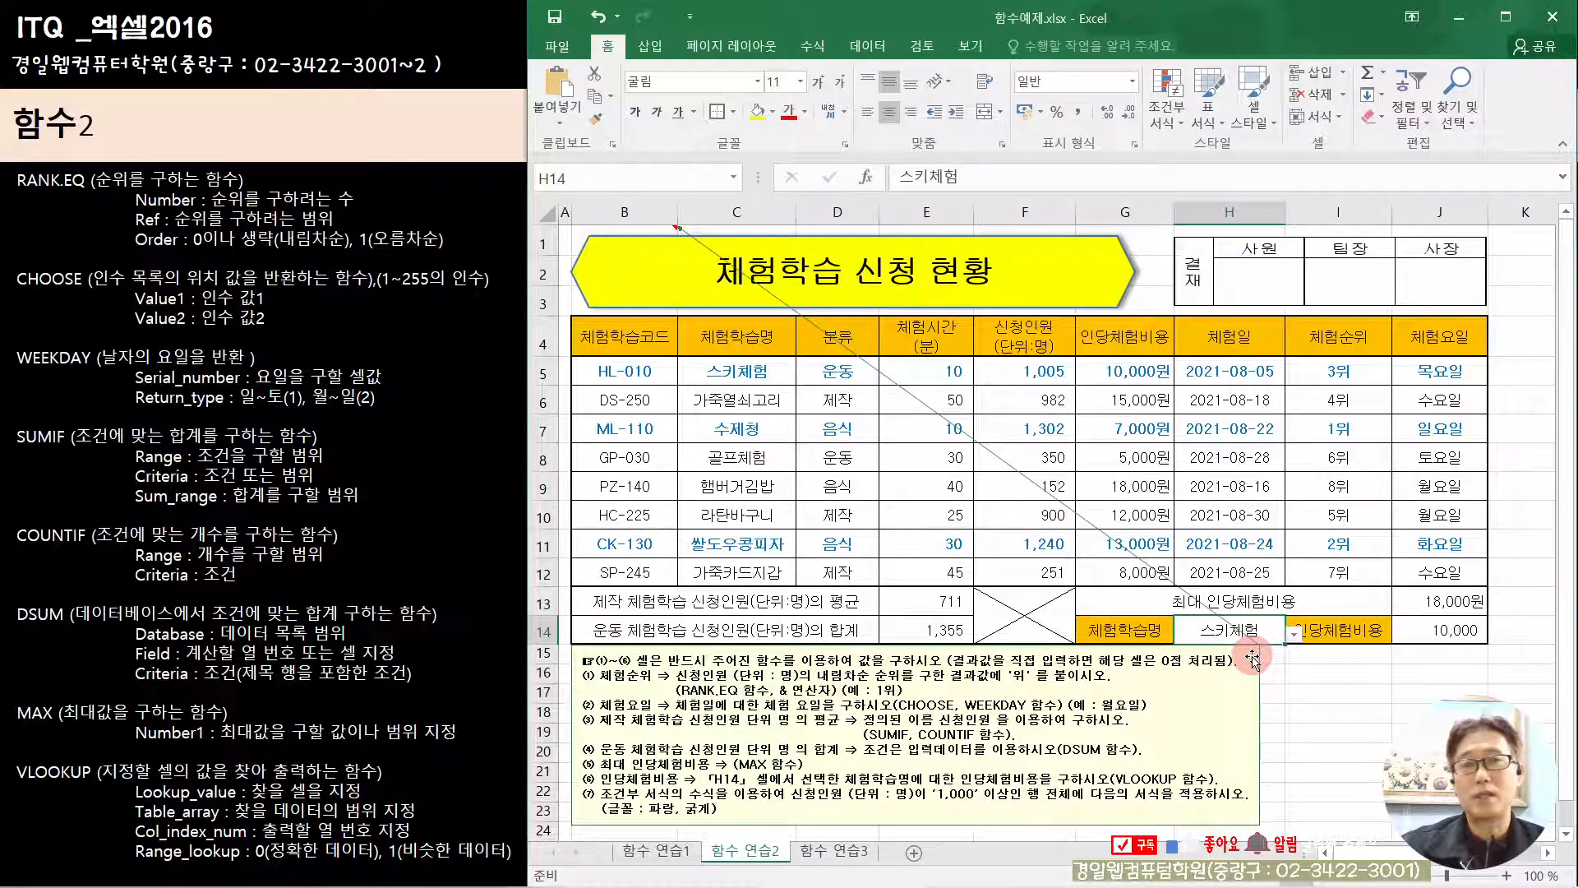
left_click(1298, 712)
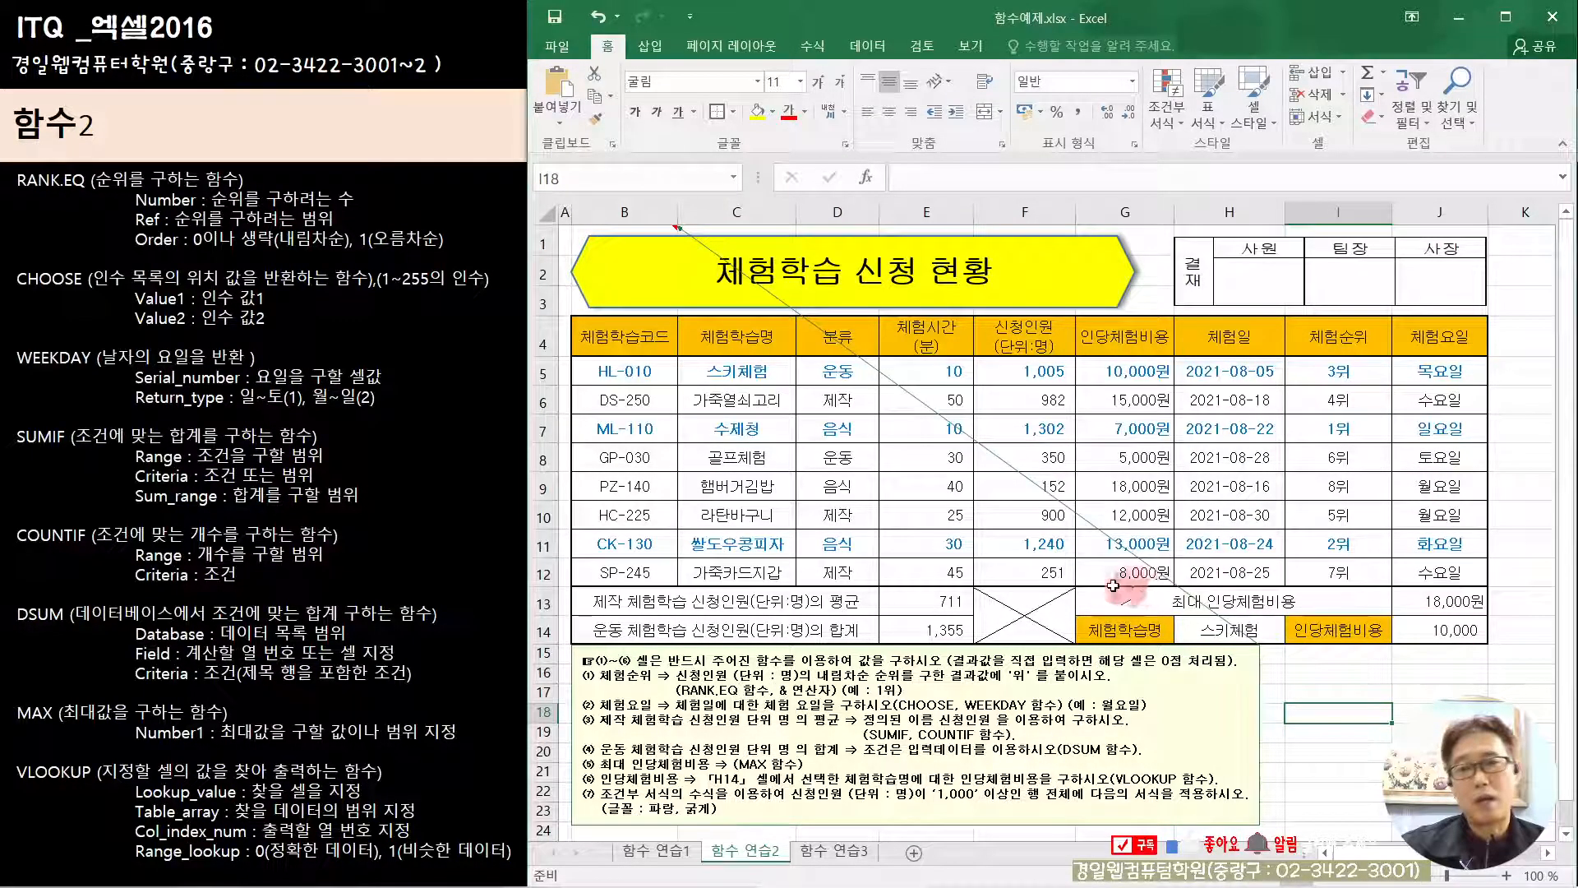
Step: Review the summary formulas: SUMIF/COUNTIF in E13, DSUM in E14, MAX in J13 and VLOOKUP in J14
left_click(943, 603)
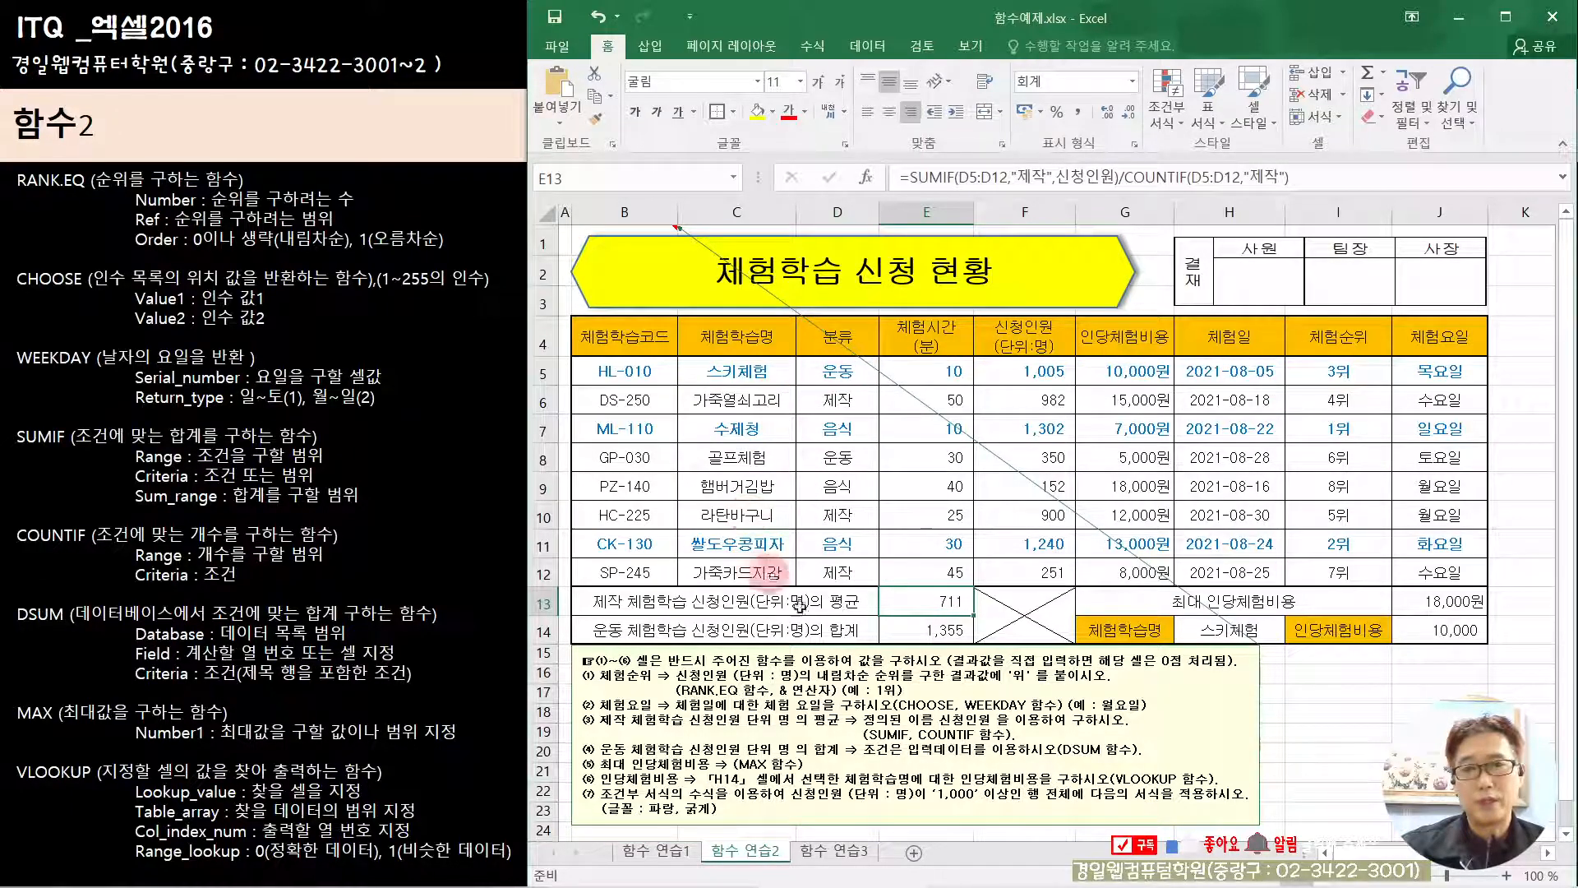
left_click(1321, 696)
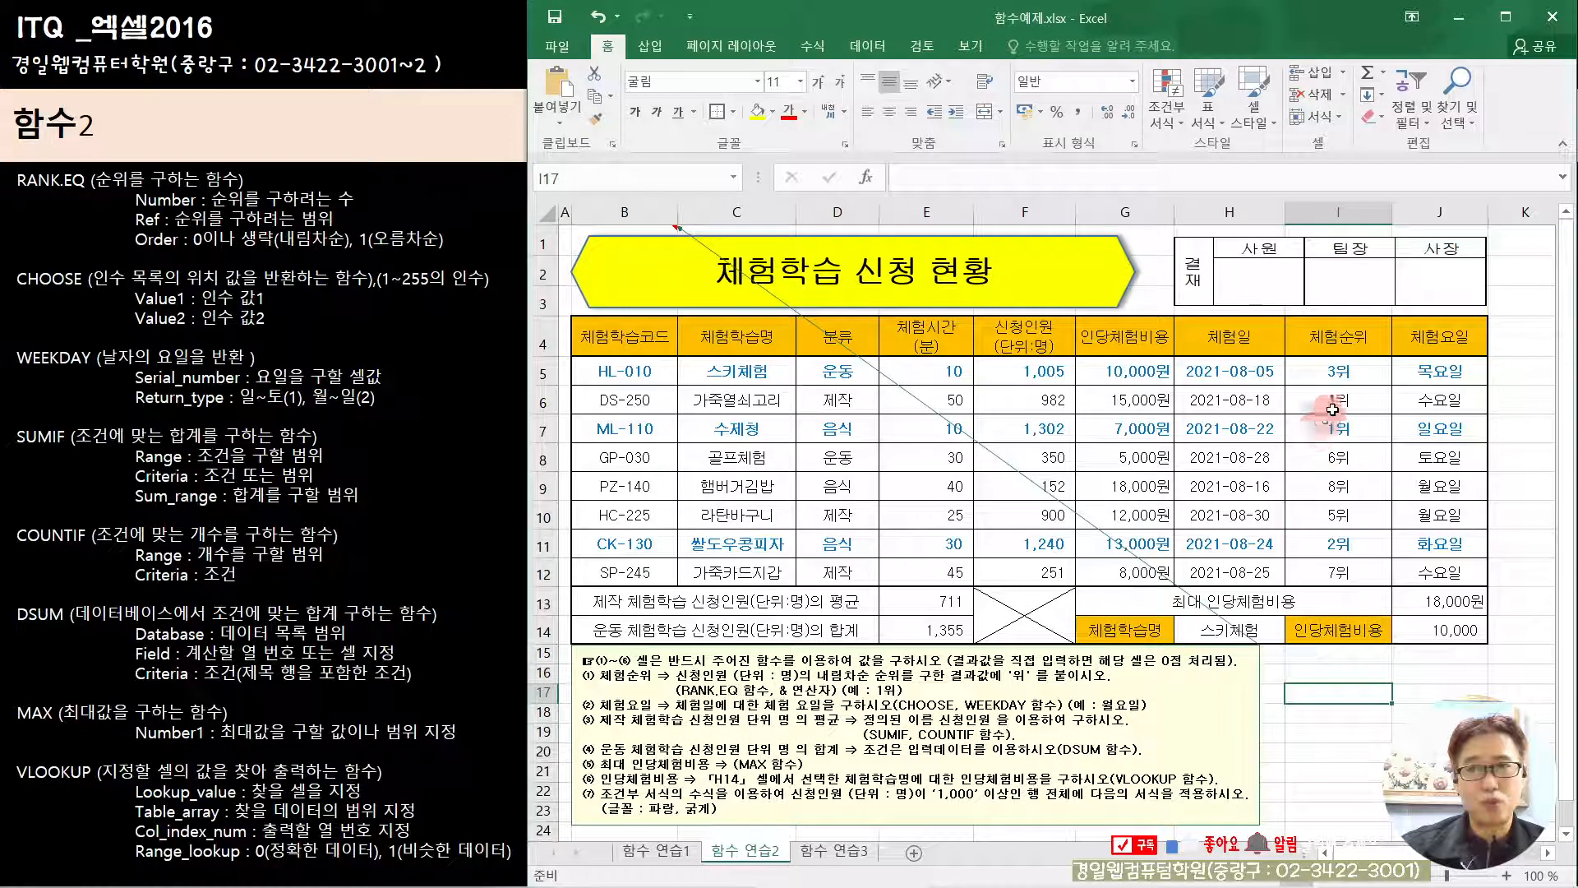
left_click(934, 604)
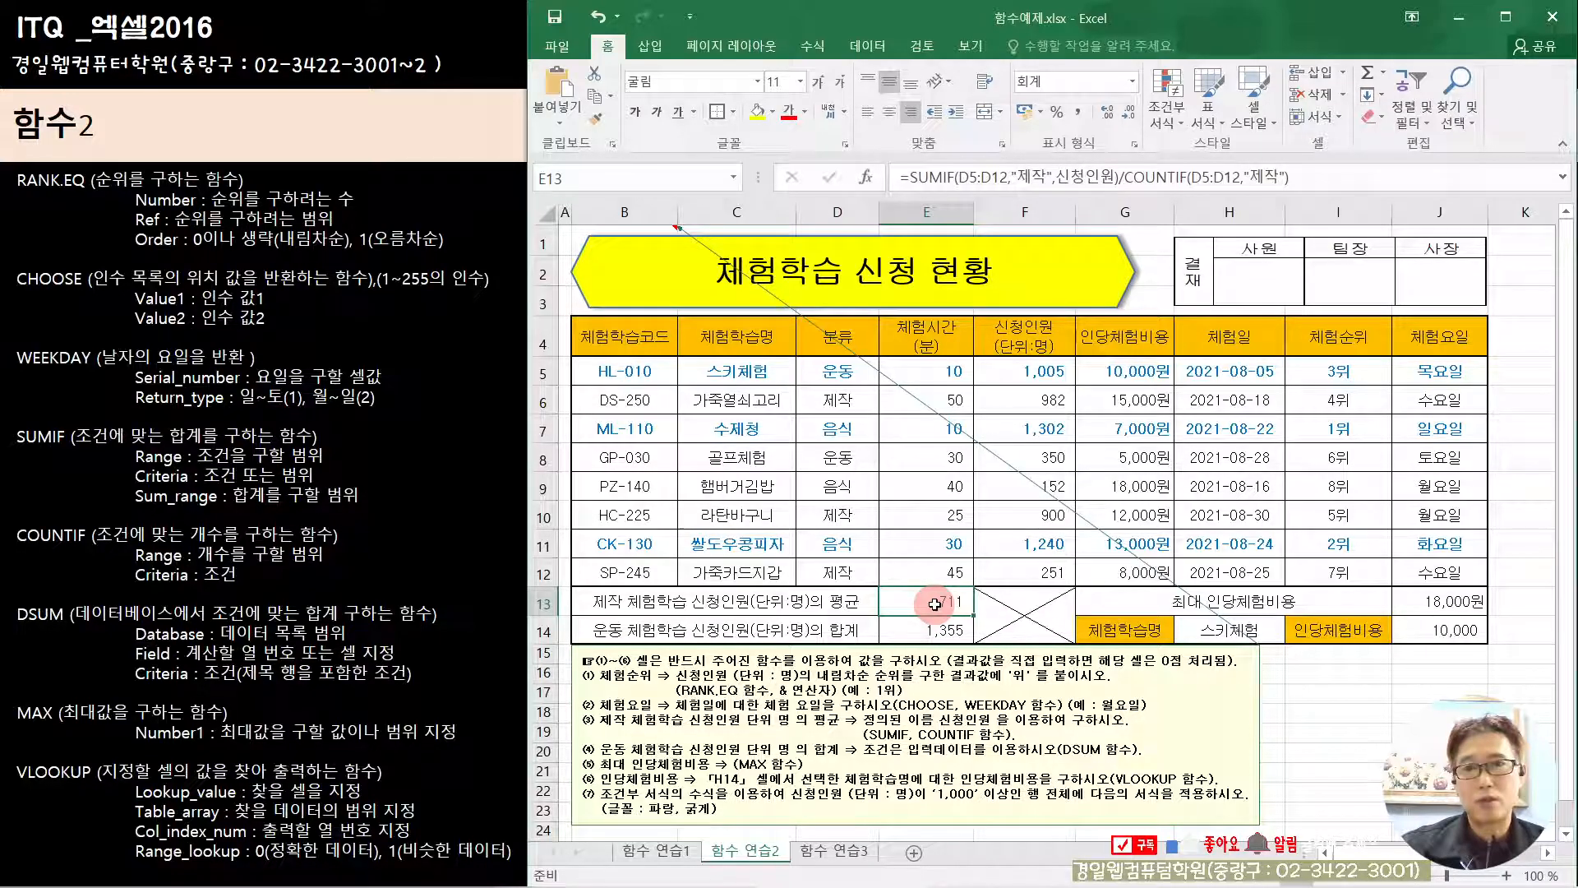
left_click(932, 629)
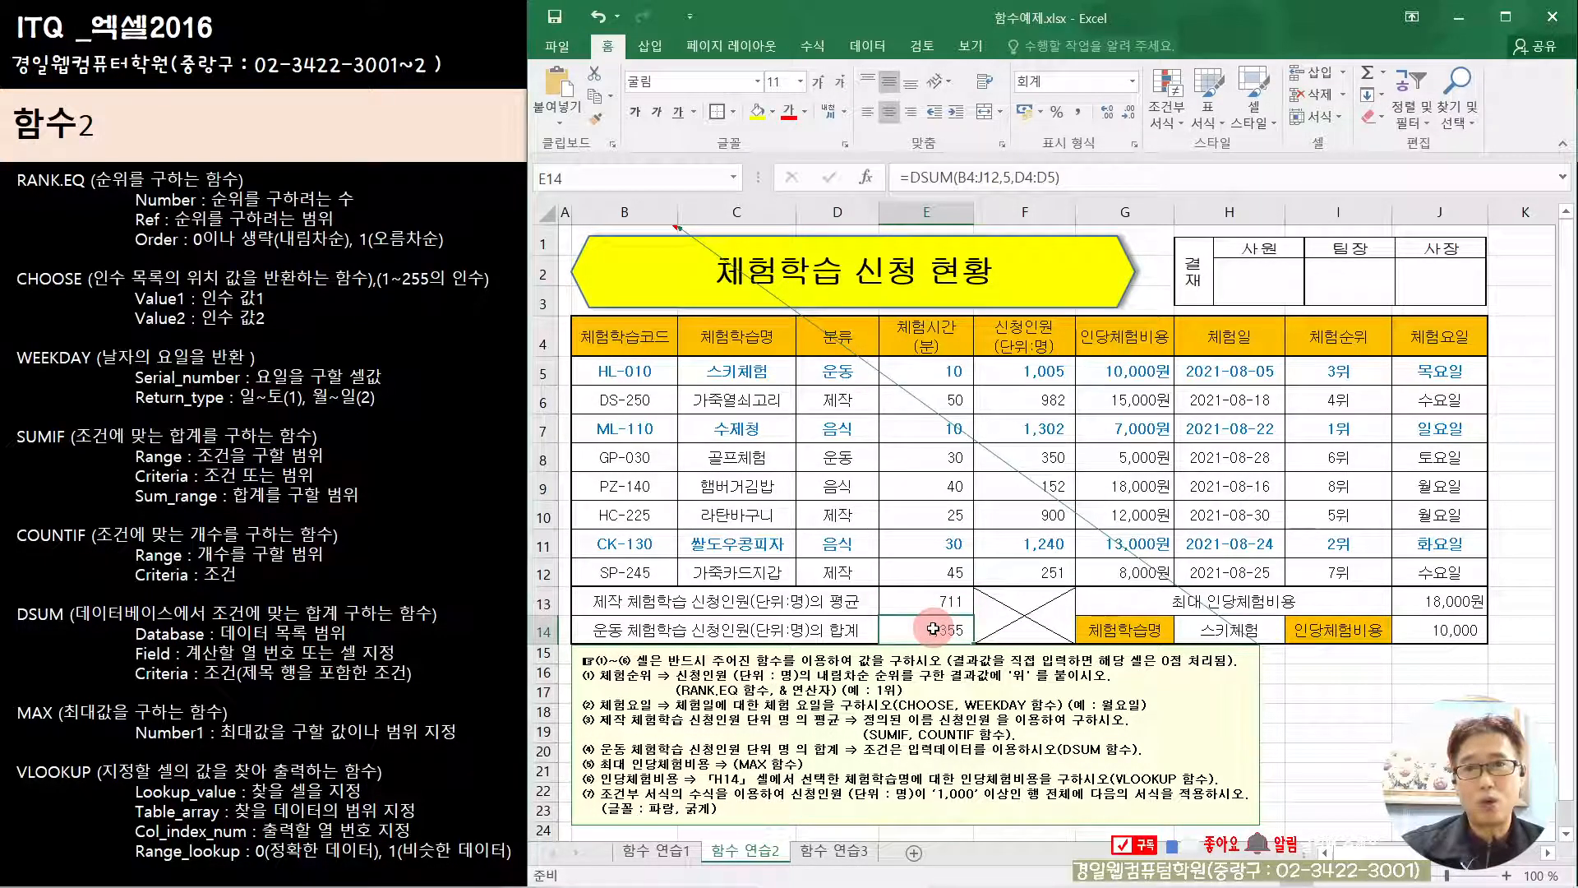
left_click(1424, 607)
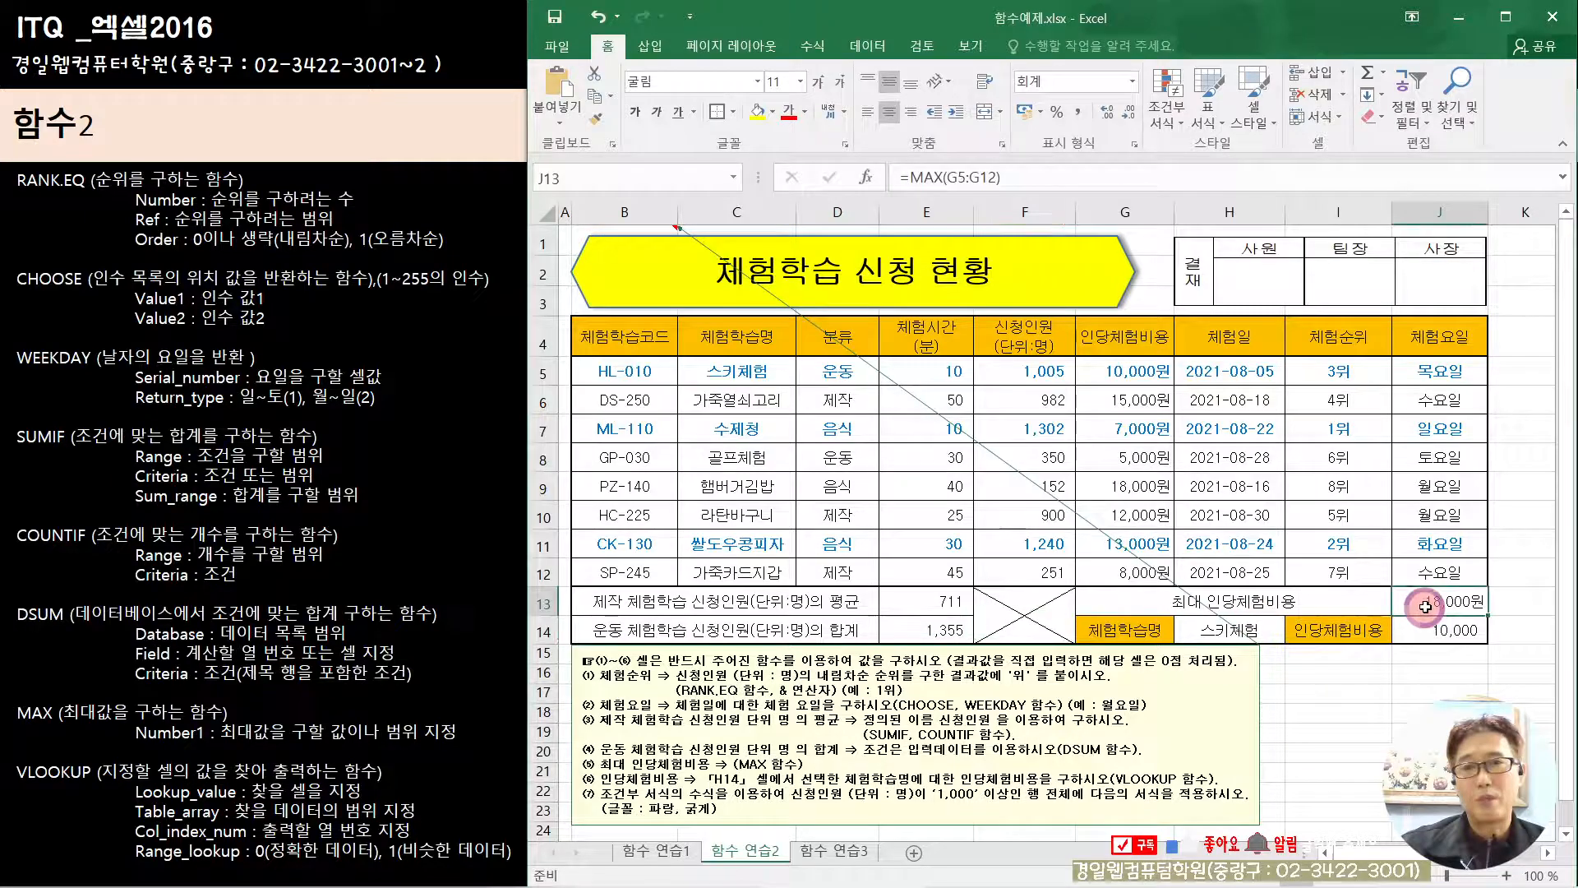
left_click(1427, 630)
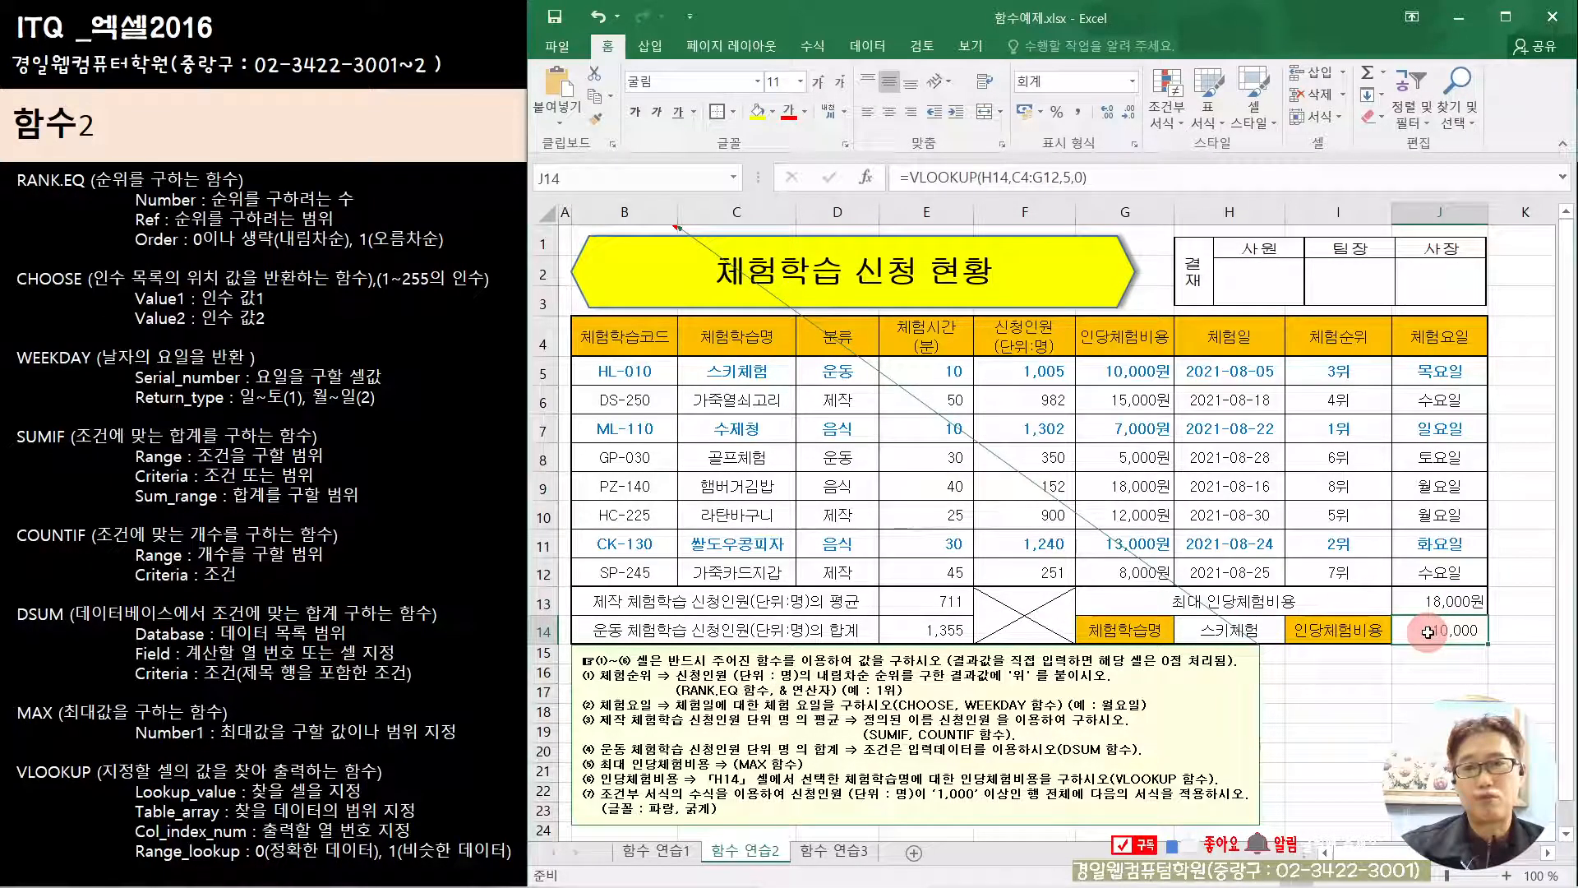
Step: Review the RANK.EQ formula for 체험순위 in I5 and the CHOOSE/WEEKDAY formula for 체험요일 in J5
left_click(1337, 374)
left_click_drag(1337, 374, 1438, 374)
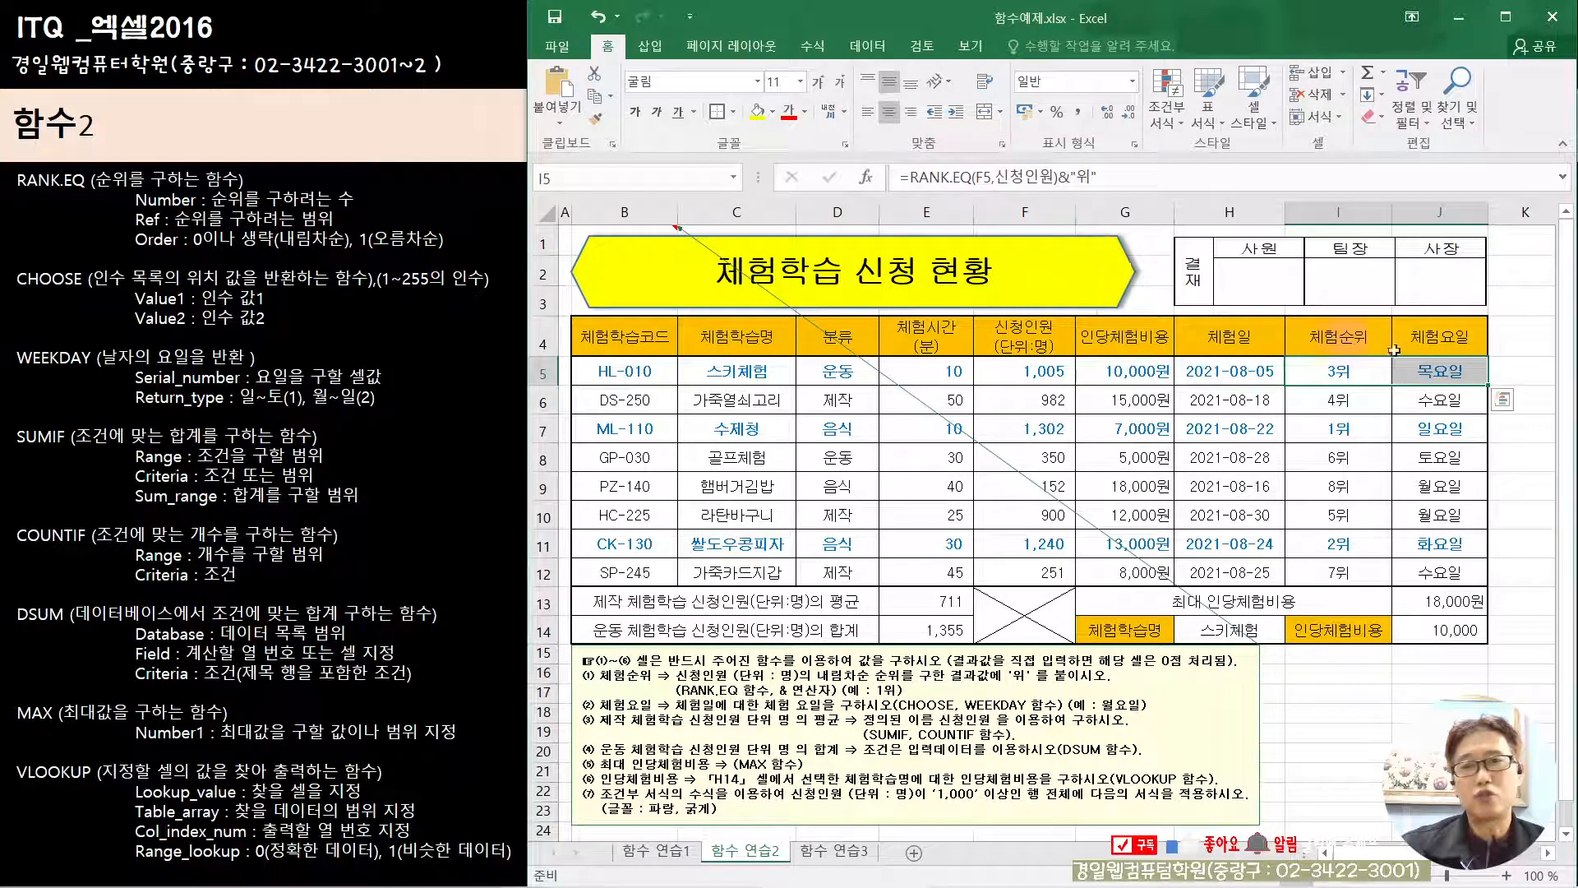
left_click(1409, 371)
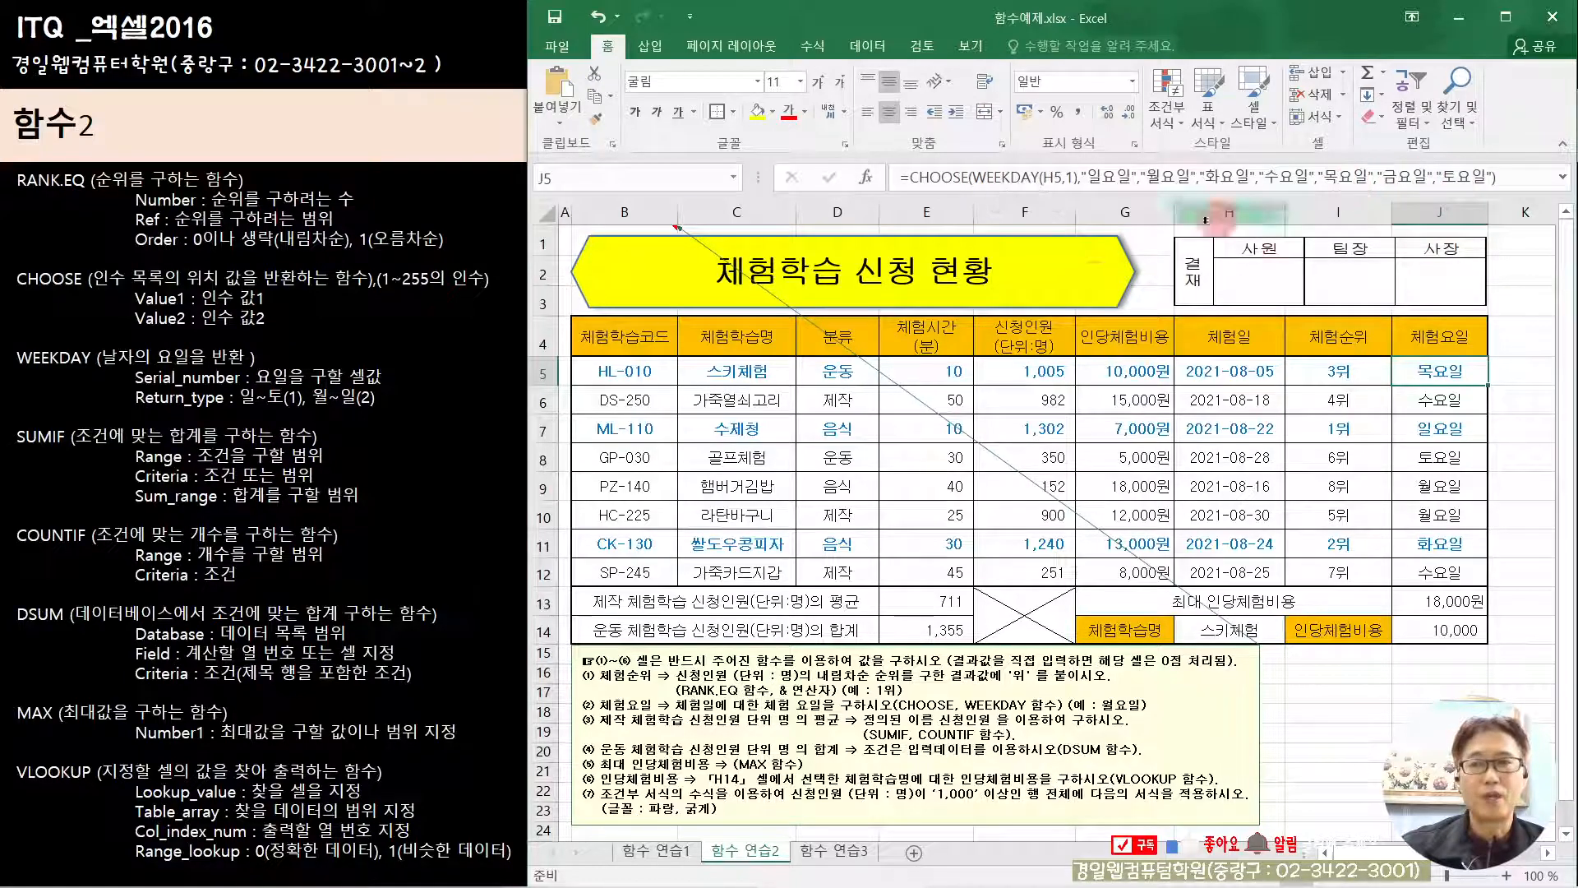
left_click(1308, 370)
key("Right")
key("Left")
key("Right")
key("Left")
key("Right")
key("Left")
key("Right")
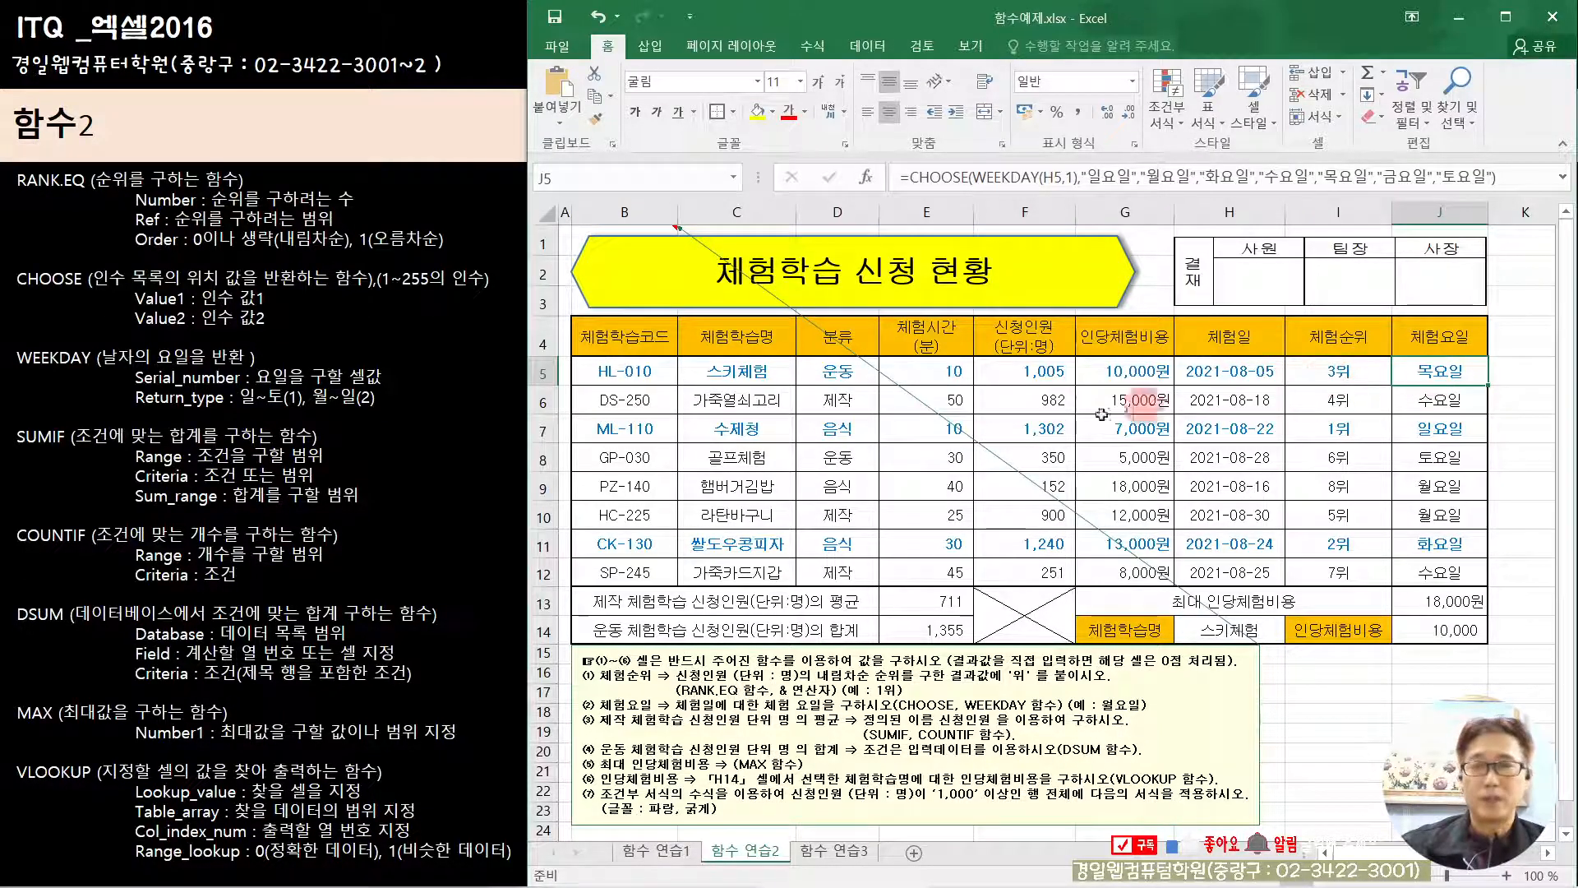